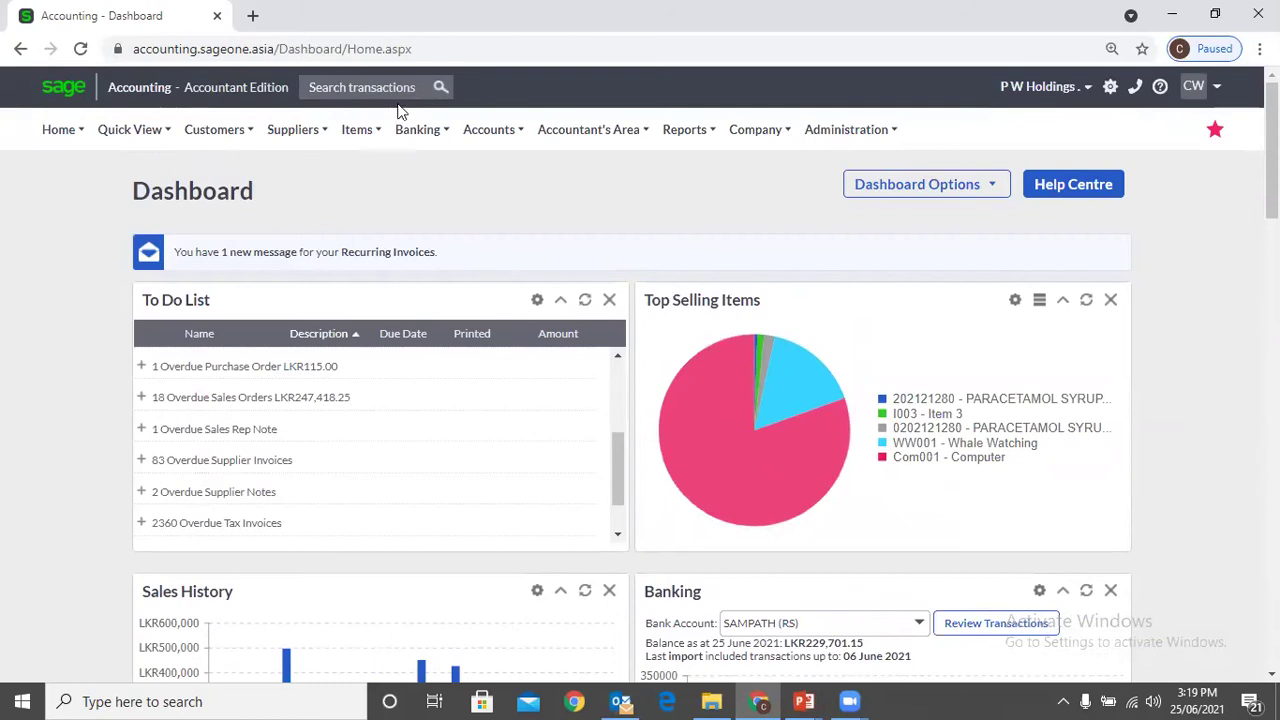
- Load pwholdings.lk in a new Chrome tab from the Anywhere Anytime shortcut
left_click(268, 32)
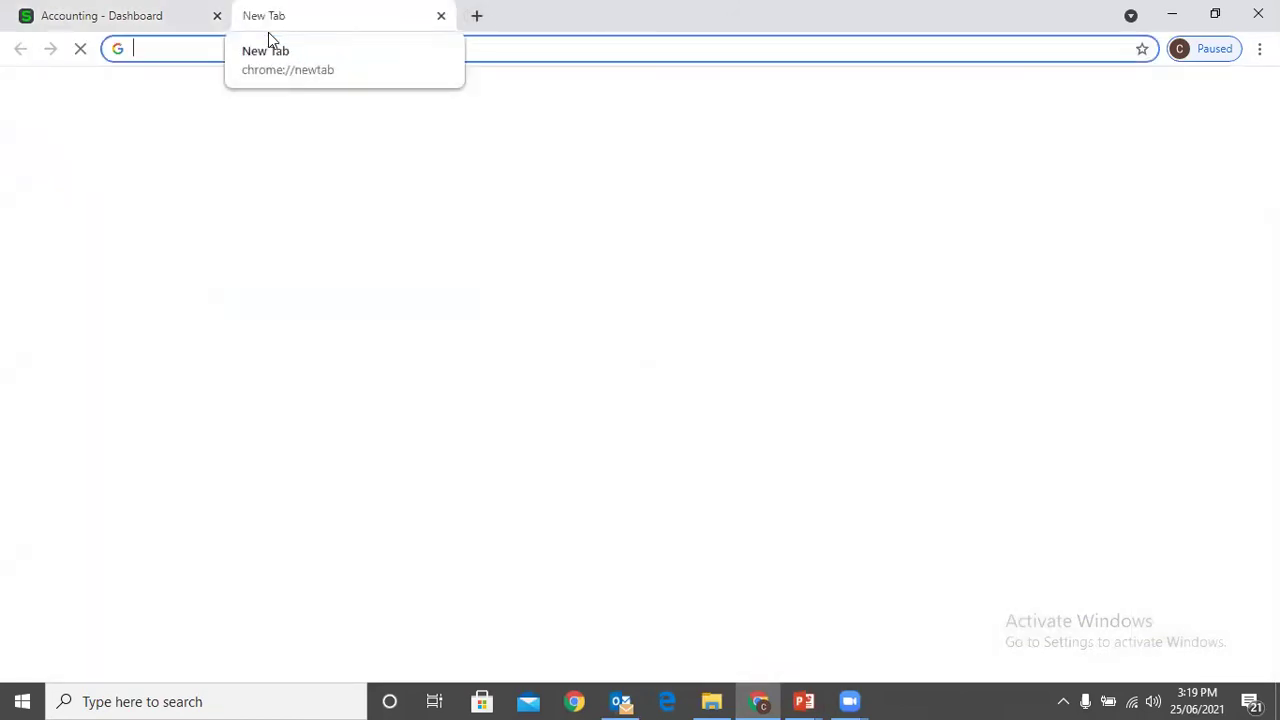
left_click(440, 556)
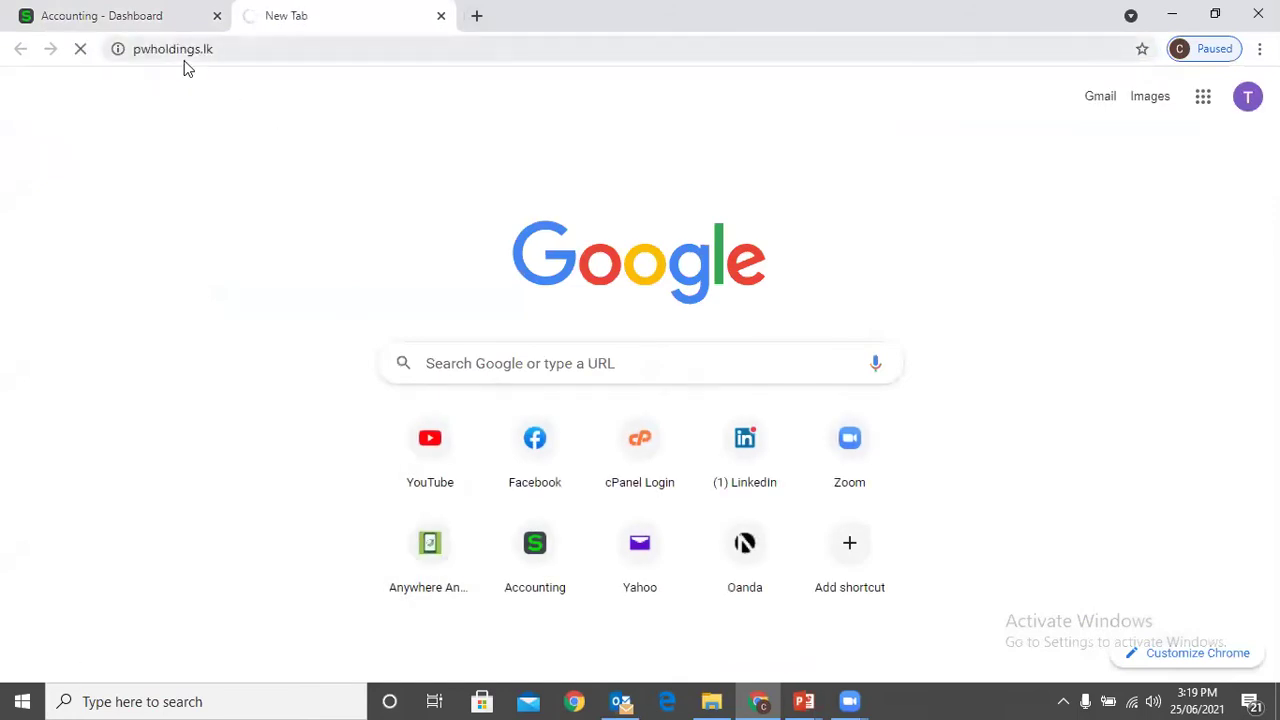
left_click(327, 47)
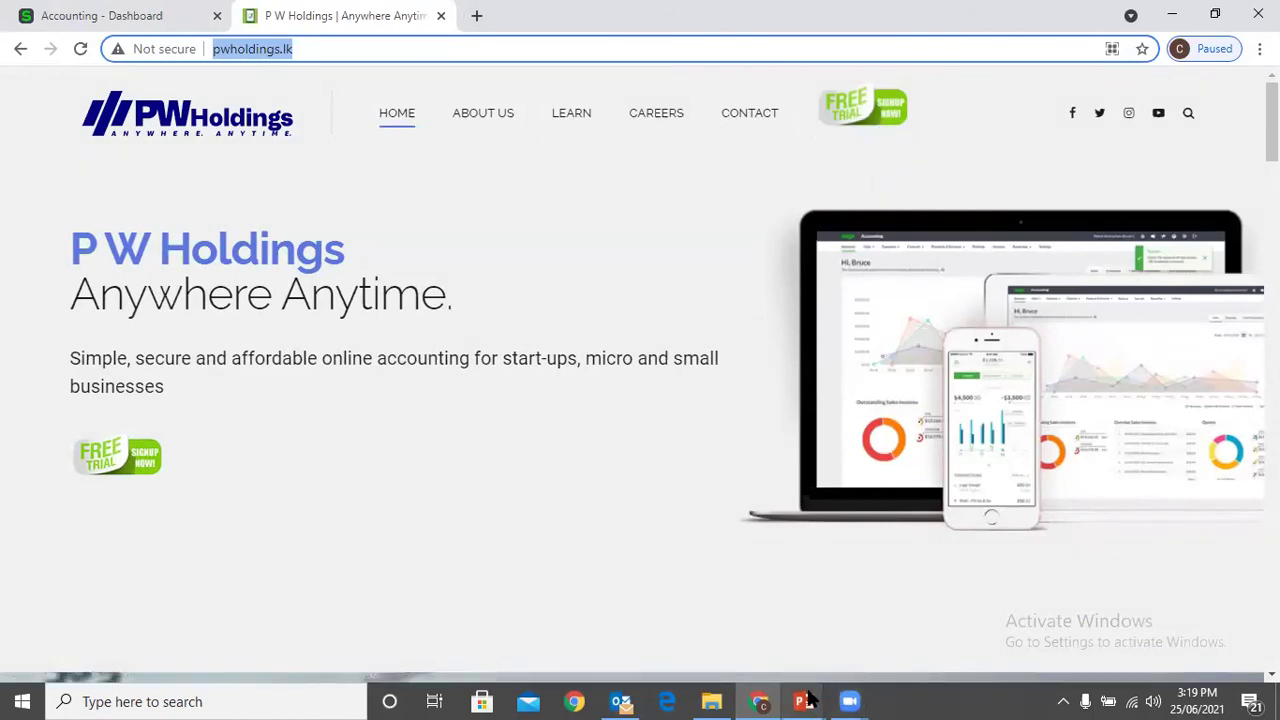
- View the Company Registration slide (slide 2) in the Company Settings deck, then return to Chrome
mouse_move(804, 701)
left_click(743, 654)
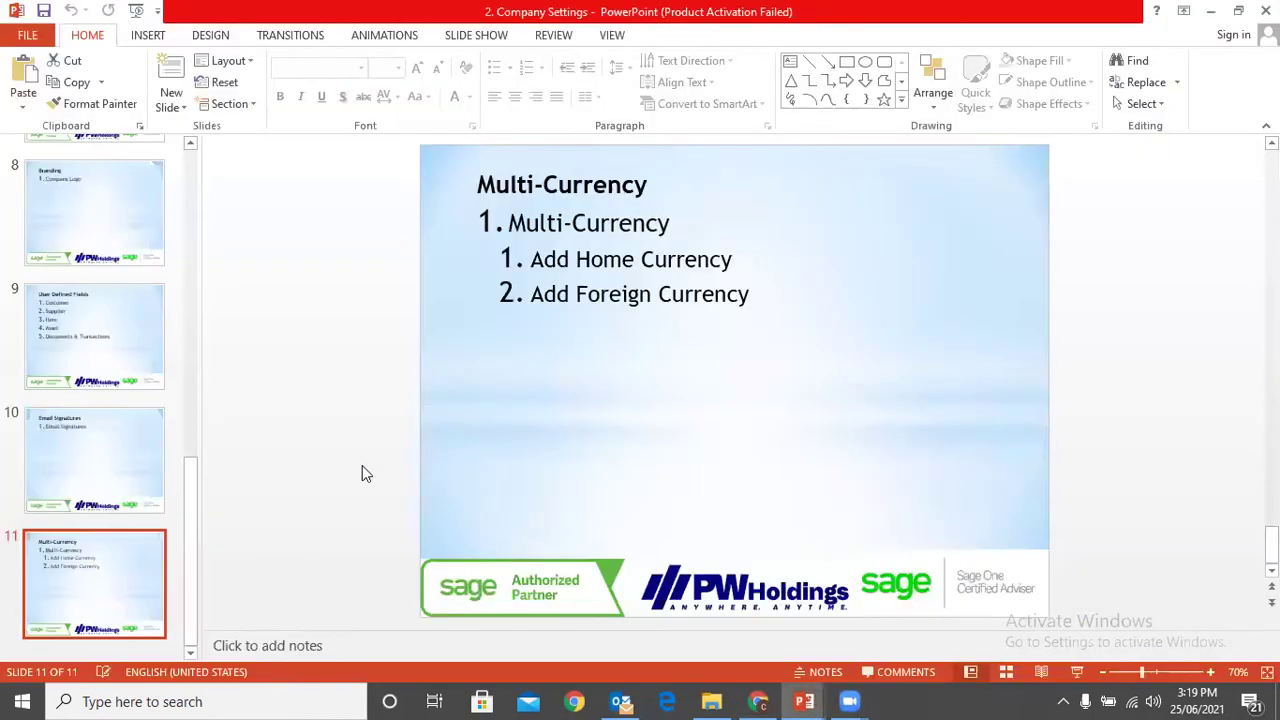
scroll(363, 471, "up", 5)
scroll(143, 414, "up", 3)
scroll(143, 414, "up", 3)
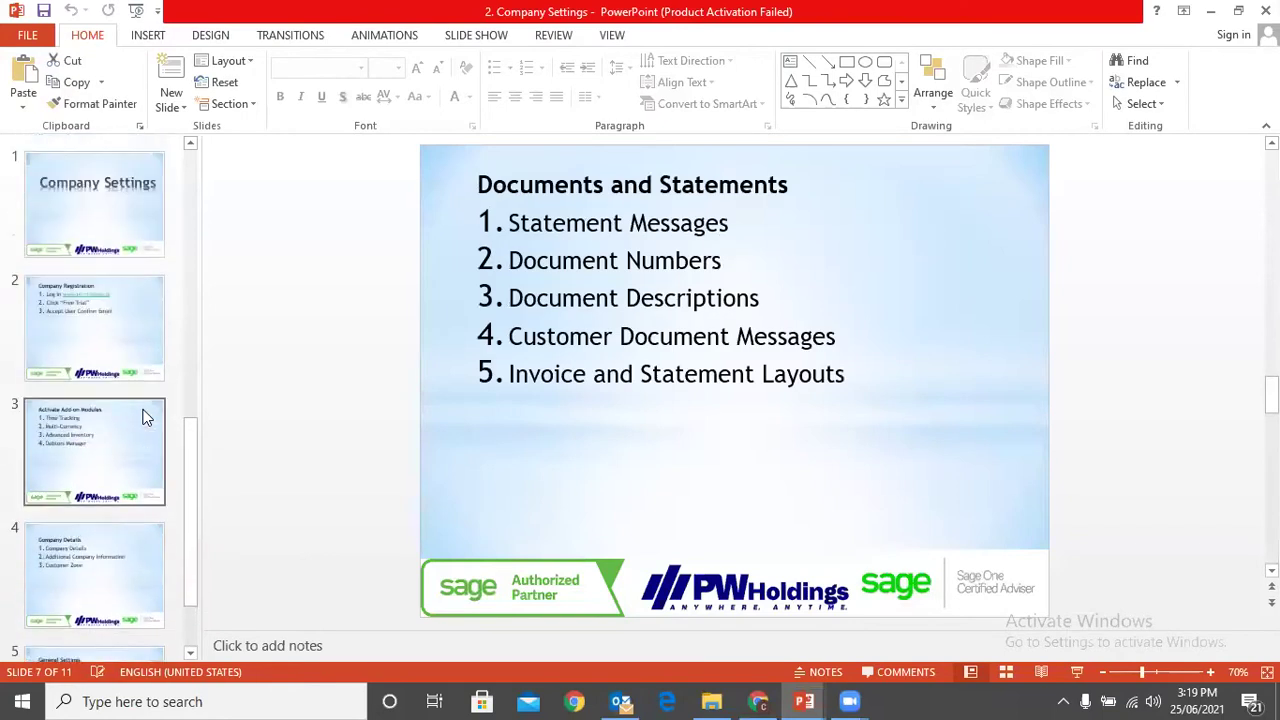
left_click(122, 336)
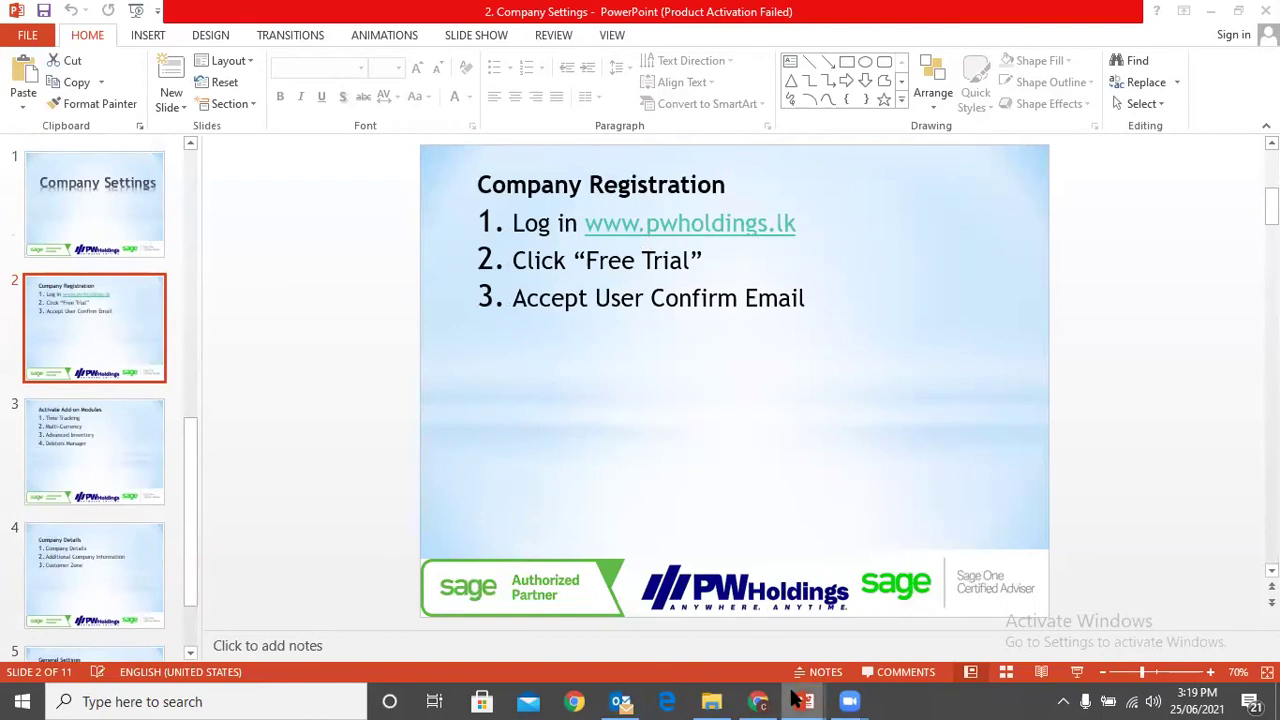
left_click(752, 700)
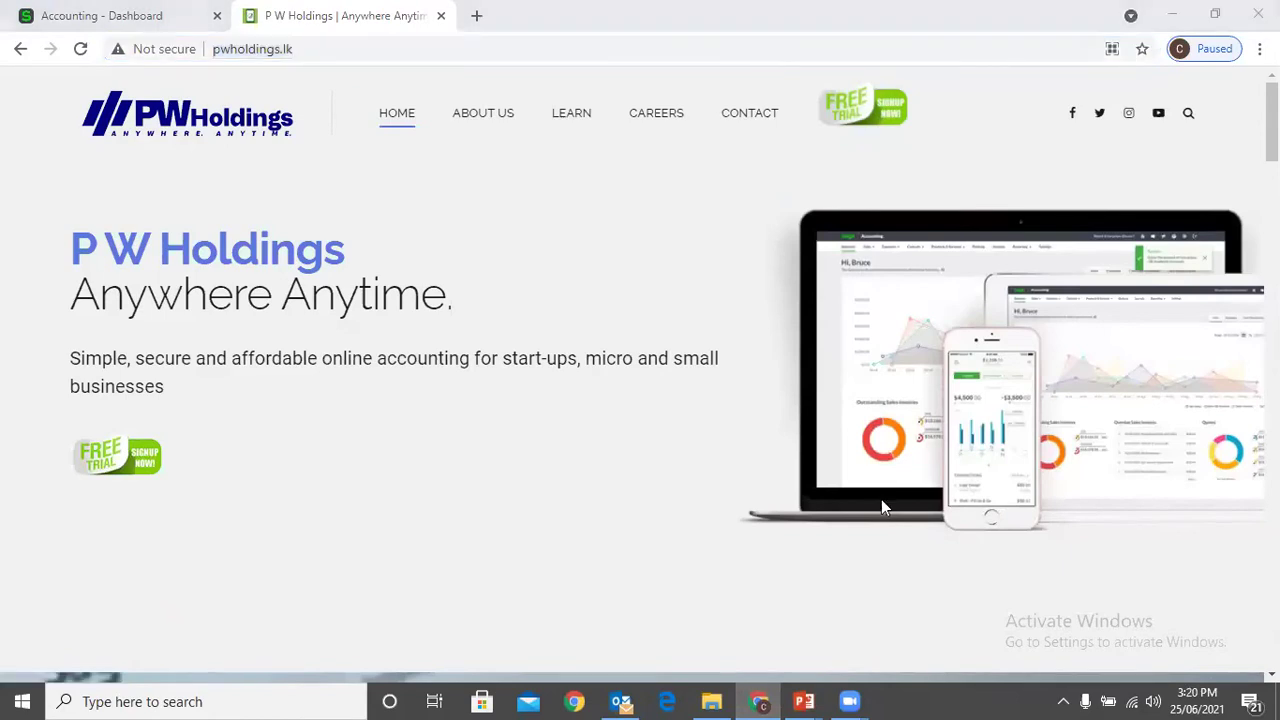
- Open the Free Trial sign-up form and keep Malaysia as the country
left_click(855, 130)
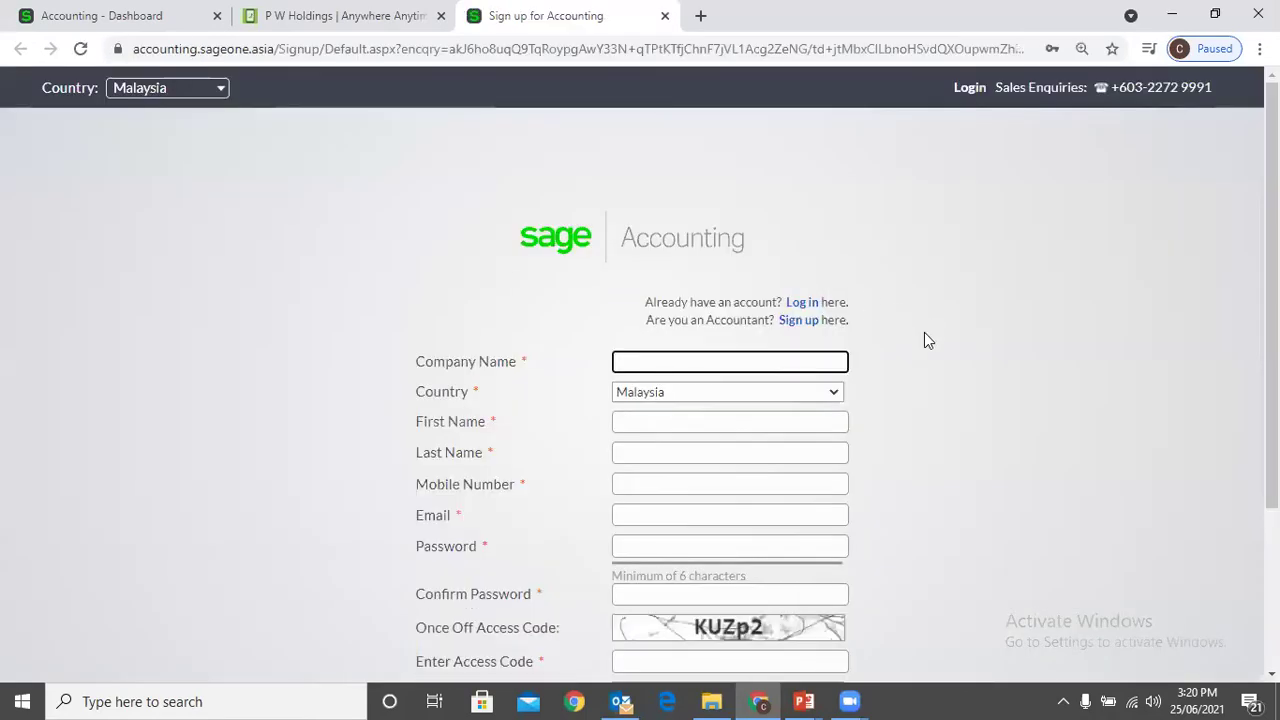
scroll(925, 338, "down", 1)
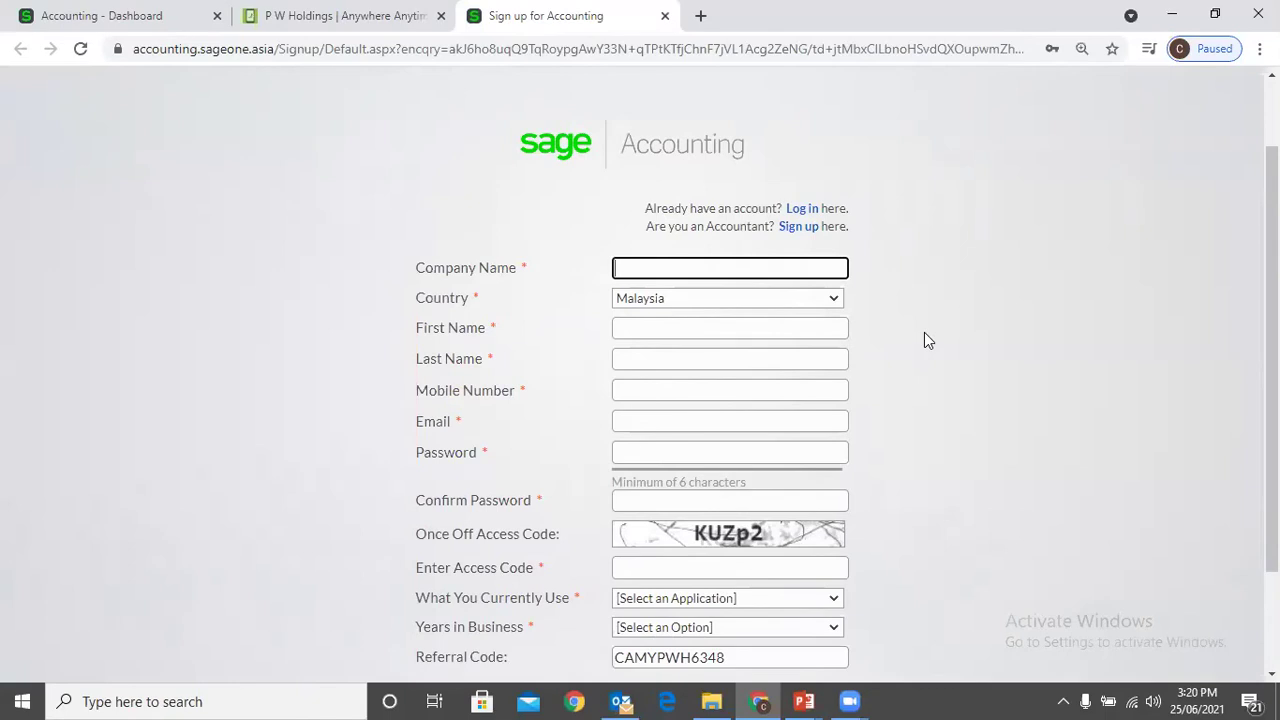
scroll(924, 336, "down", 1)
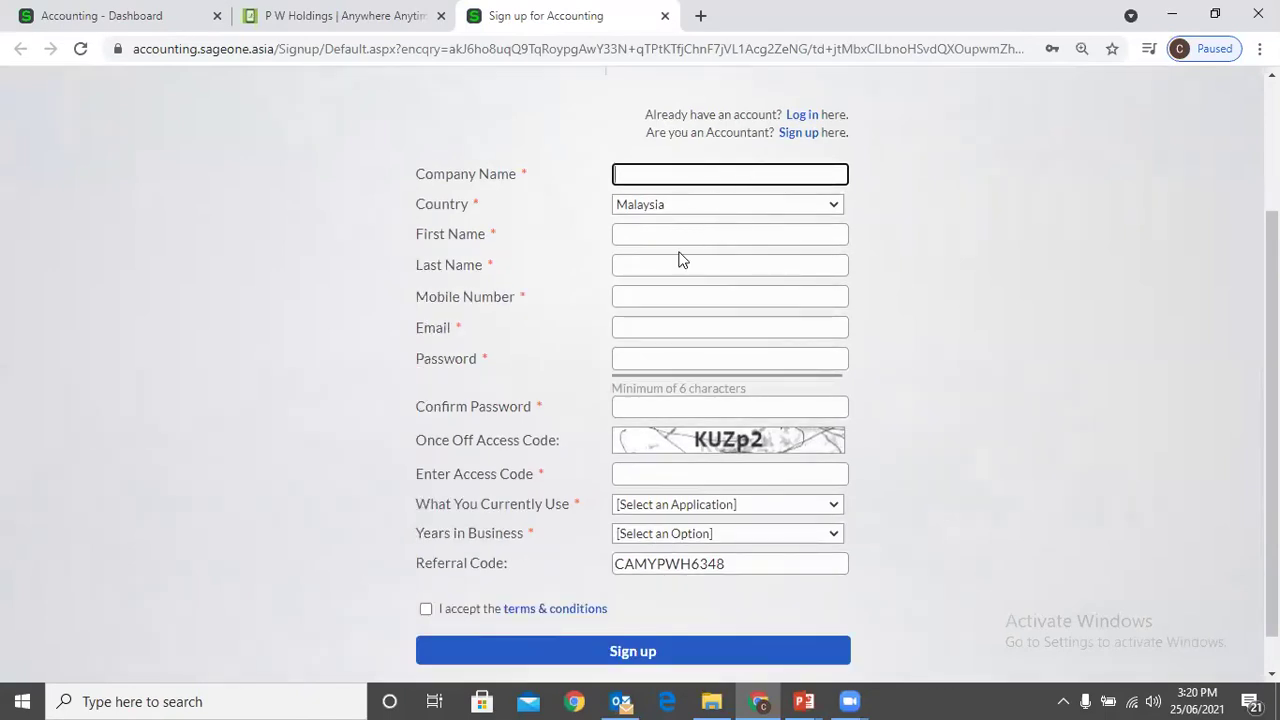
left_click(733, 210)
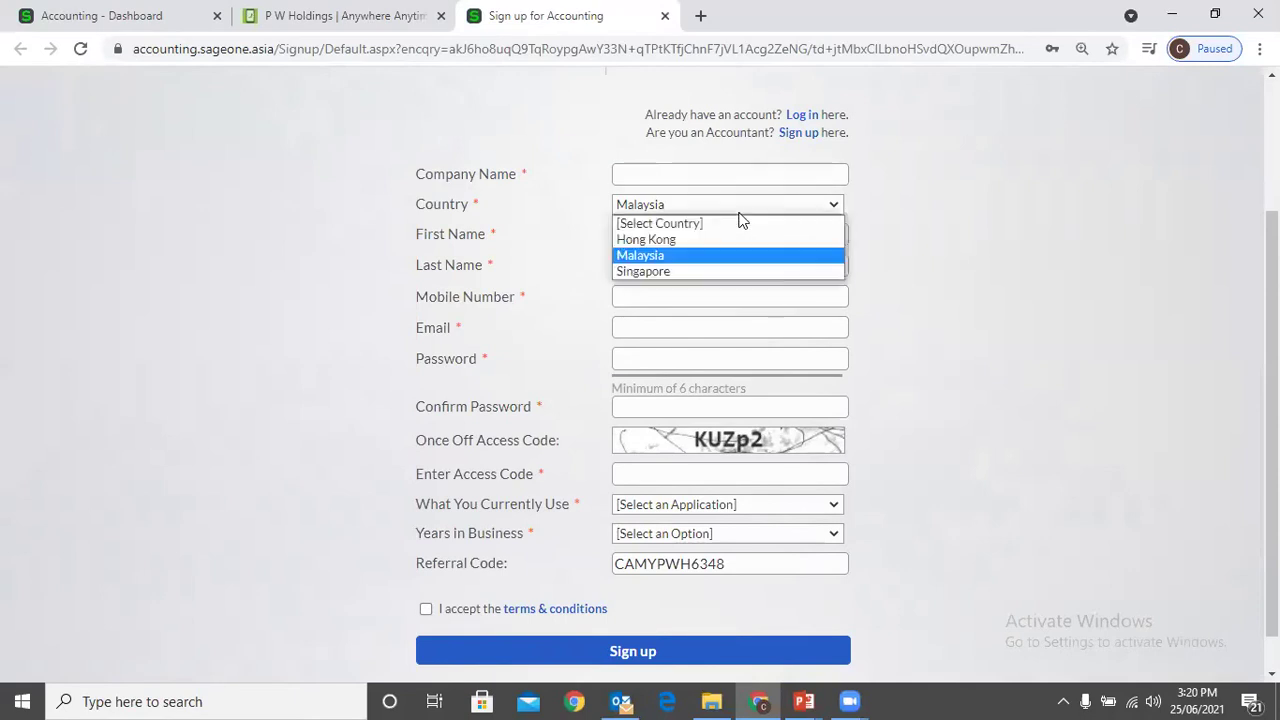
left_click(727, 255)
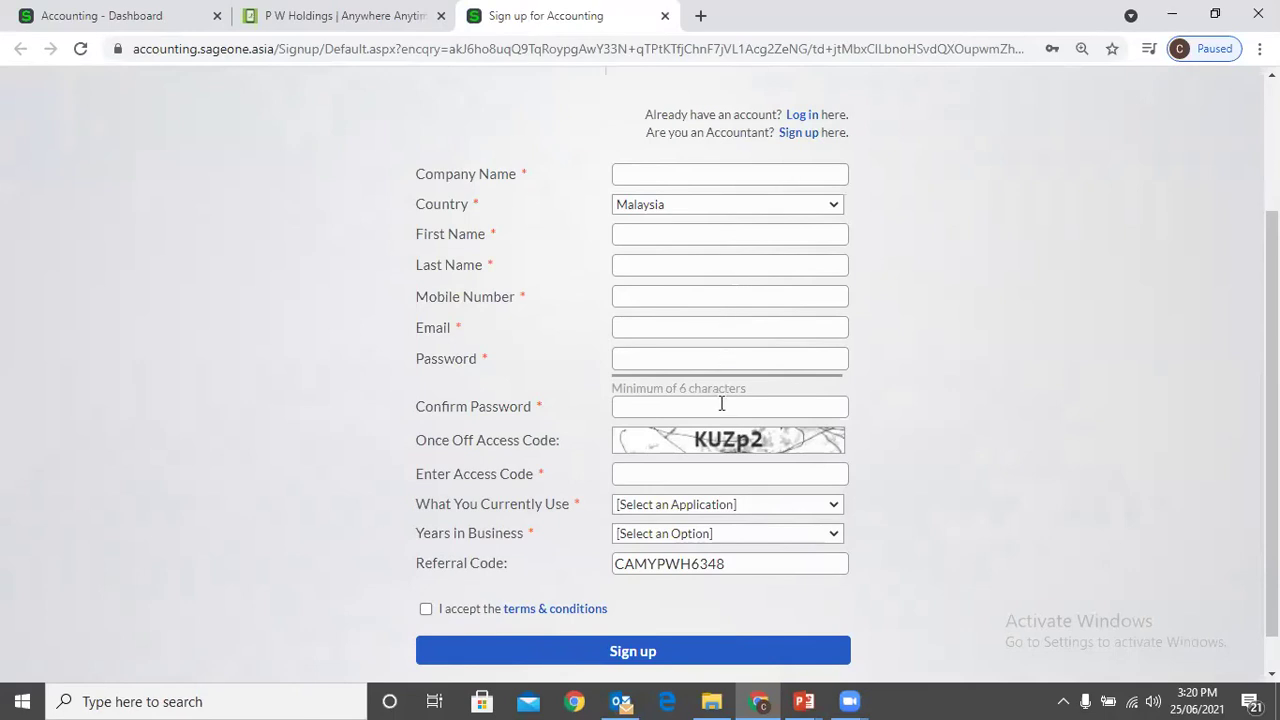
- Review the current-application and Years in Business lists unchanged, then accept the terms and conditions
scroll(838, 392, "down", 1)
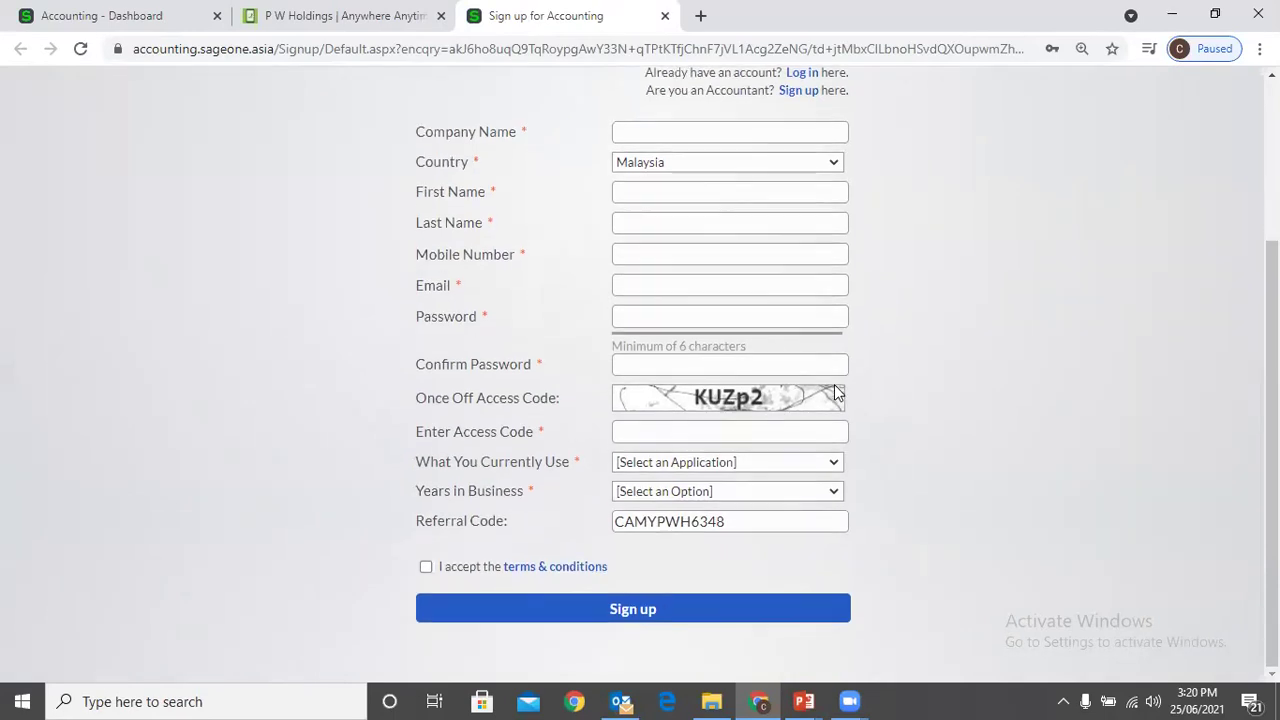
left_click(693, 429)
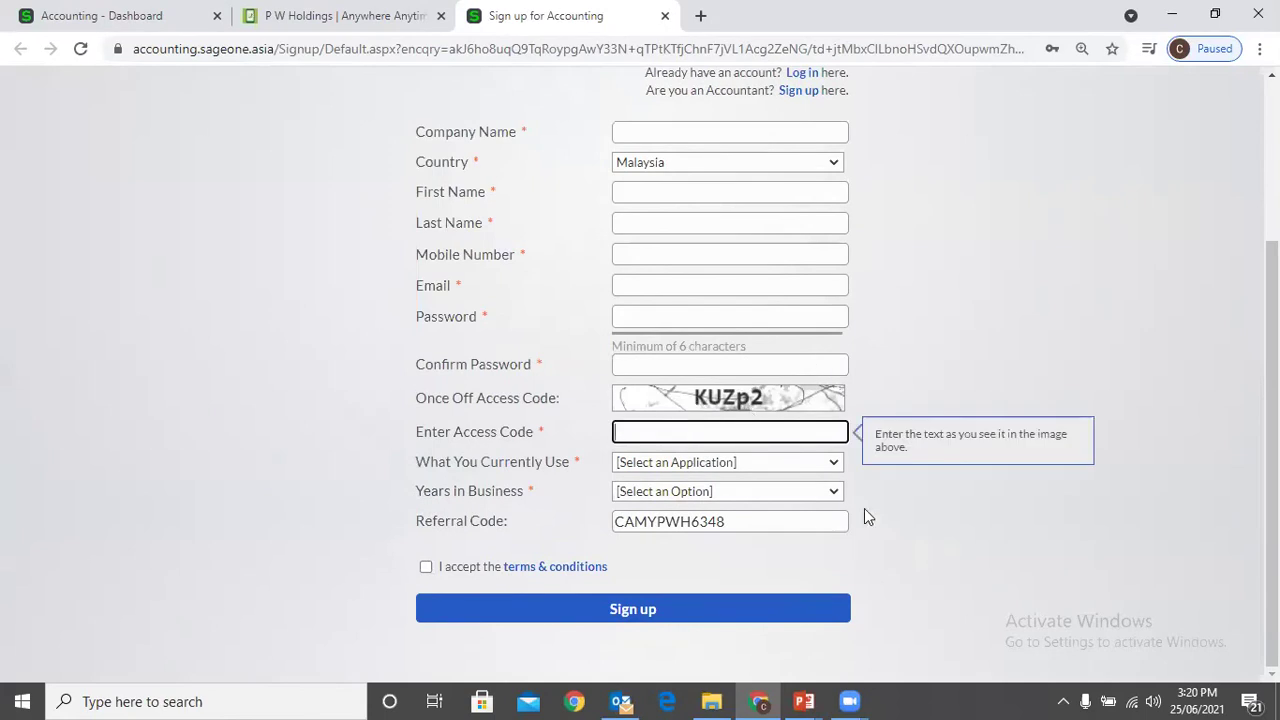
left_click(834, 463)
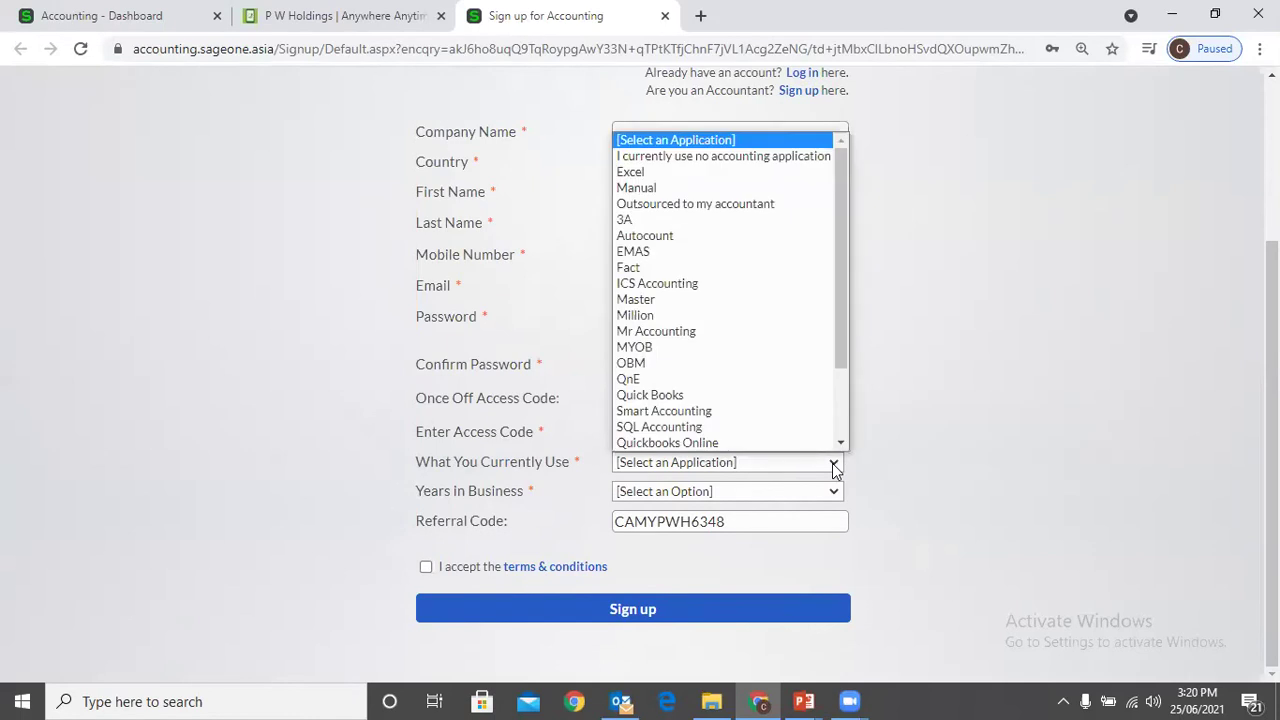
left_click(877, 434)
left_click(836, 492)
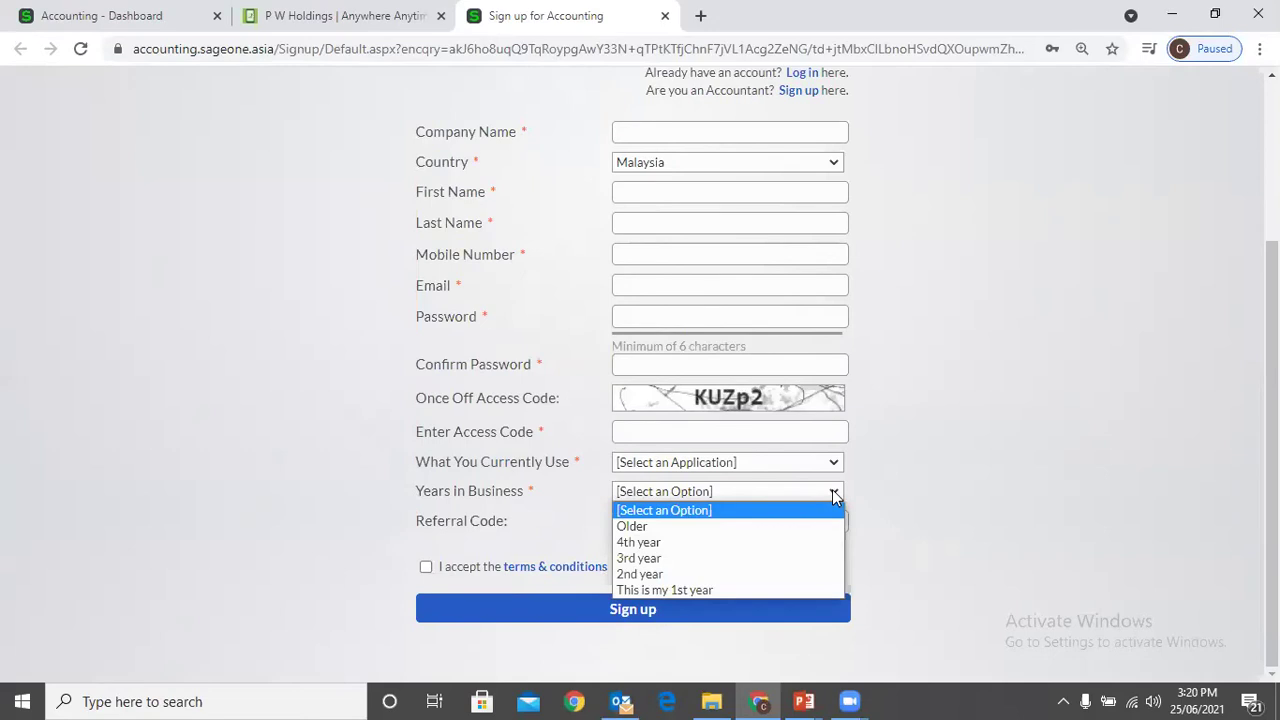
left_click(881, 463)
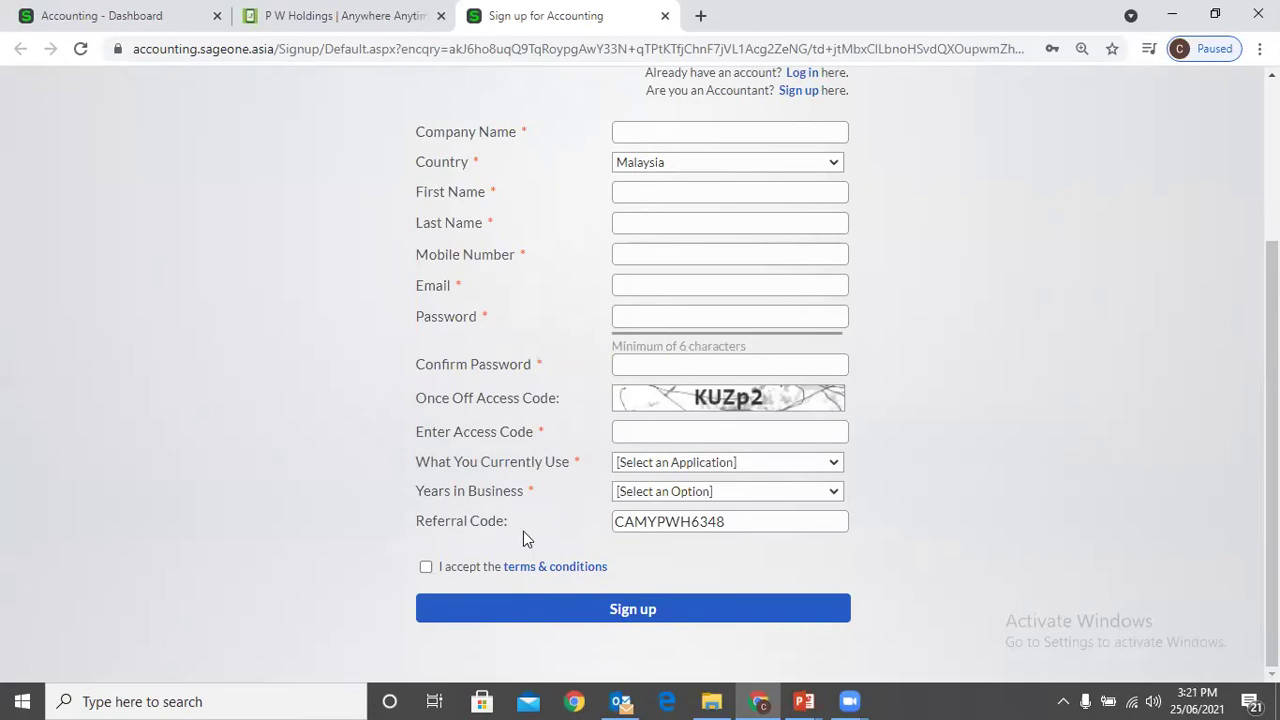
left_click(426, 568)
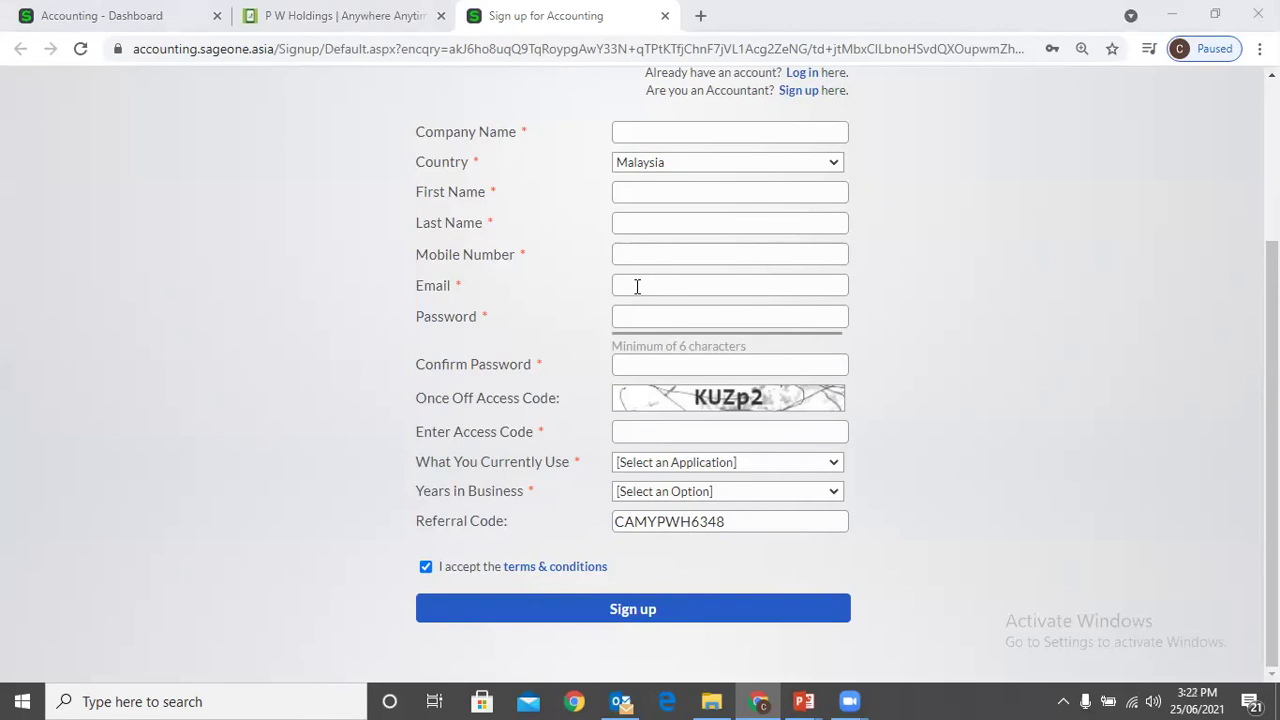
- Scroll up the sign-up page and switch to the P W Holdings tab
scroll(646, 188, "up", 2)
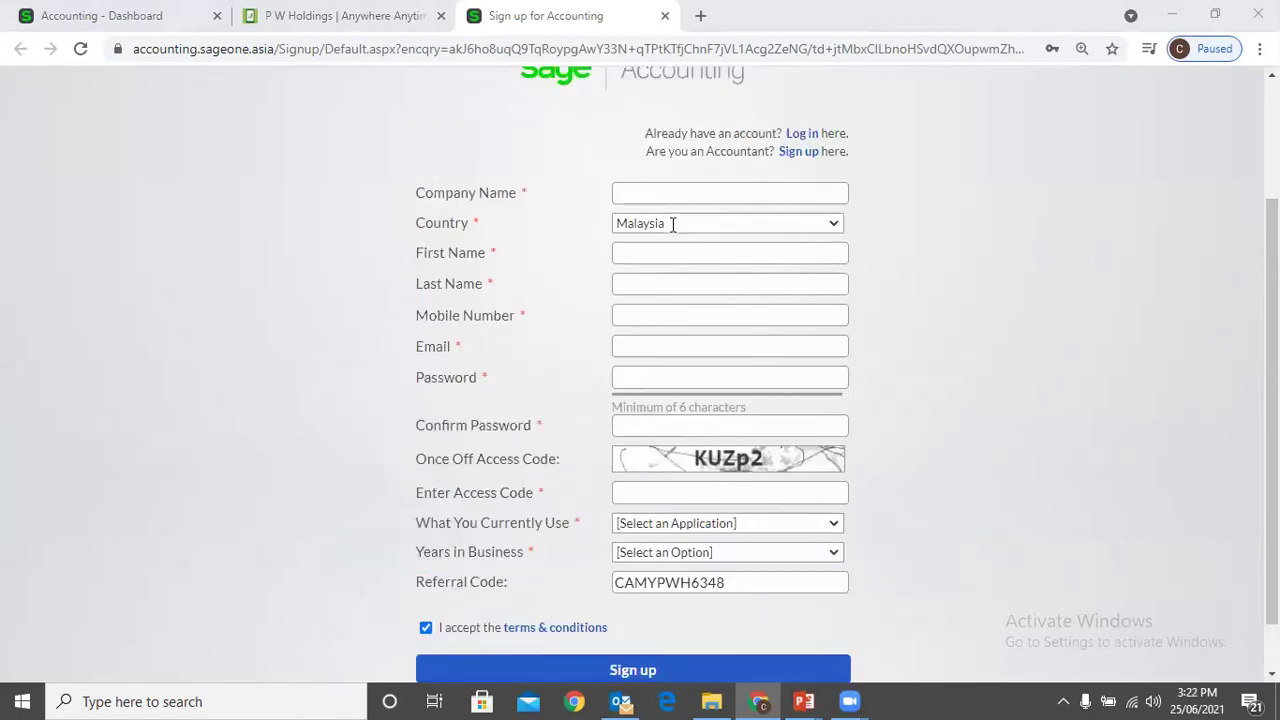
left_click(244, 28)
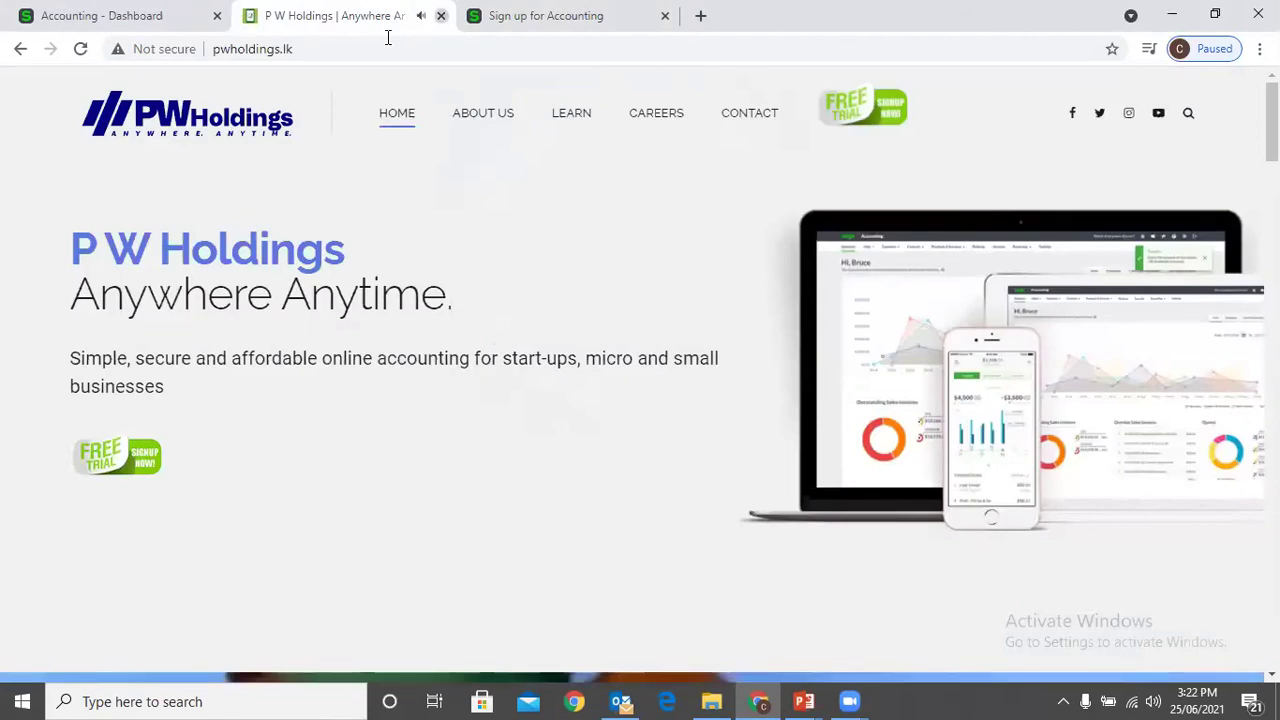
- Replace the P W Holdings tab with the pwholdings.biz suggestion, then close that tab too
key("ctrl+w")
key("ctrl+t")
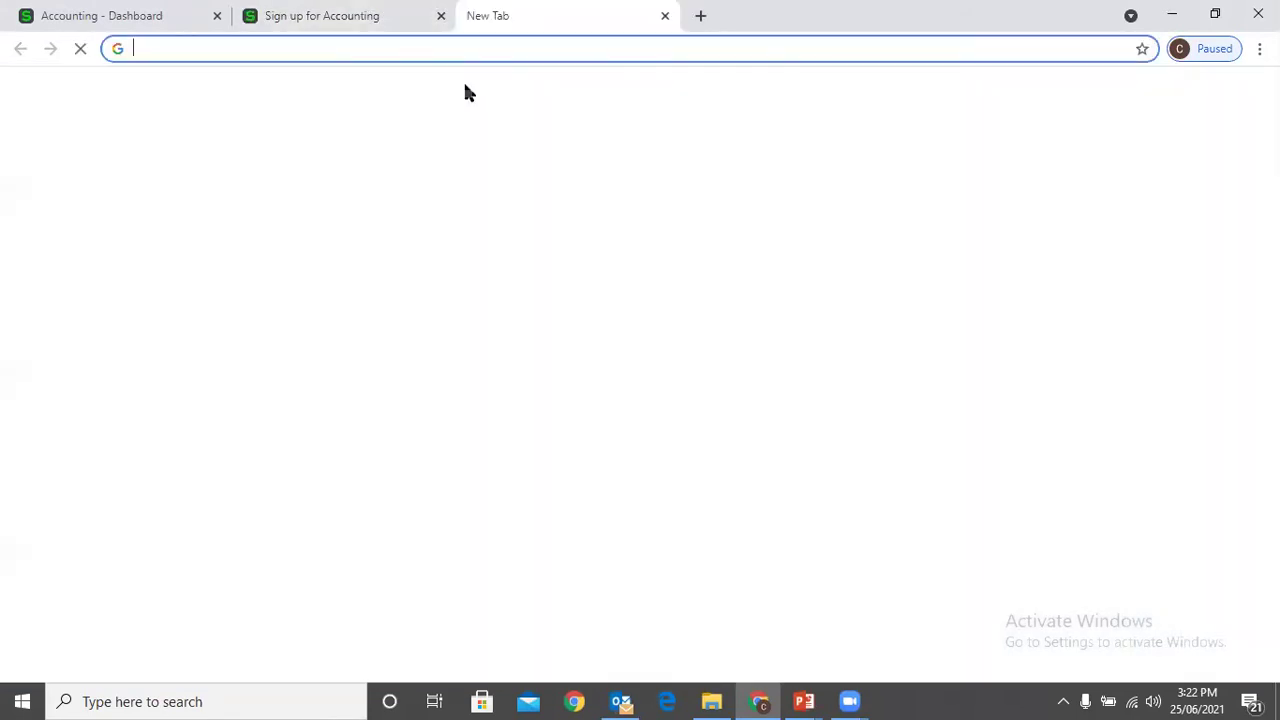
type("p")
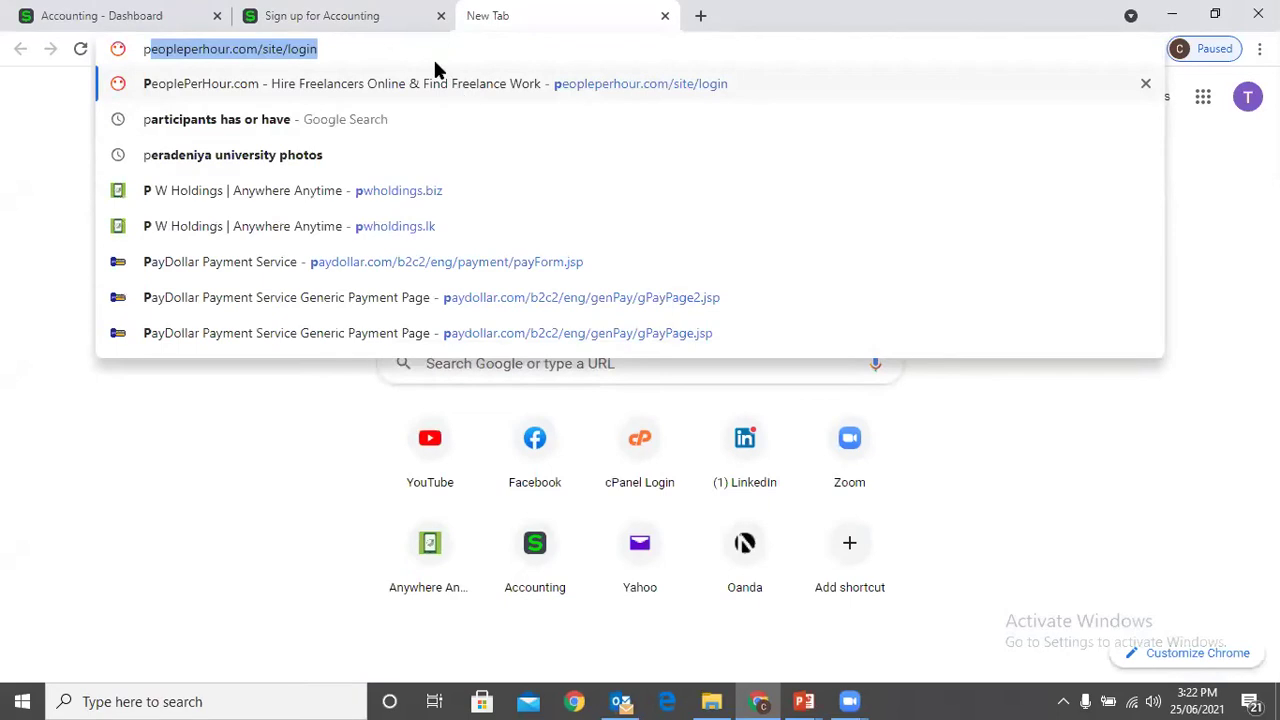
left_click(345, 190)
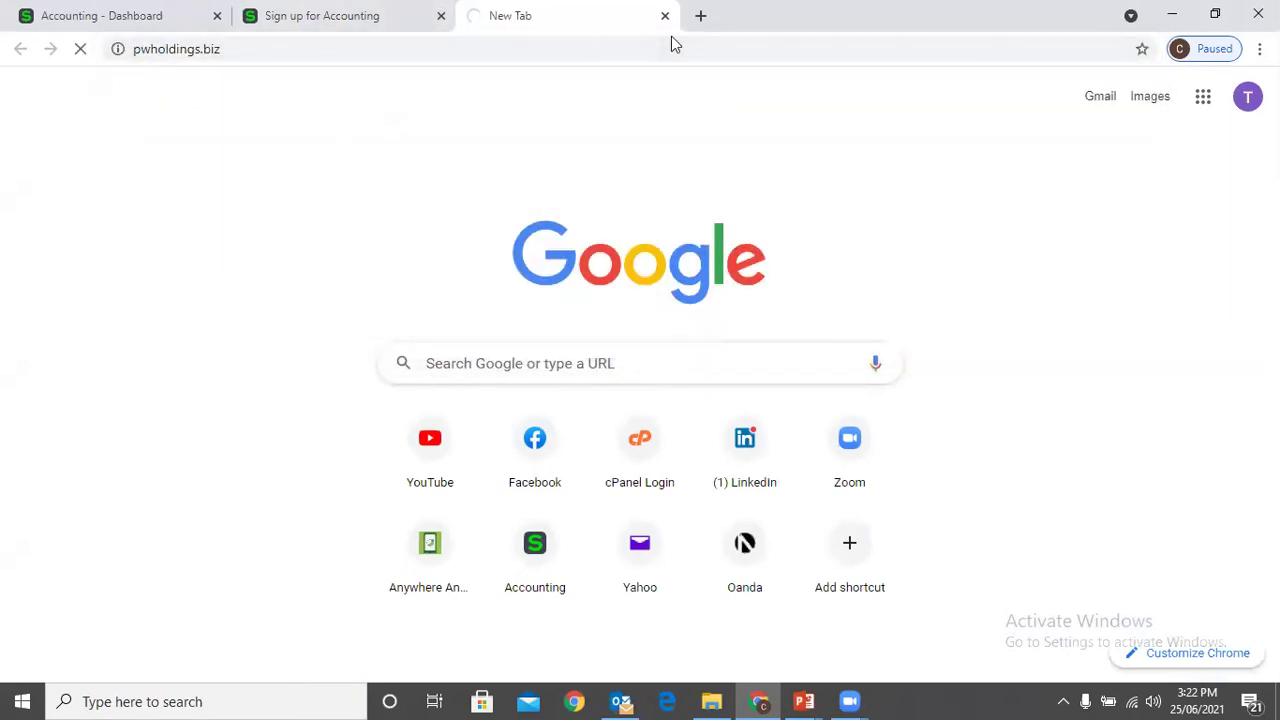
left_click_drag(671, 36, 898, 82)
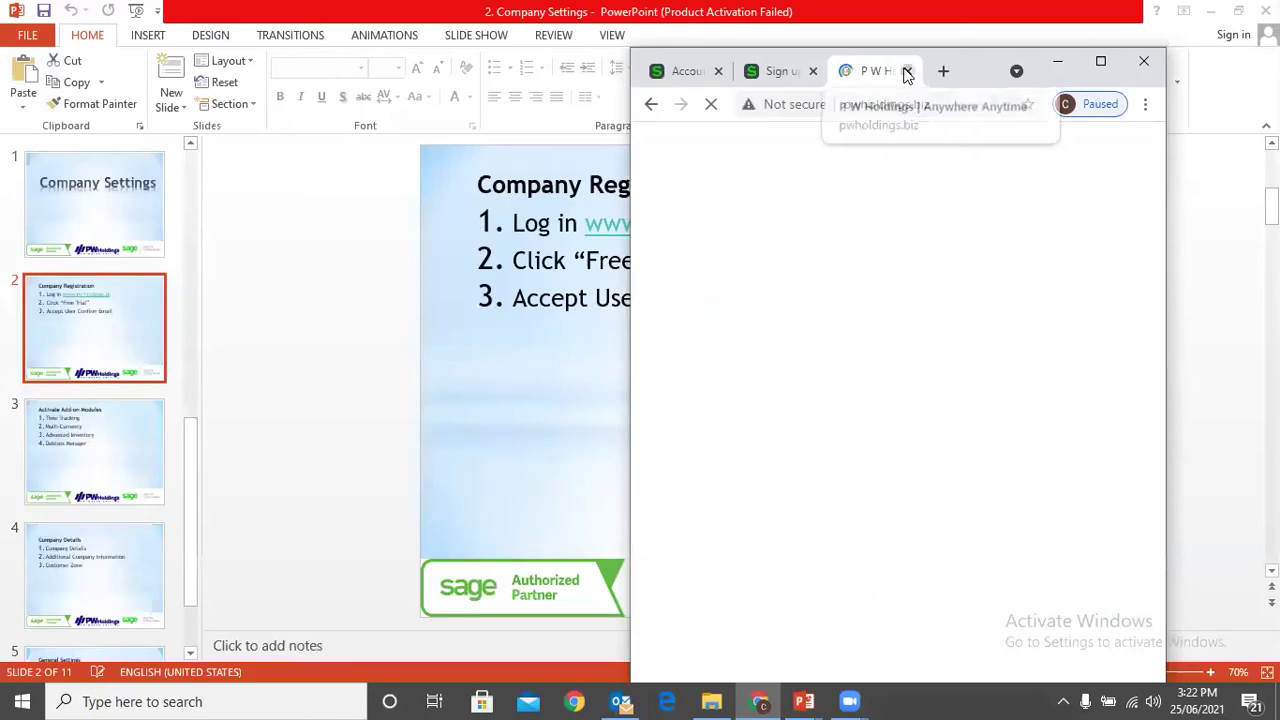
left_click(907, 71)
left_click(943, 71)
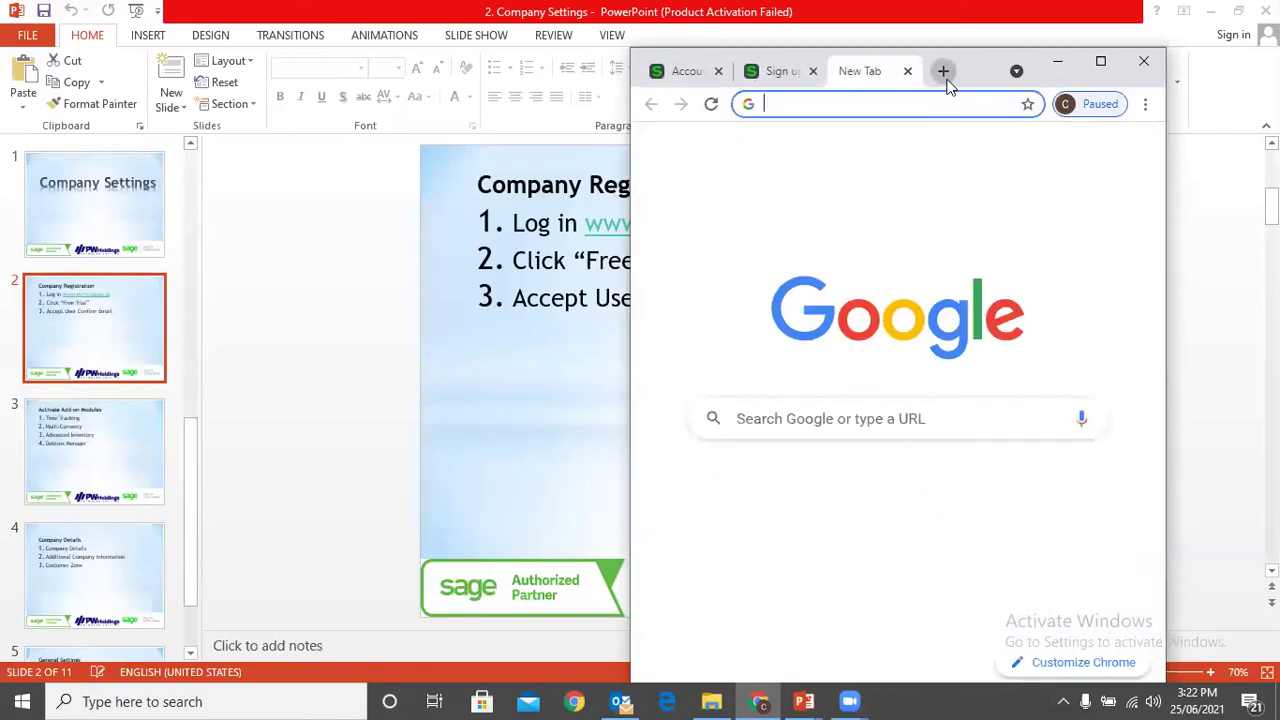
type("www.pw")
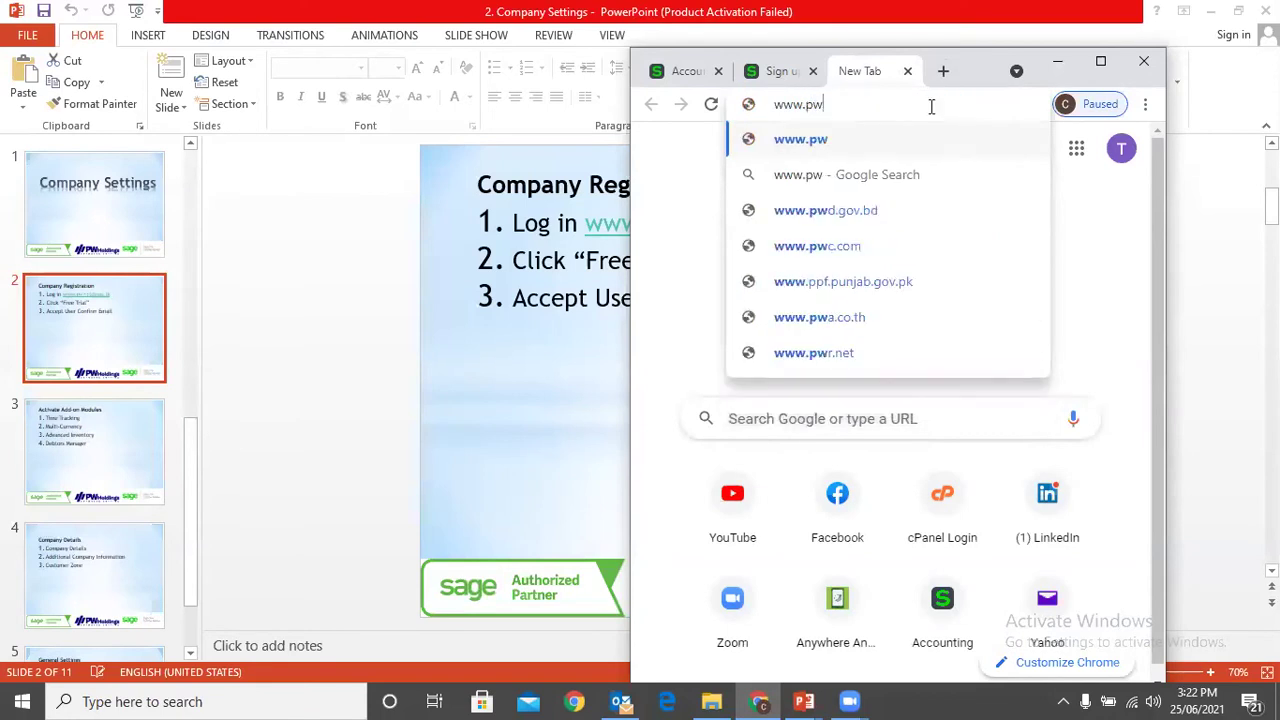
type("holdi")
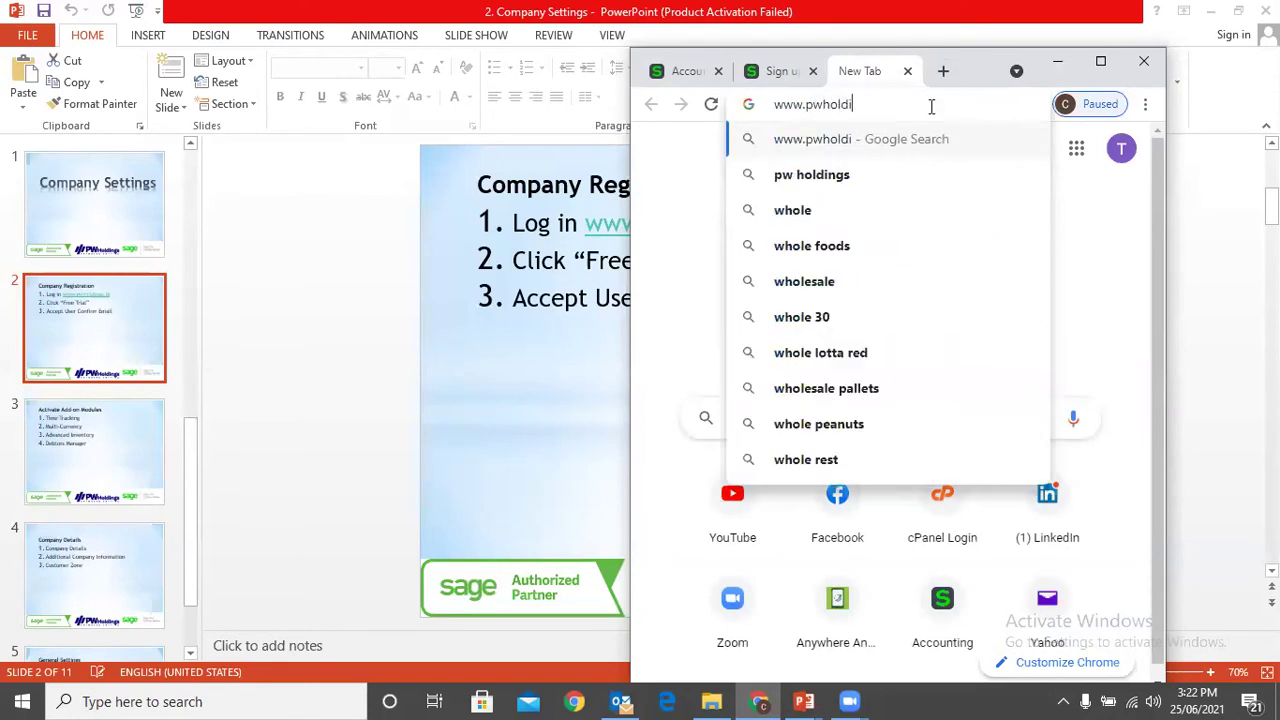
type("ngs.lk")
key("Return")
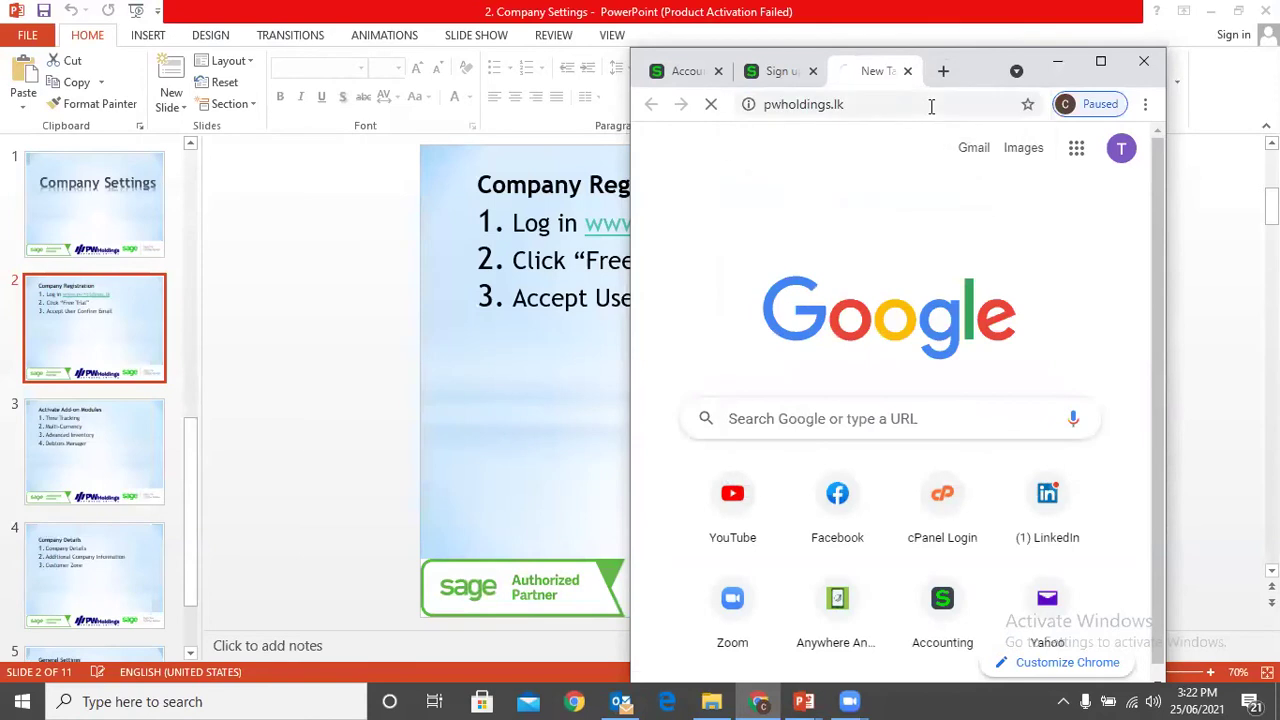
left_click(1099, 64)
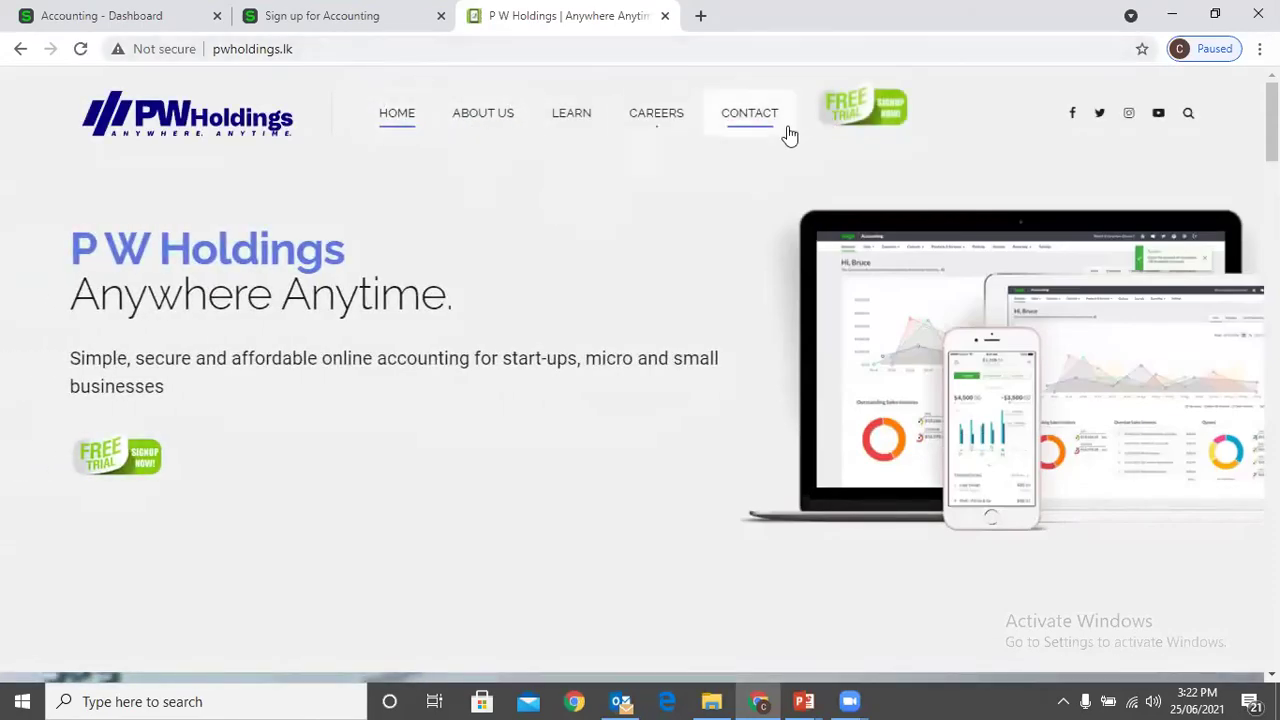
- Open the FREE TRIAL signup form and inspect the password and confirm password fields
left_click(862, 133)
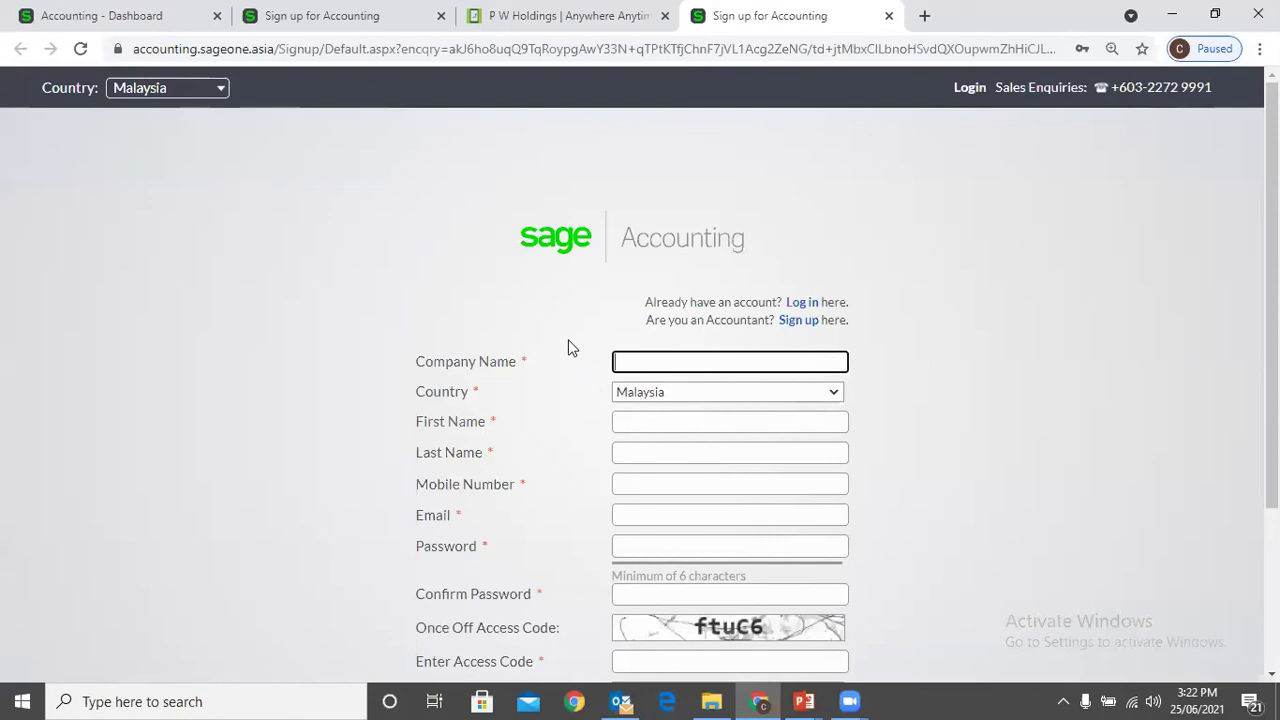
scroll(571, 346, "down", 2)
scroll(568, 346, "down", 1)
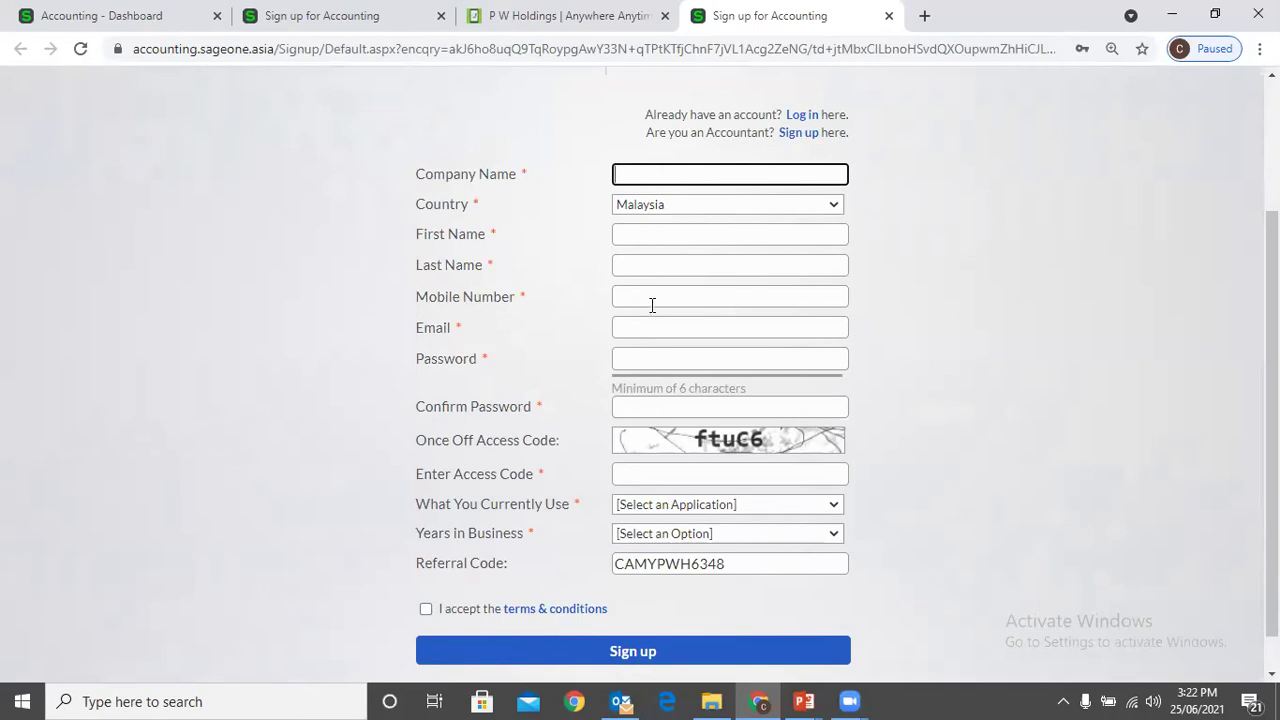
left_click(650, 367)
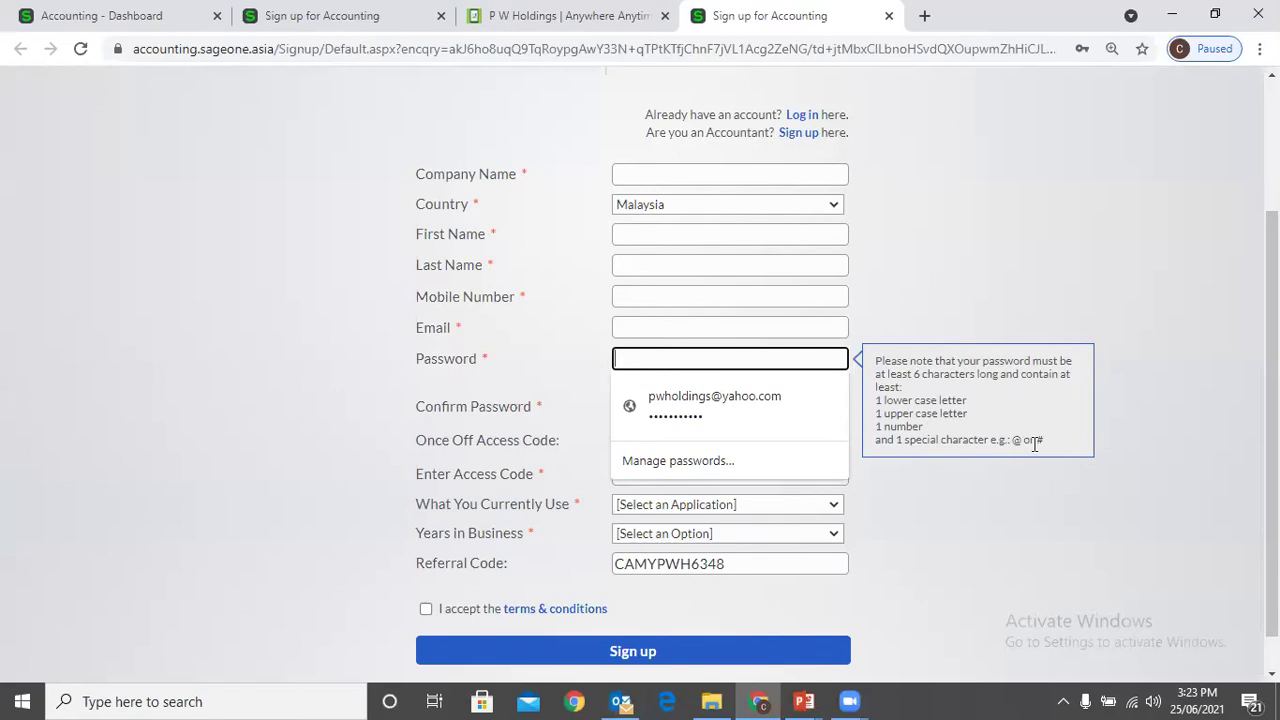
left_click(1098, 523)
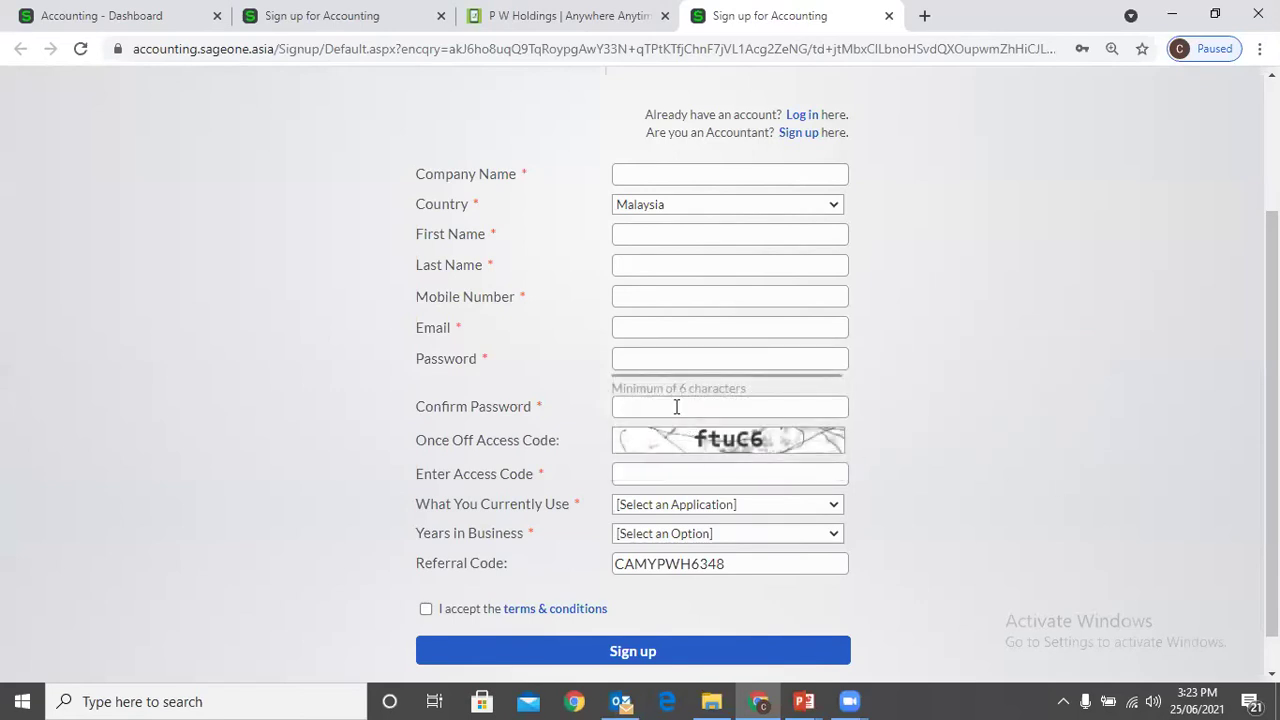
left_click(680, 408)
left_click(937, 405)
scroll(937, 405, "down", 1)
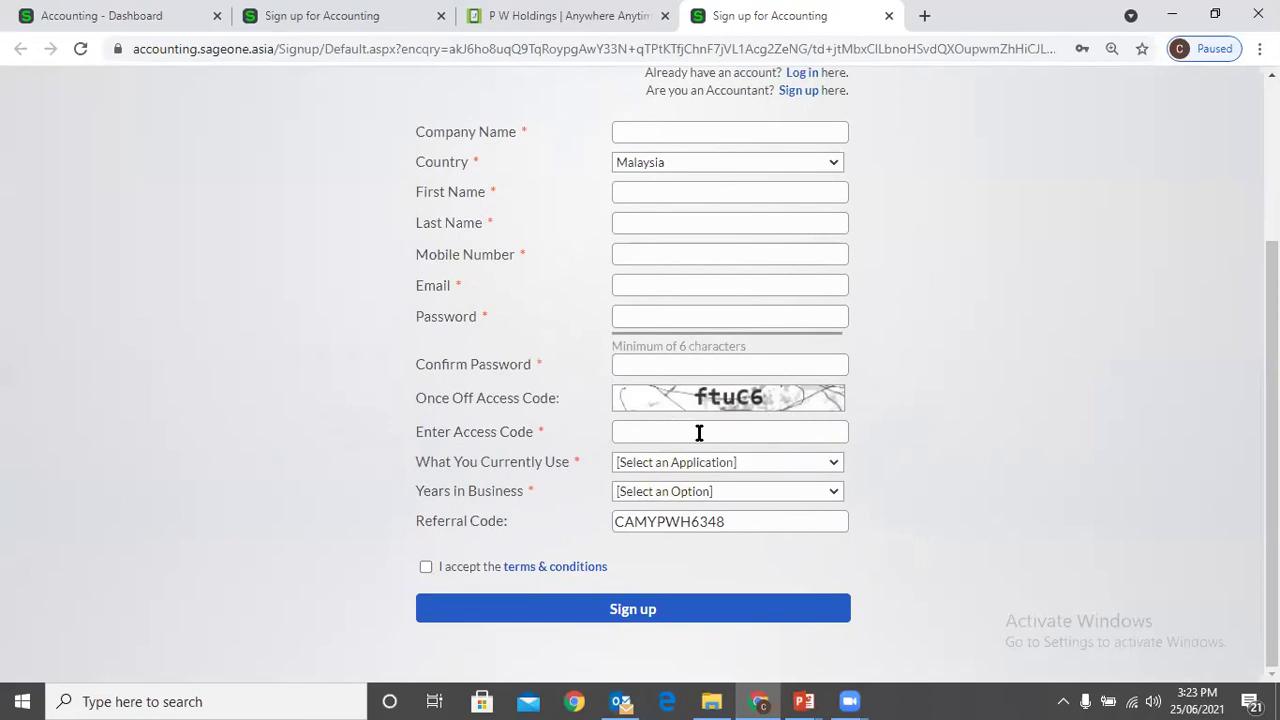
- Review the accounting application and years in business lists without choosing anything
left_click(704, 466)
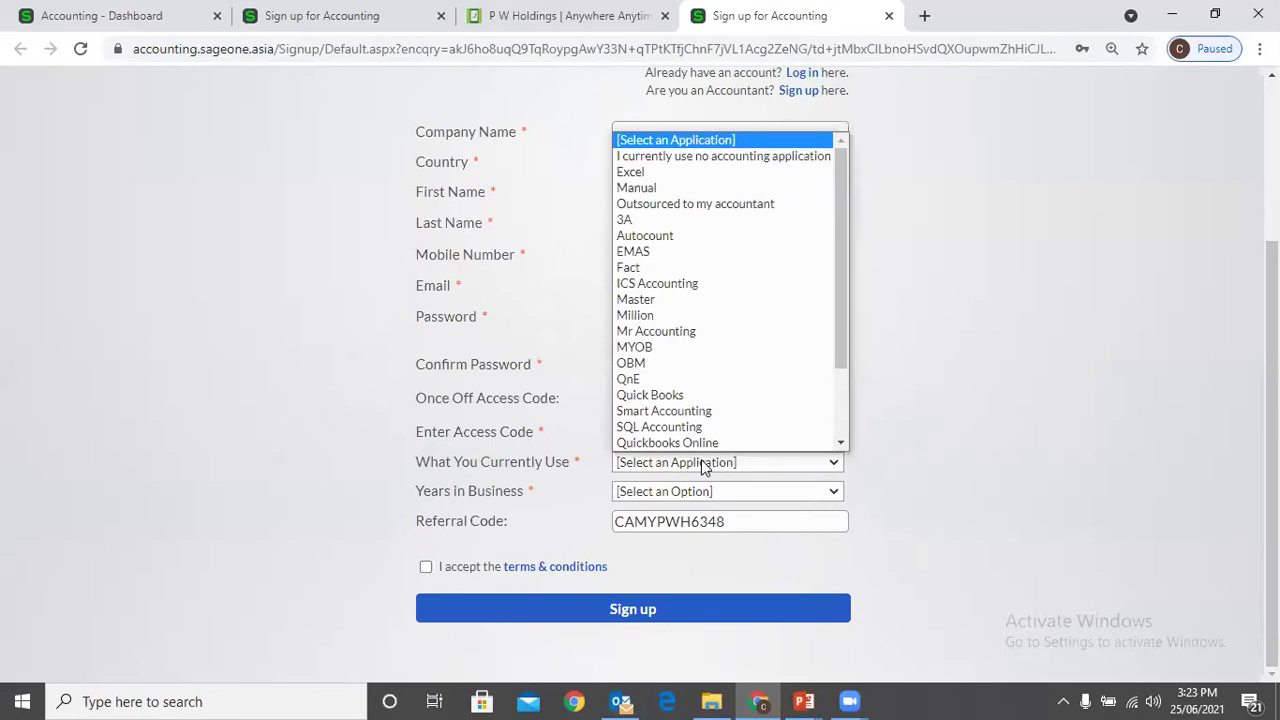
scroll(834, 440, "down", 1)
left_click(963, 443)
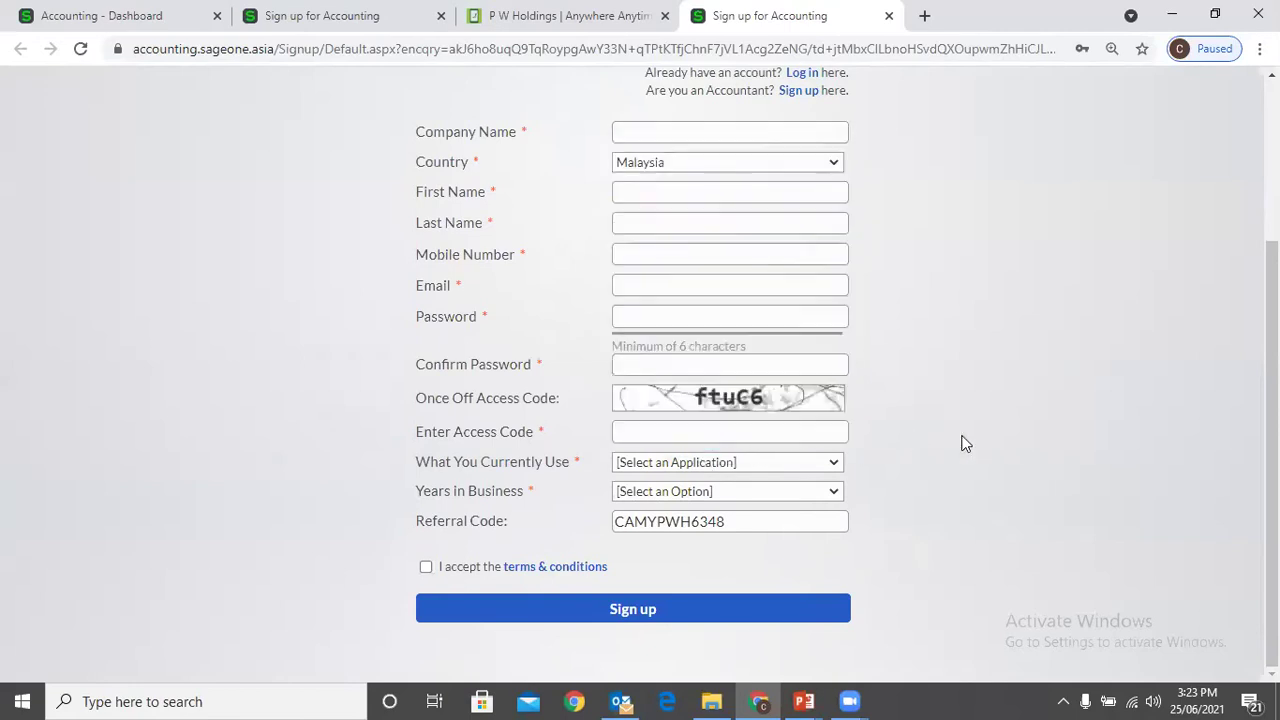
left_click(765, 490)
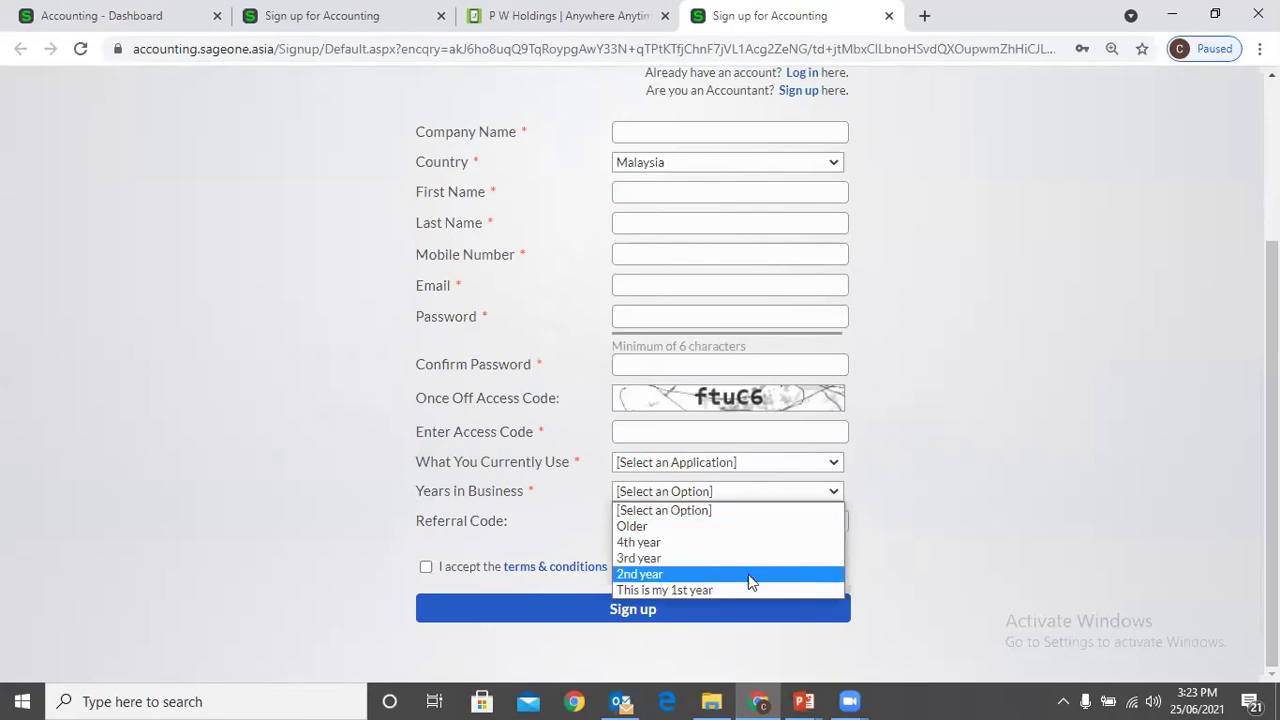
left_click(939, 514)
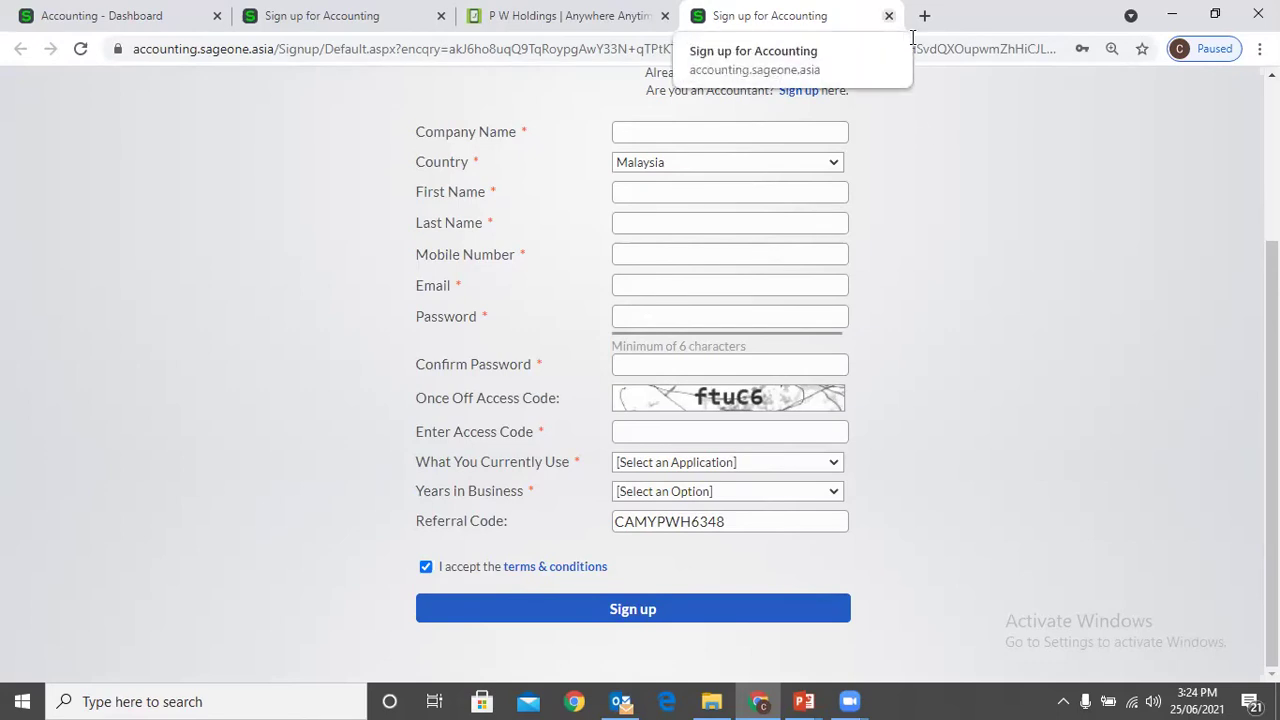
scroll(982, 298, "up", 2)
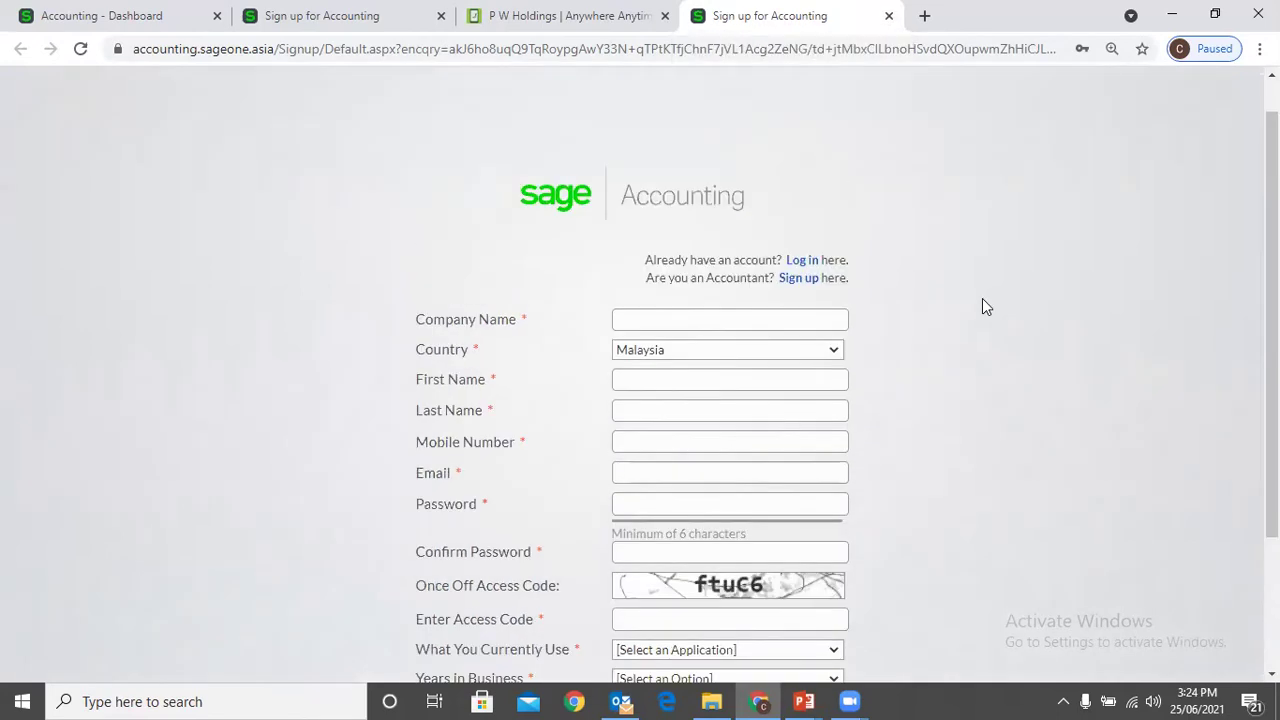
- Close the signup and P W Holdings tabs, leaving the Accounting Dashboard
left_click(889, 15)
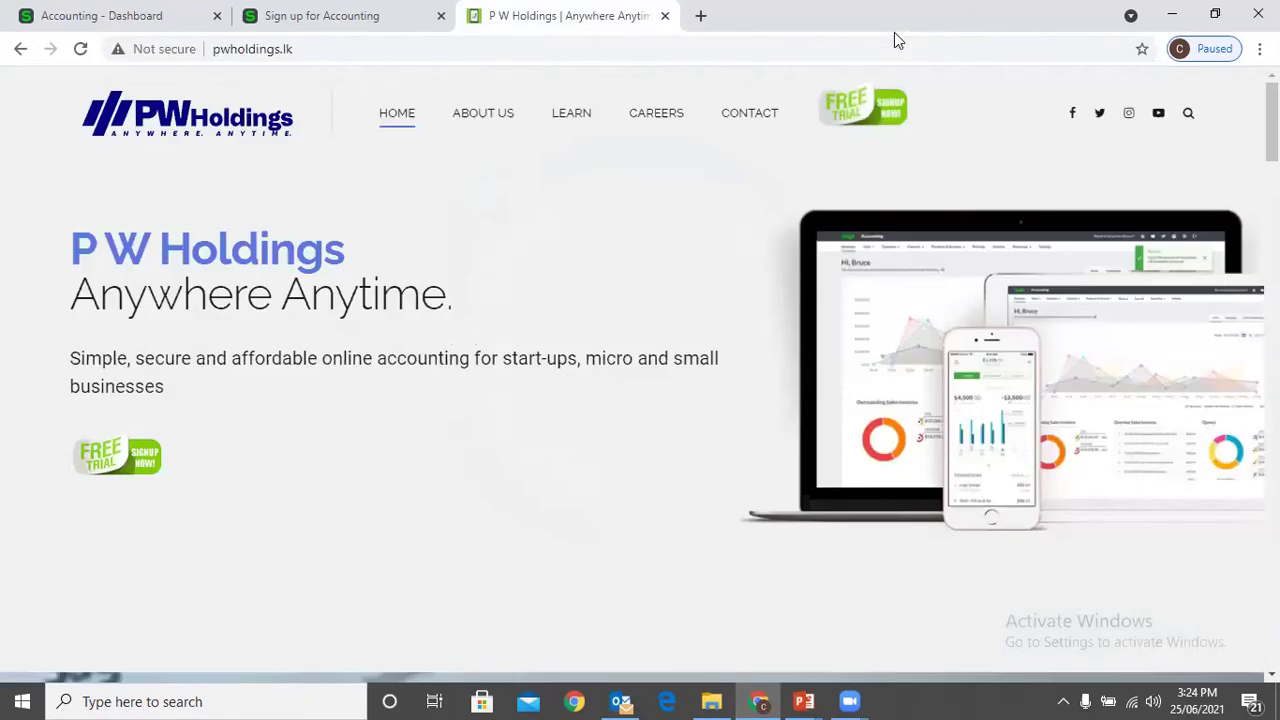
left_click(440, 15)
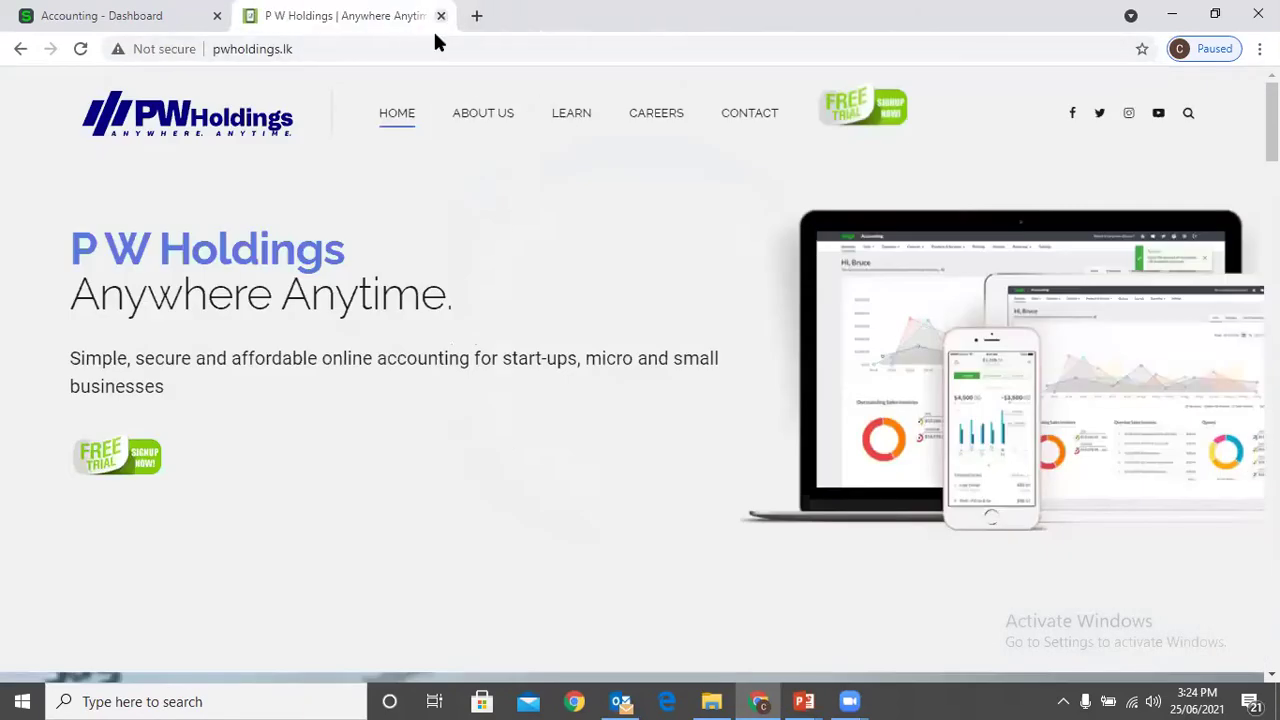
left_click(440, 15)
mouse_move(435, 129)
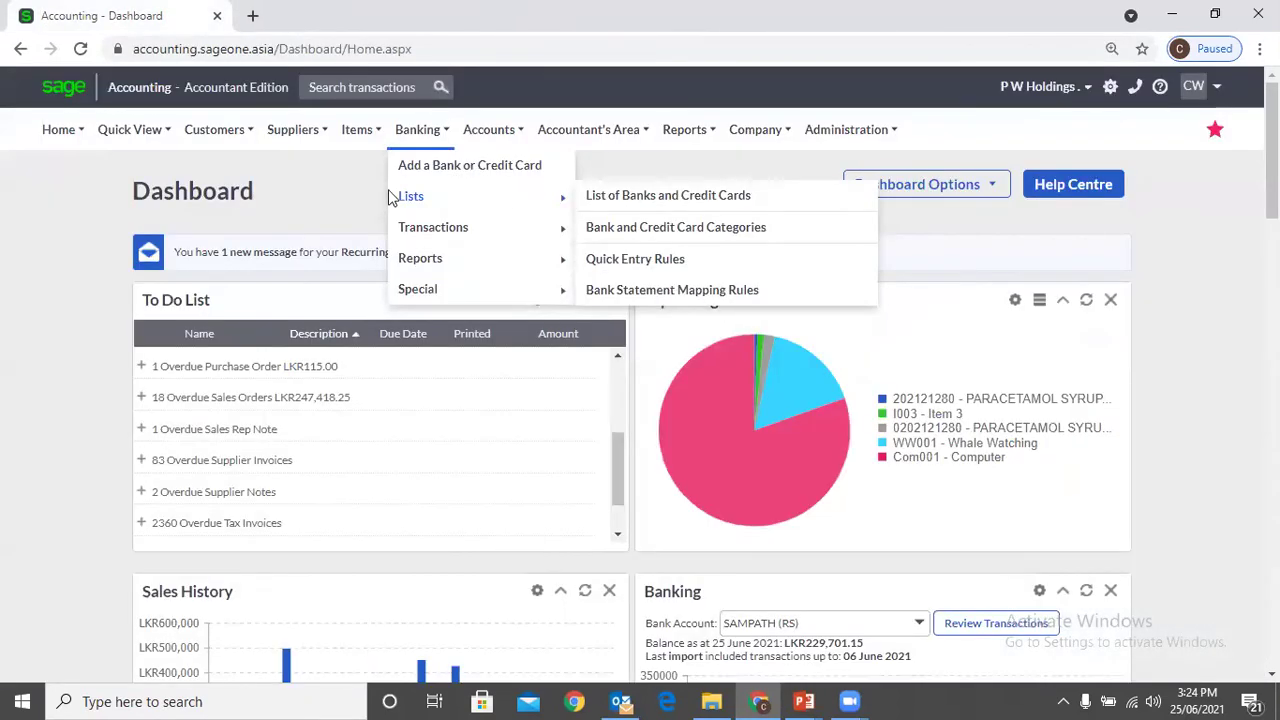
mouse_move(735, 140)
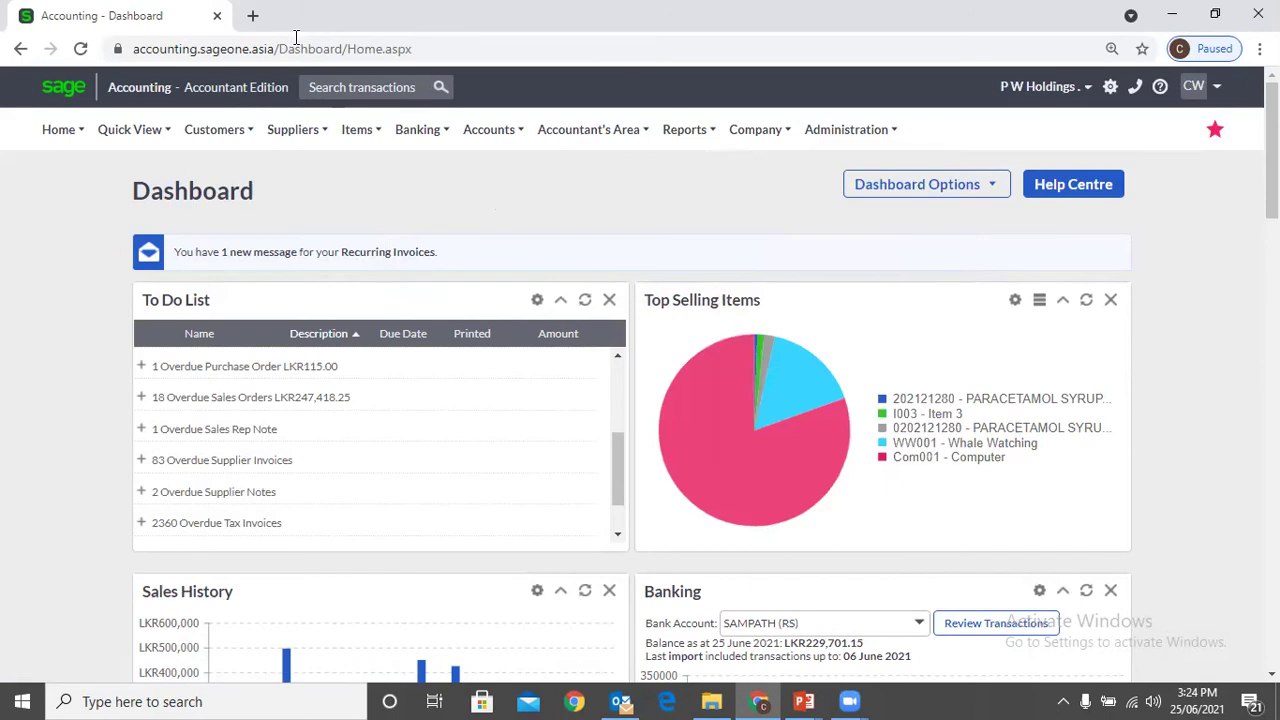
- Discard a new tab without visiting anything, then open another blank tab
key("ctrl+t")
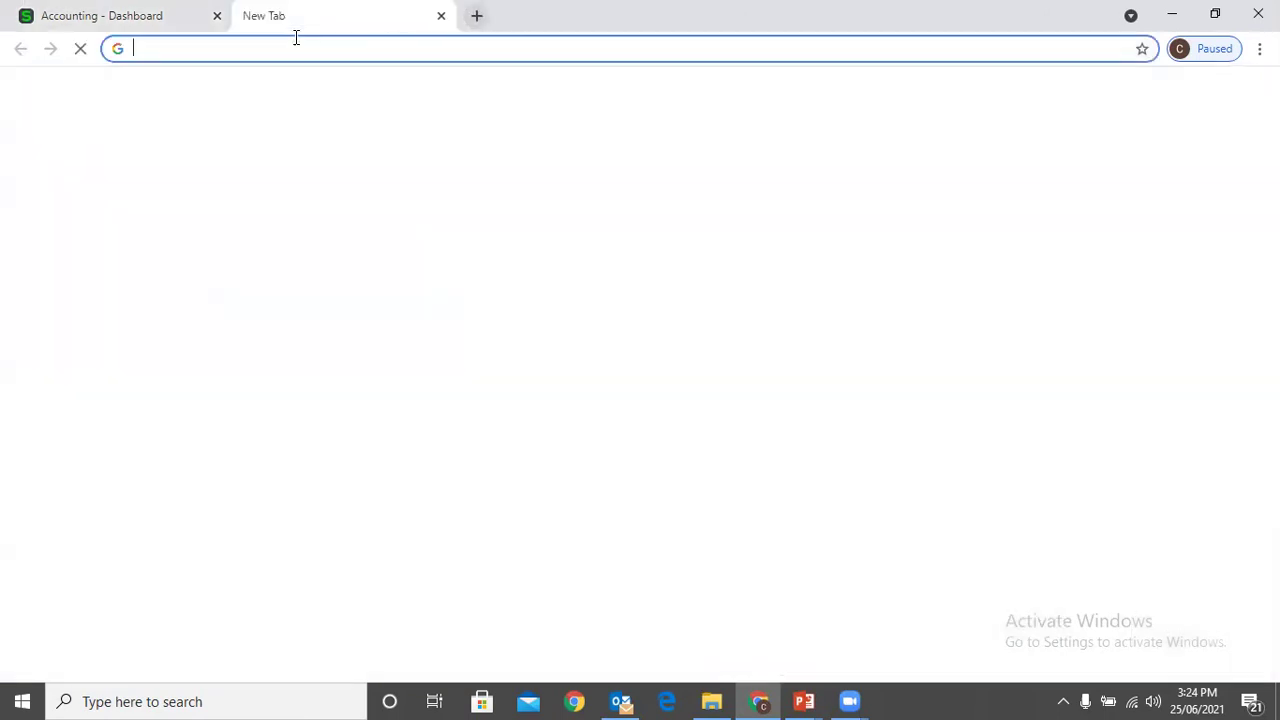
type("a")
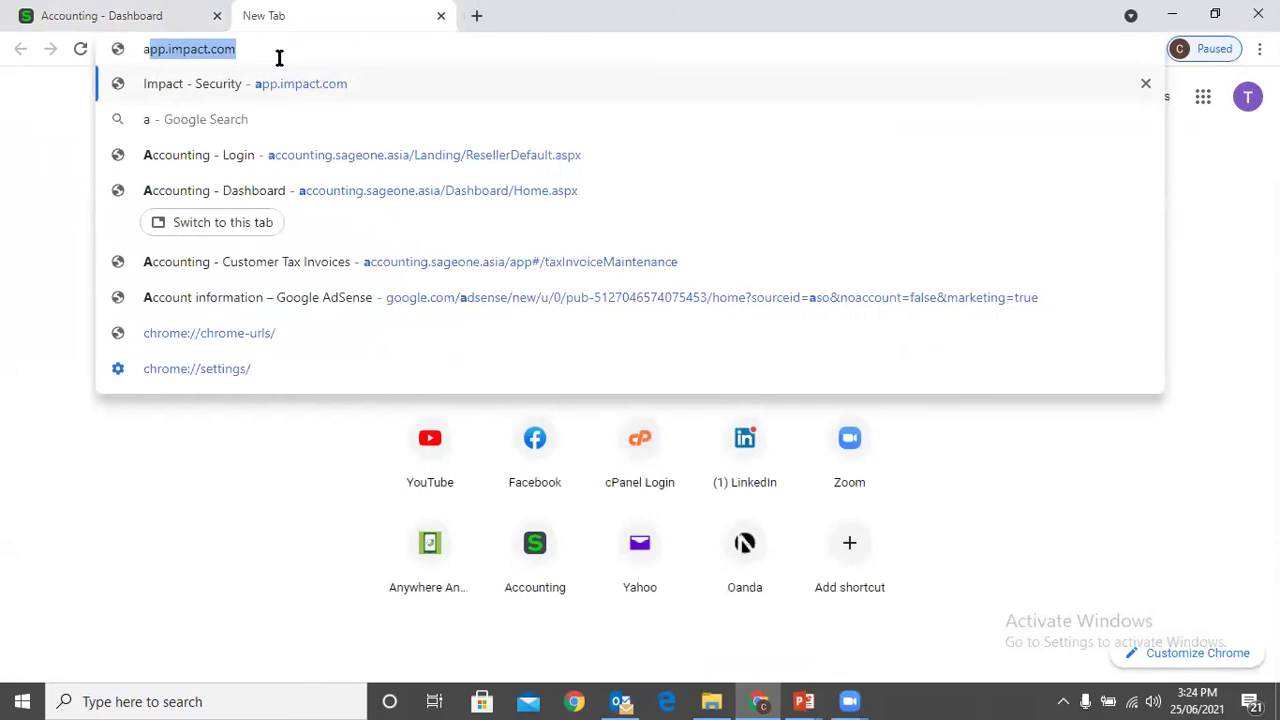
type("v")
key("ctrl+w")
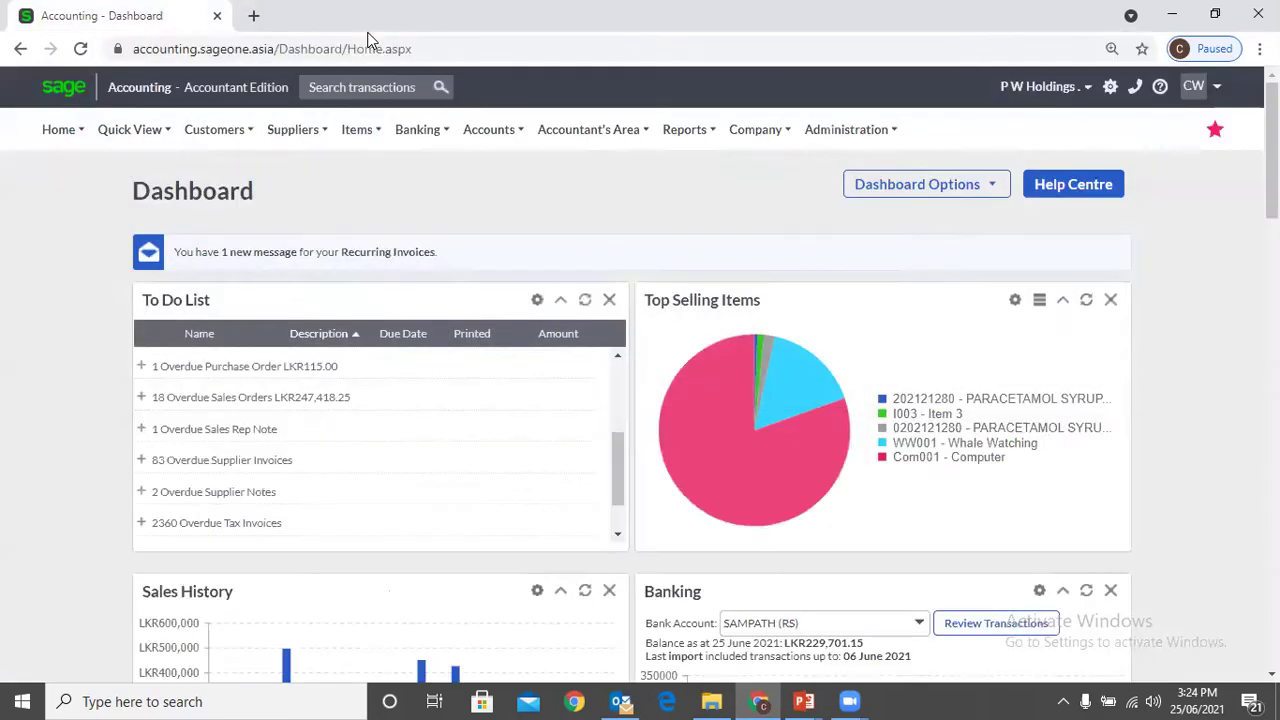
left_click(253, 15)
- Log in to Sage Accounting from the Accounting shortcut using Chrome's saved credentials
left_click(534, 555)
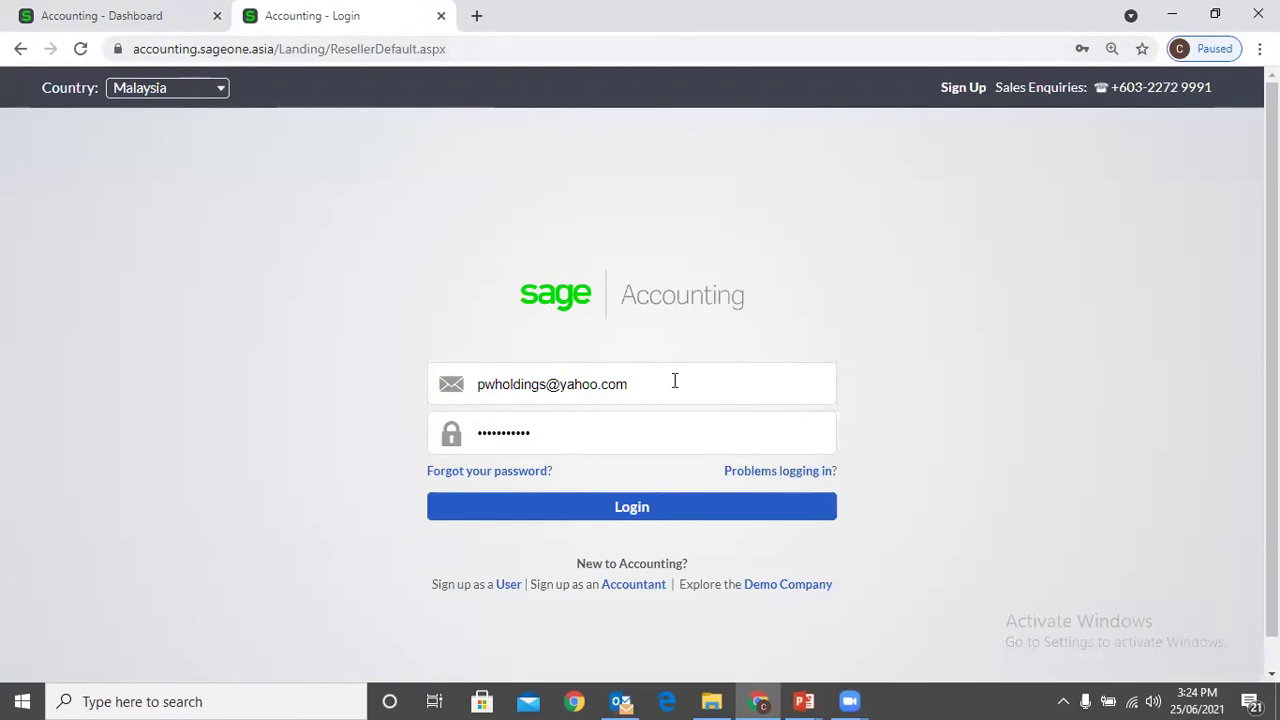
left_click(674, 383)
left_click(699, 431)
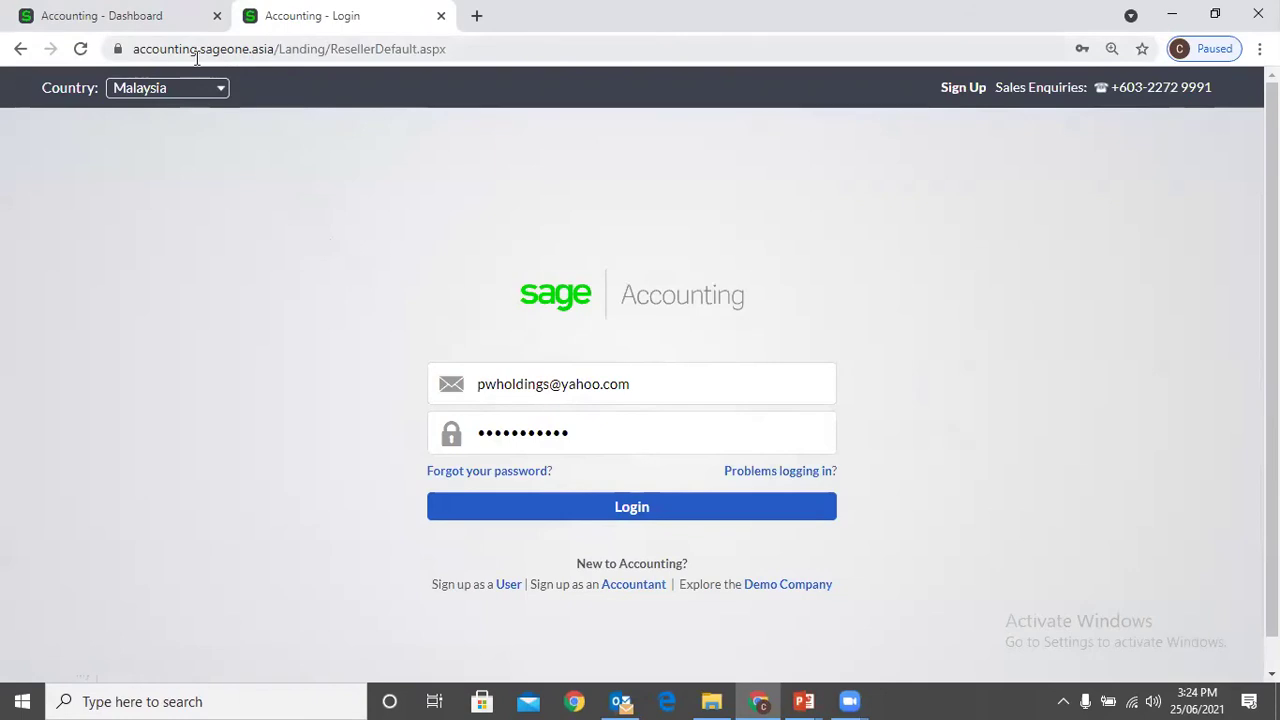
left_click(272, 55)
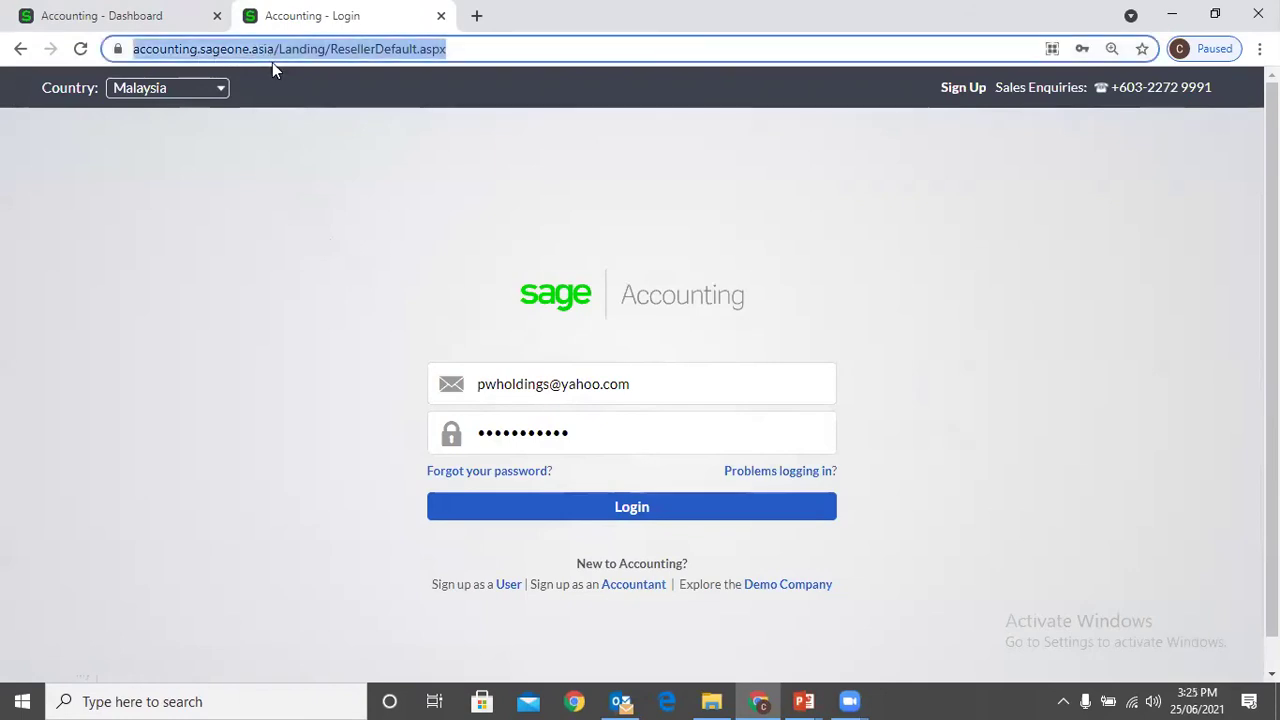
left_click(613, 194)
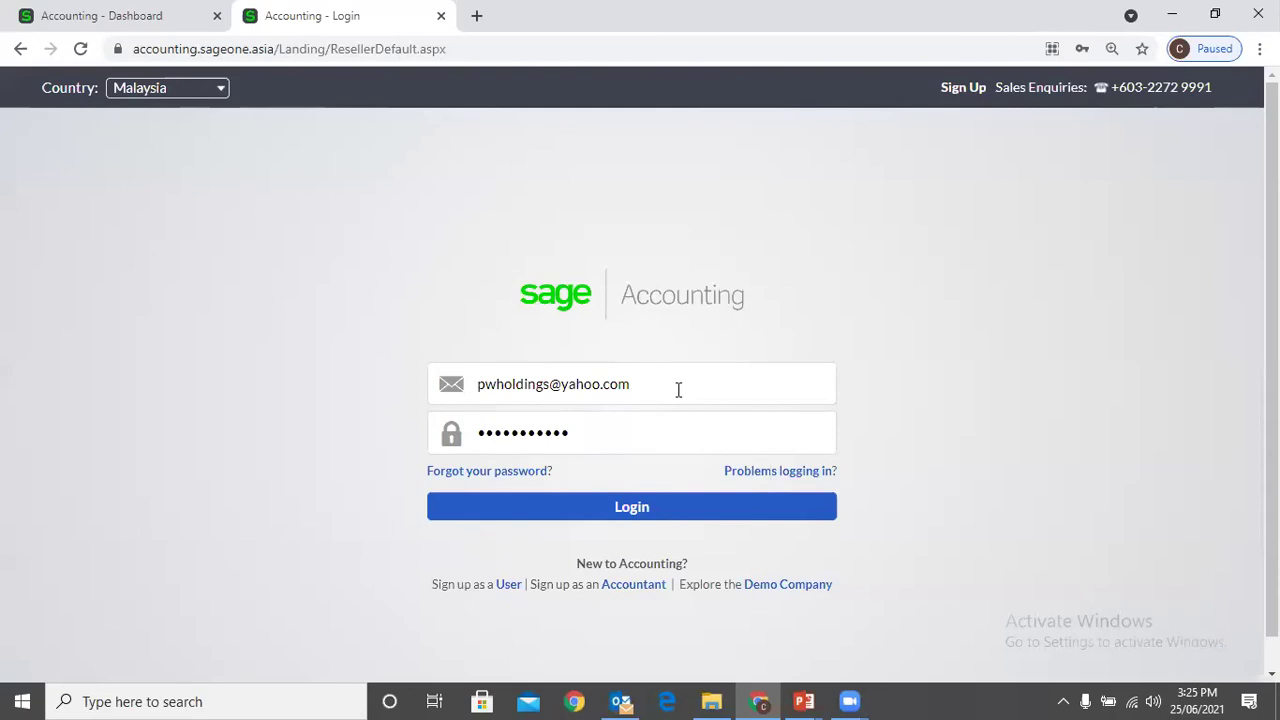
left_click(669, 438)
left_click(999, 437)
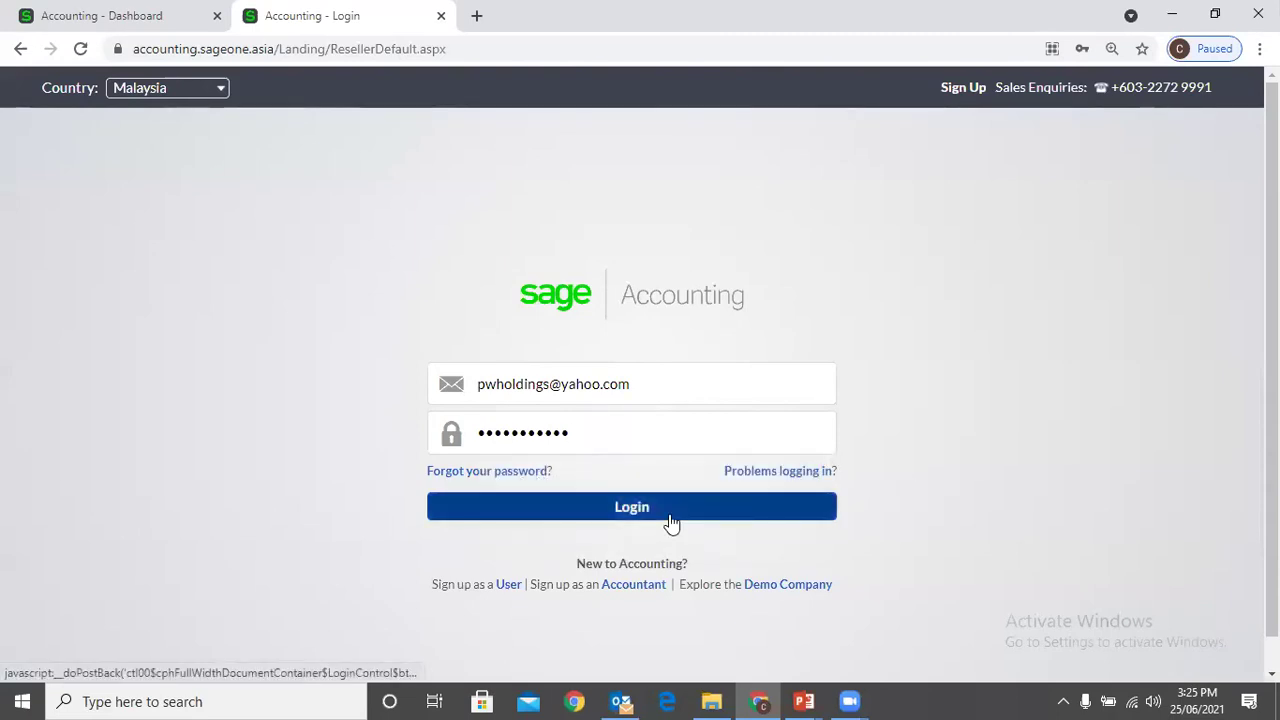
left_click(640, 523)
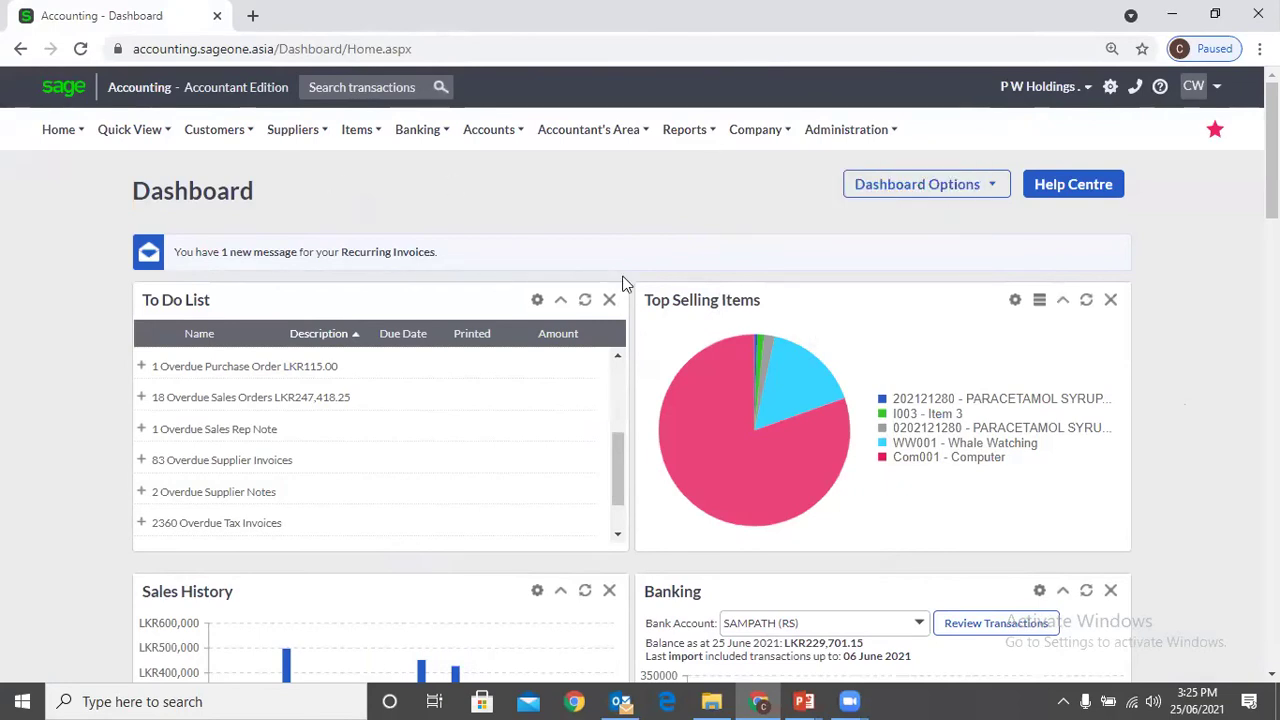
- Open and close the Company menu, then open a new blank tab
left_click(757, 131)
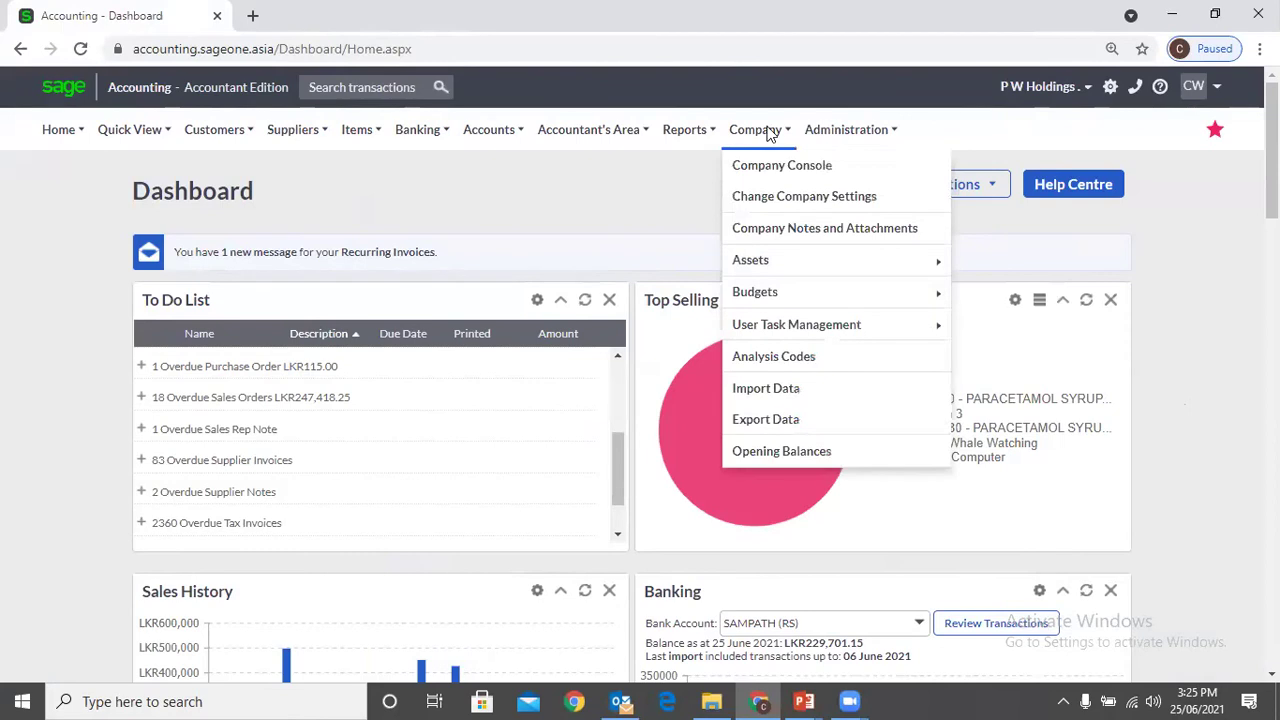
left_click(768, 134)
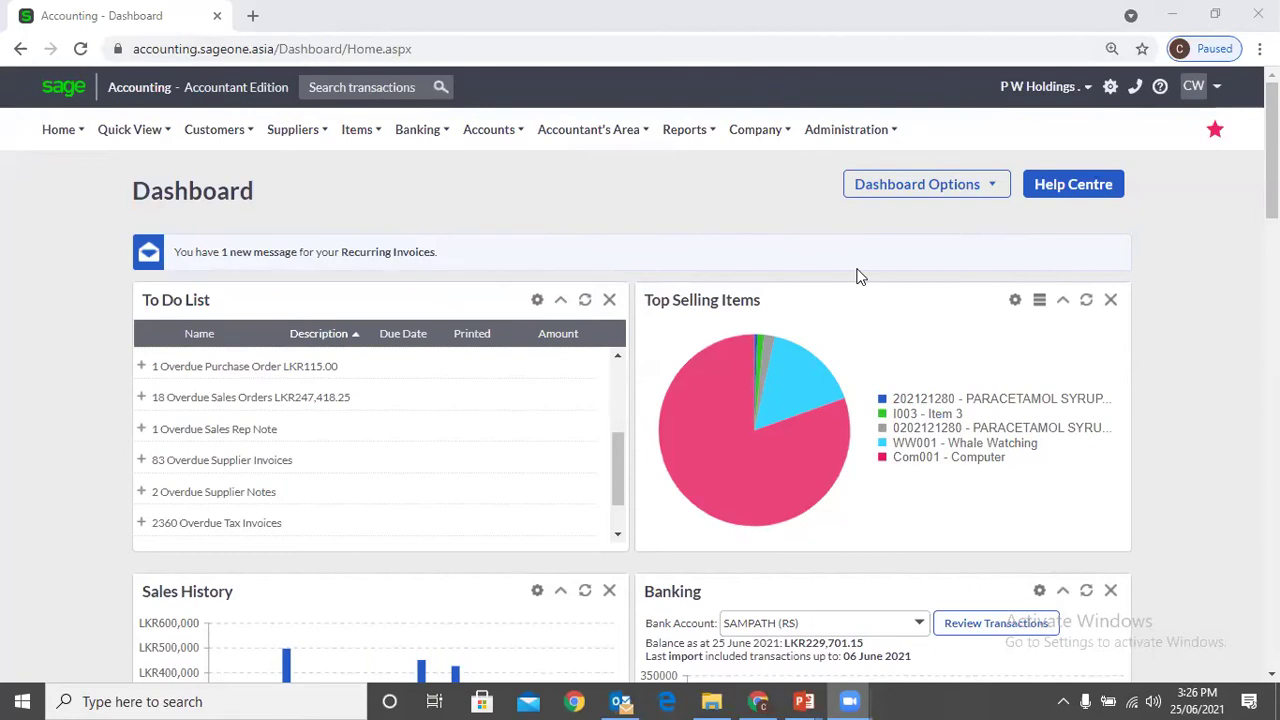
left_click(252, 15)
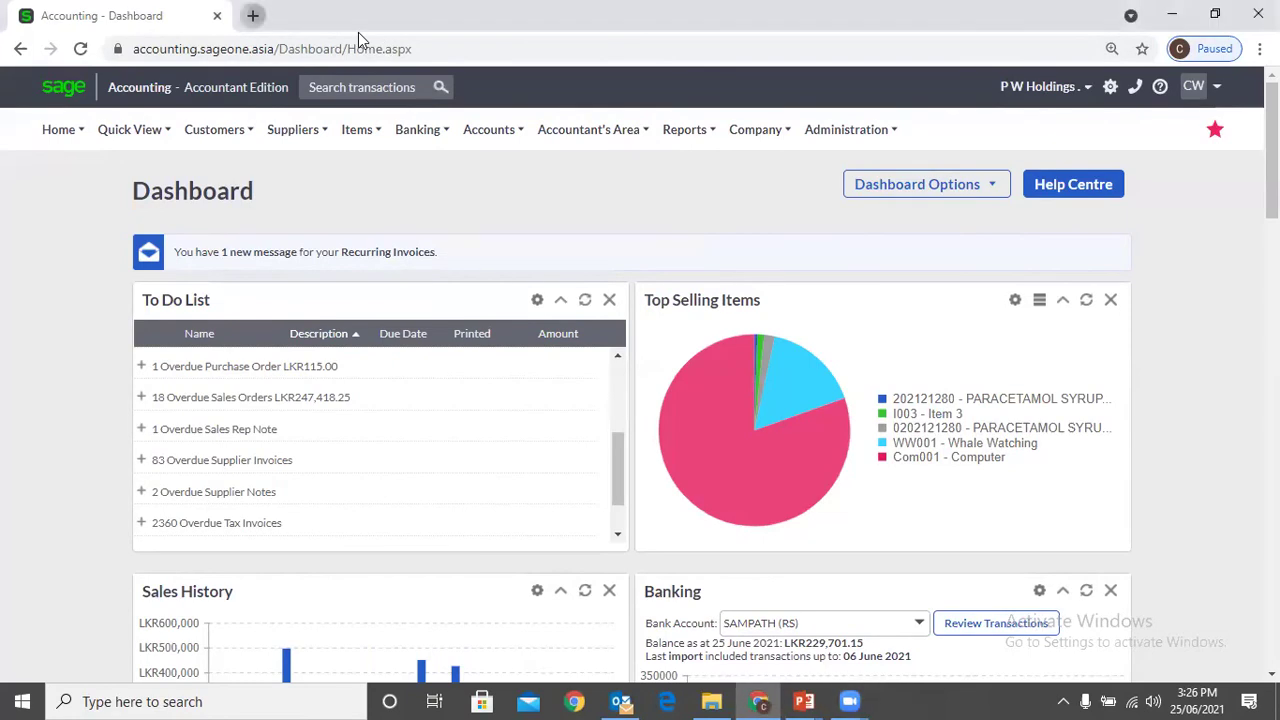
- Open the Sage Accounting login page in the new tab, checking it against the Dashboard tab
left_click(534, 566)
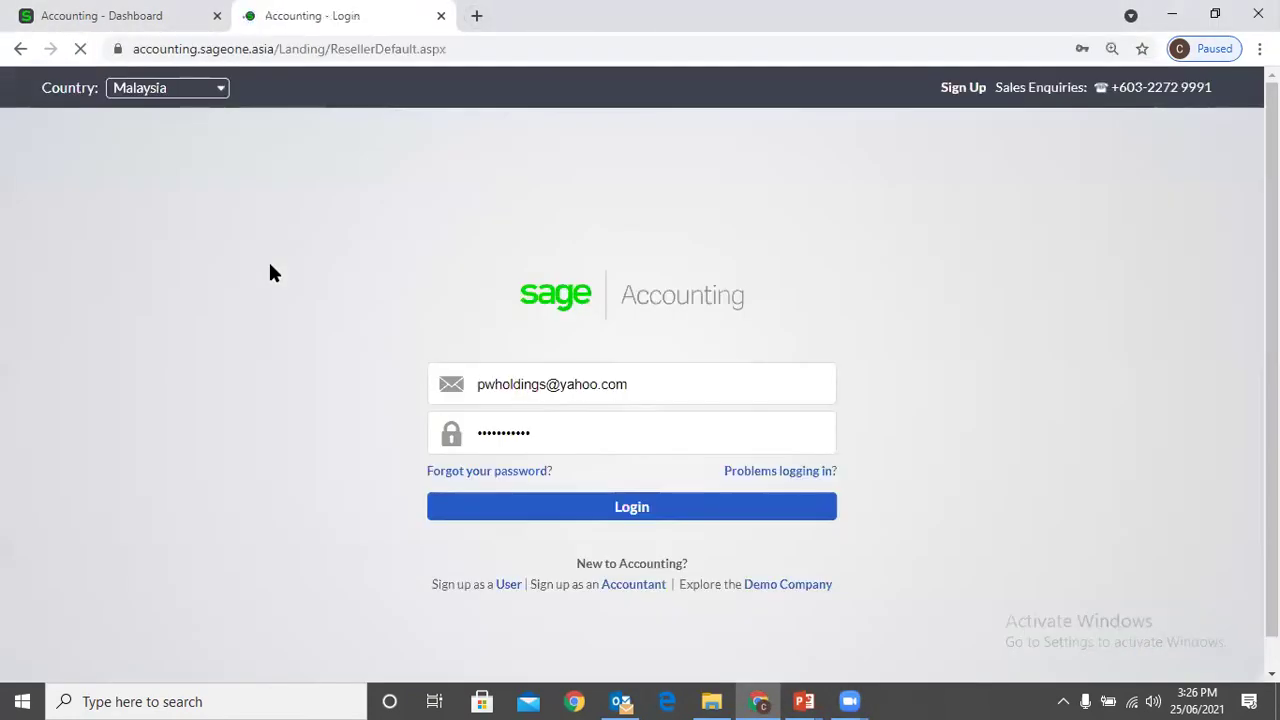
left_click(663, 438)
left_click(810, 262)
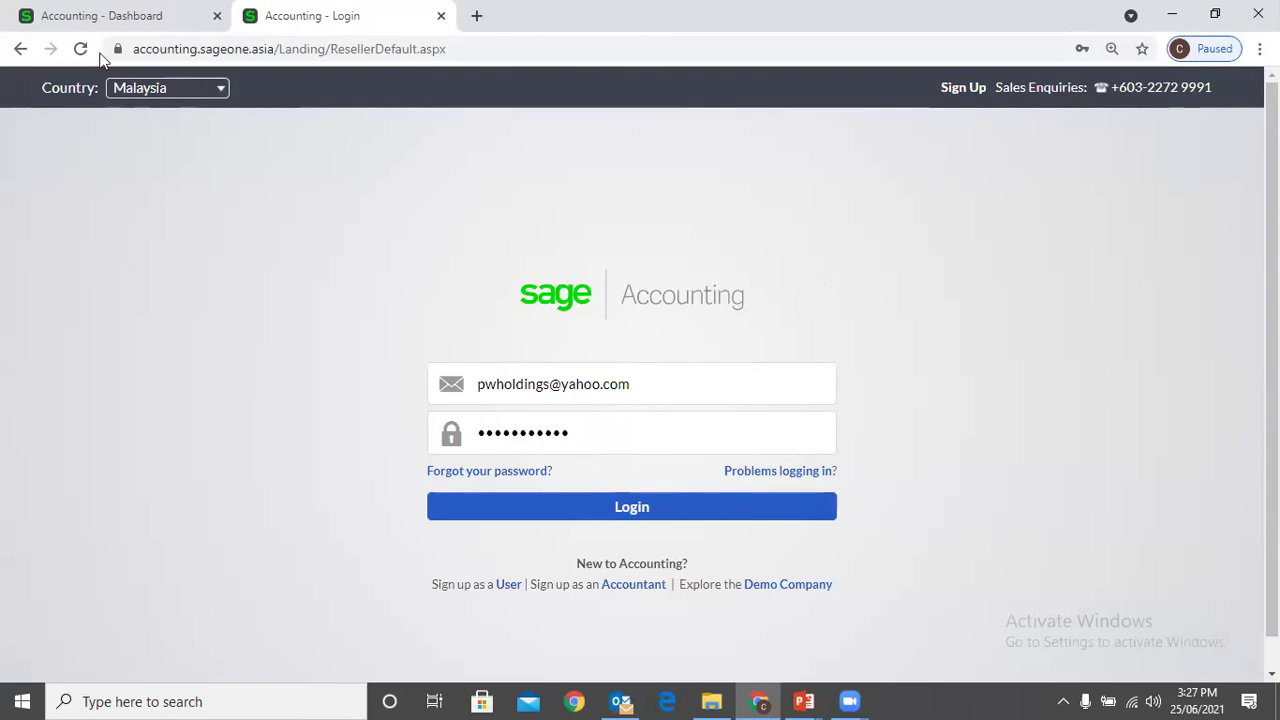
left_click(110, 15)
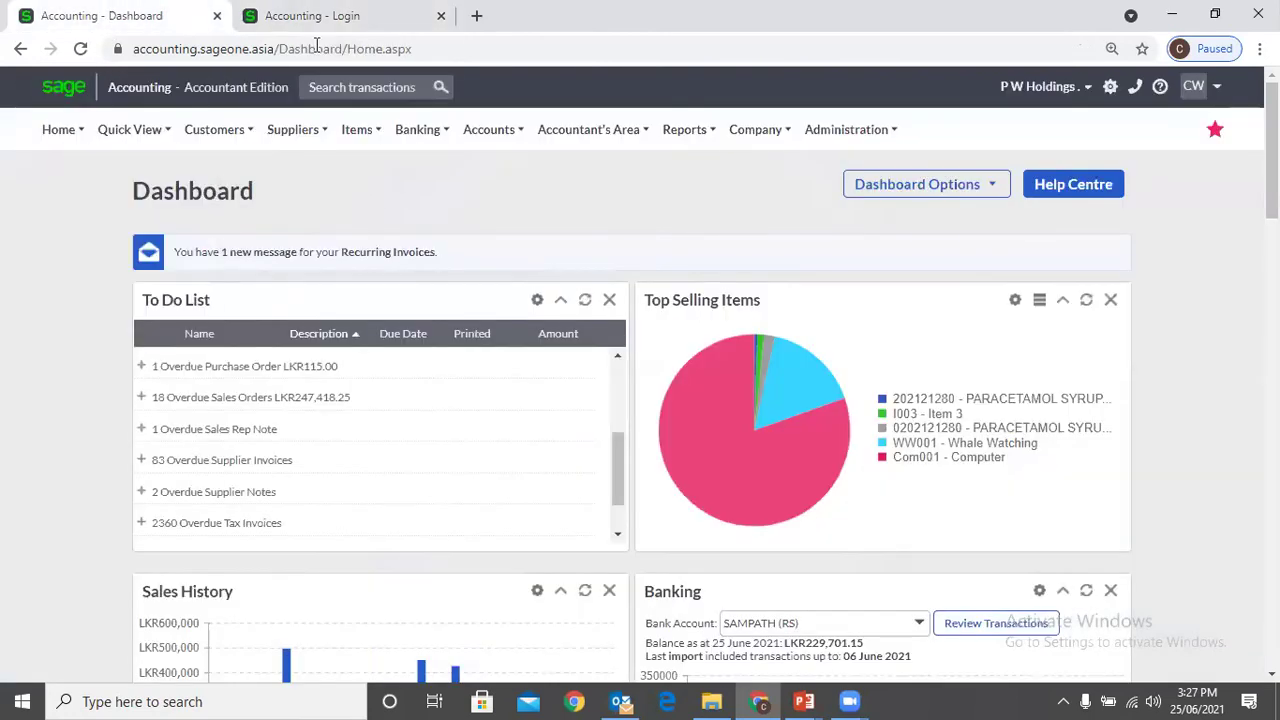
left_click(317, 20)
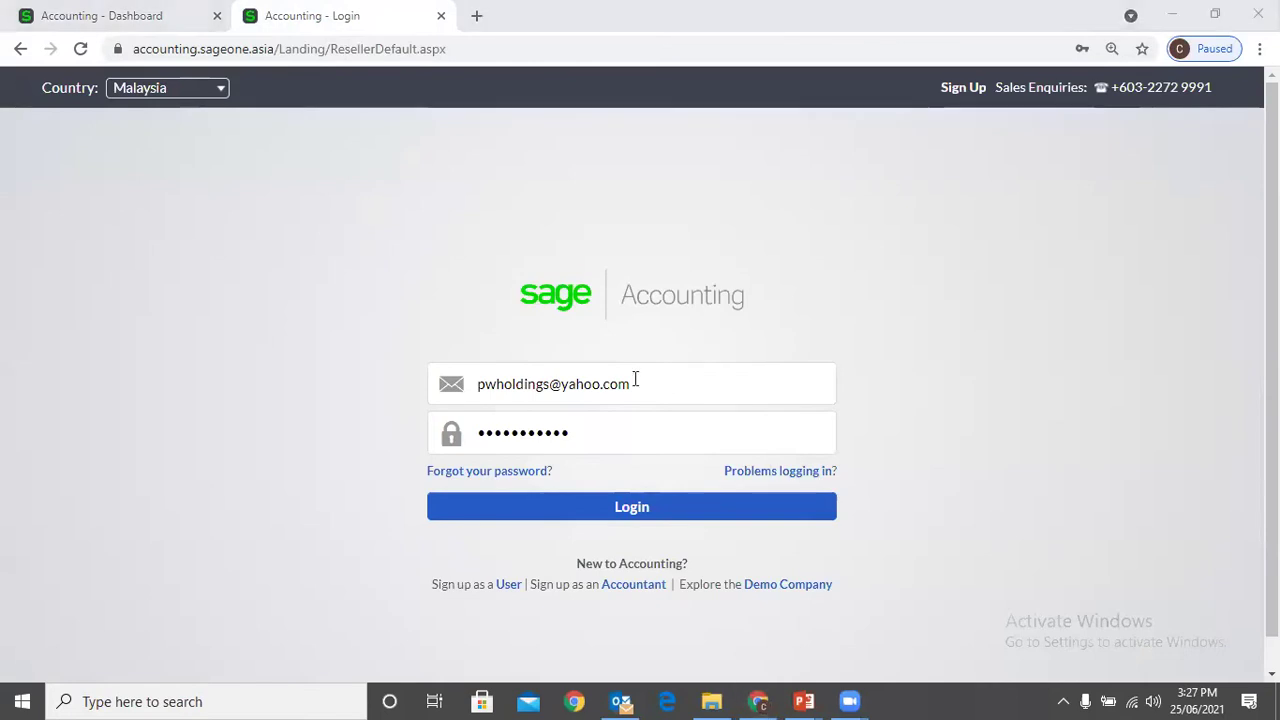
- Bring up the saved sign-in email and password in the login fields
left_click(190, 57)
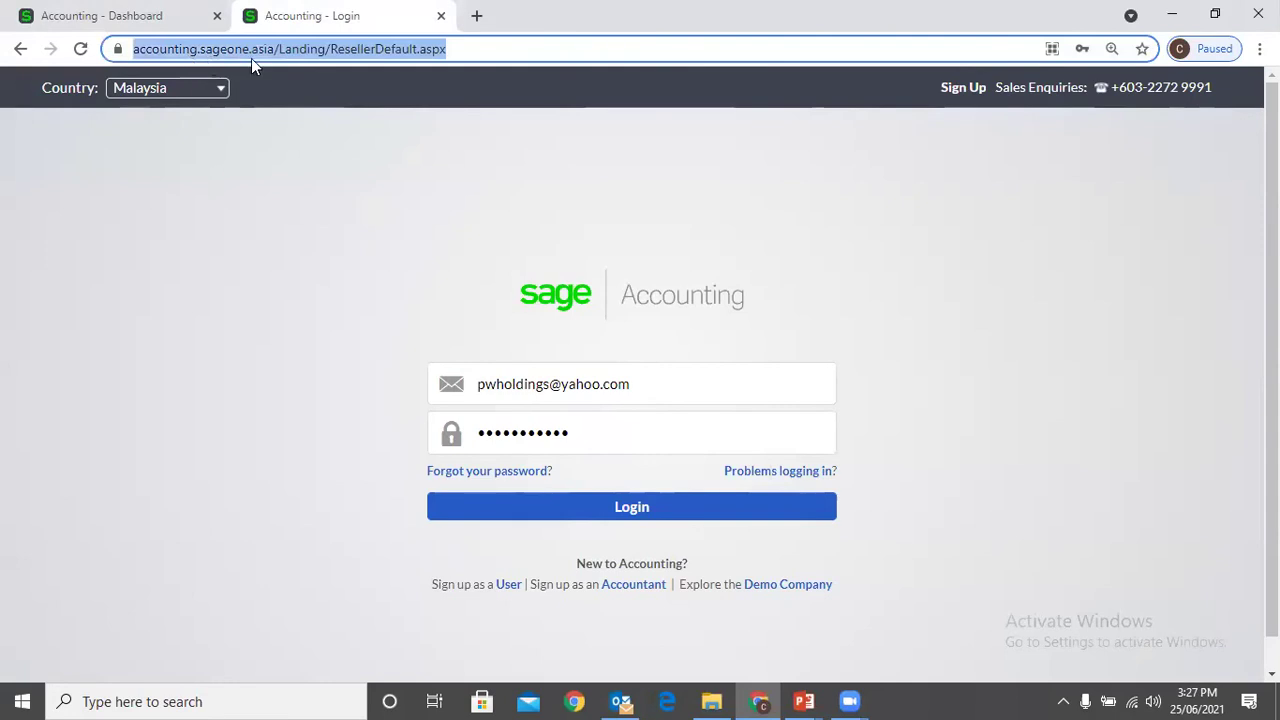
left_click(757, 390)
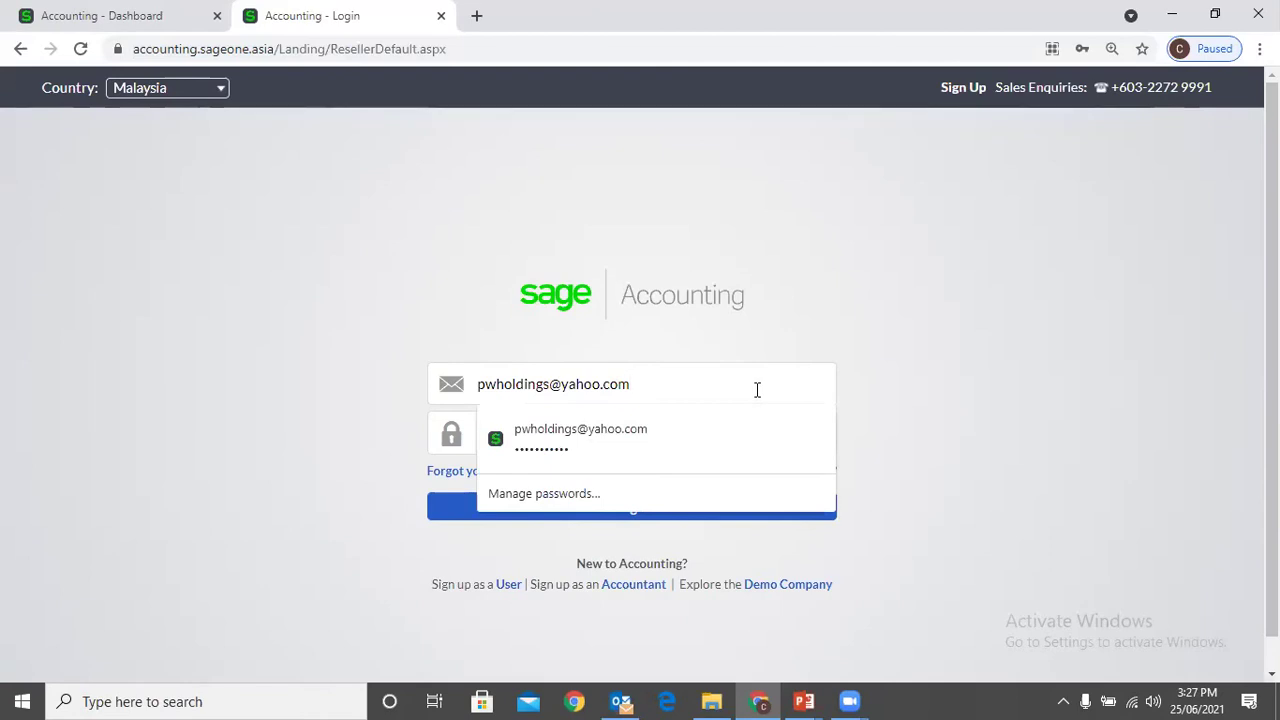
left_click(1095, 342)
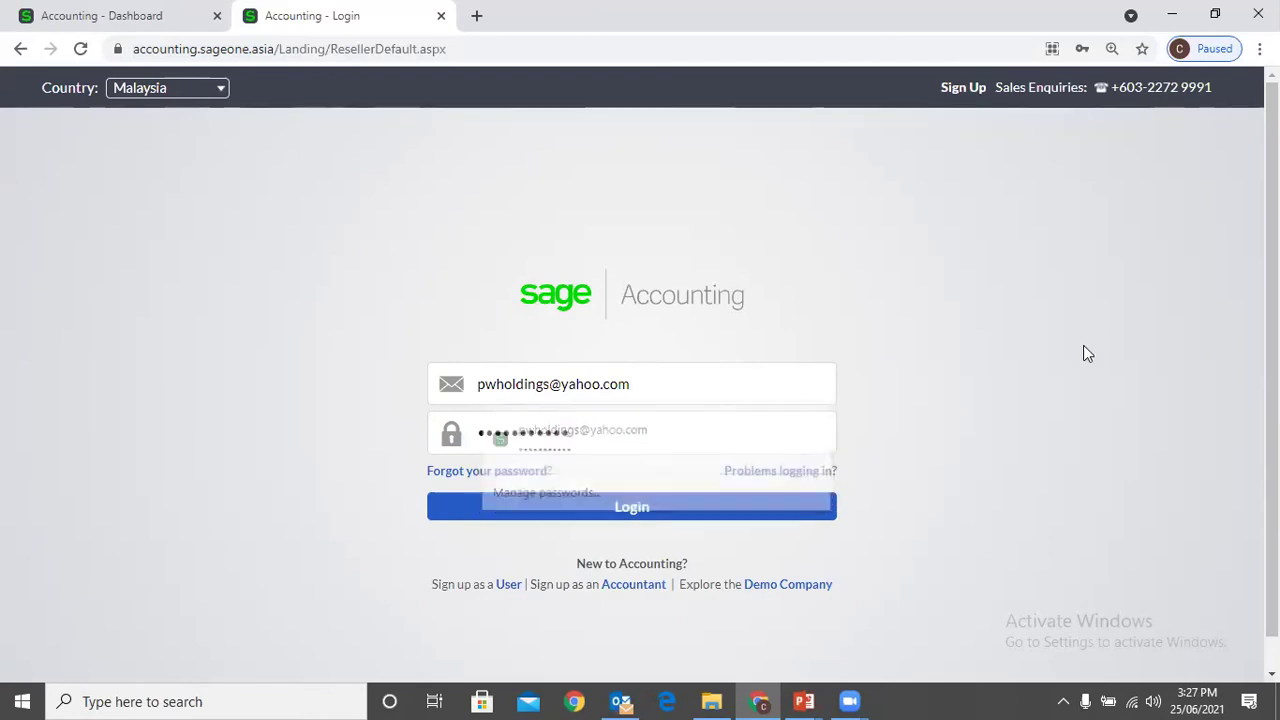
left_click(790, 435)
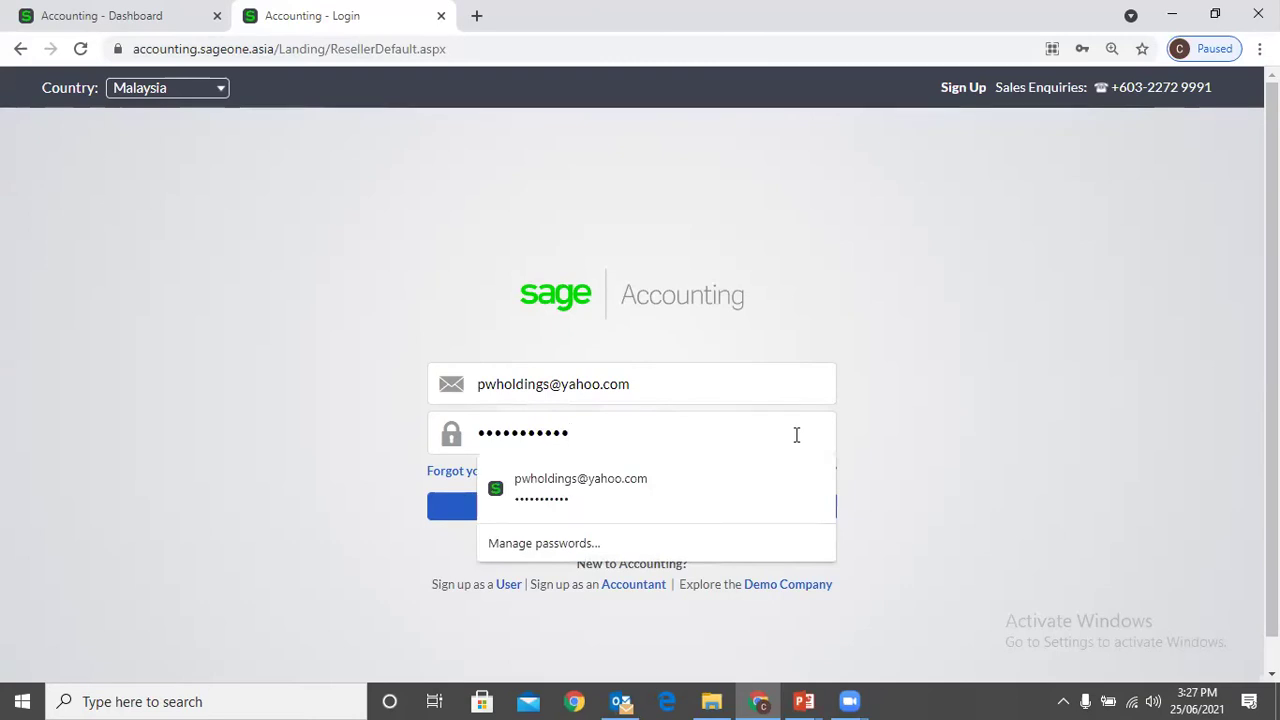
- Overwrite the login email field with the account password and dismiss the saved-login suggestions
left_click(706, 393)
left_click_drag(706, 393, 506, 369)
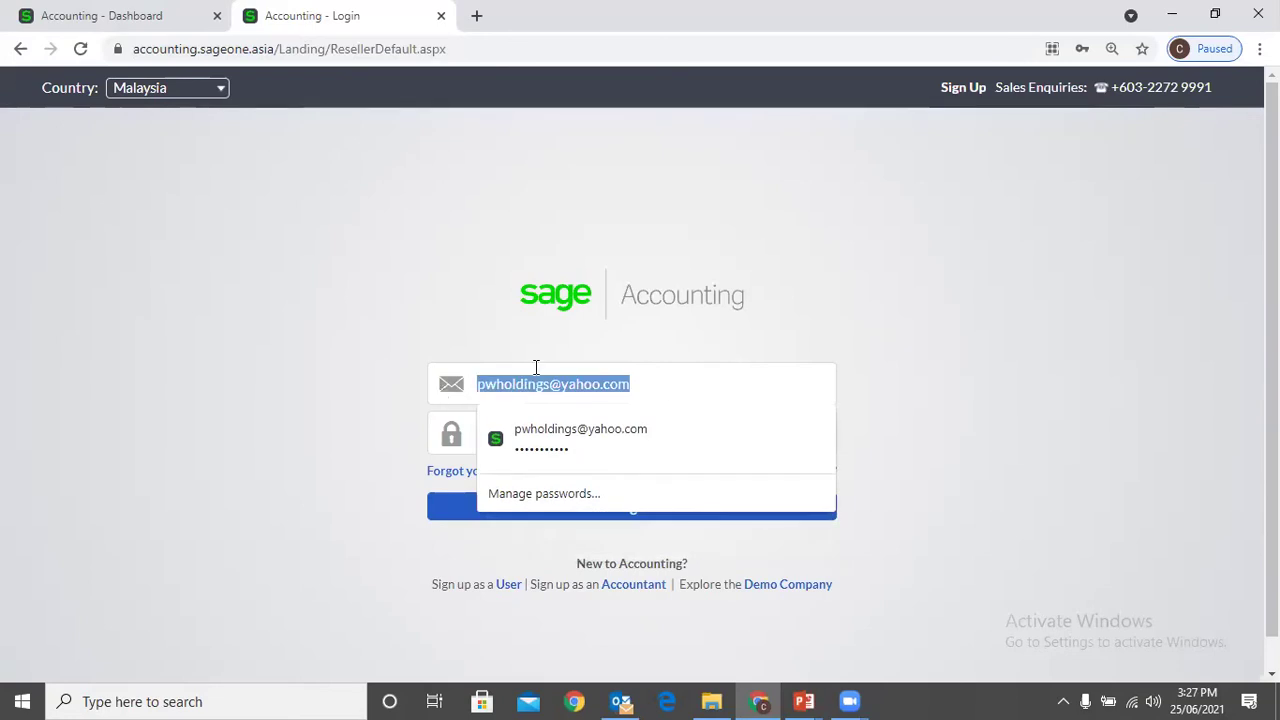
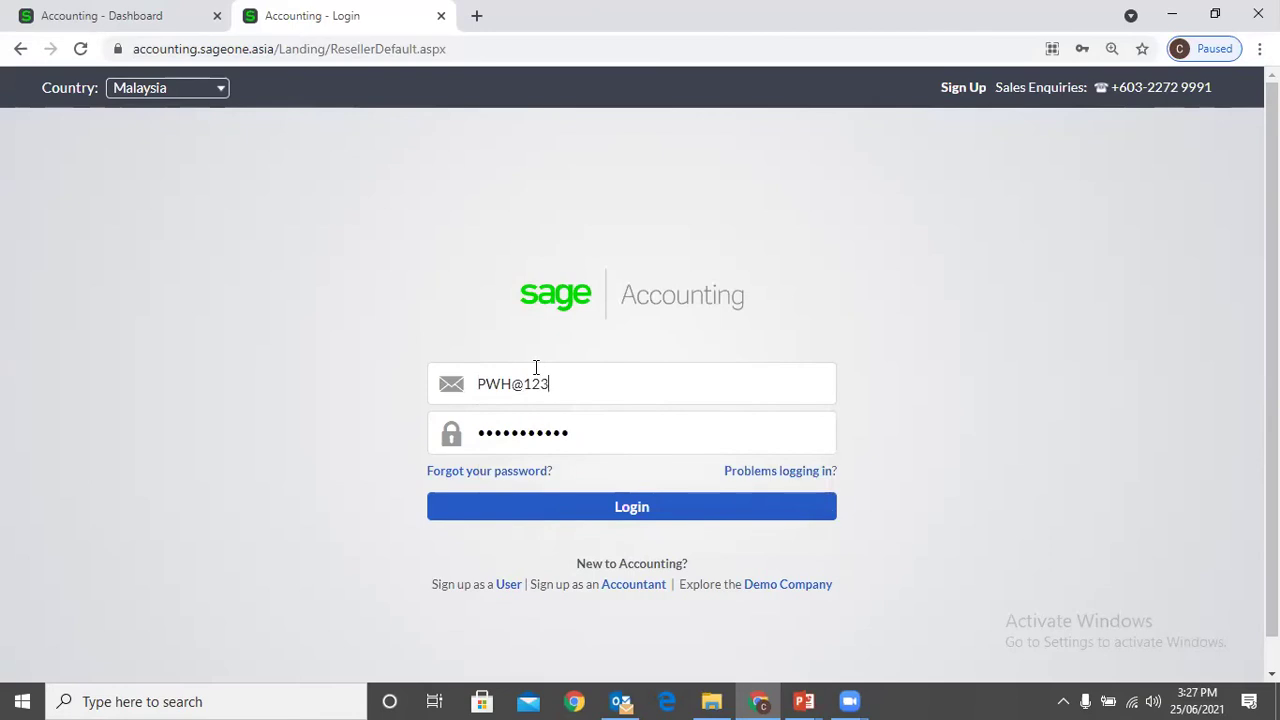
left_click(594, 386)
left_click(935, 416)
- Select the login page's web address, then close the Sage login tab
left_click(464, 52)
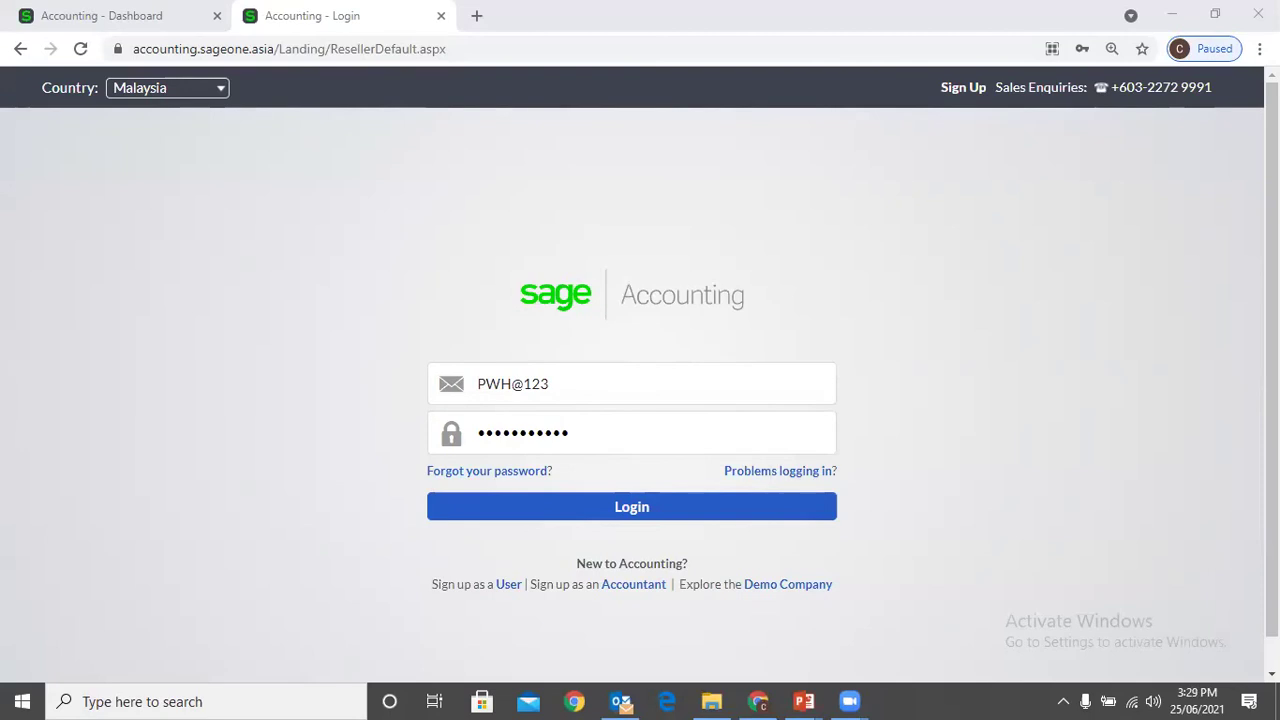
left_click(984, 422)
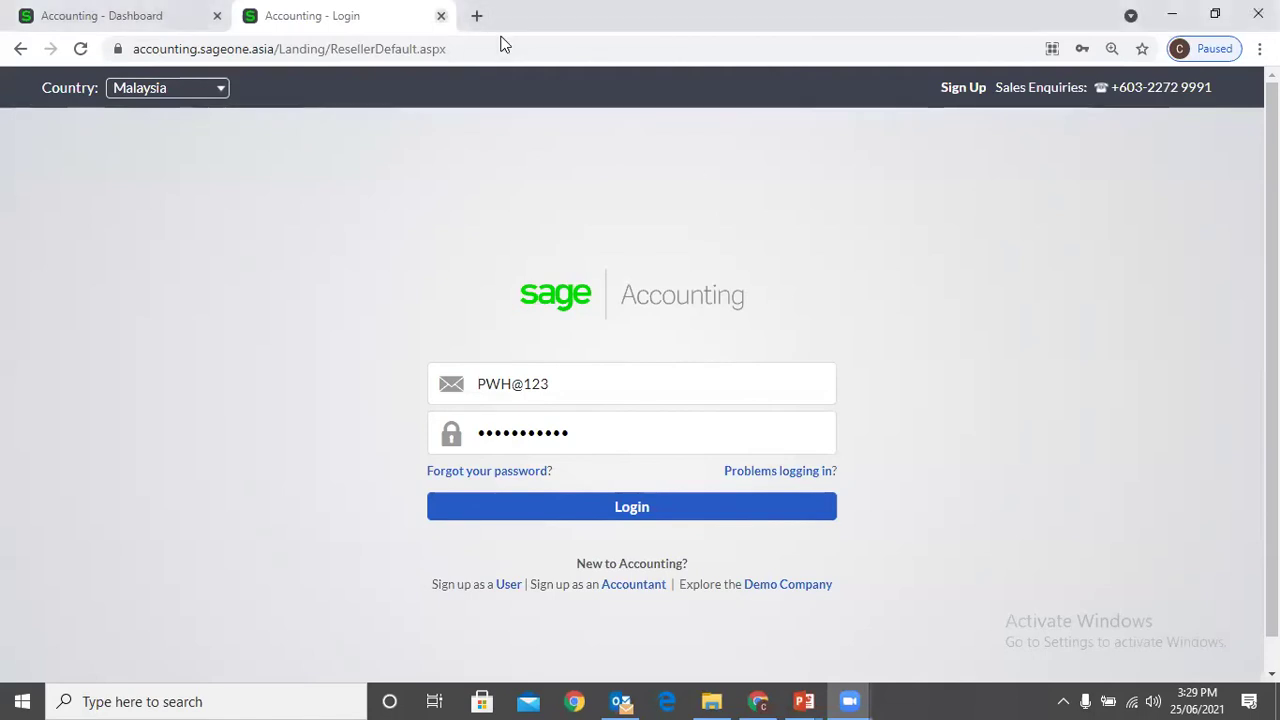
key("ctrl+w")
- Load pwholdings.lk in a new tab (changing .biz to .lk) and follow its free trial link
left_click(249, 15)
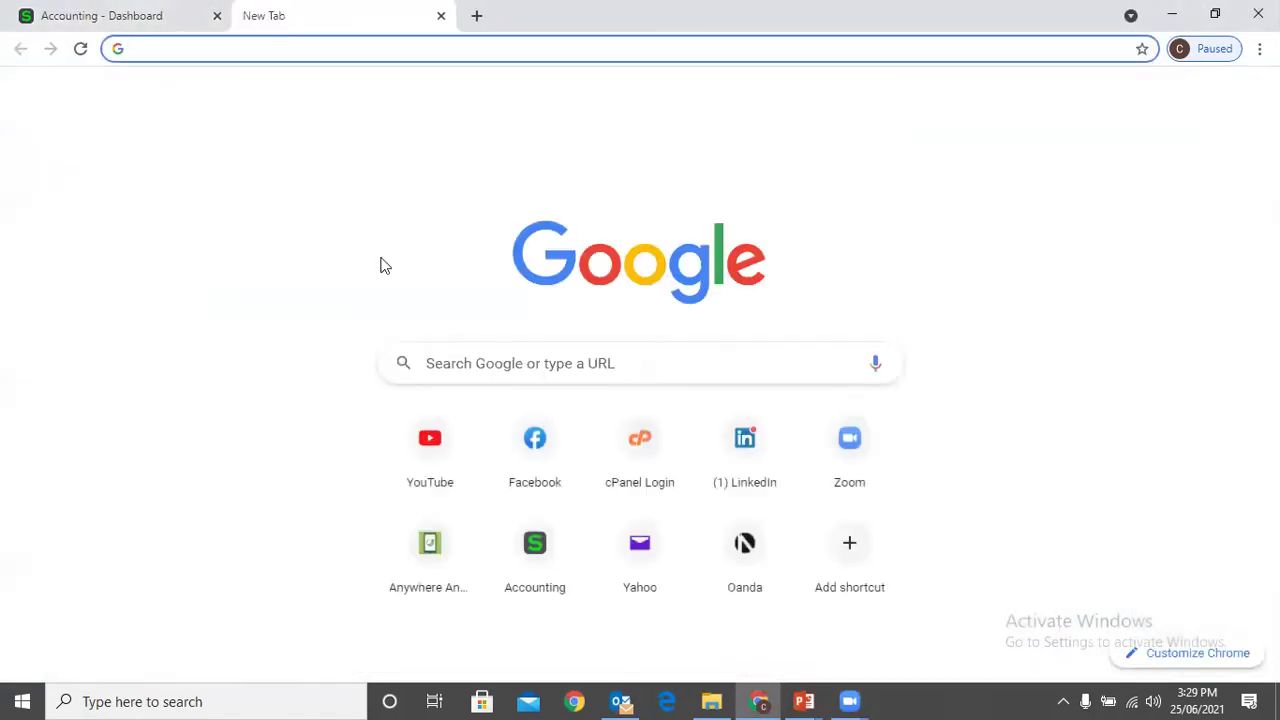
type("pwholdings.biz")
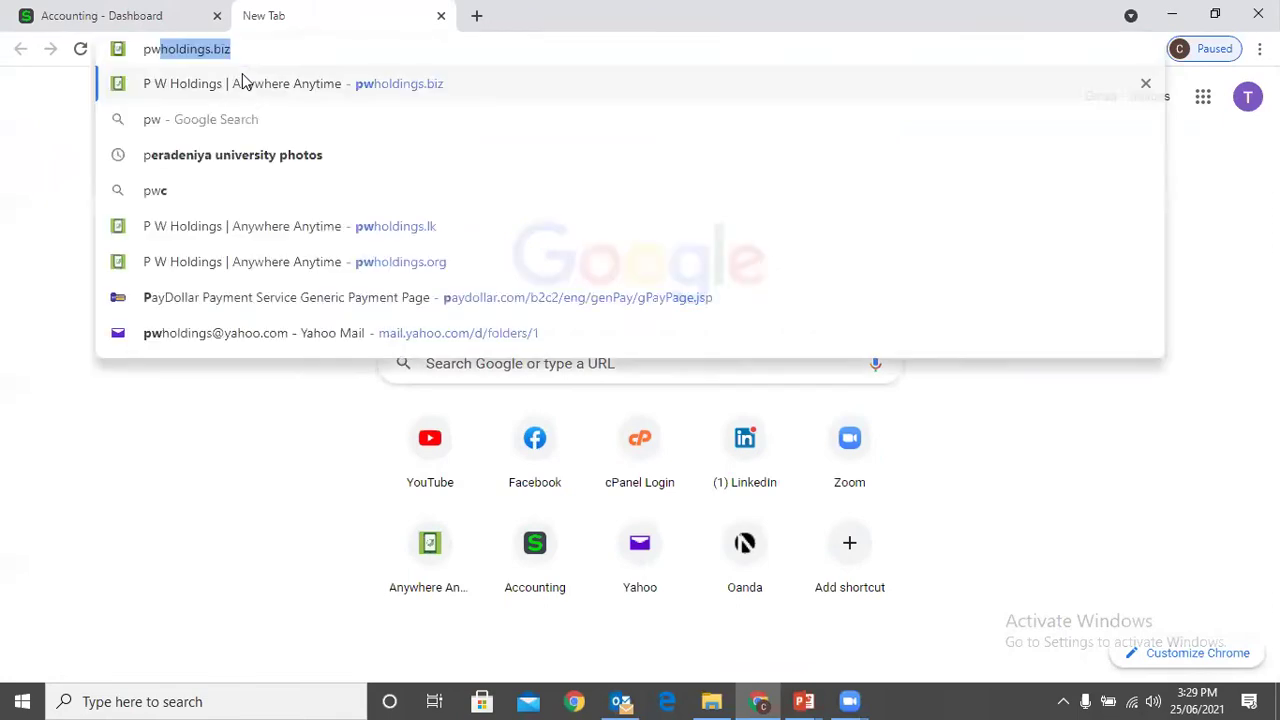
key("Right")
key("BackSpace")
key("BackSpace")
key("BackSpace")
type("lk")
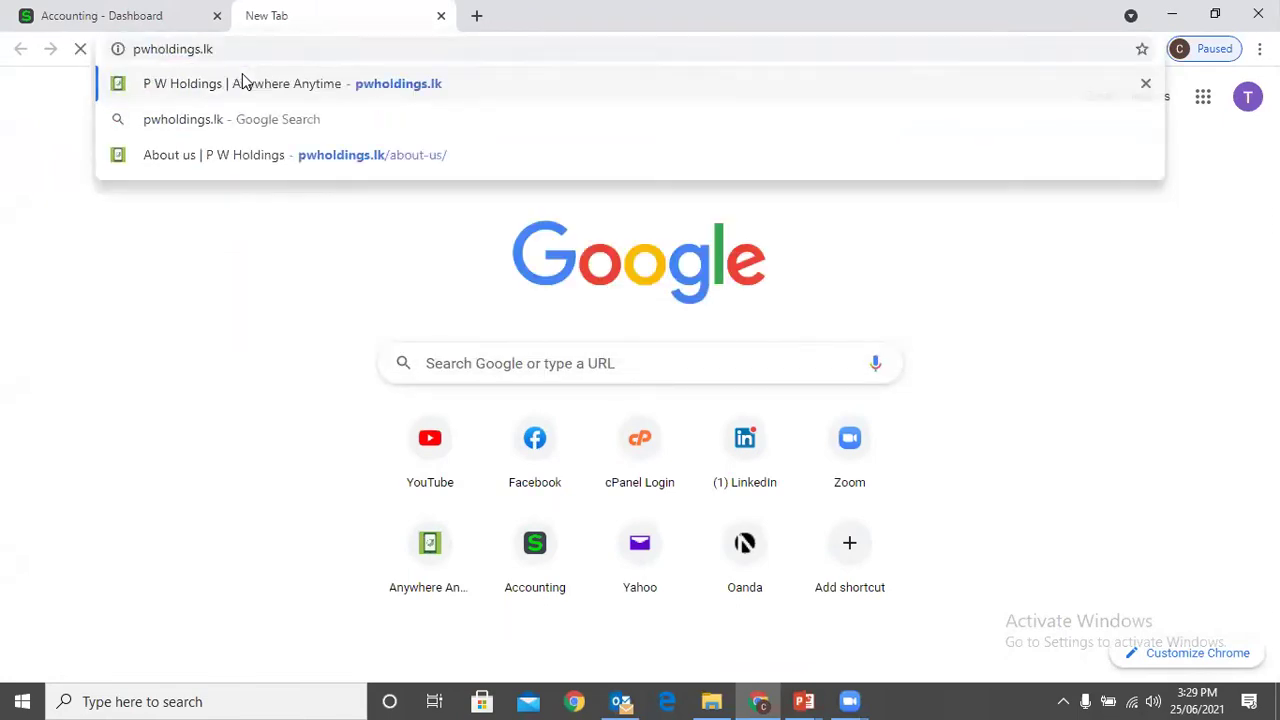
key("Return")
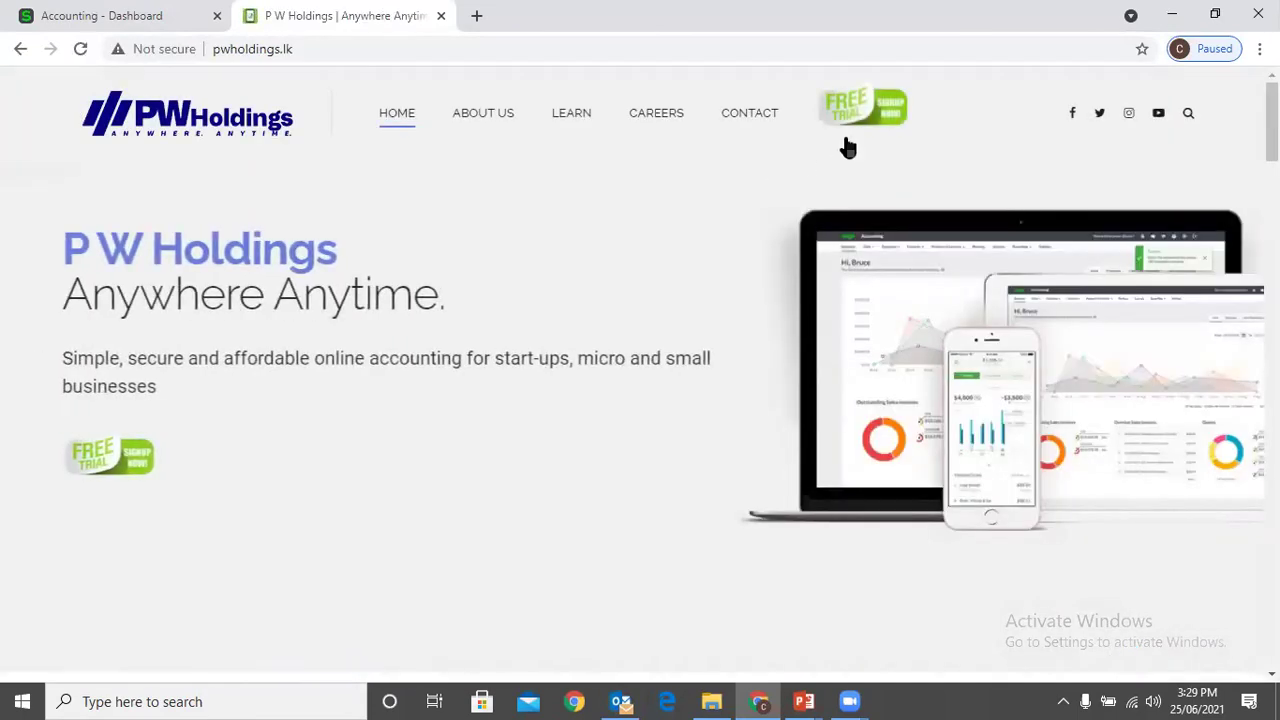
left_click(860, 127)
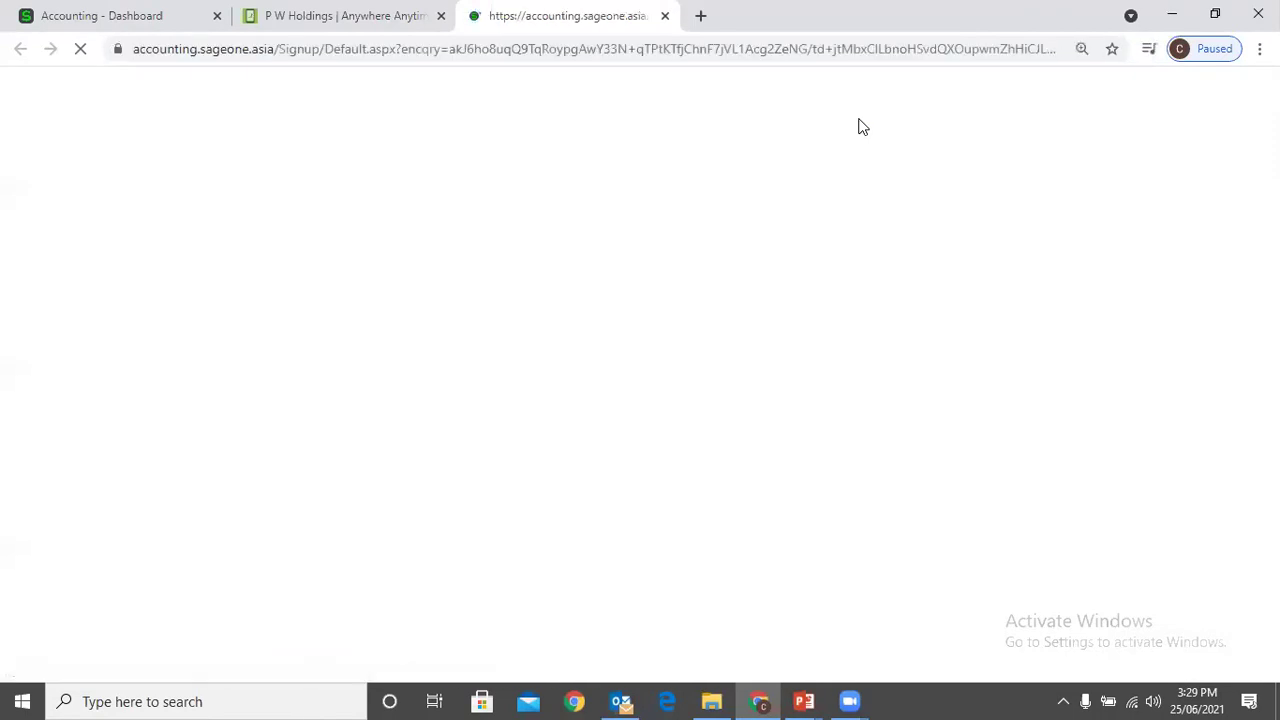
- Scroll the free-trial form and view the What You Currently Use and Years in Business choices
scroll(911, 314, "down", 2)
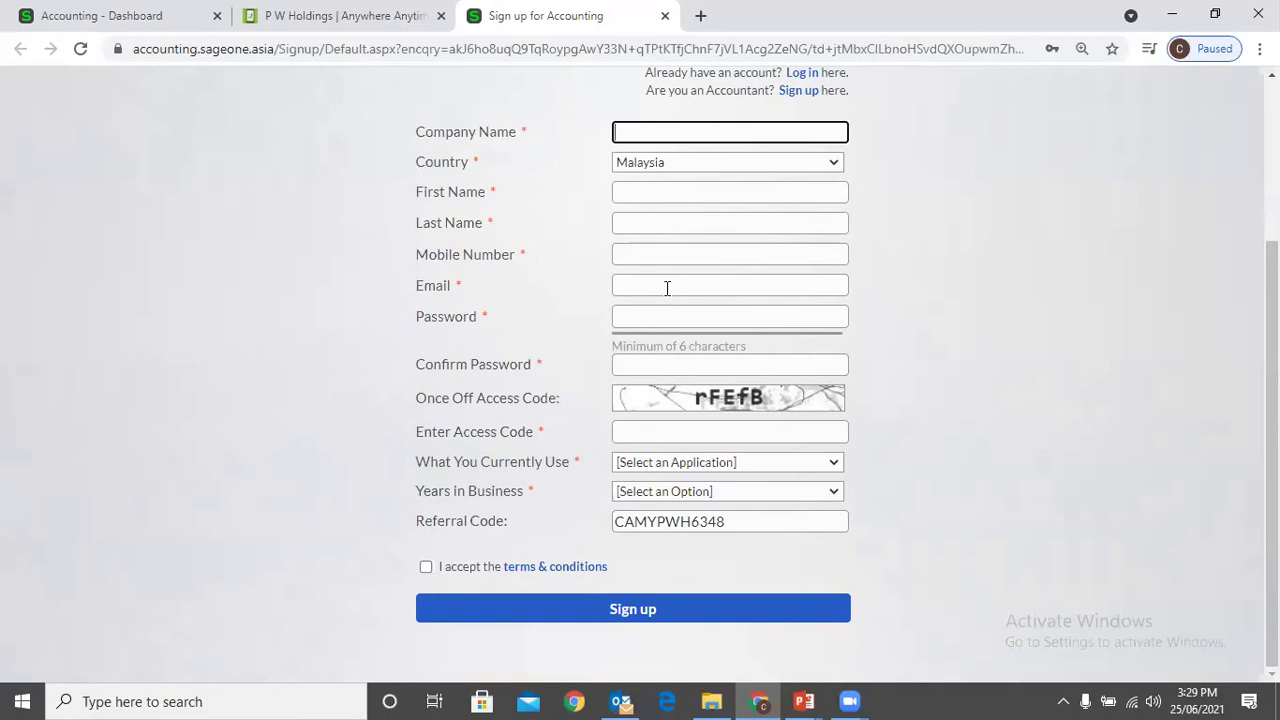
scroll(651, 287, "up", 2)
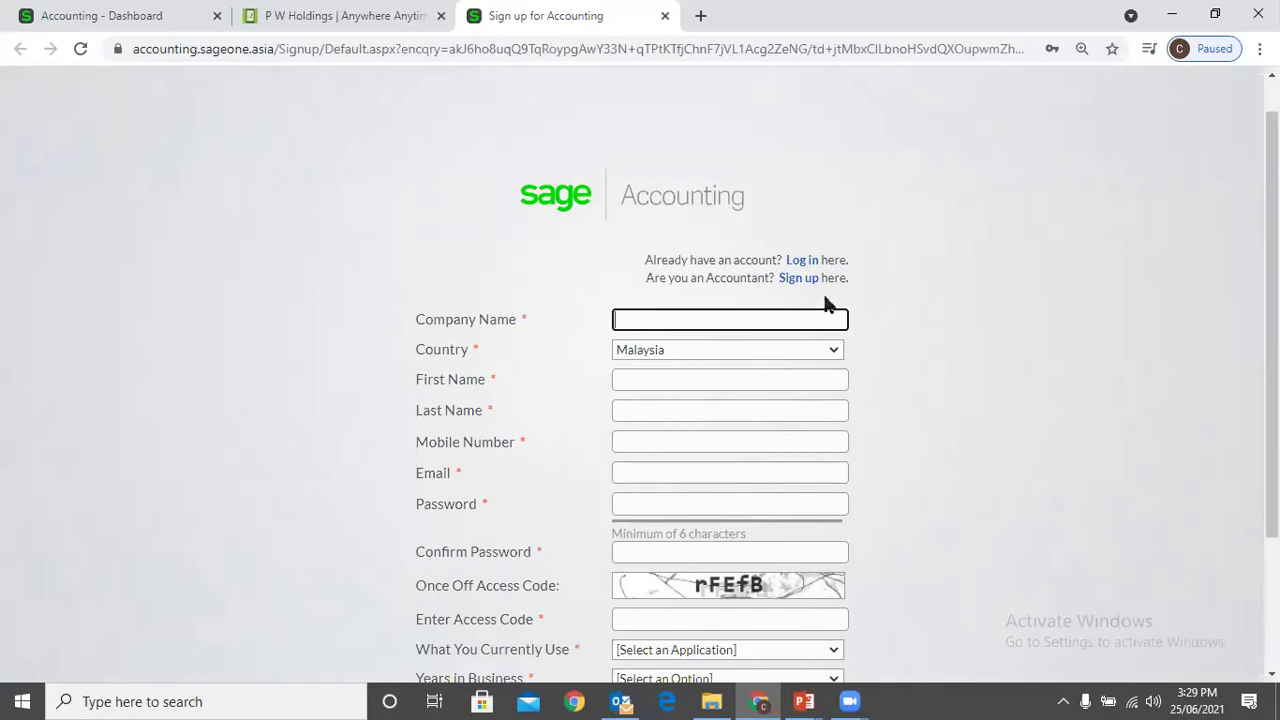
scroll(837, 302, "down", 1)
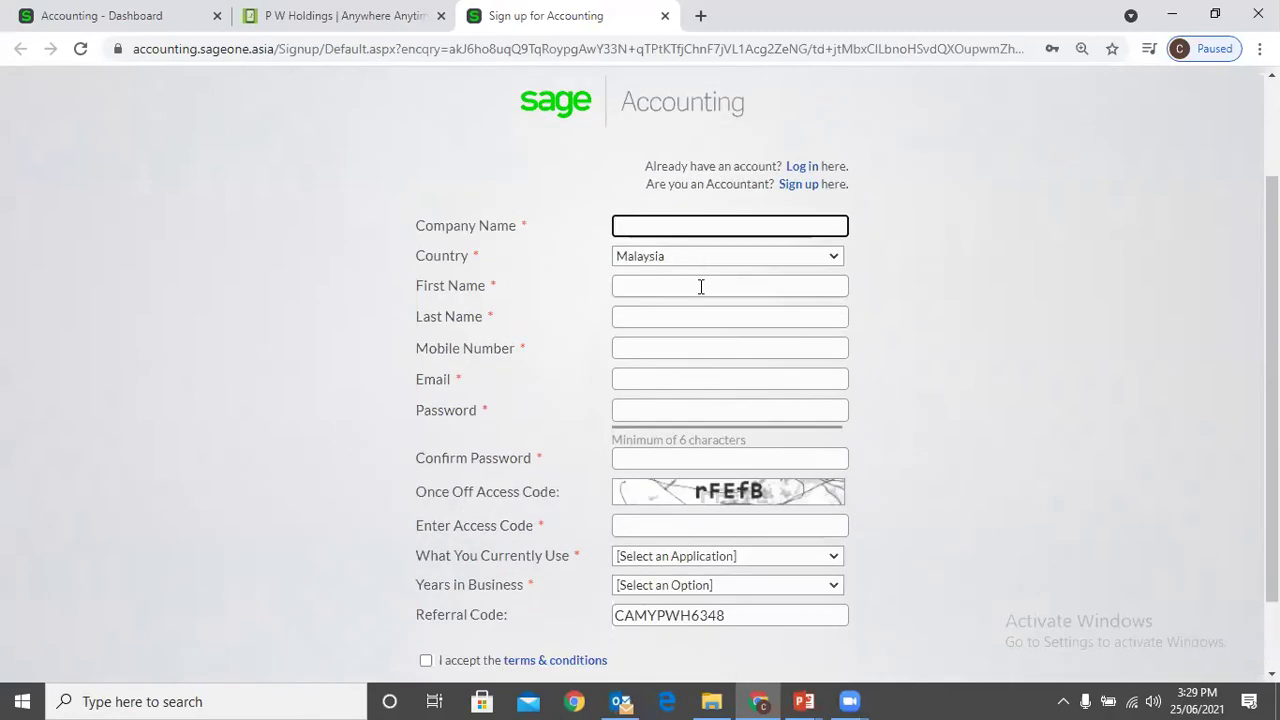
scroll(701, 287, "down", 1)
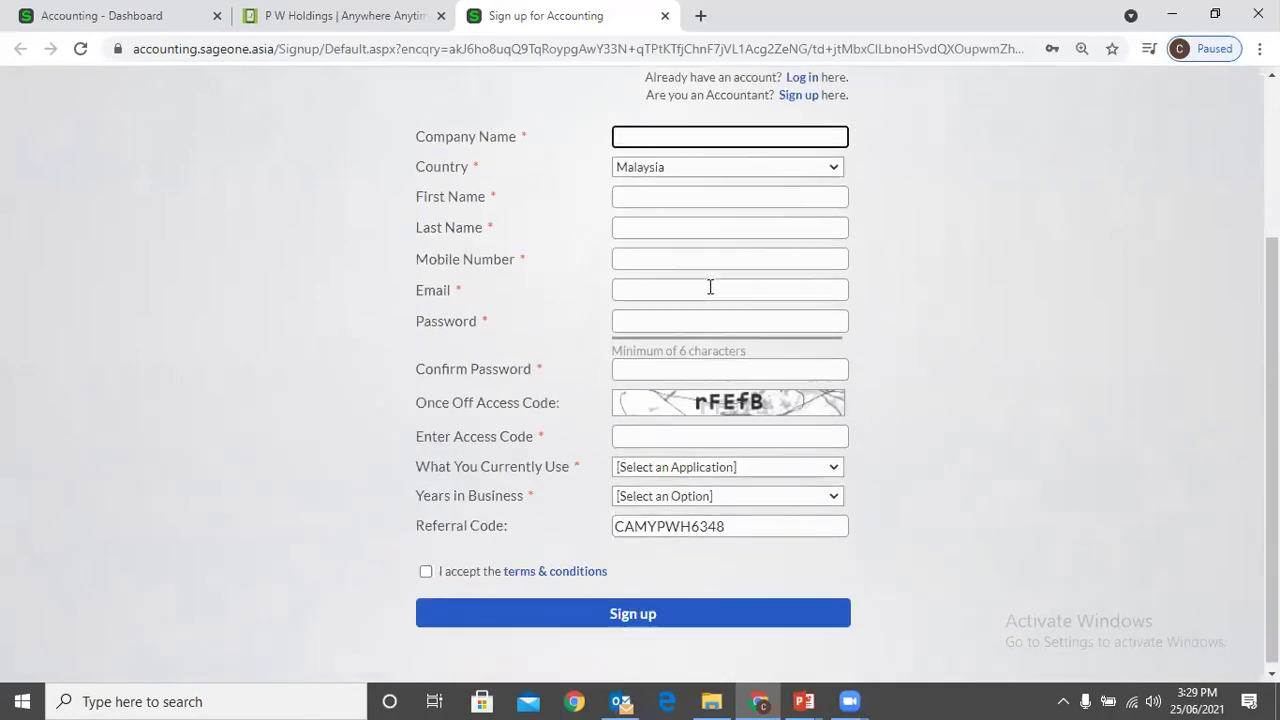
left_click(757, 465)
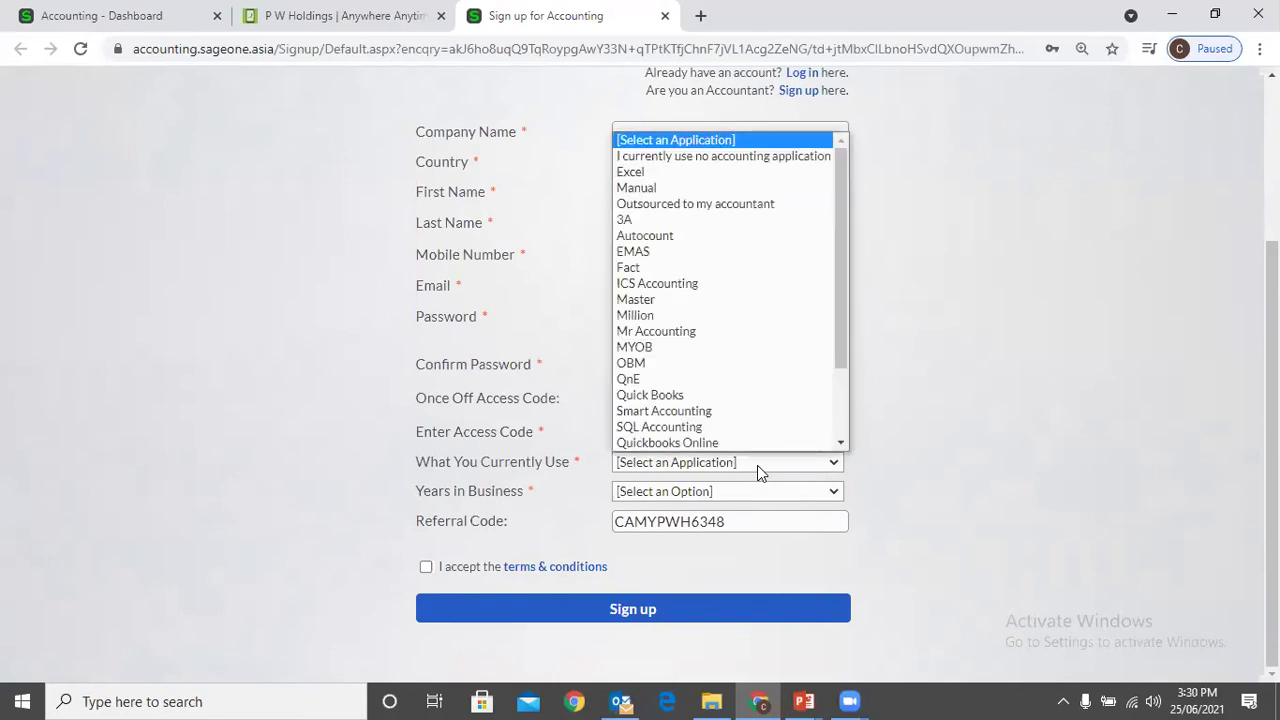
left_click(757, 491)
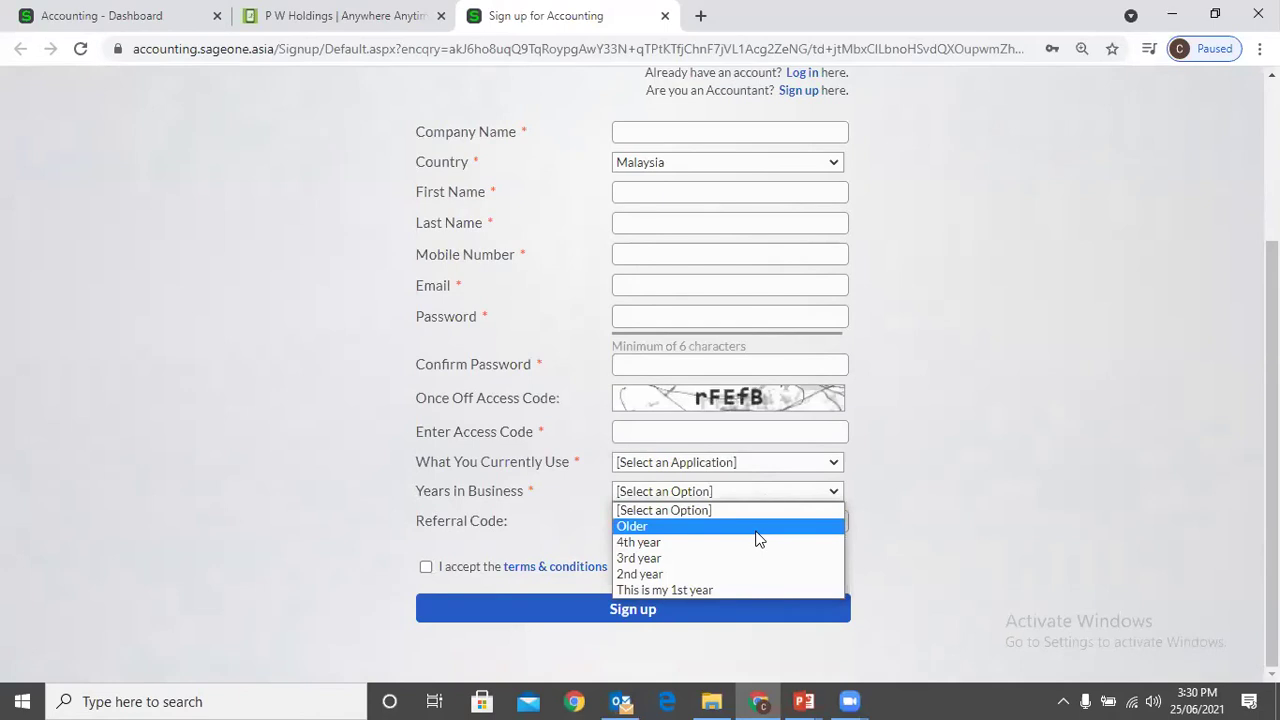
left_click(915, 443)
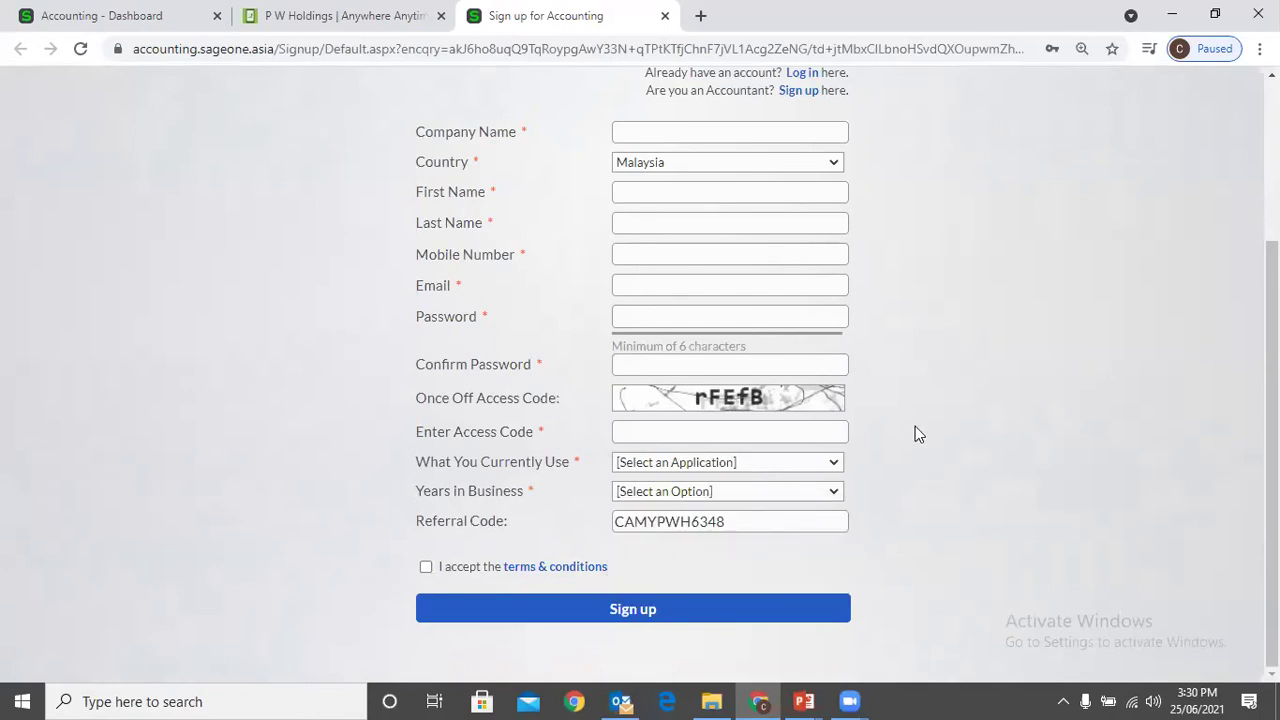
- Close the P W Holdings website and sign-up form tabs
scroll(915, 426, "up", 2)
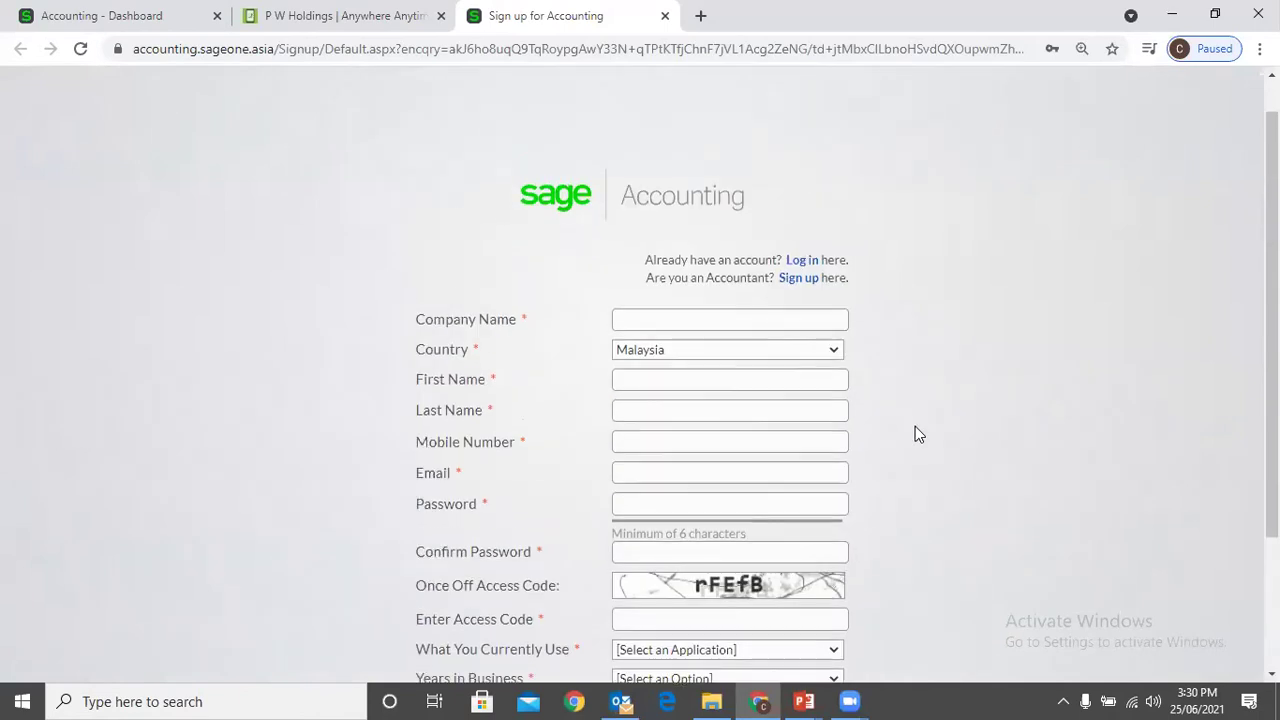
left_click(440, 16)
left_click(440, 16)
- Open the Sage Accounting site in a new tab from the 'ac' address suggestion
mouse_move(375, 147)
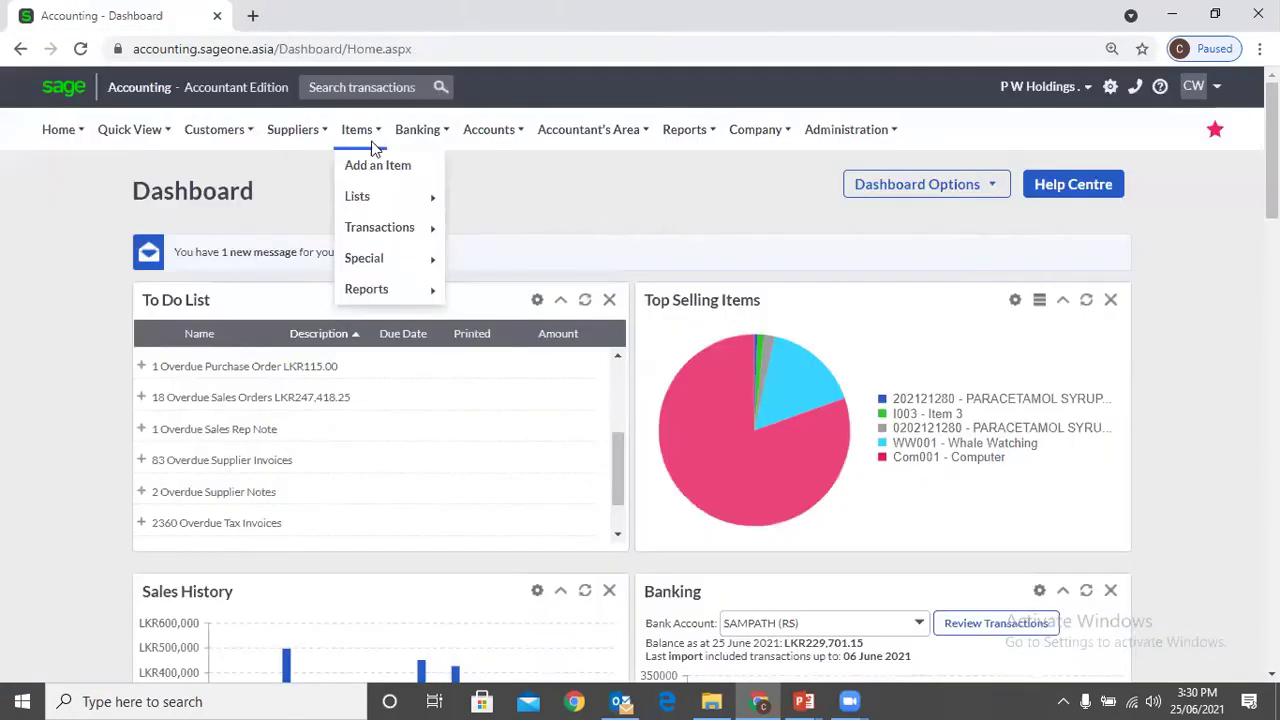
left_click(253, 16)
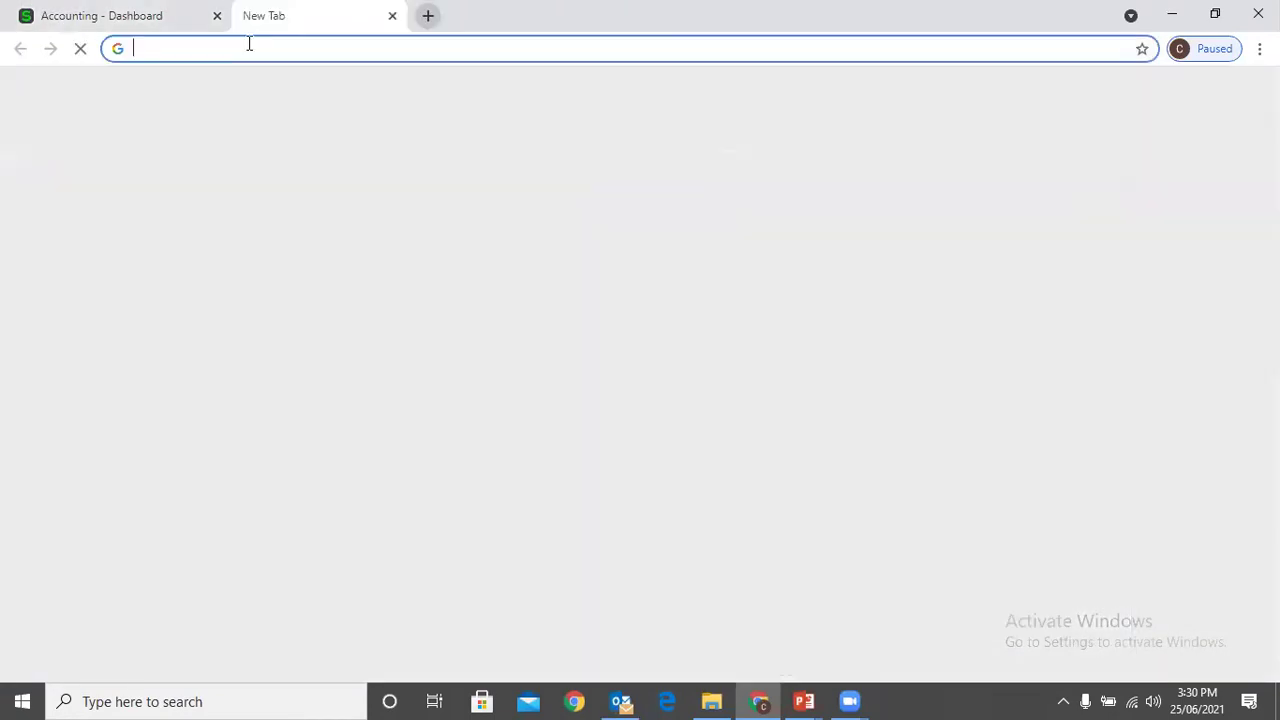
type("ac")
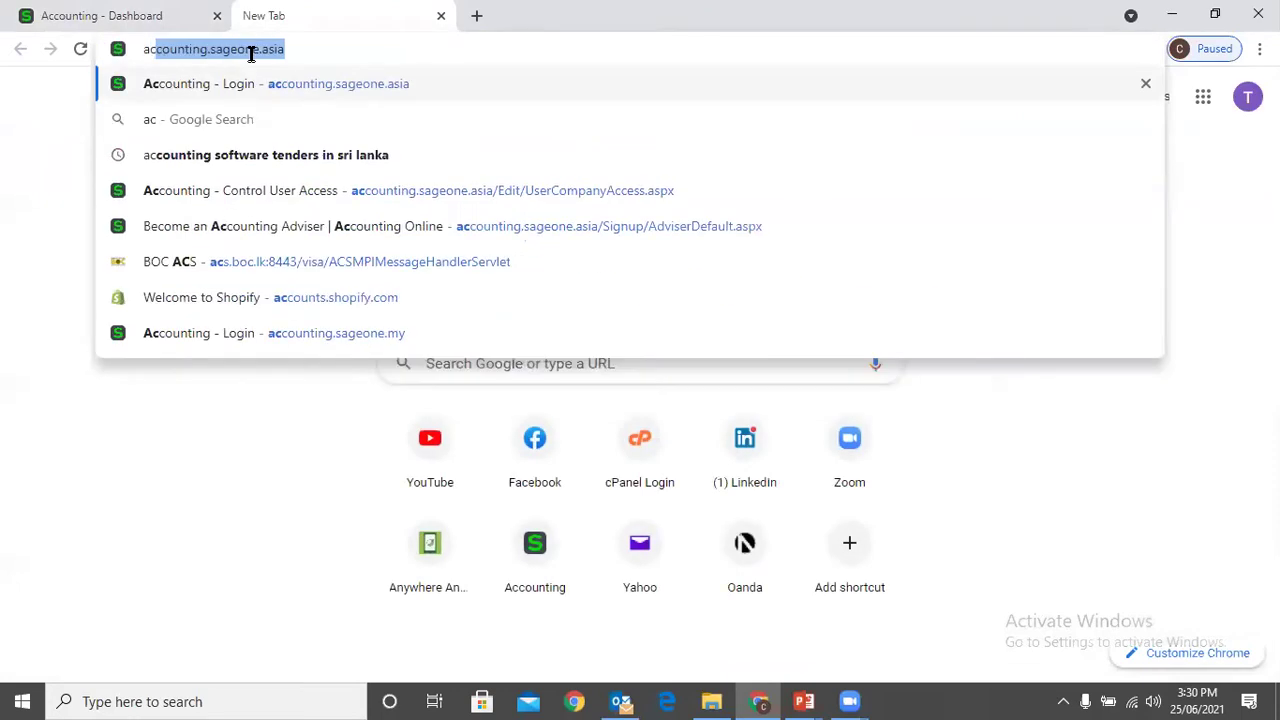
key("Return")
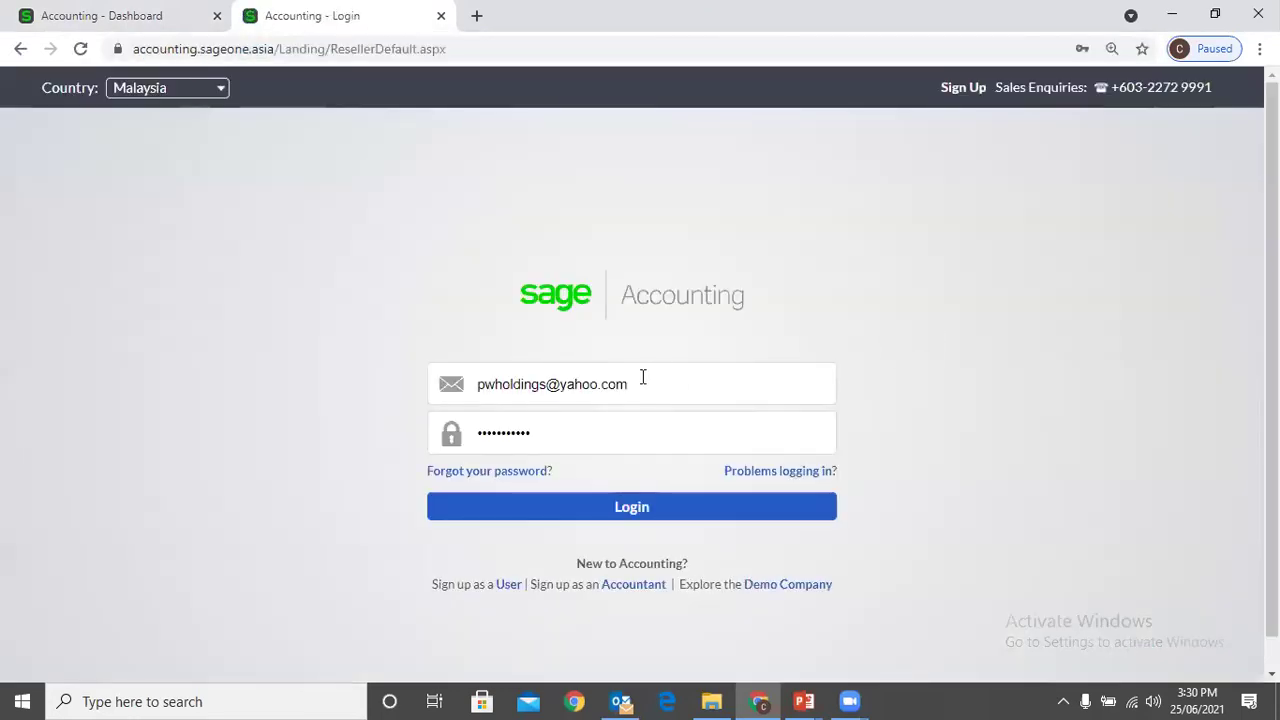
- Replace the login email with the account password, then close the extra login tab
left_click(682, 388)
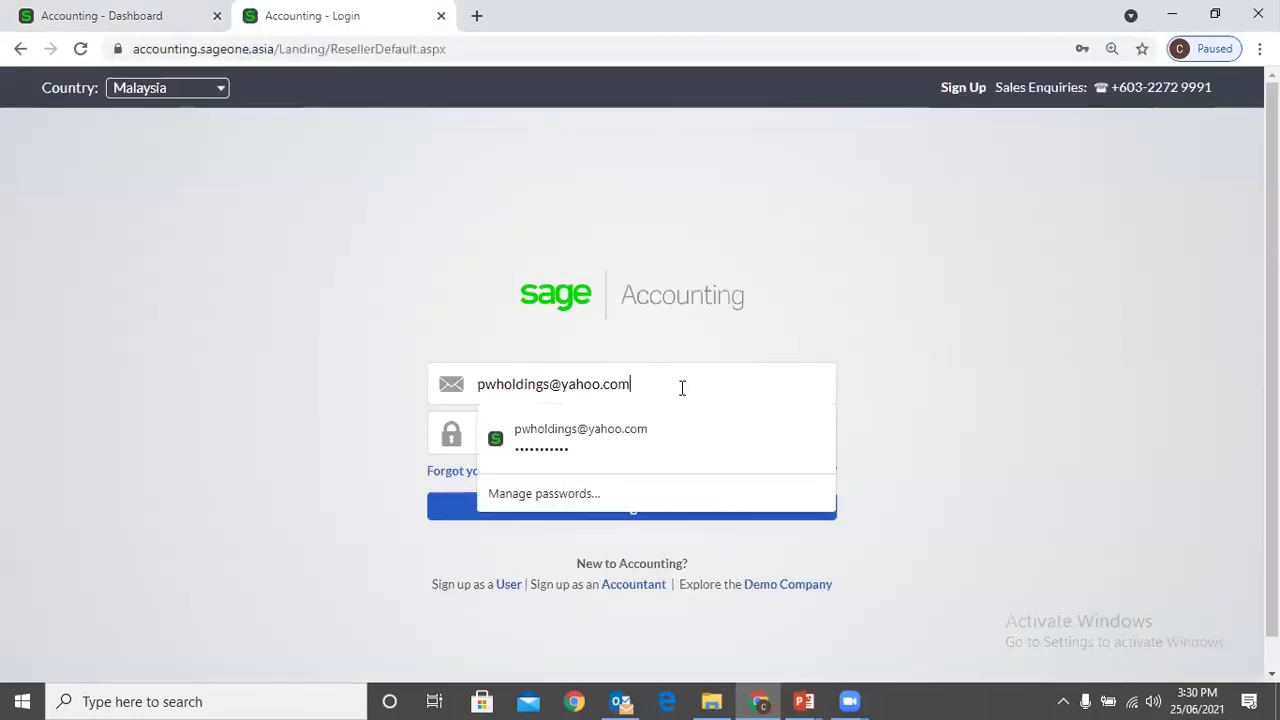
left_click_drag(682, 388, 474, 383)
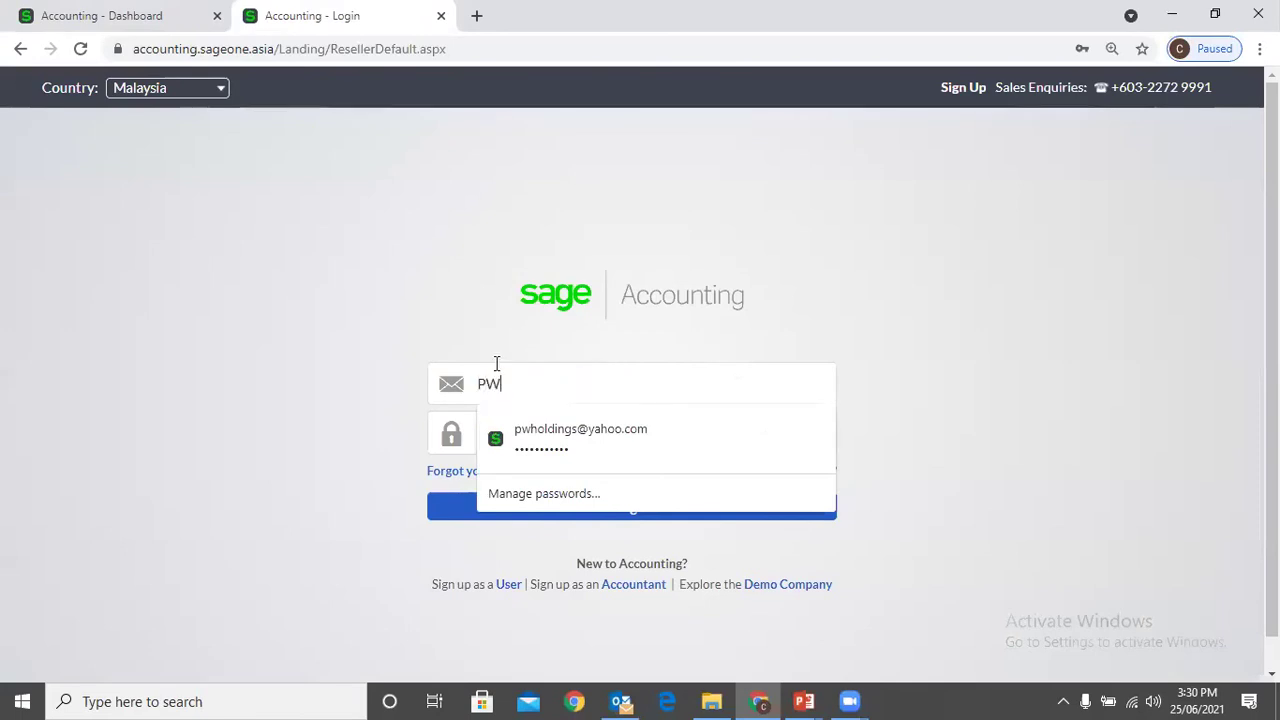
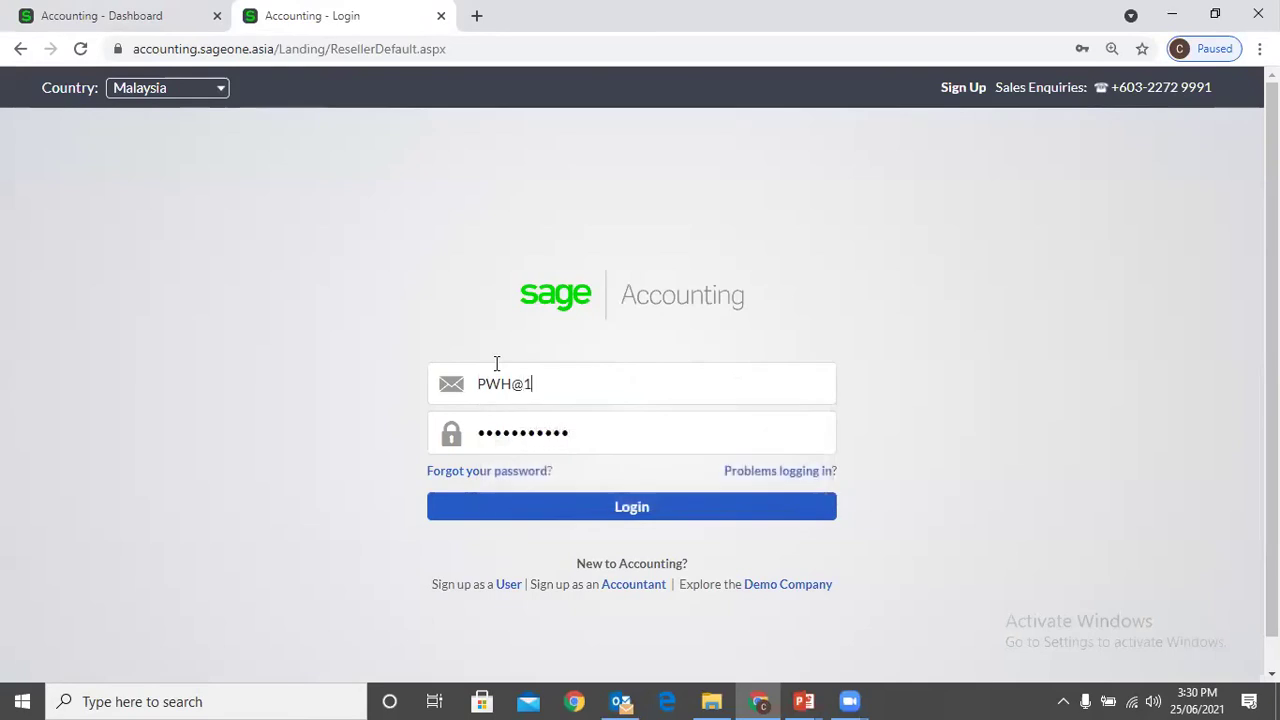
double_click(586, 434)
left_click(866, 328)
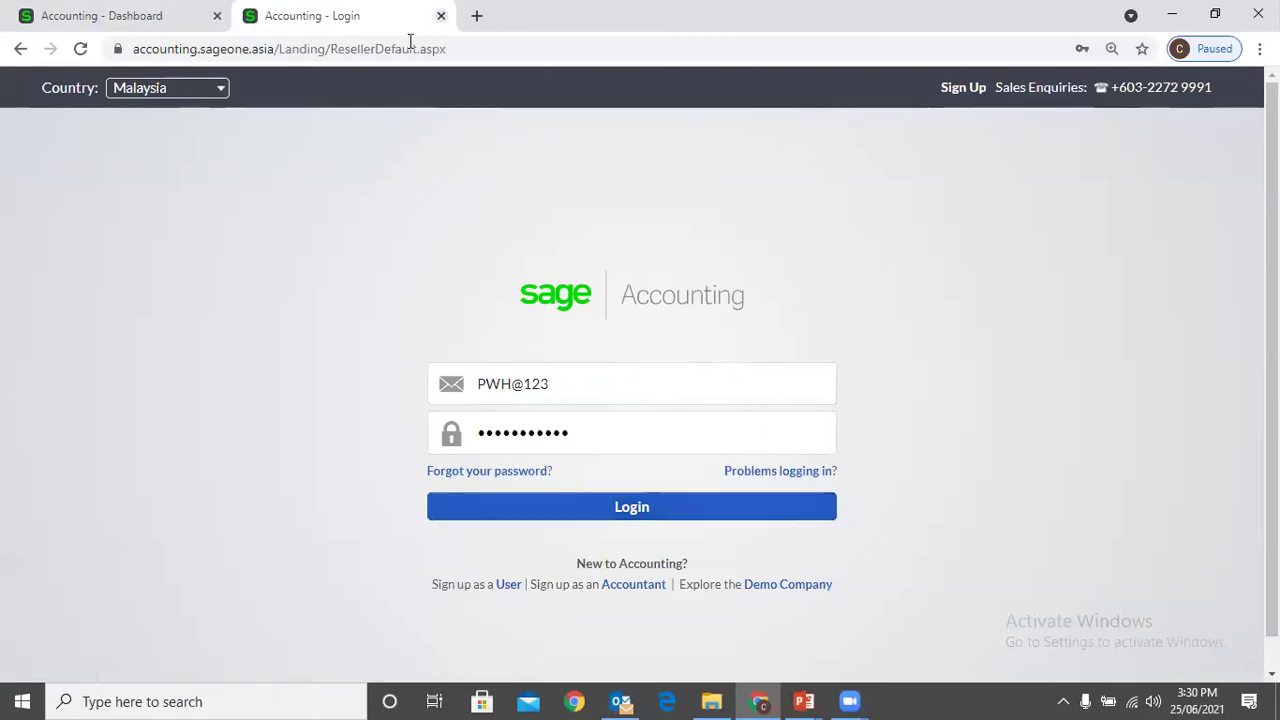
left_click(441, 15)
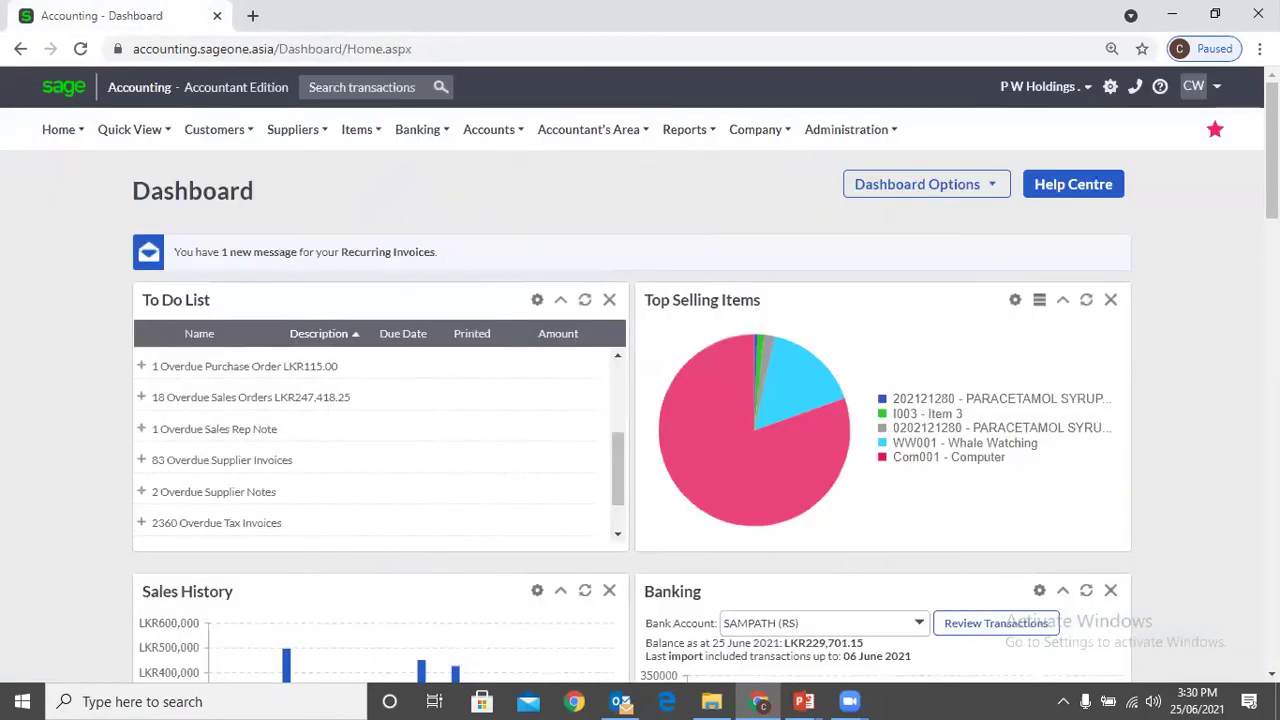
- Choose Company > Change Company Settings for P W Holdings
left_click(758, 130)
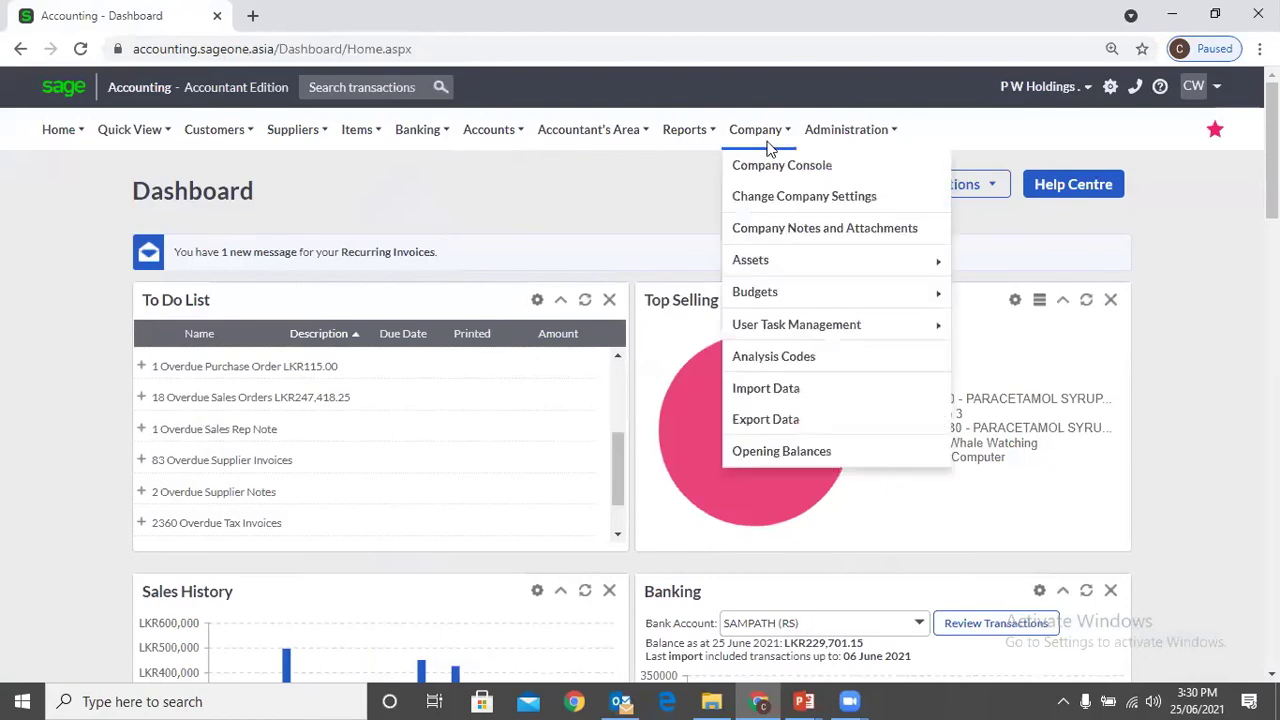
left_click(781, 198)
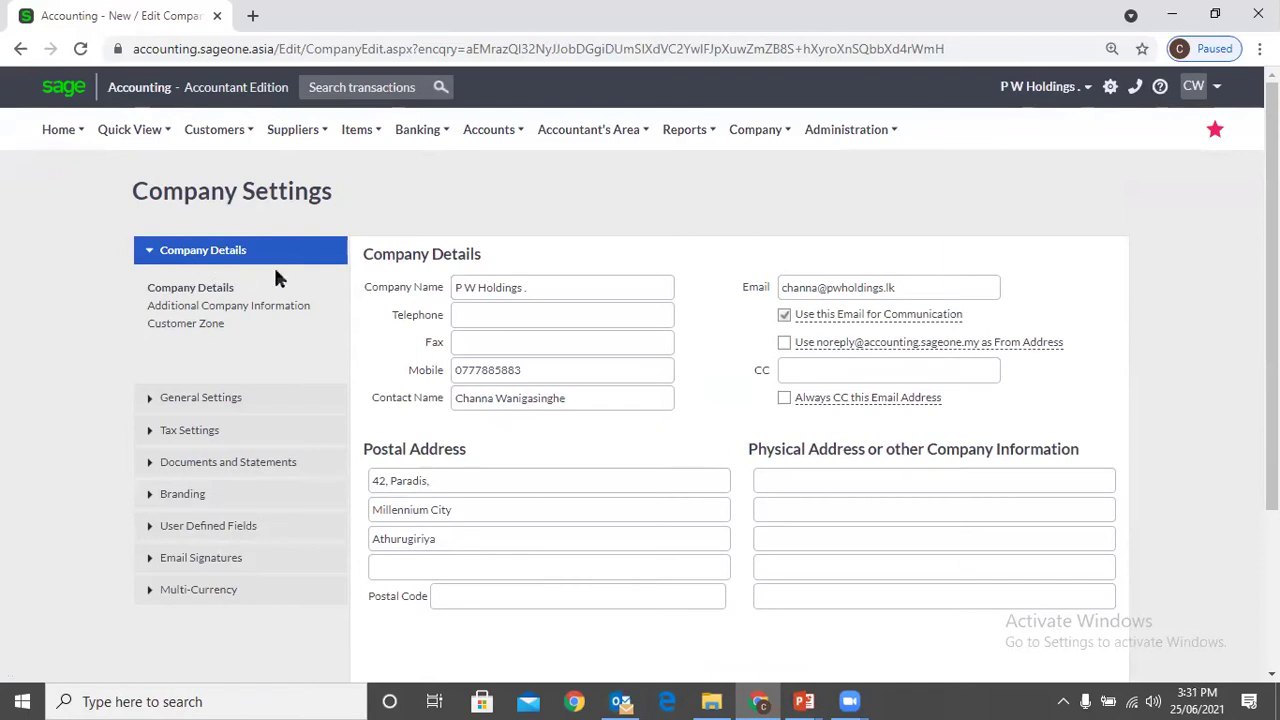
left_click(757, 130)
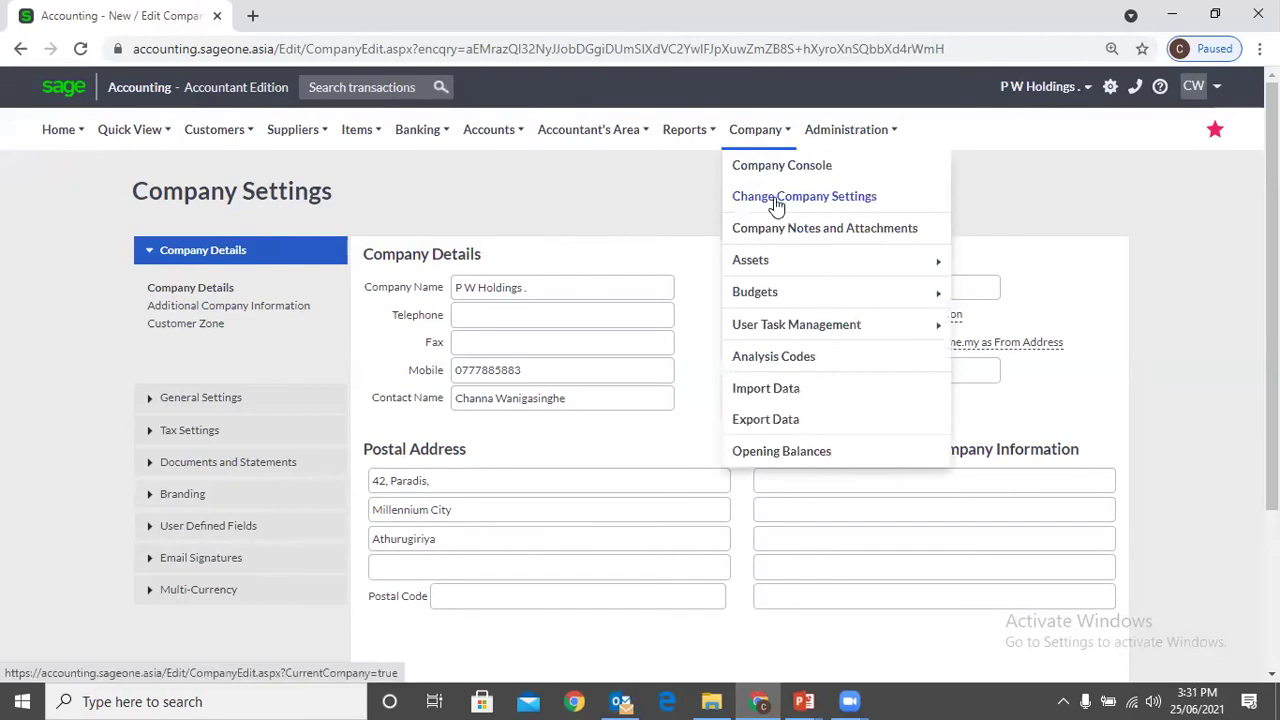
left_click(247, 262)
left_click(245, 262)
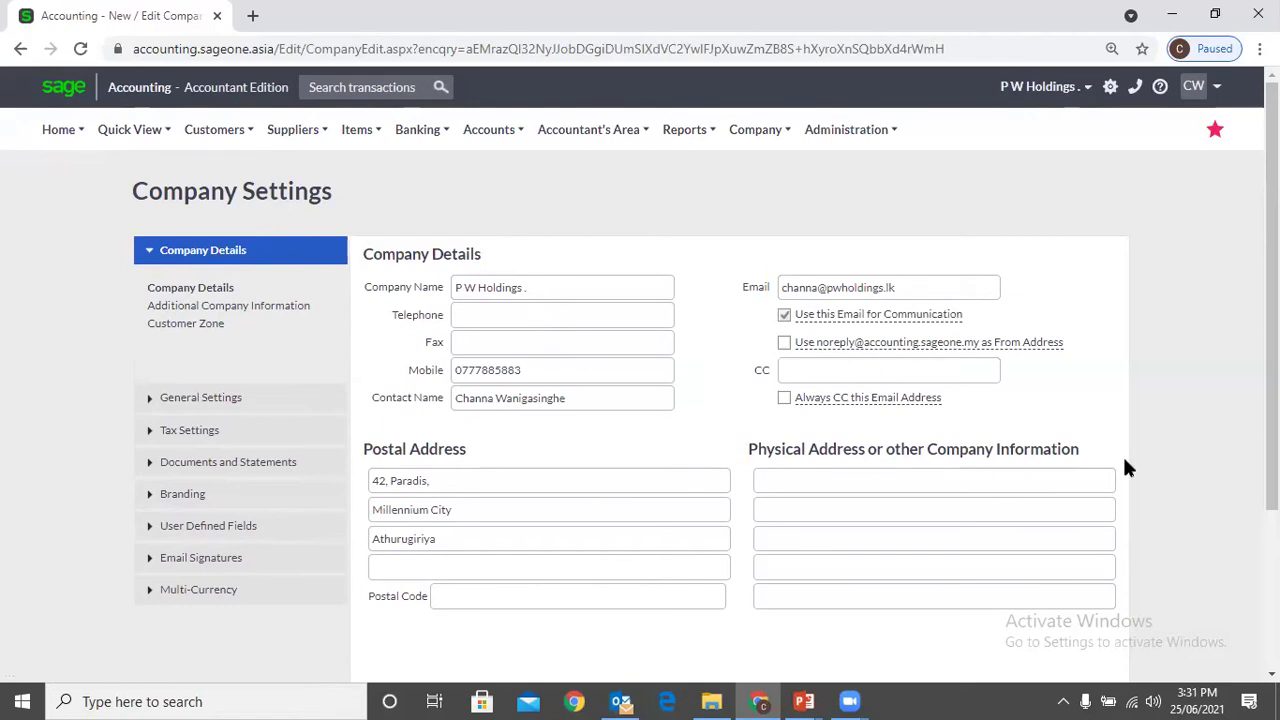
triple_click(571, 287)
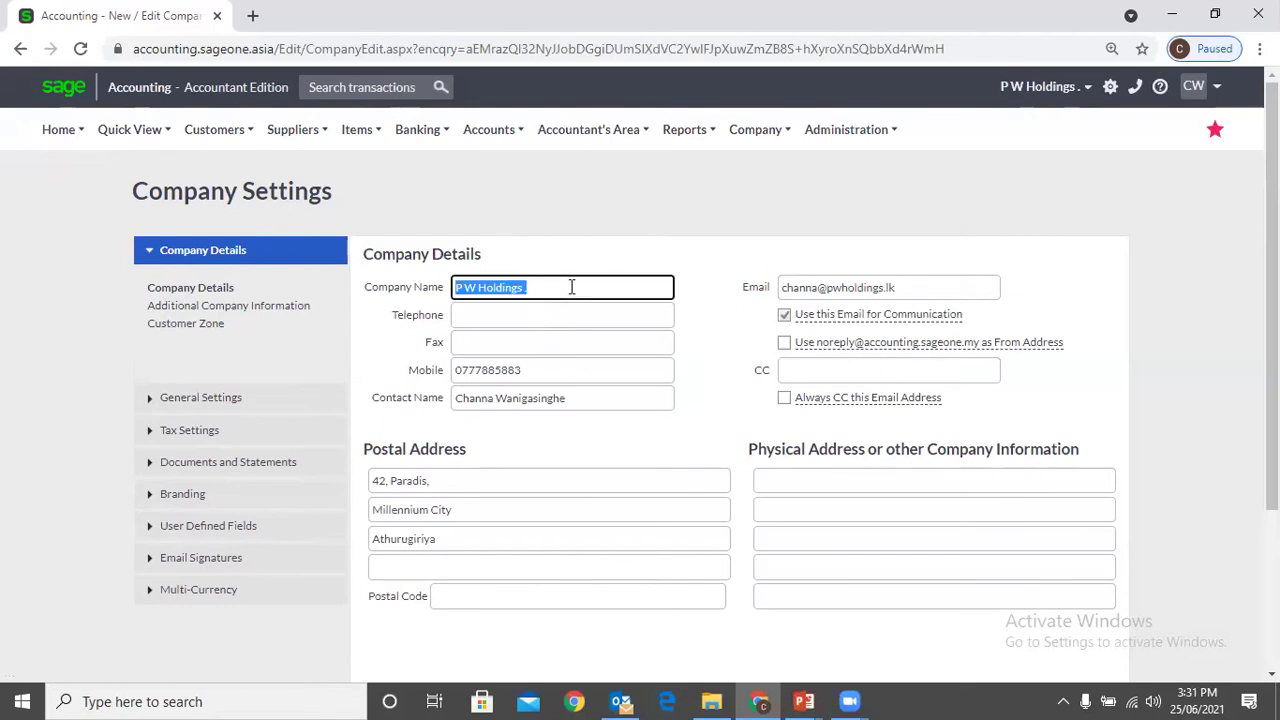
left_click(563, 317)
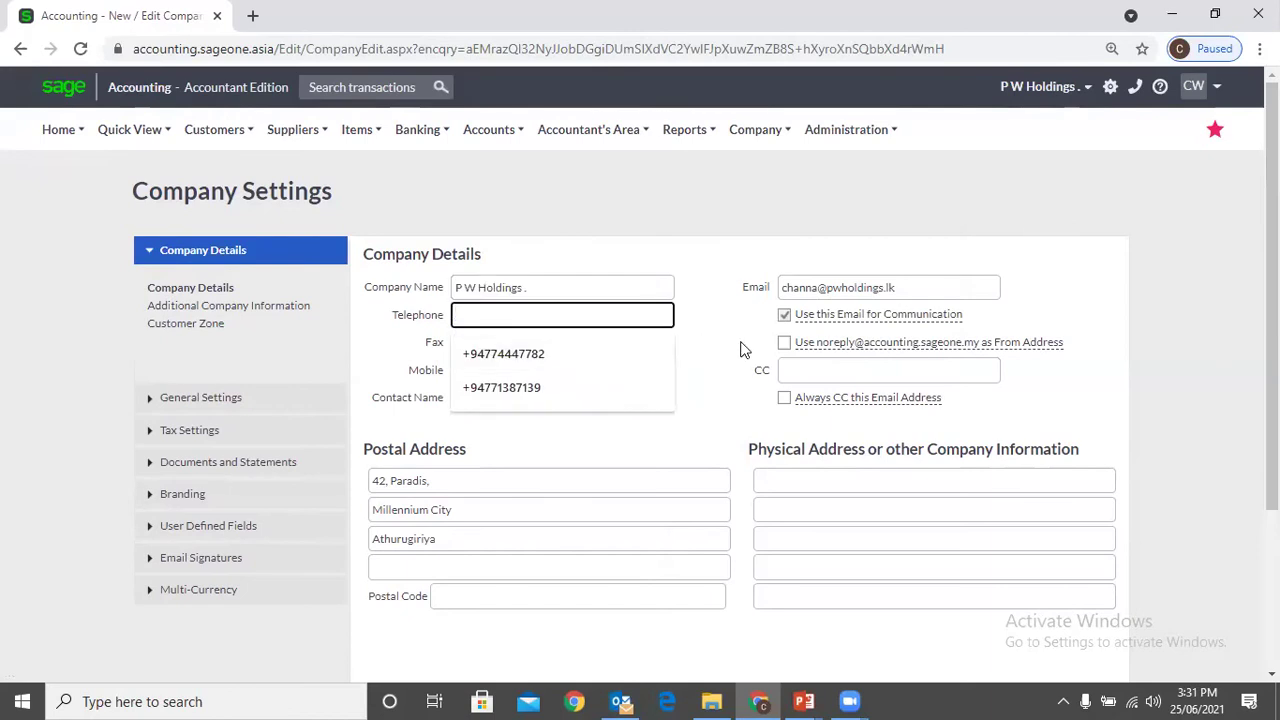
left_click(598, 342)
left_click(707, 342)
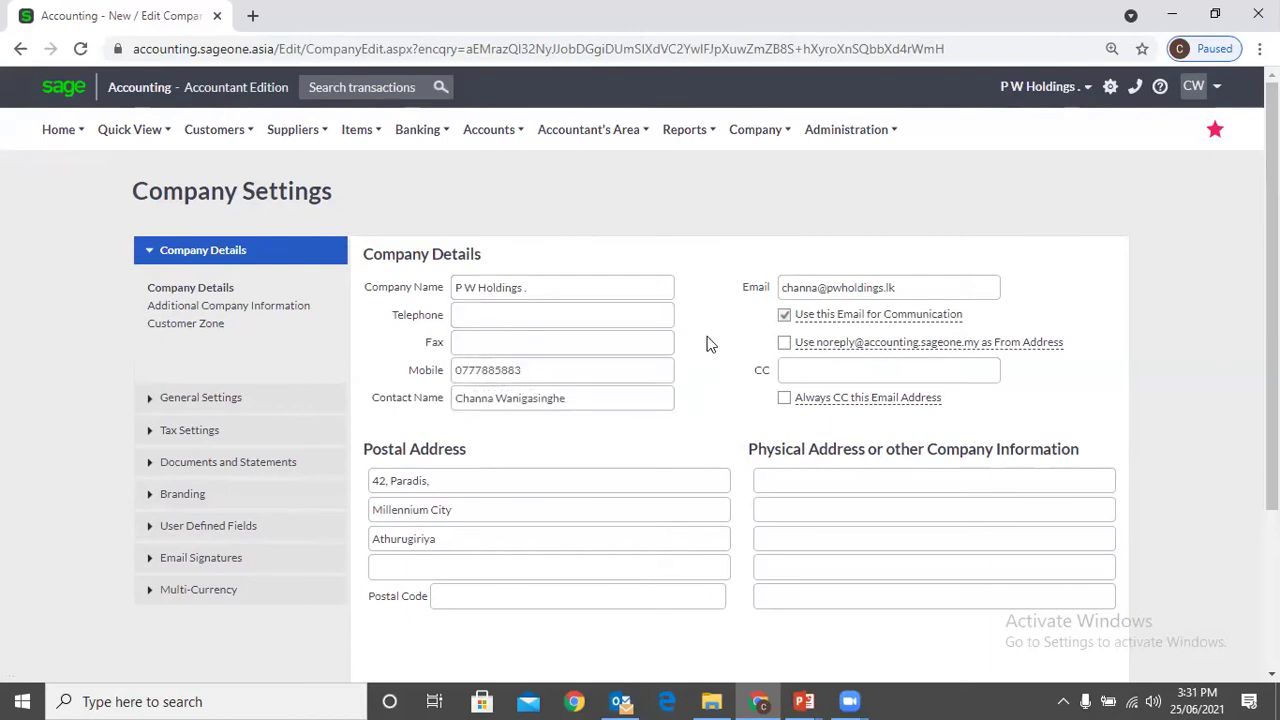
triple_click(626, 372)
left_click(718, 353)
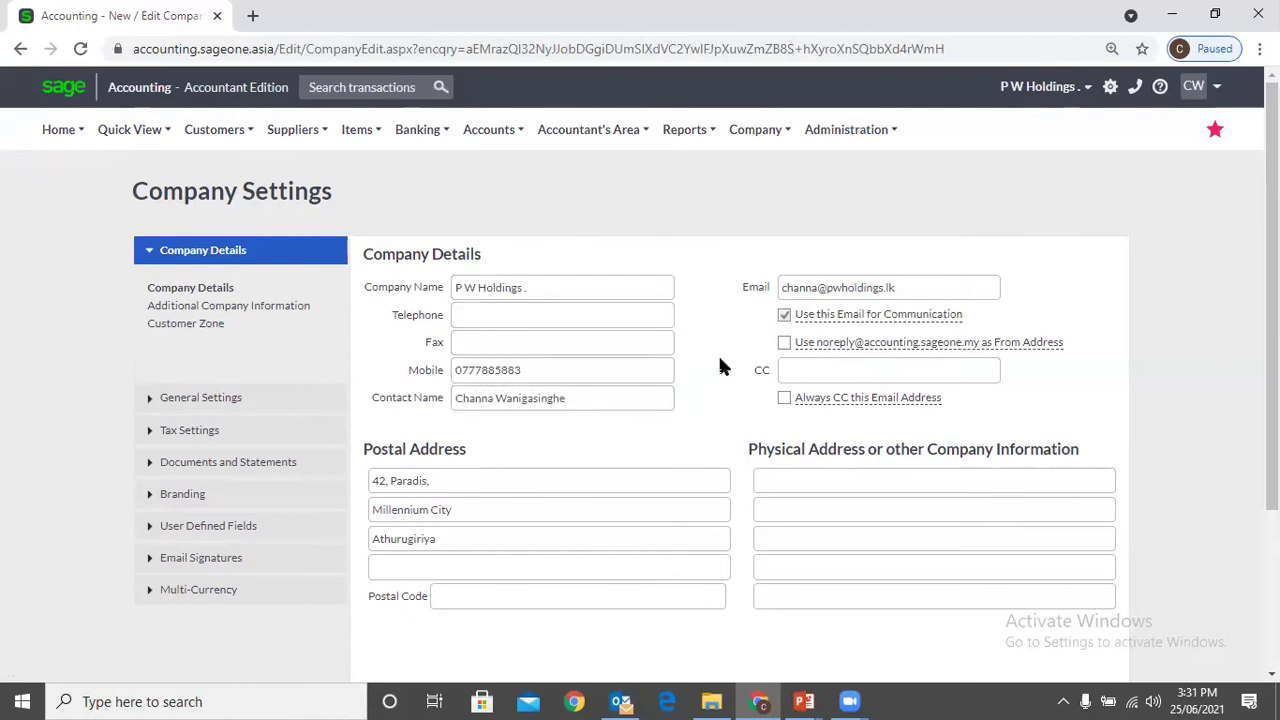
triple_click(616, 398)
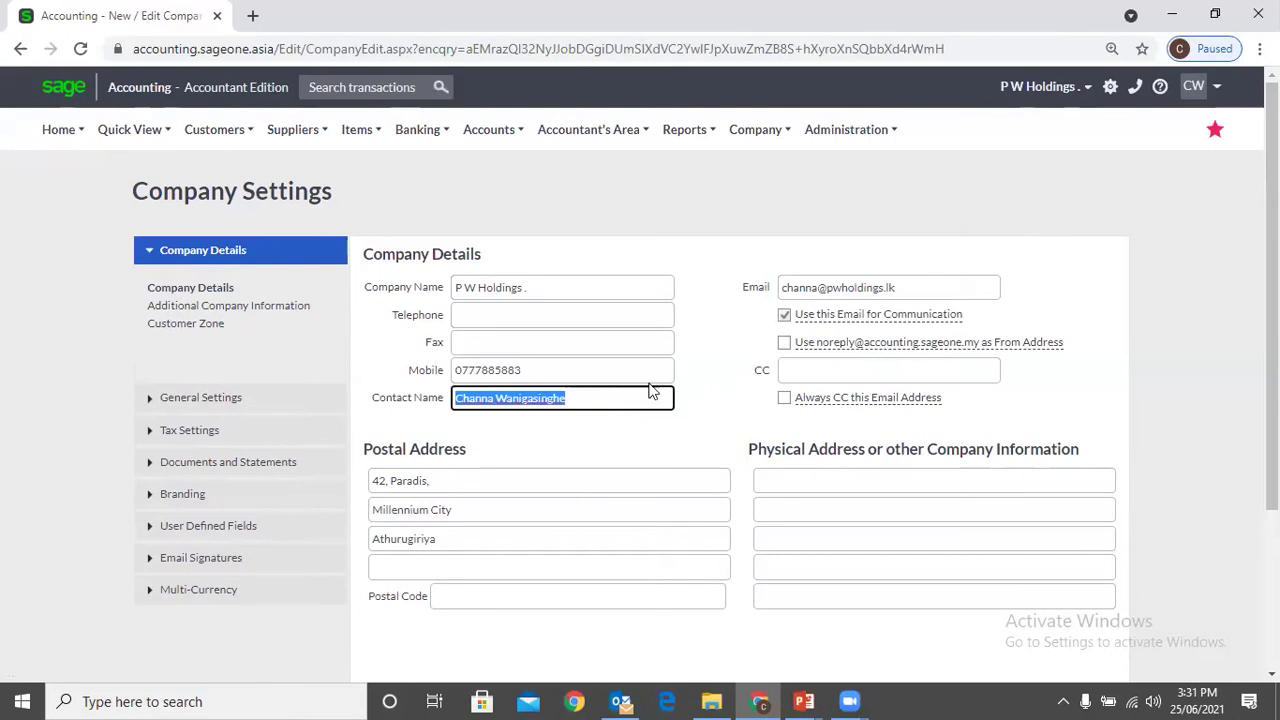
left_click(707, 362)
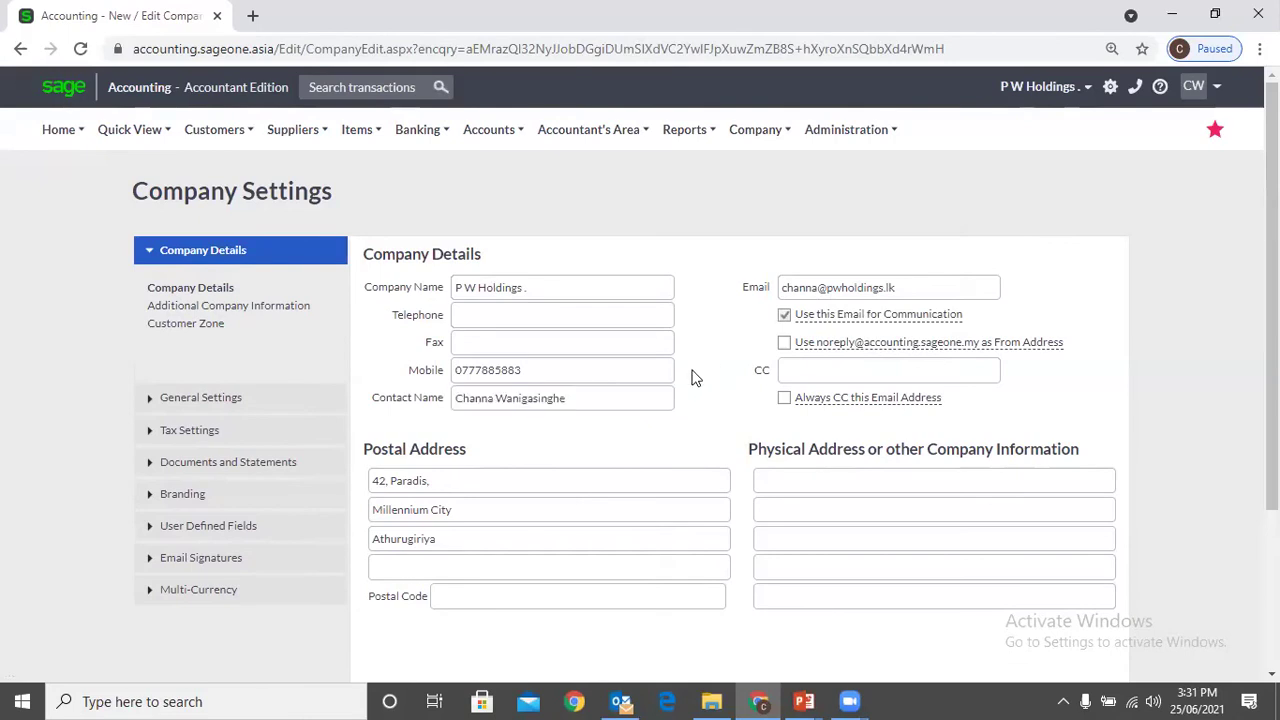
- Review the email option help notes, then duplicate the Company Settings tab
scroll(650, 390, "down", 1)
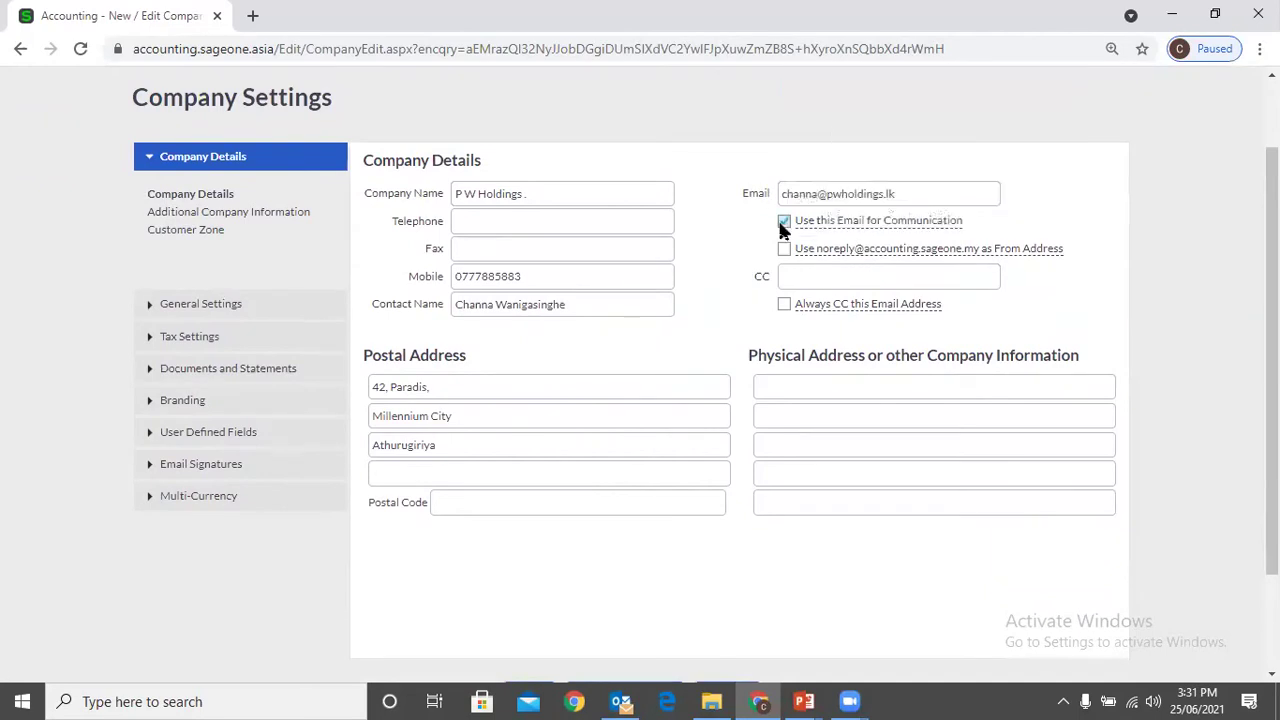
mouse_move(809, 220)
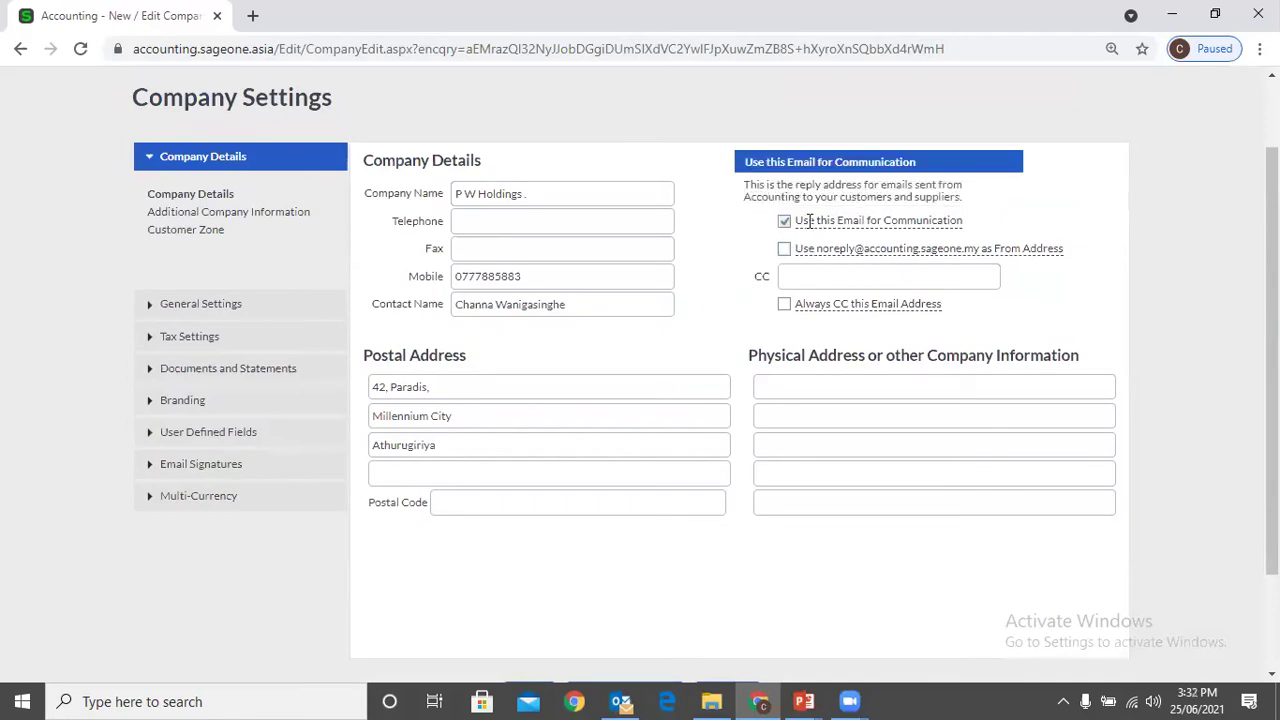
mouse_move(809, 247)
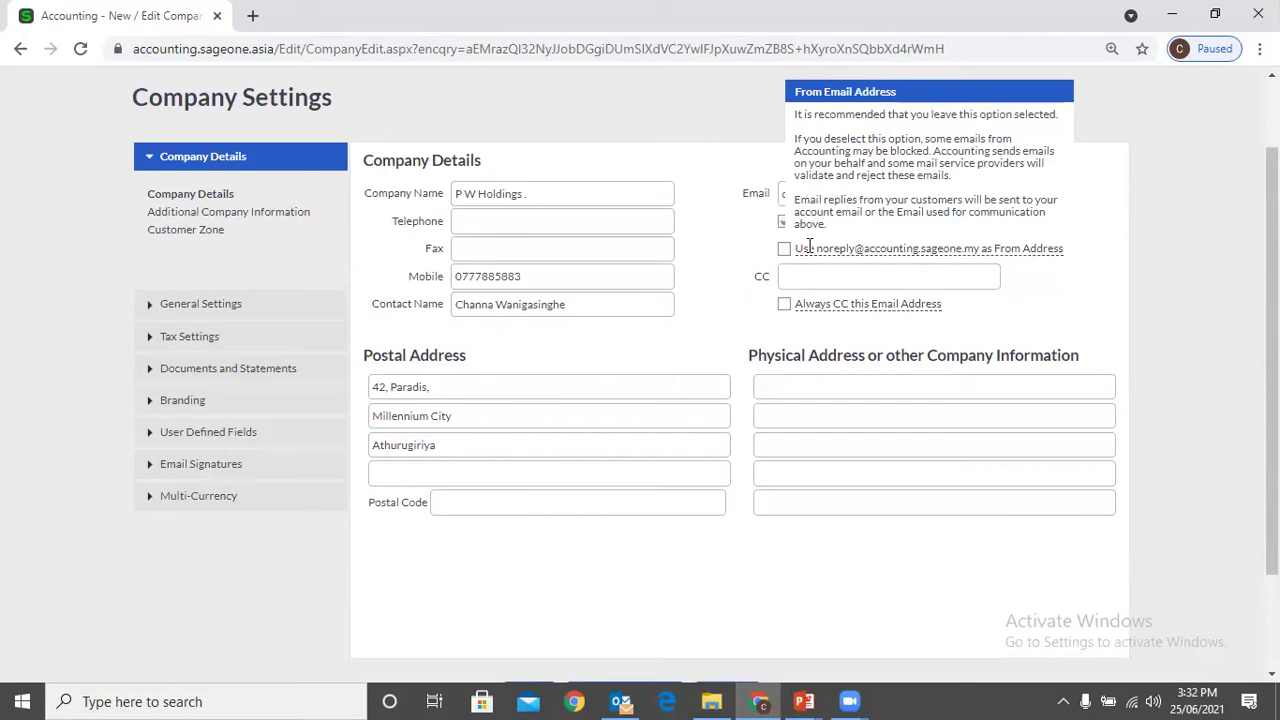
right_click(111, 18)
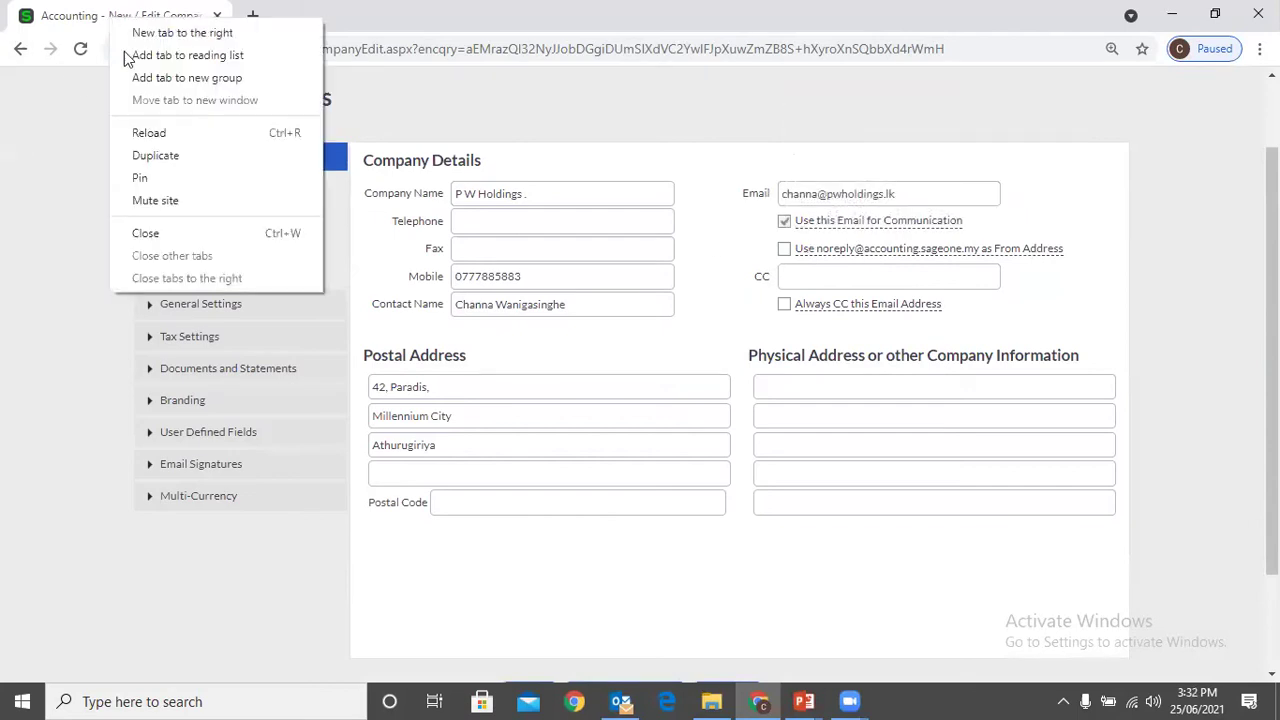
left_click(150, 155)
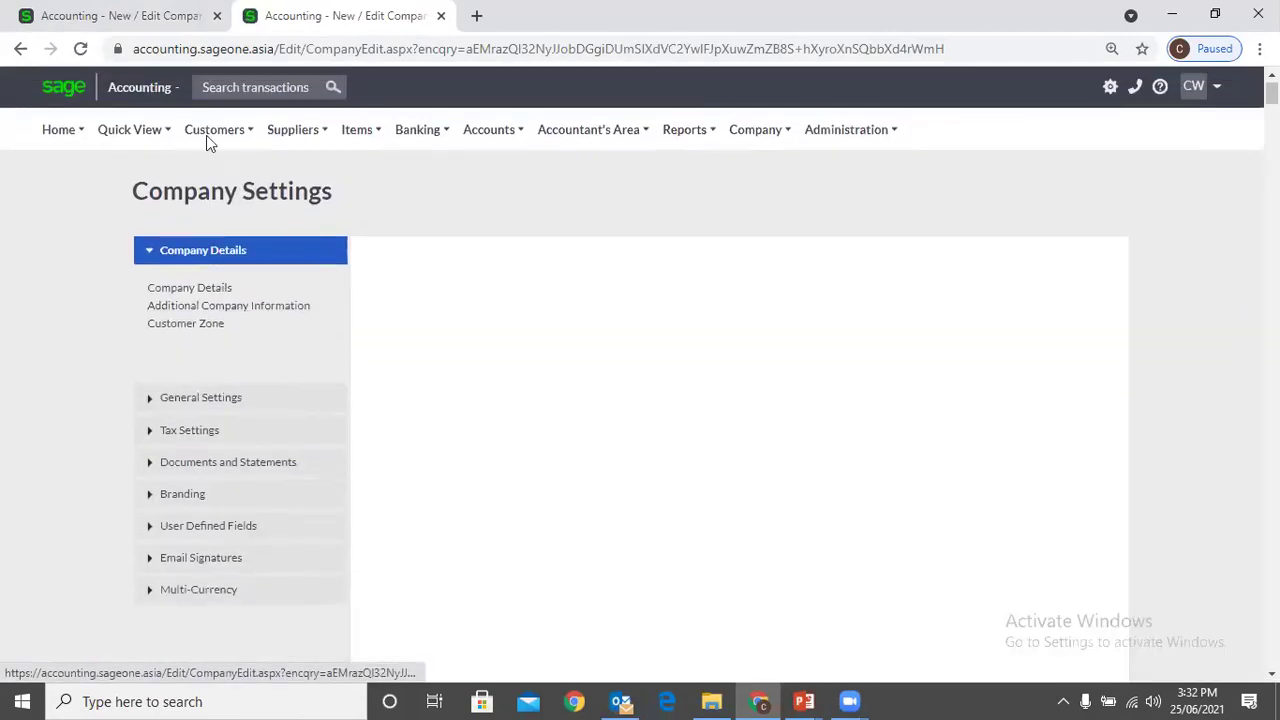
- In the new tab, open Customers > Transactions > Customer Tax Invoices
left_click(206, 135)
mouse_move(237, 235)
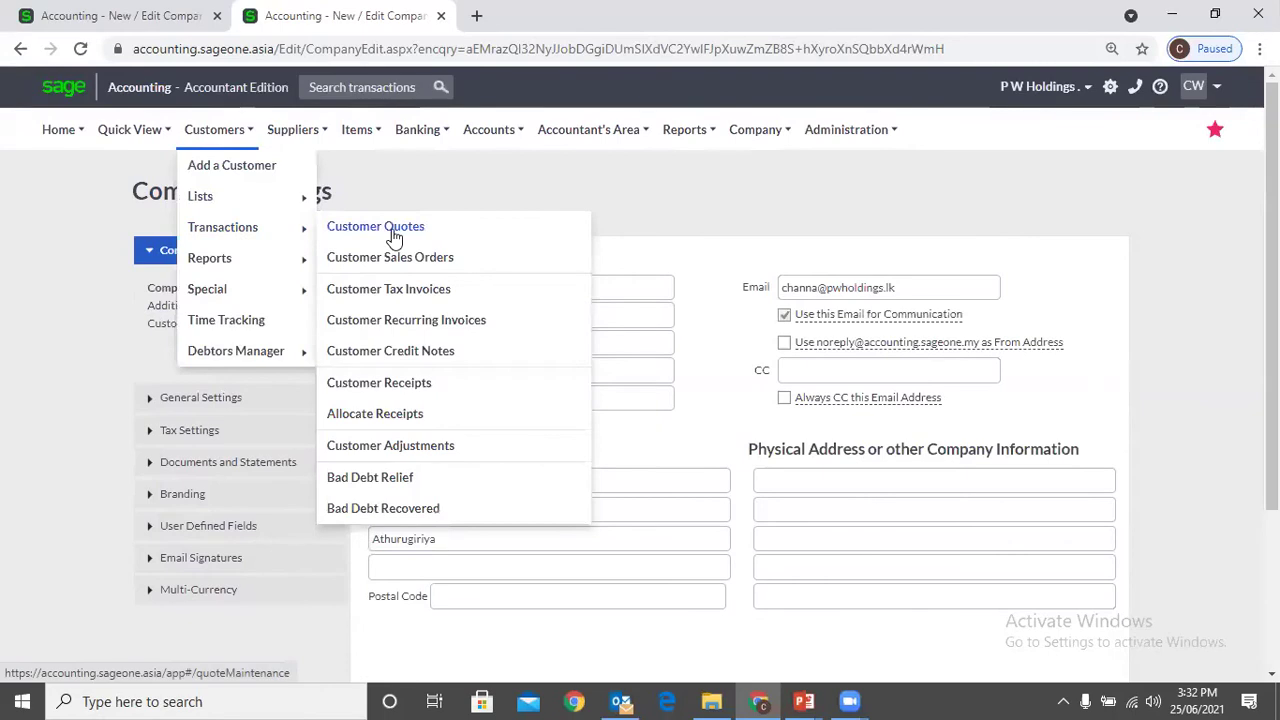
left_click(407, 290)
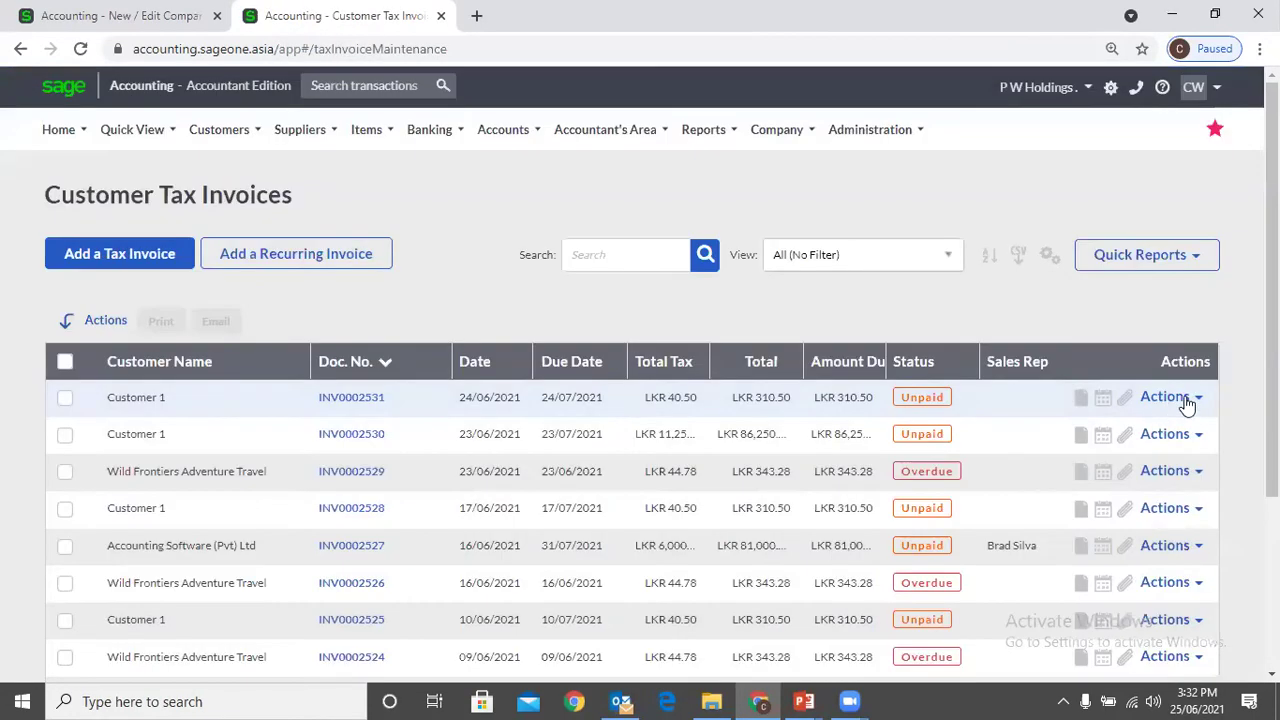
- Open the email form for invoice INV0002531, then return to the Company Settings tab
left_click(1186, 400)
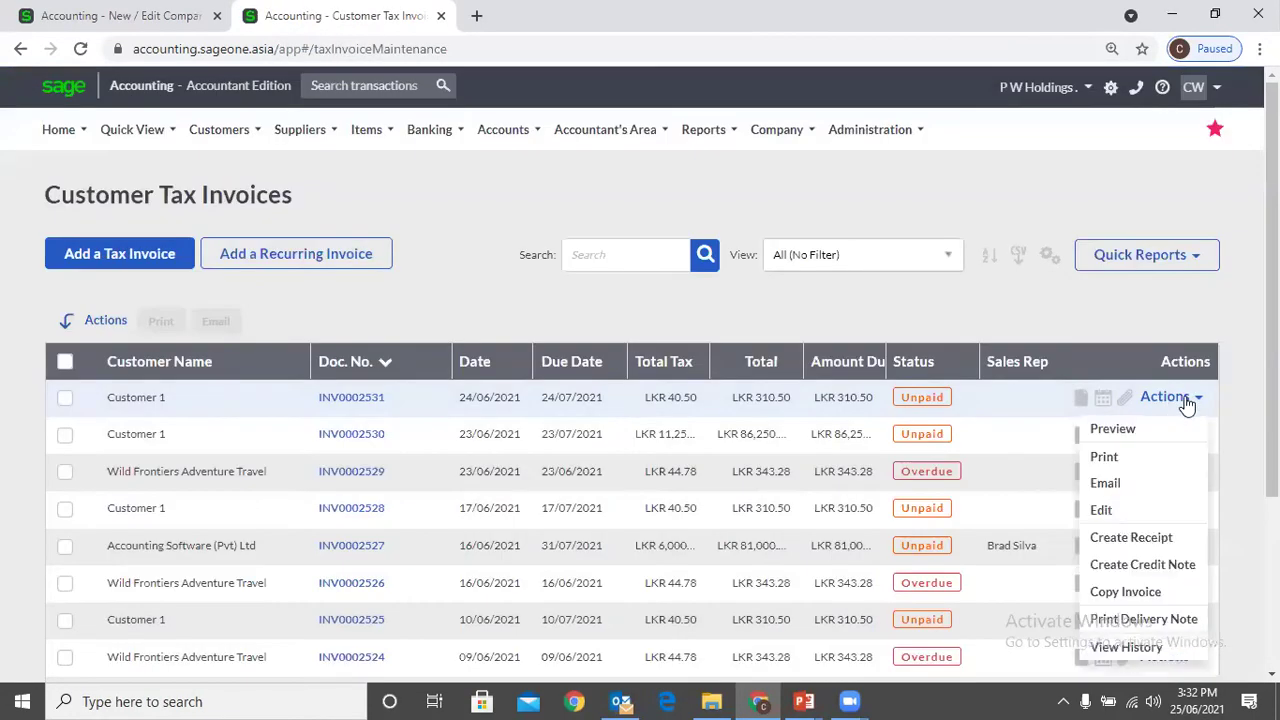
left_click(1106, 480)
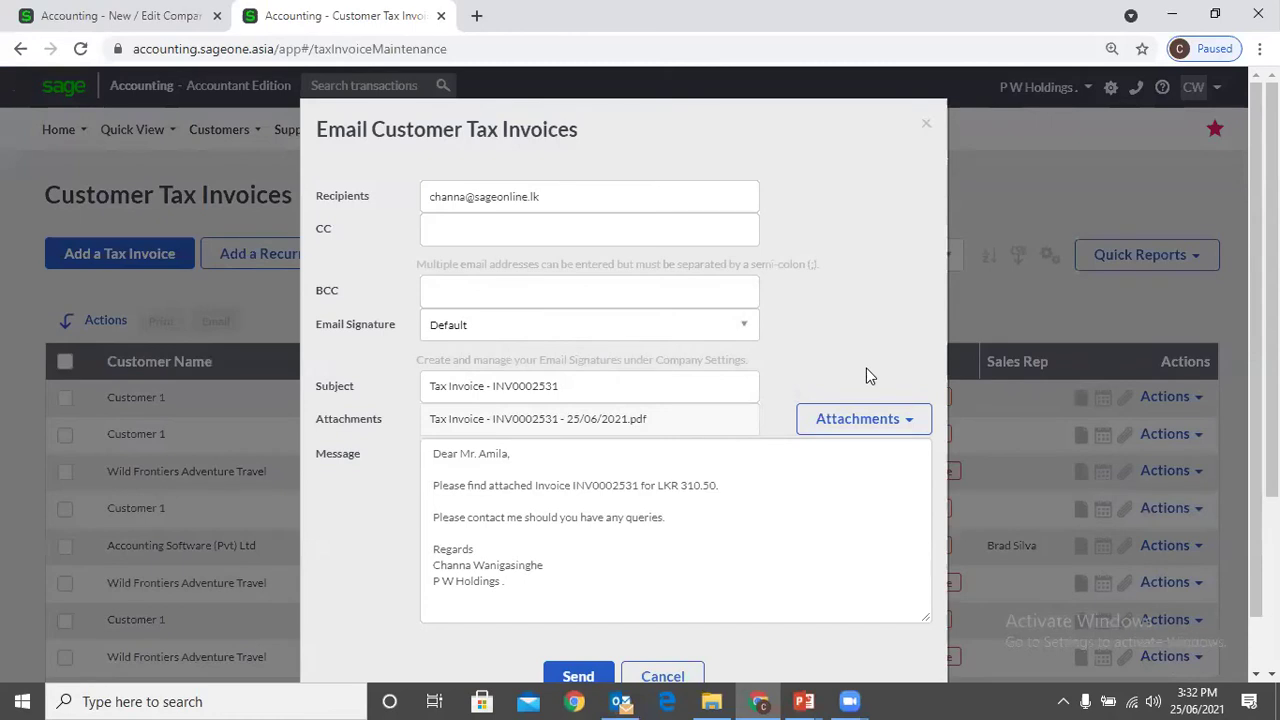
scroll(854, 330, "down", 1)
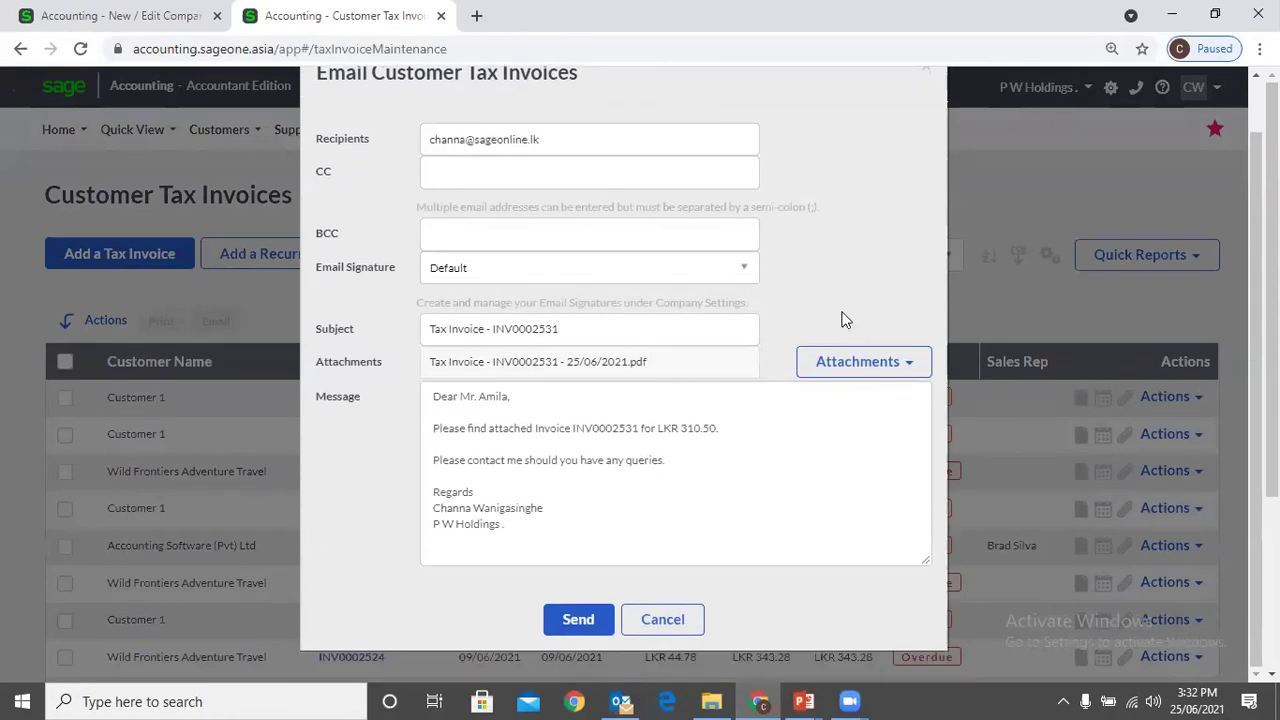
scroll(843, 318, "up", 1)
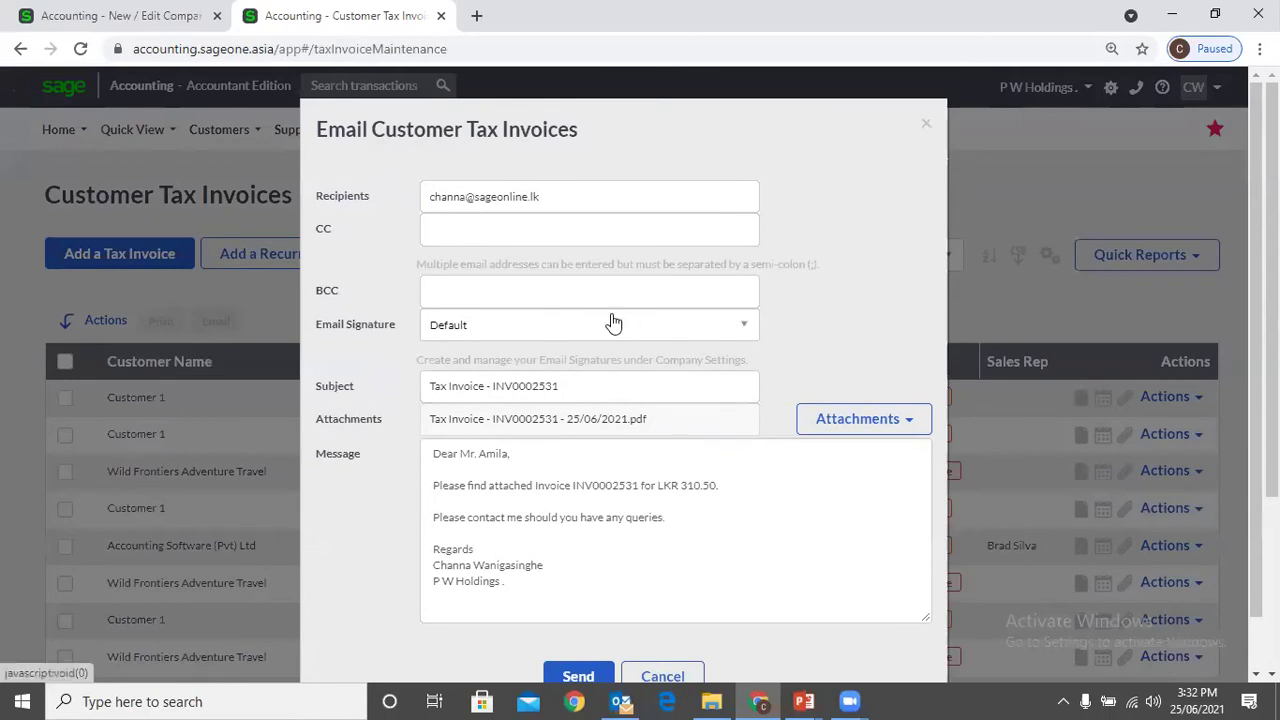
left_click(88, 12)
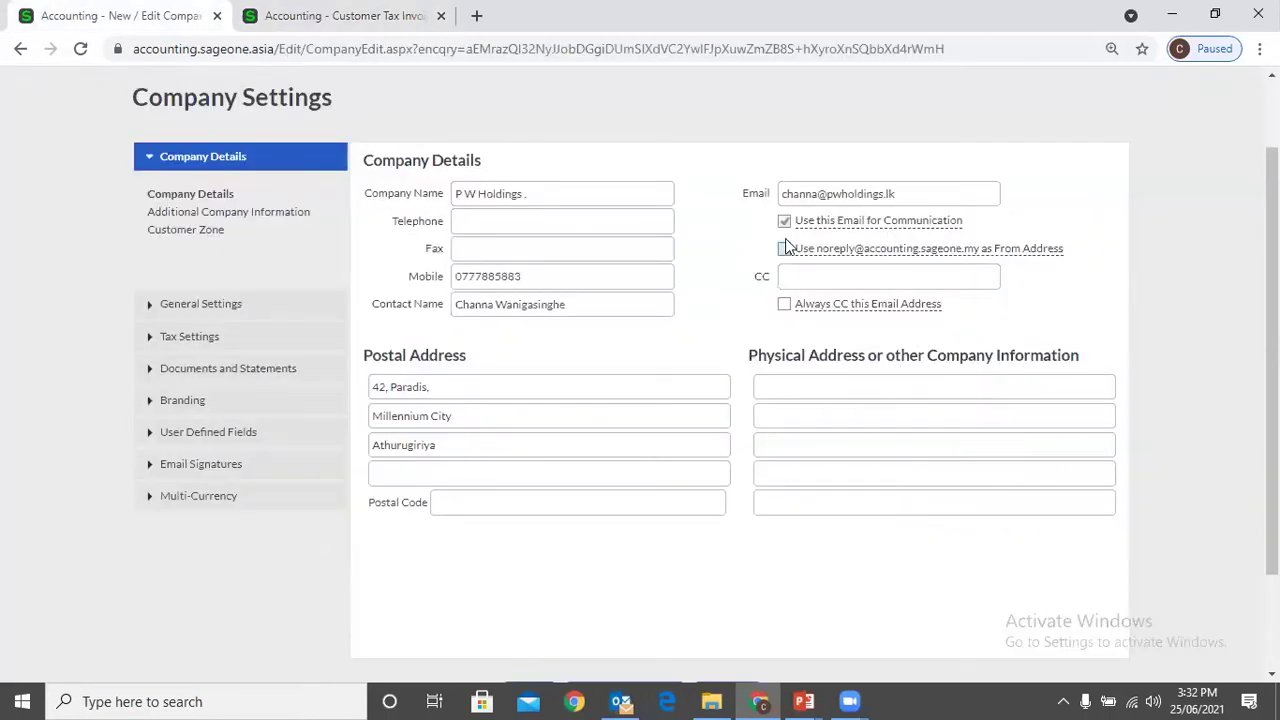
mouse_move(820, 249)
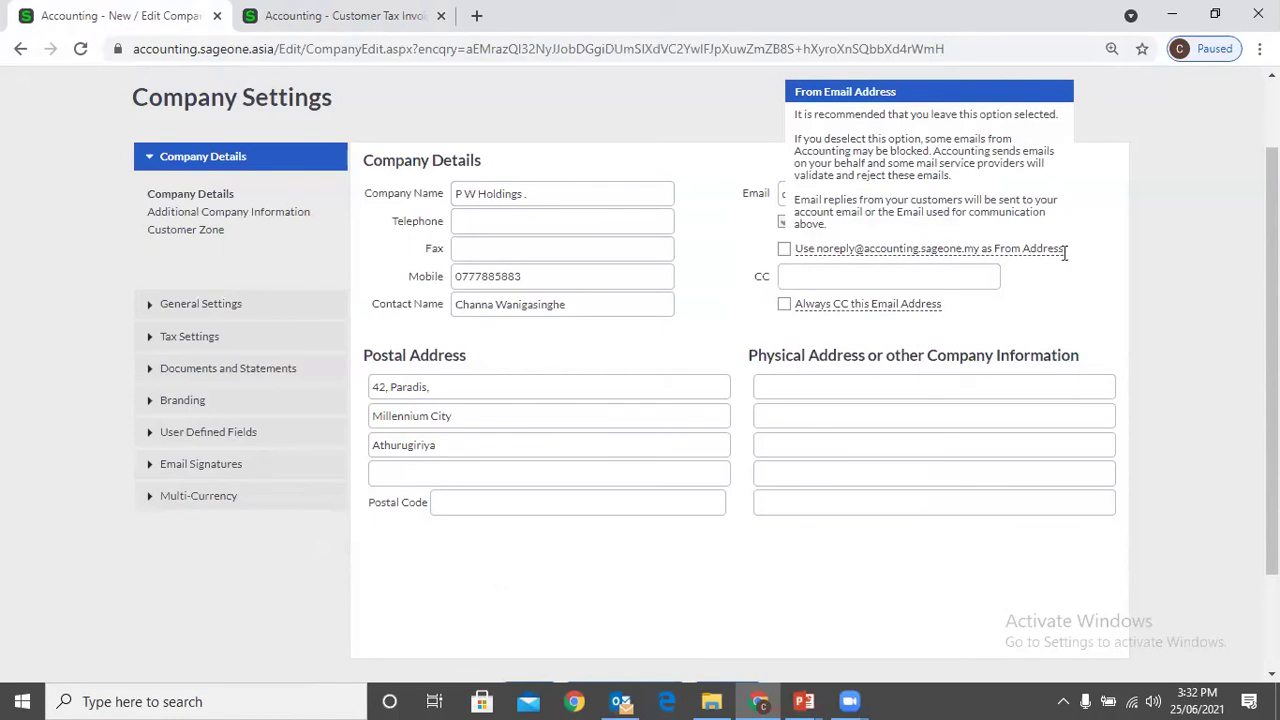
left_click(784, 252)
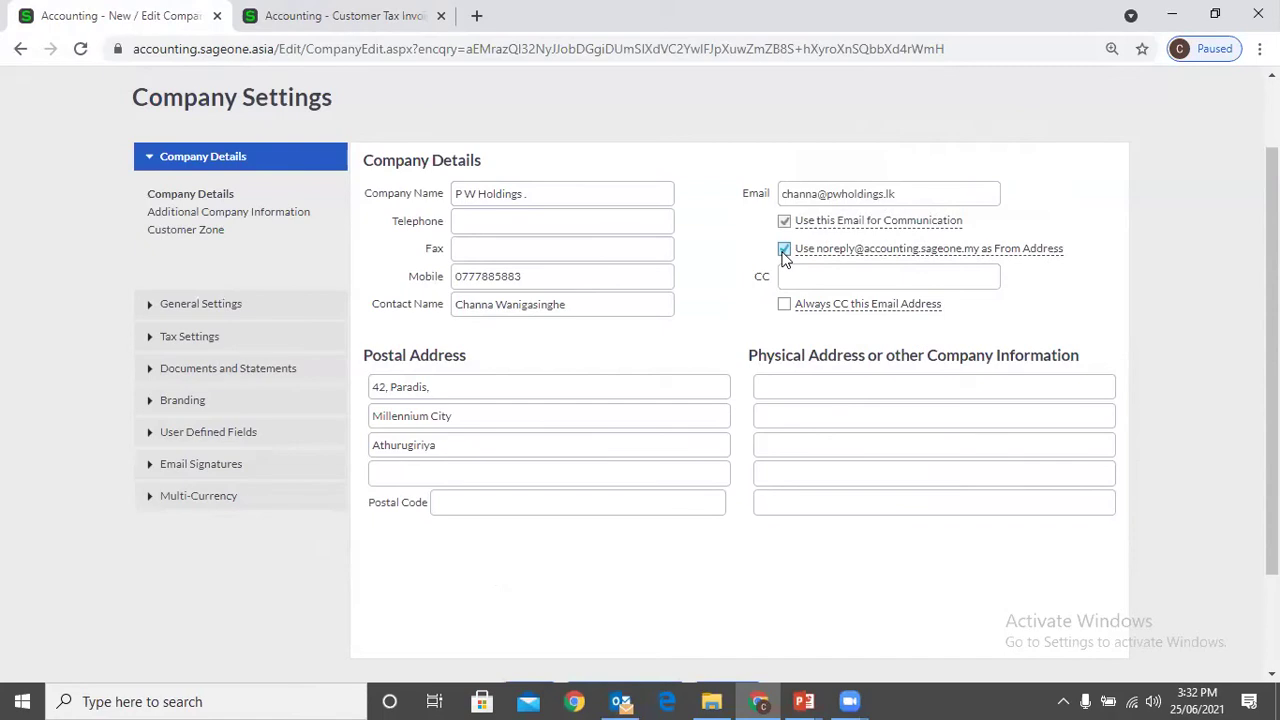
left_click(784, 250)
mouse_move(840, 254)
mouse_move(908, 221)
triple_click(923, 196)
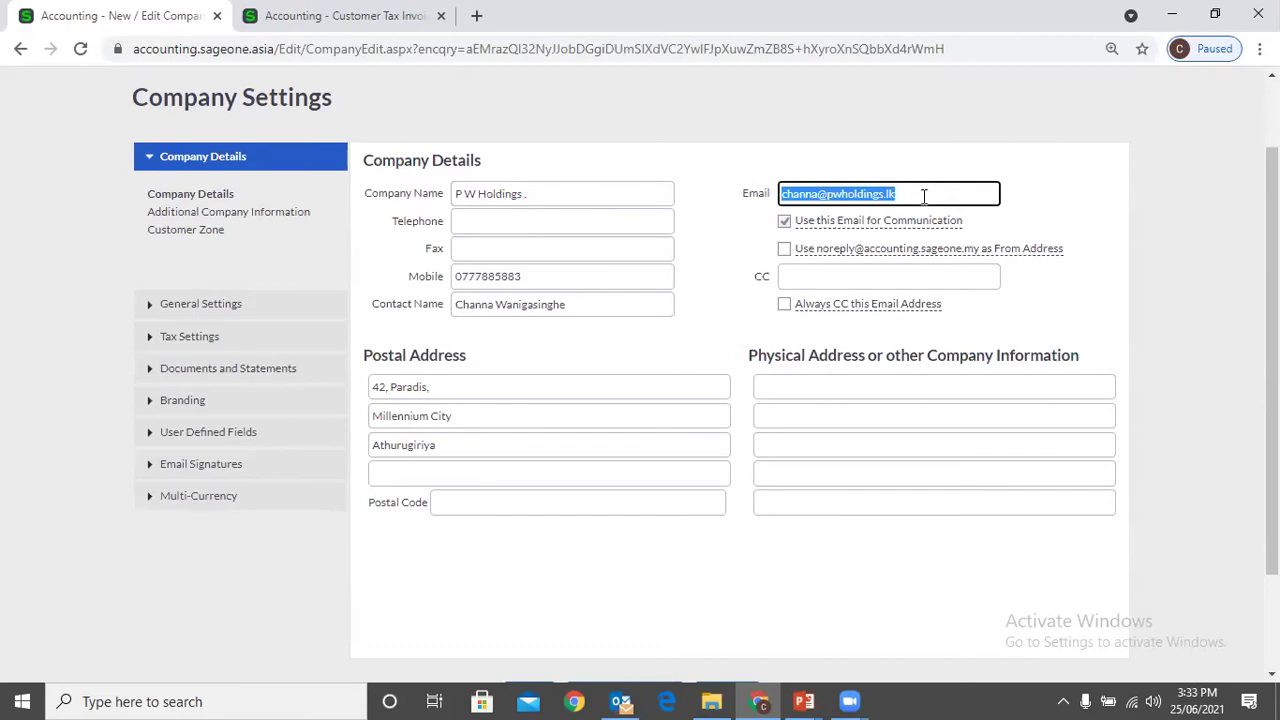
left_click(923, 196)
left_click(1040, 207)
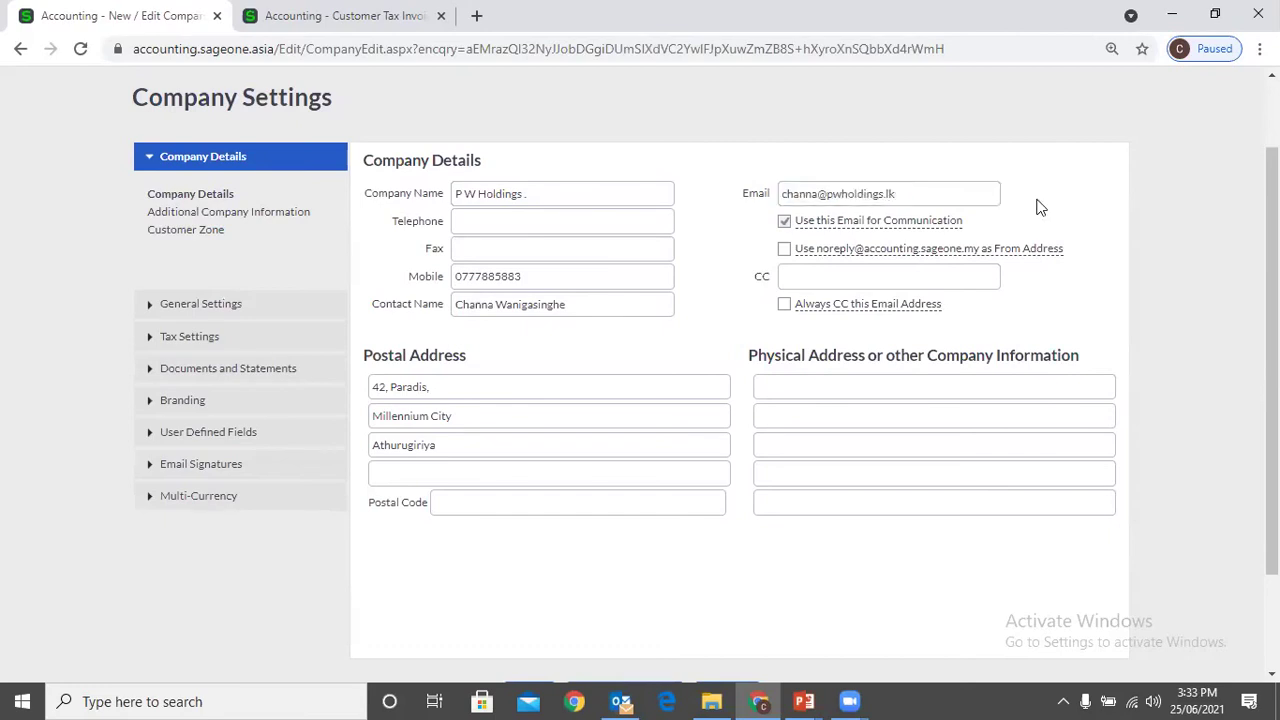
triple_click(950, 196)
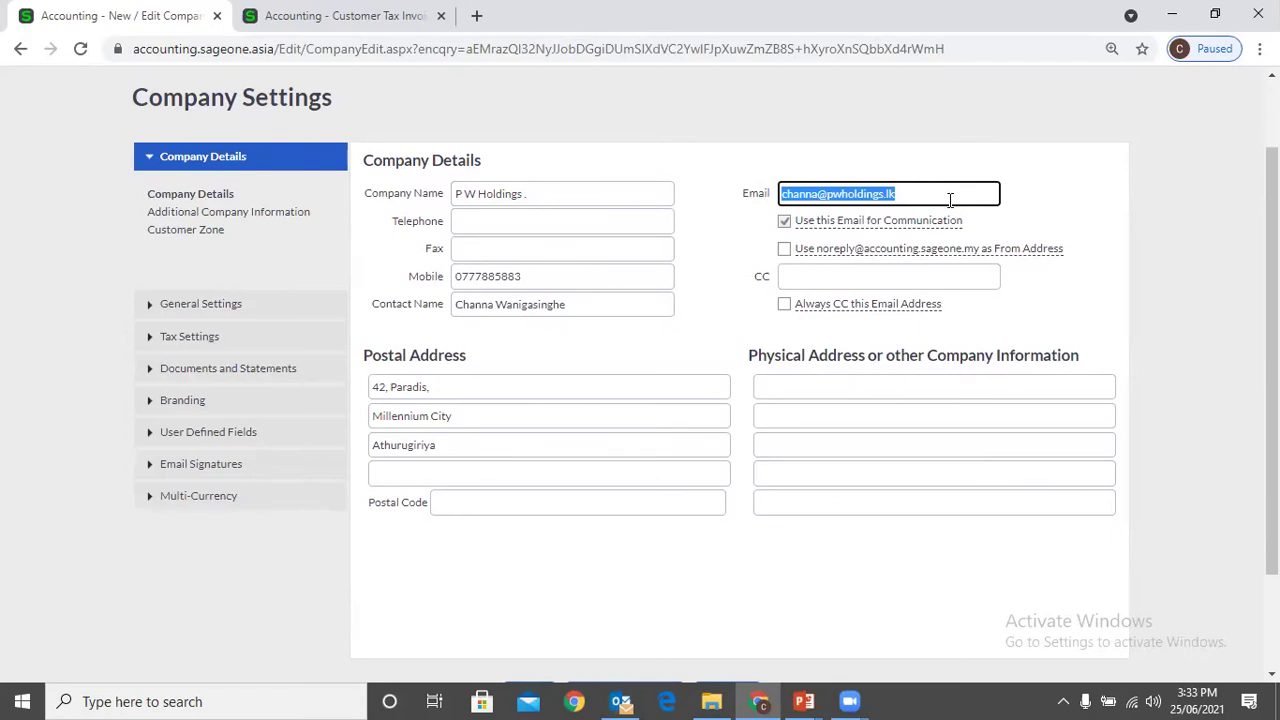
key("alt+Tab")
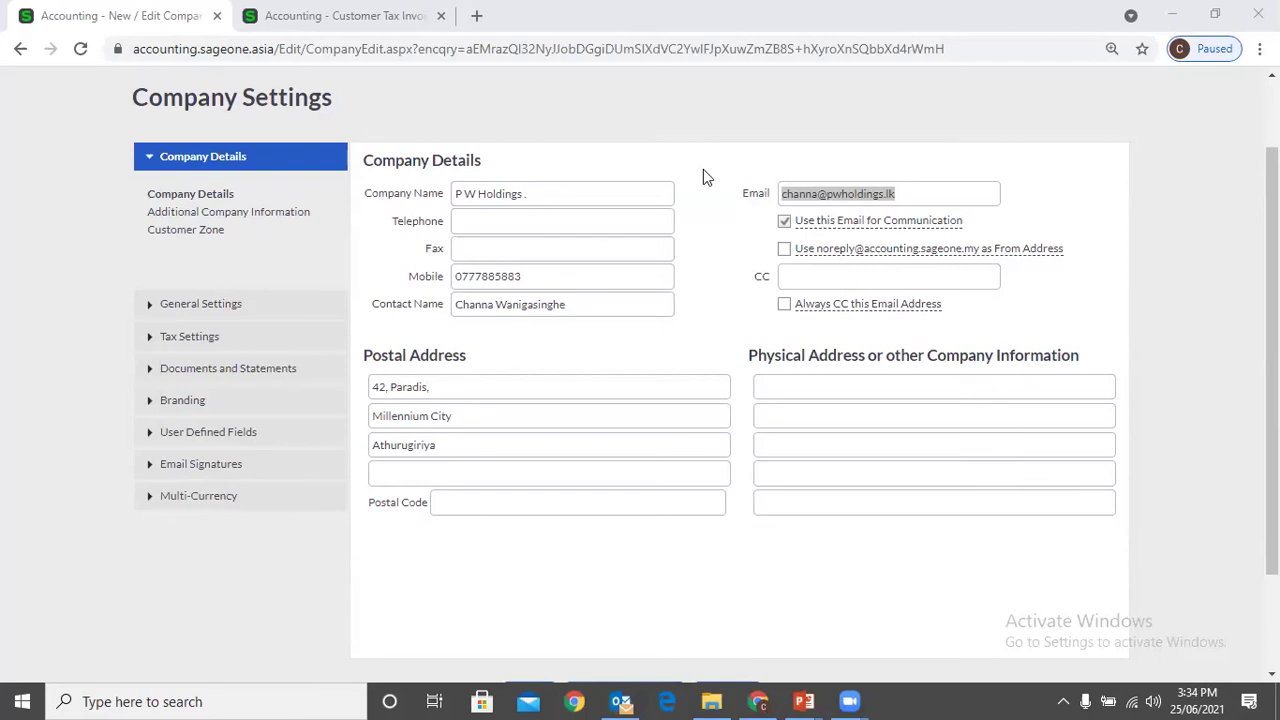
left_click(716, 131)
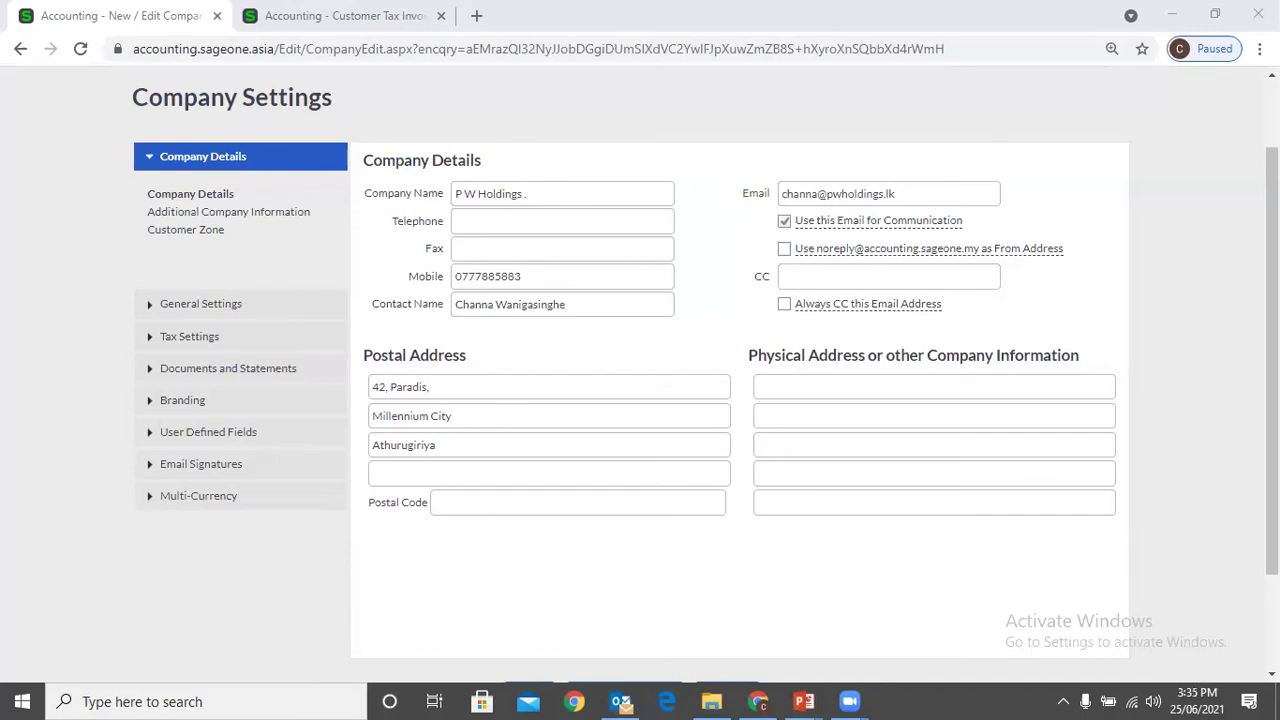
- Check the company communication email and noreply option help, then switch to Outlook
left_click(686, 132)
mouse_move(829, 216)
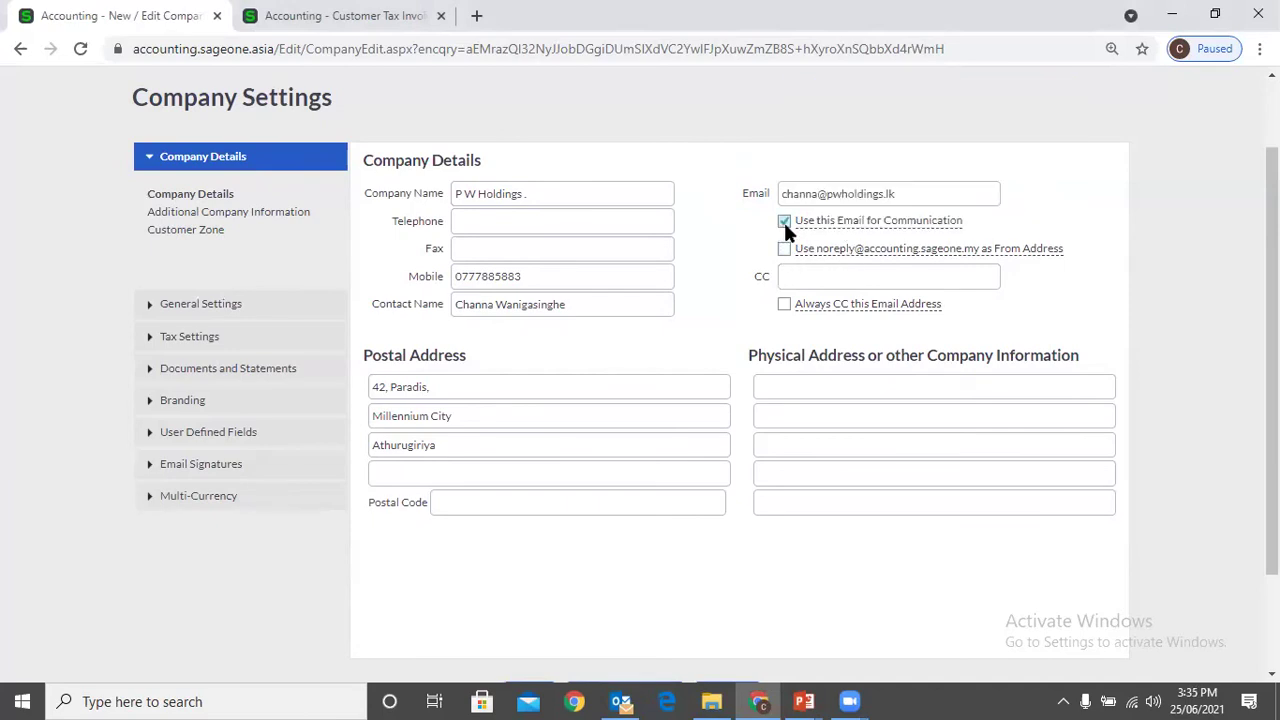
mouse_move(890, 222)
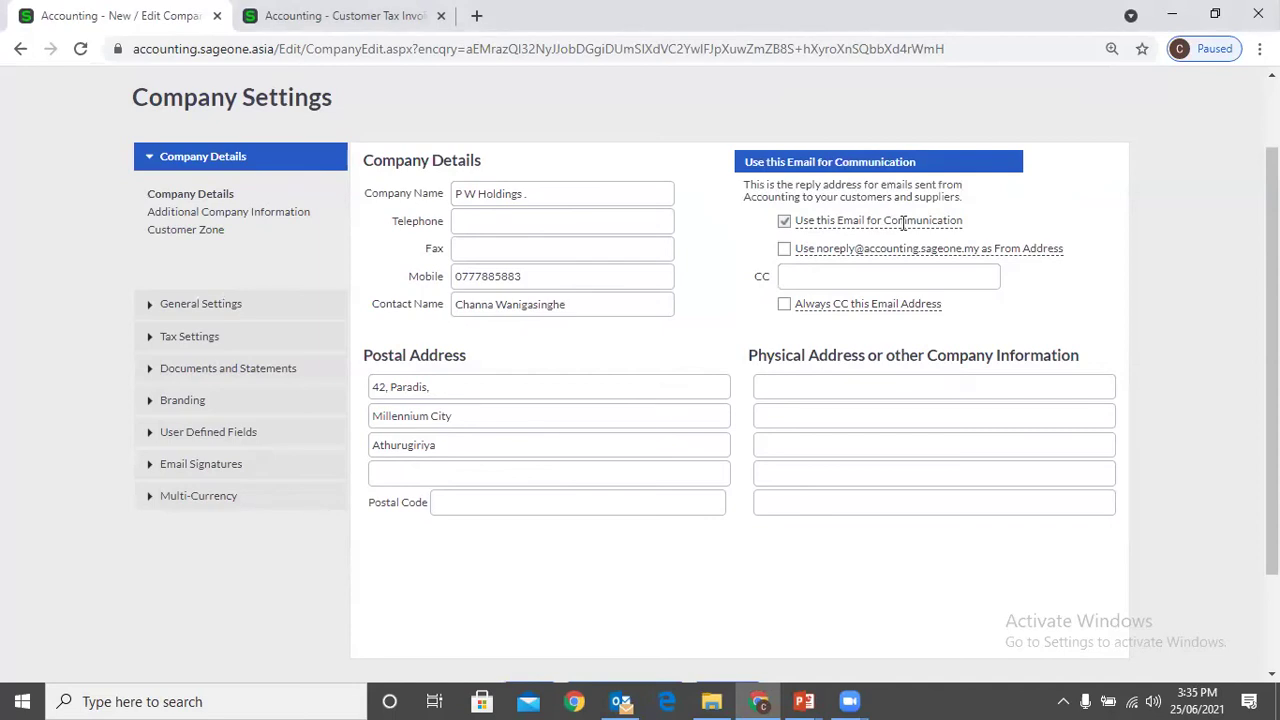
triple_click(914, 195)
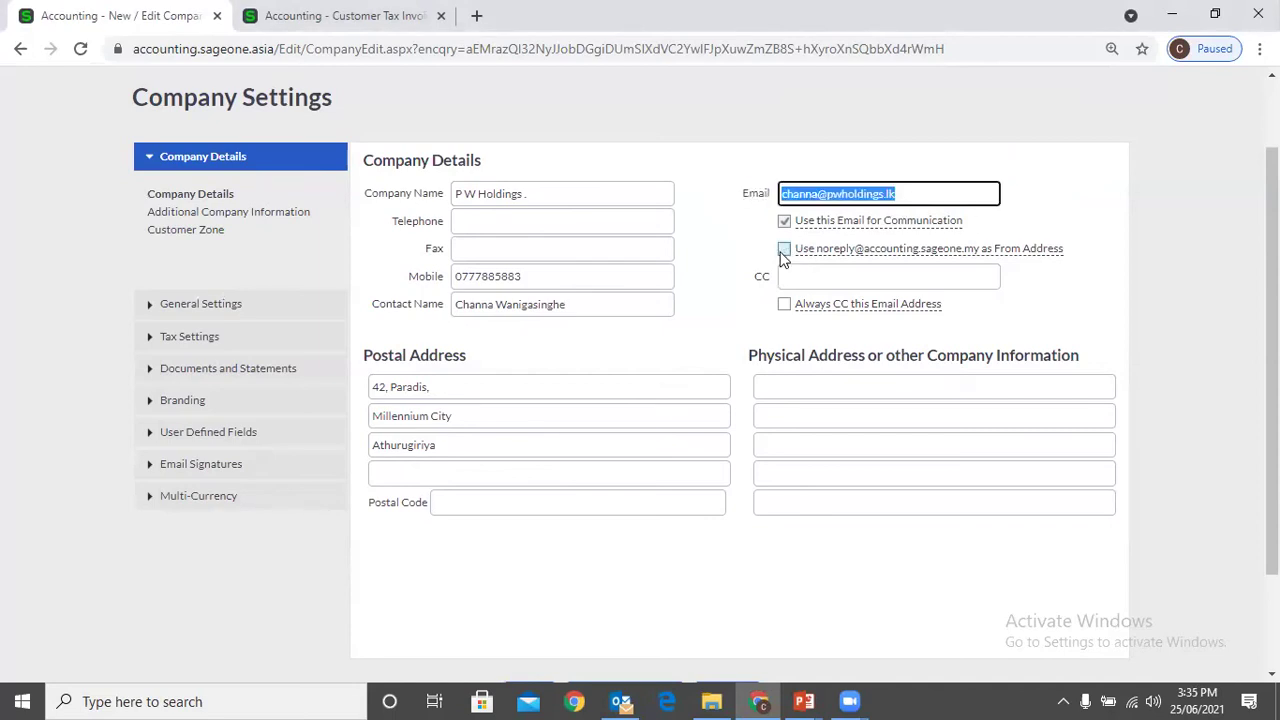
mouse_move(845, 250)
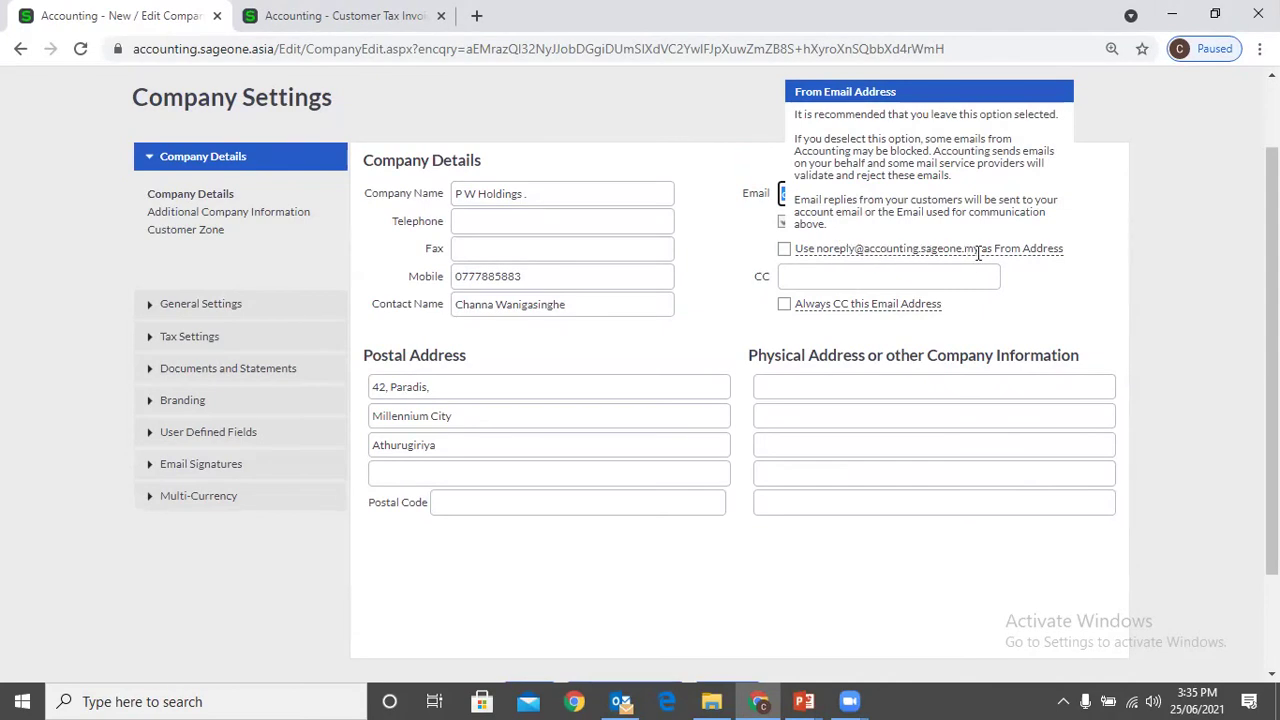
left_click(1128, 276)
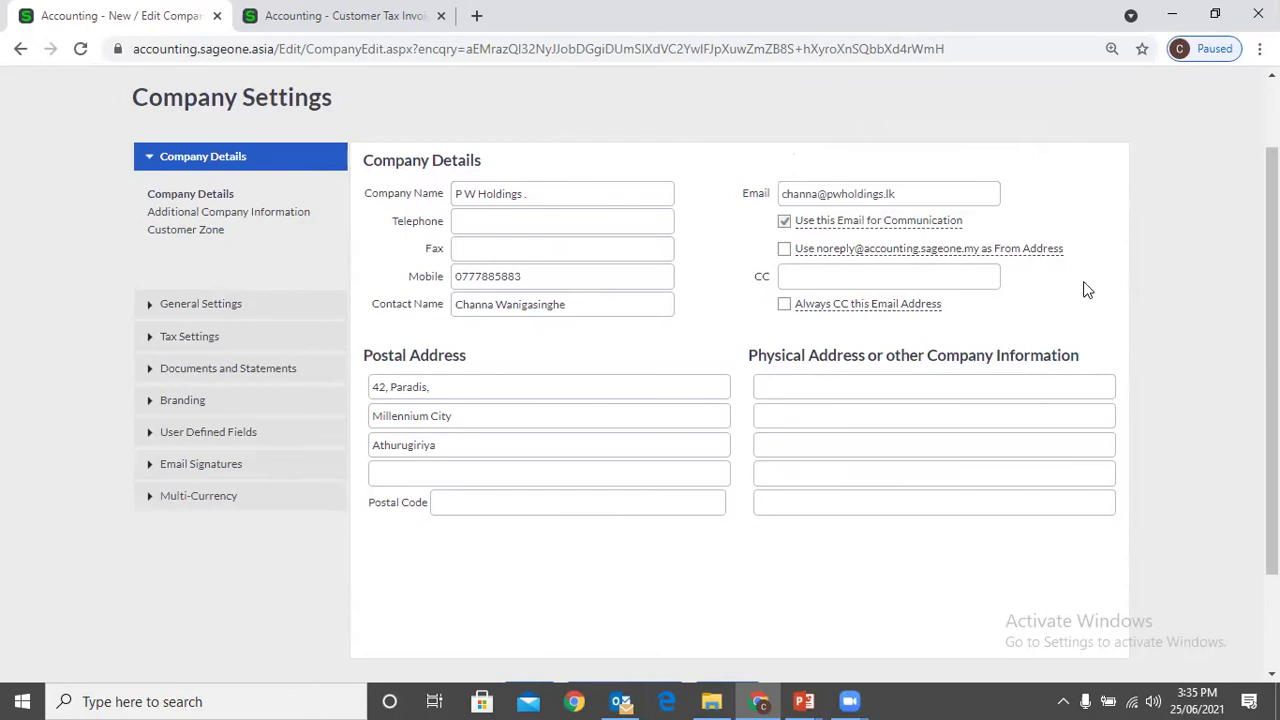
left_click(620, 701)
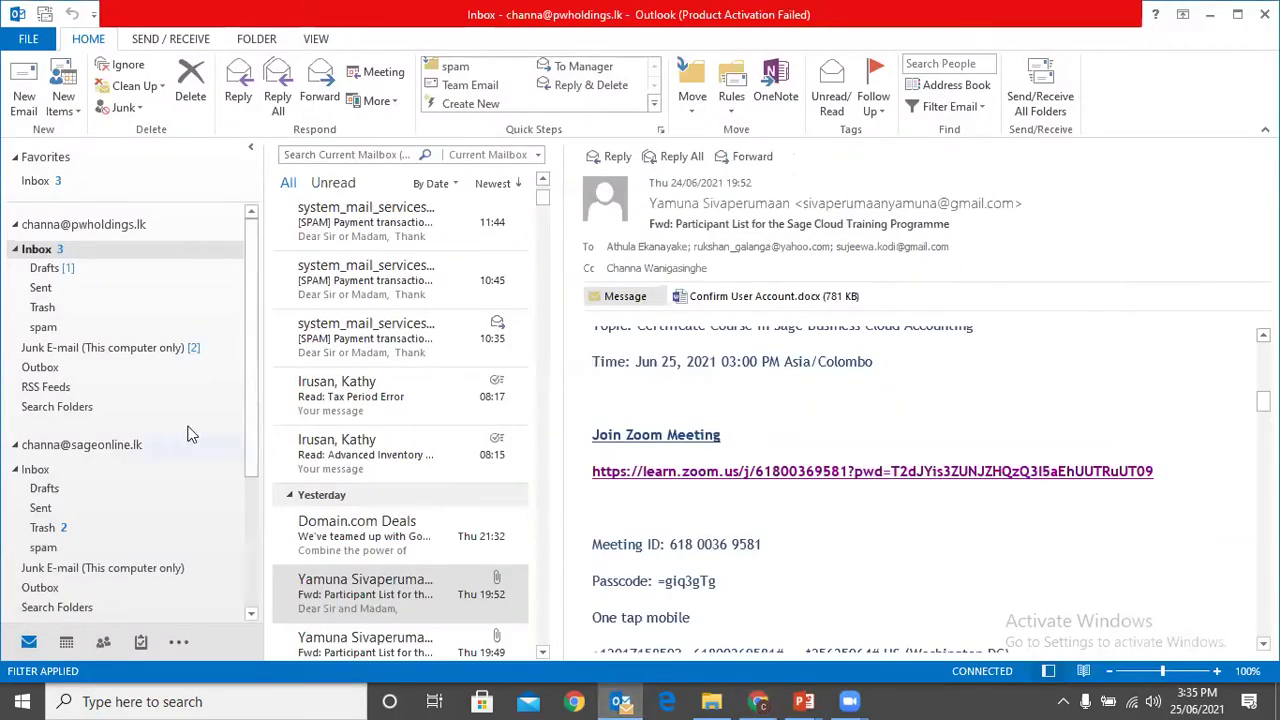
- Browse the other Inbox, Sent and Trash folders to find the Tax Invoice INV0000216 email
left_click(40, 470)
scroll(77, 474, "down", 3)
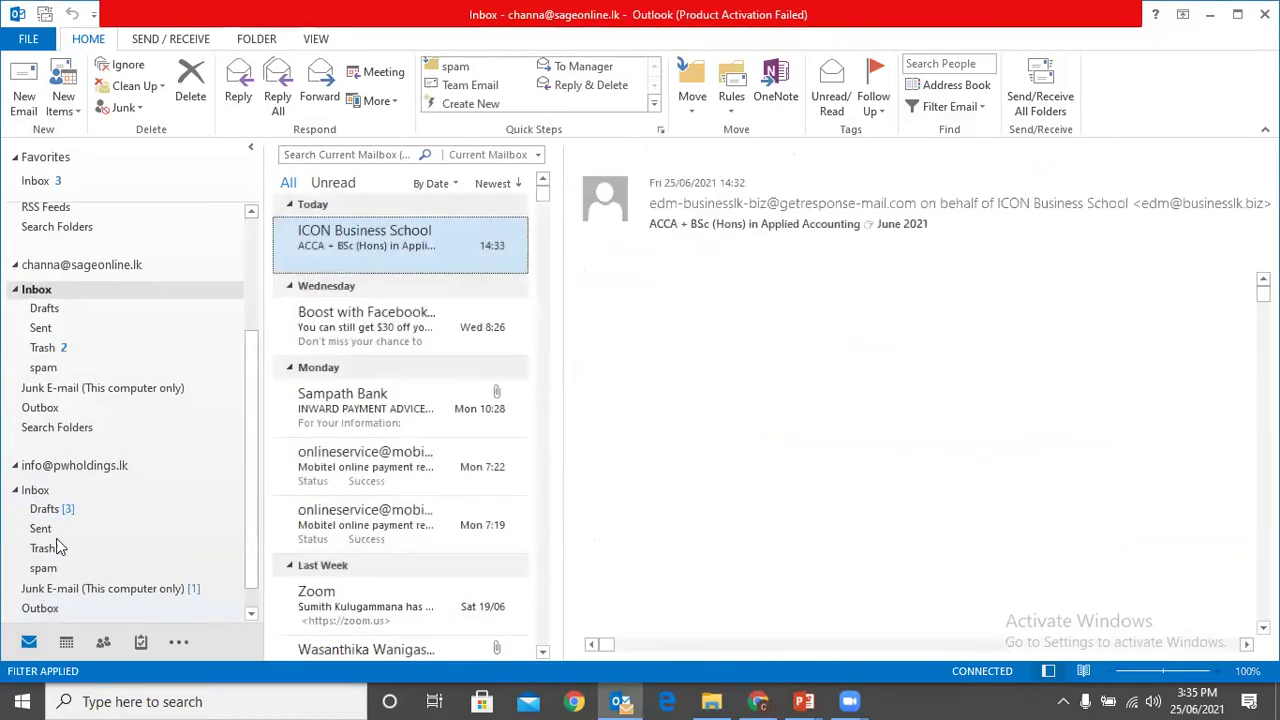
left_click(44, 530)
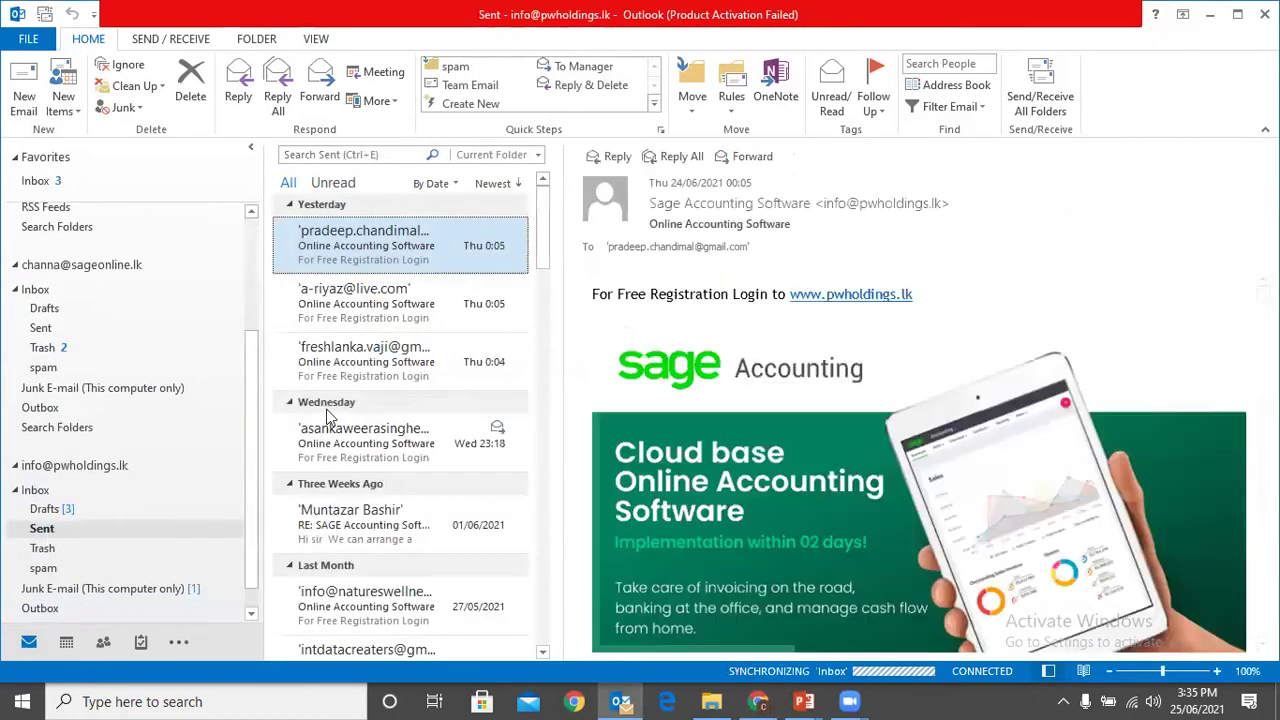
left_click(43, 549)
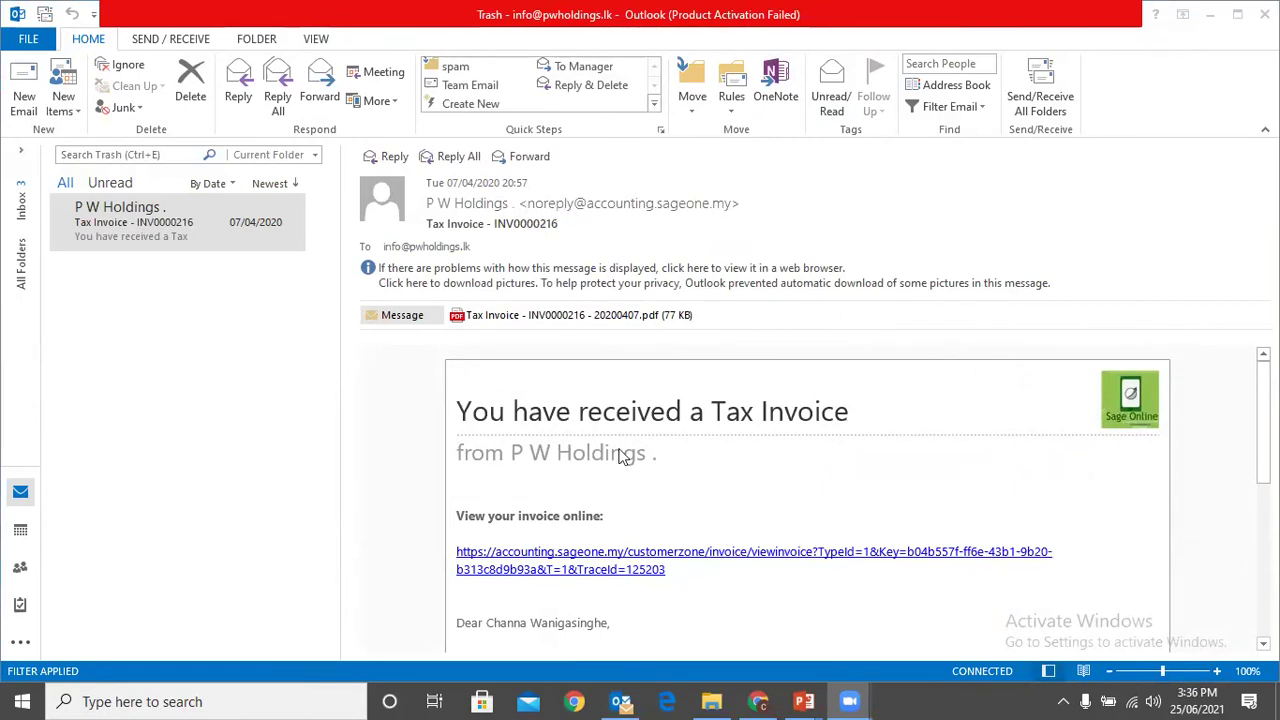
- Compare the invoice email's sender with Sage's company email settings, then bring Outlook forward
left_click(758, 701)
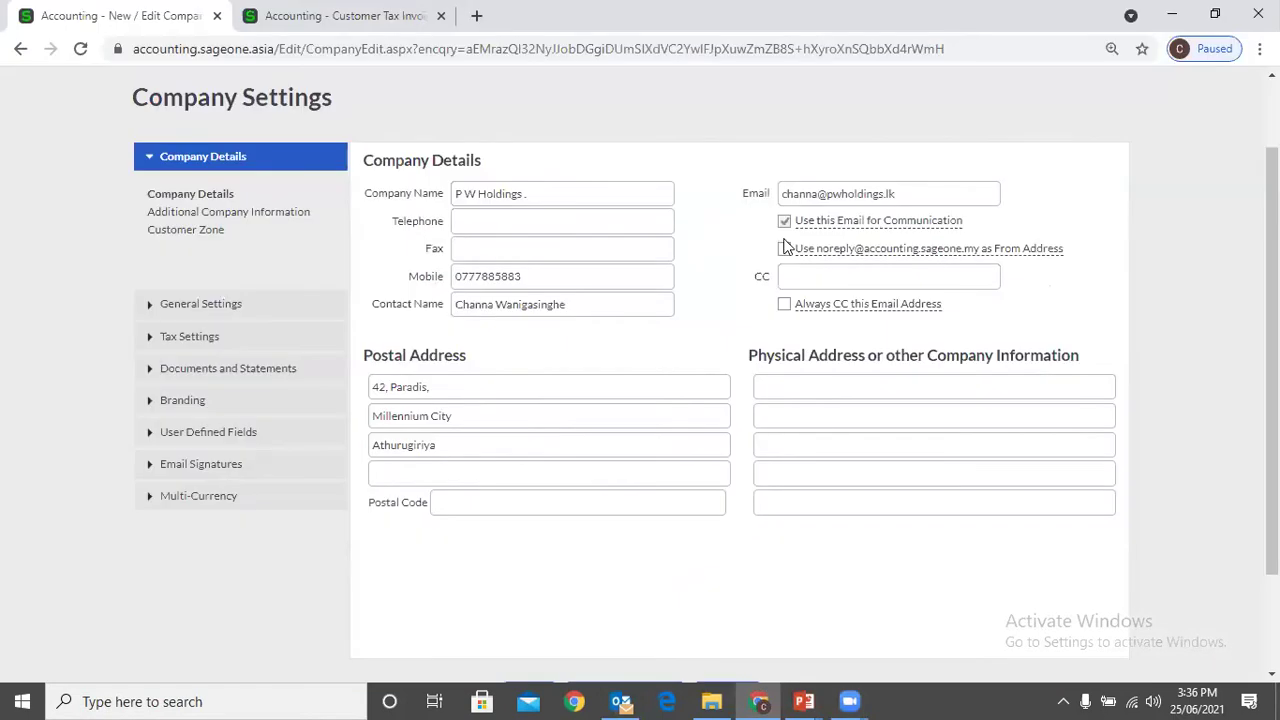
mouse_move(925, 262)
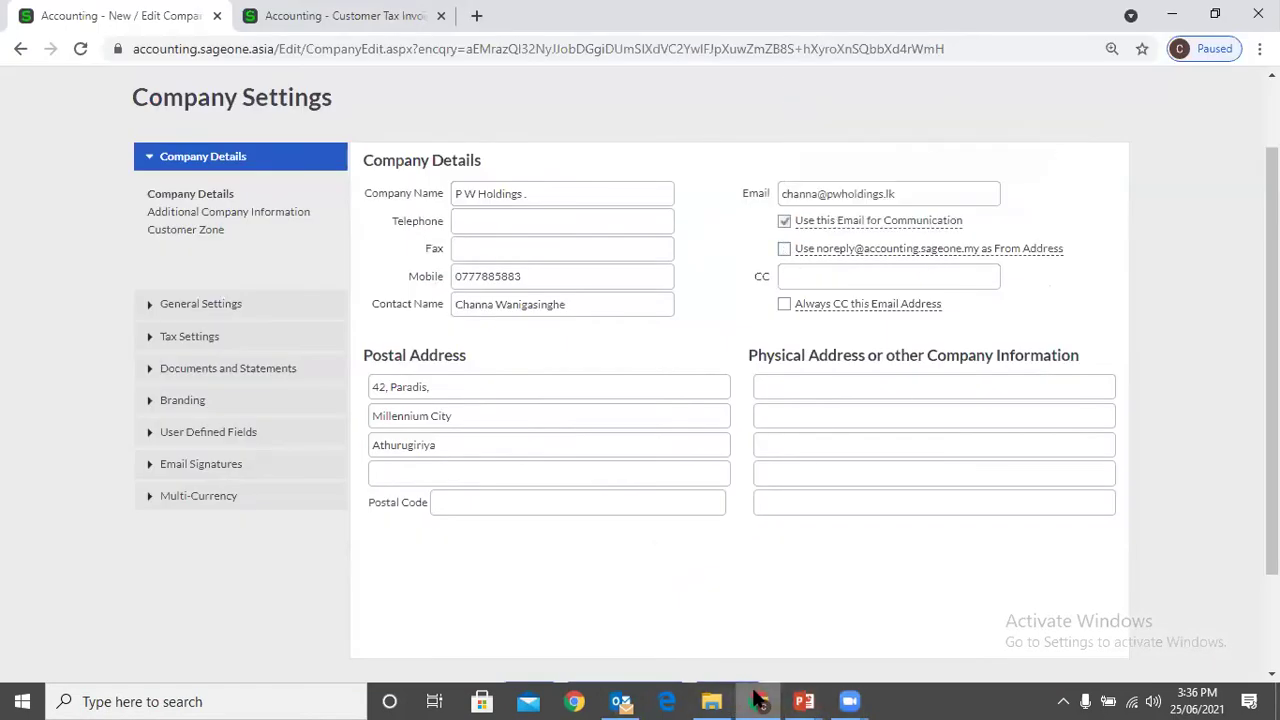
left_click(622, 701)
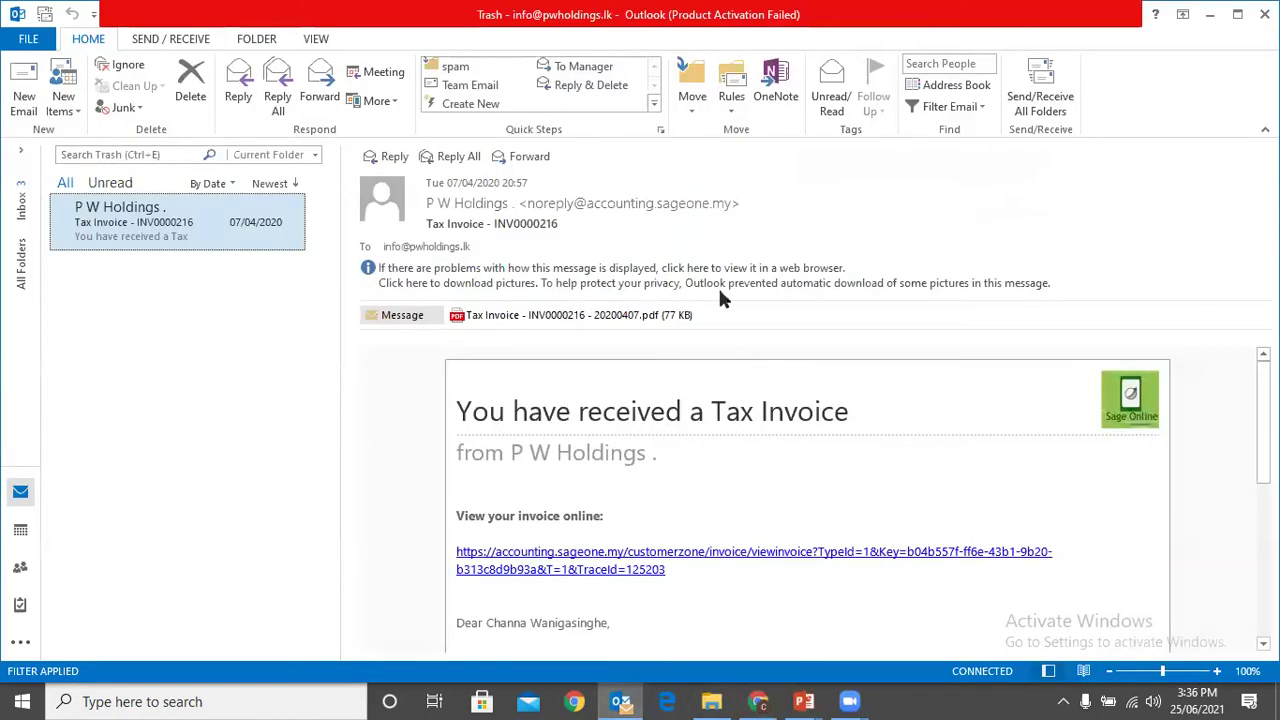
mouse_move(574, 211)
mouse_move(636, 206)
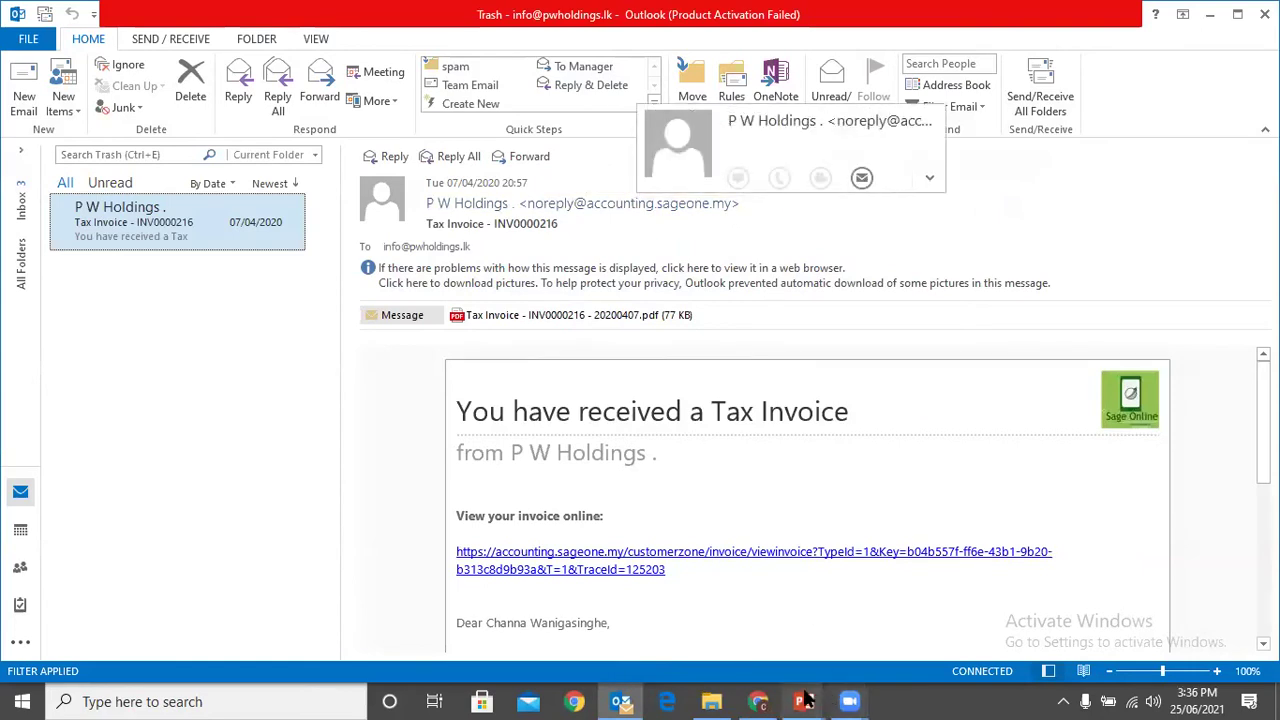
left_click(758, 701)
triple_click(903, 196)
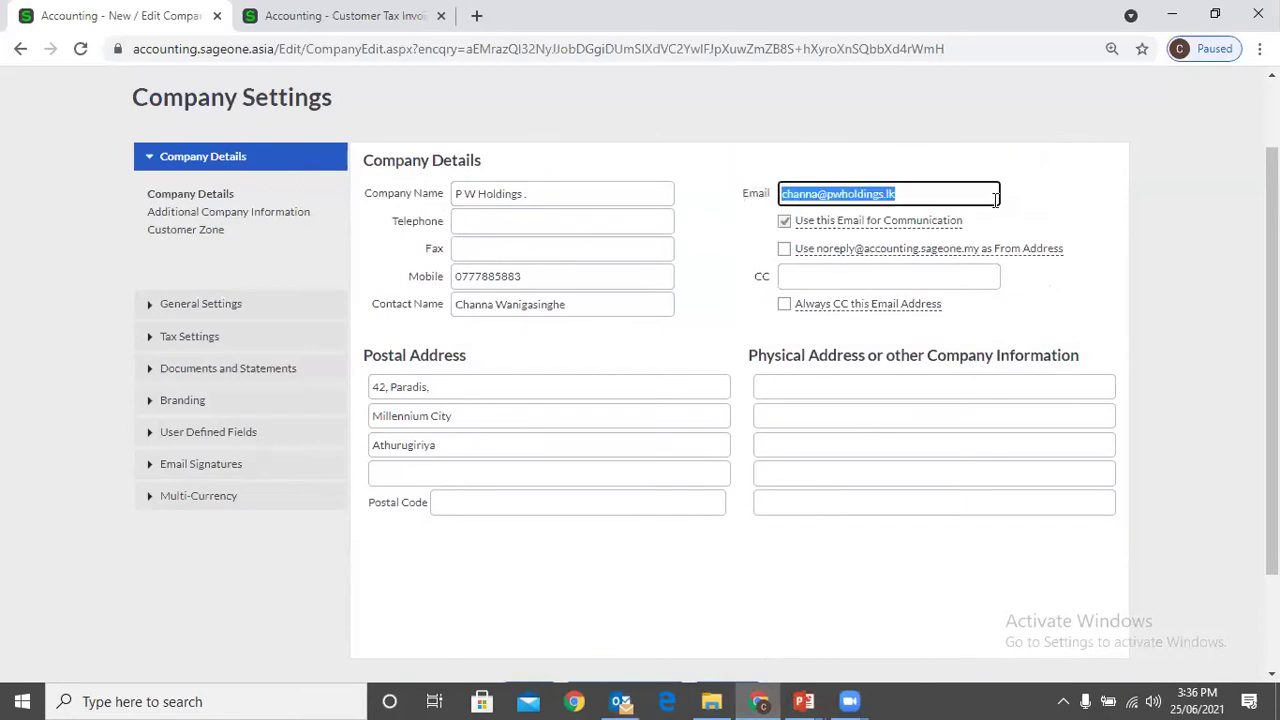
left_click(772, 700)
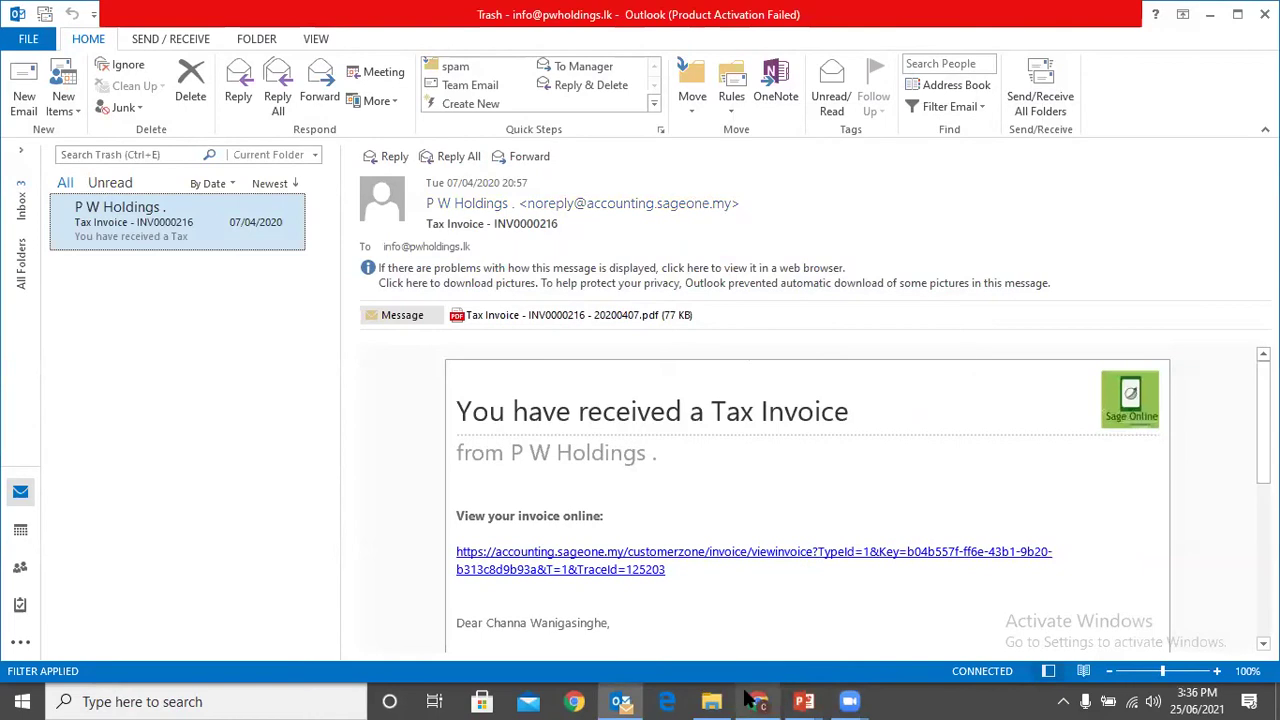
- Minimise Outlook and the Company Settings presentation, restoring the Sage Company Settings page
left_click(1209, 14)
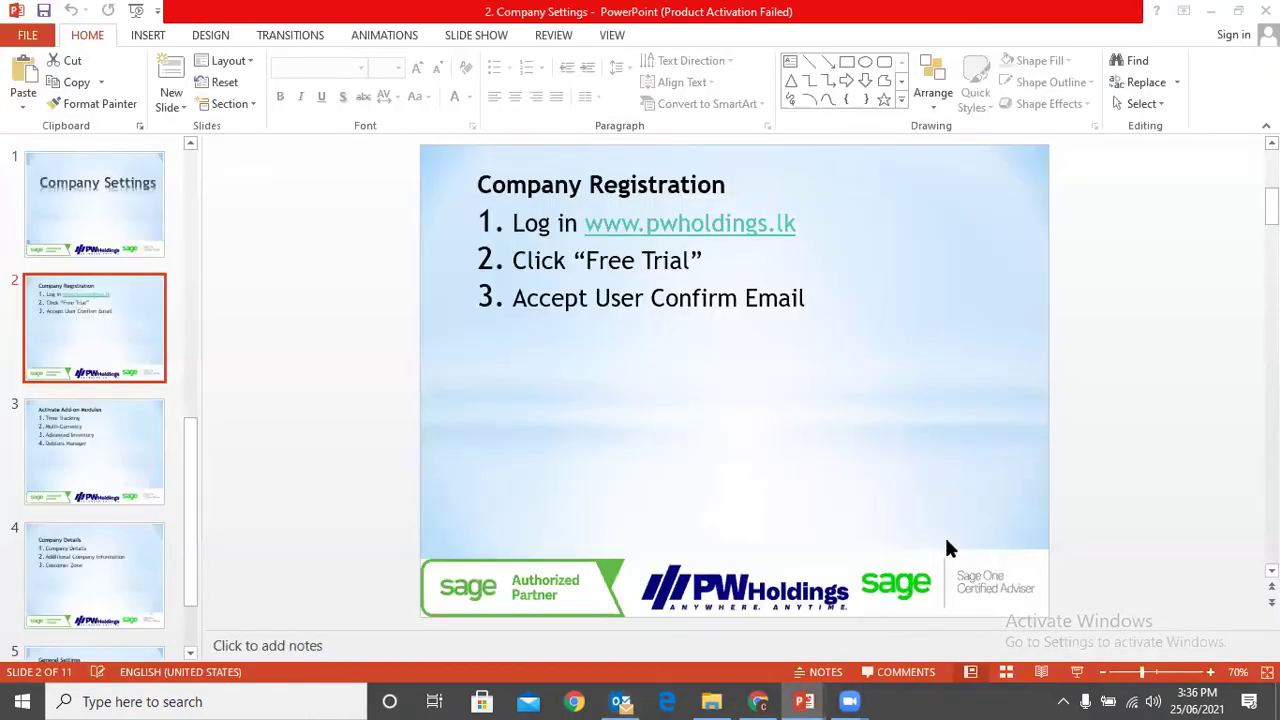
left_click(1208, 14)
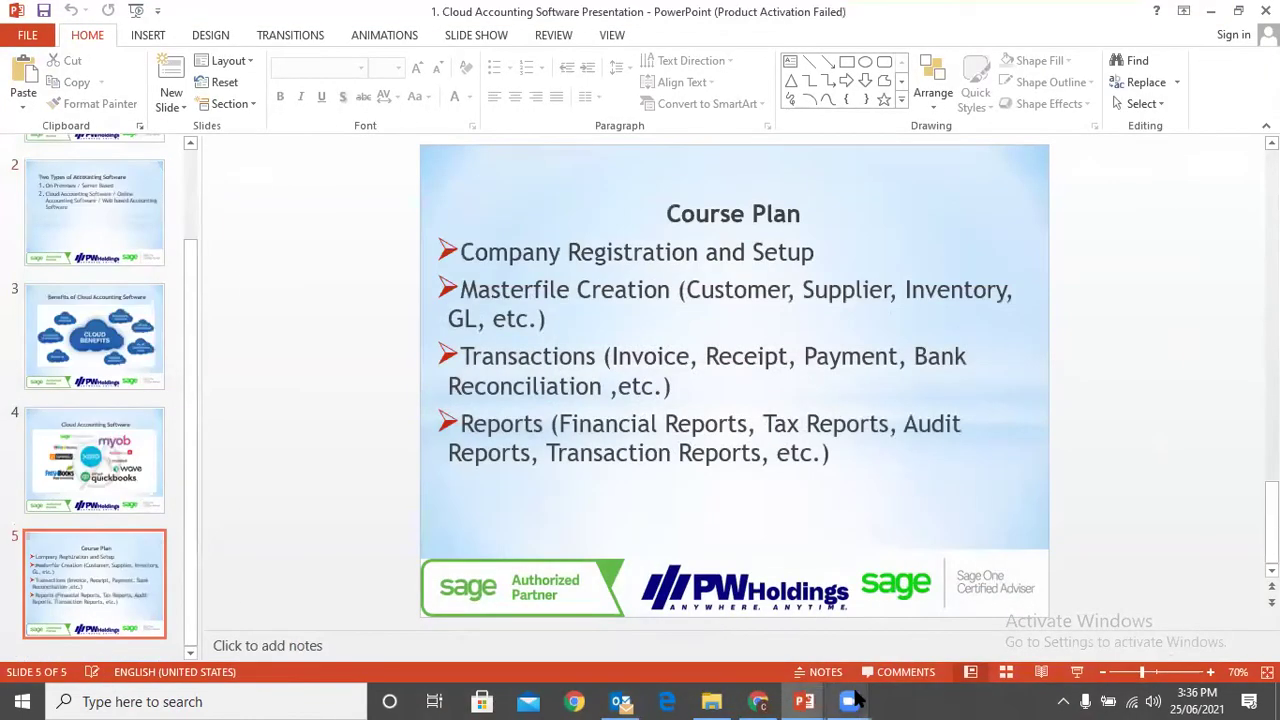
left_click(760, 700)
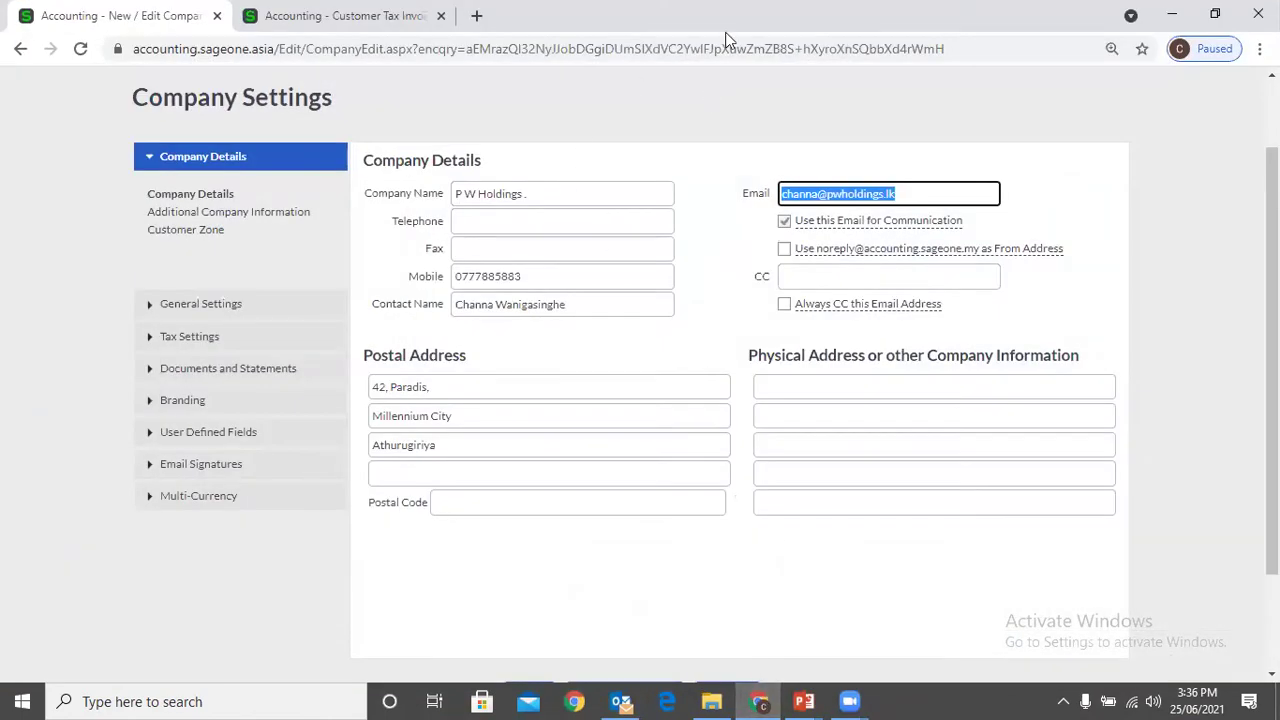
- Deselect the company email, leave the CC address blank, and tick 'Always CC this Email Address'
left_click(686, 91)
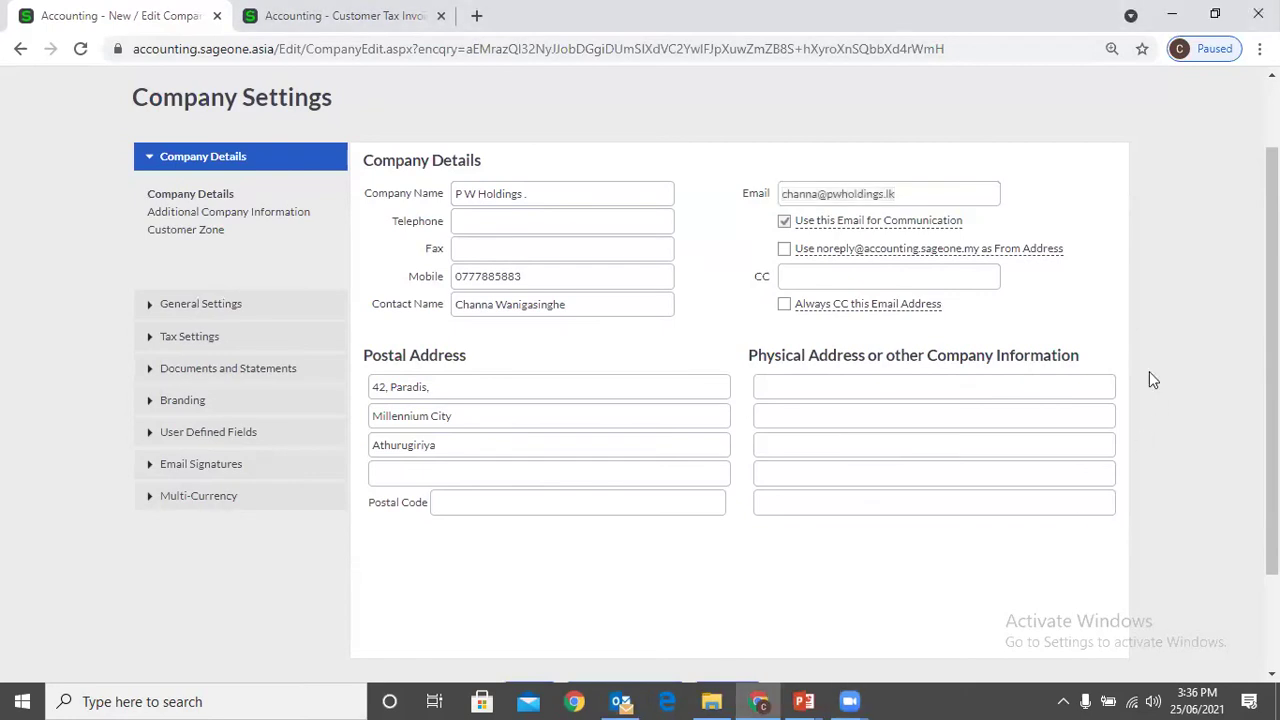
left_click(871, 280)
left_click(1150, 285)
left_click(937, 273)
left_click(1061, 274)
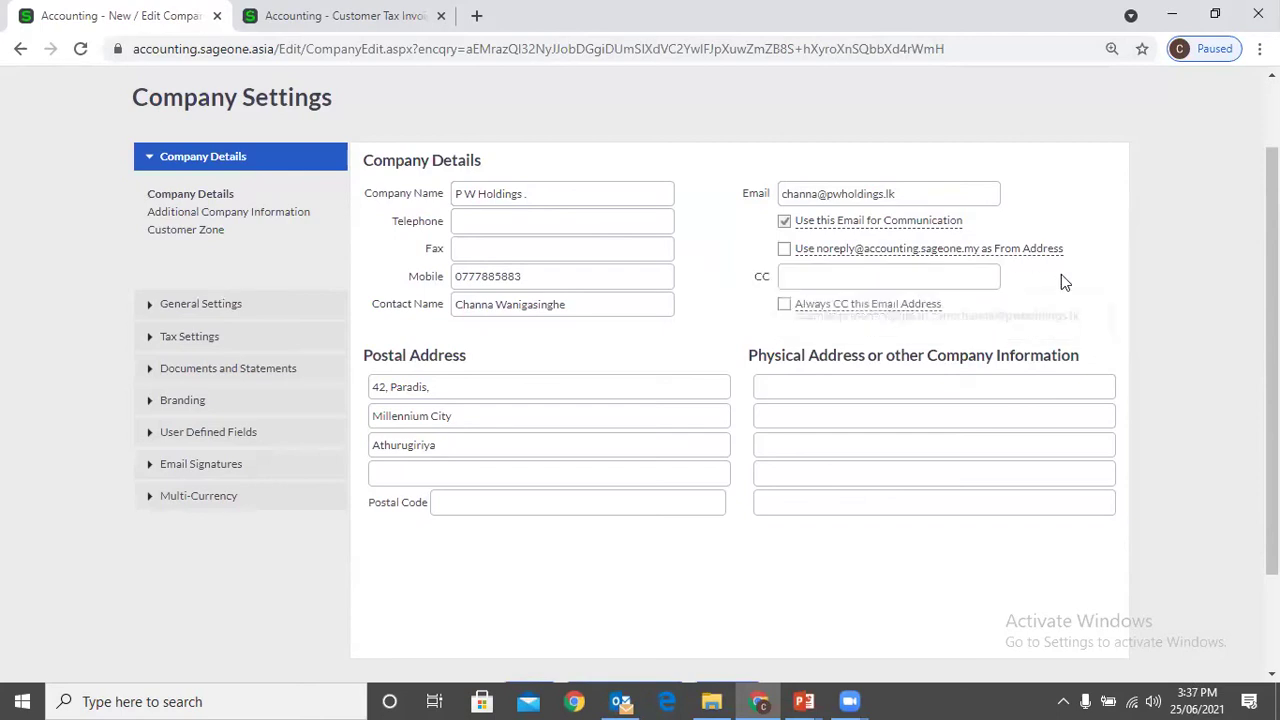
left_click(866, 272)
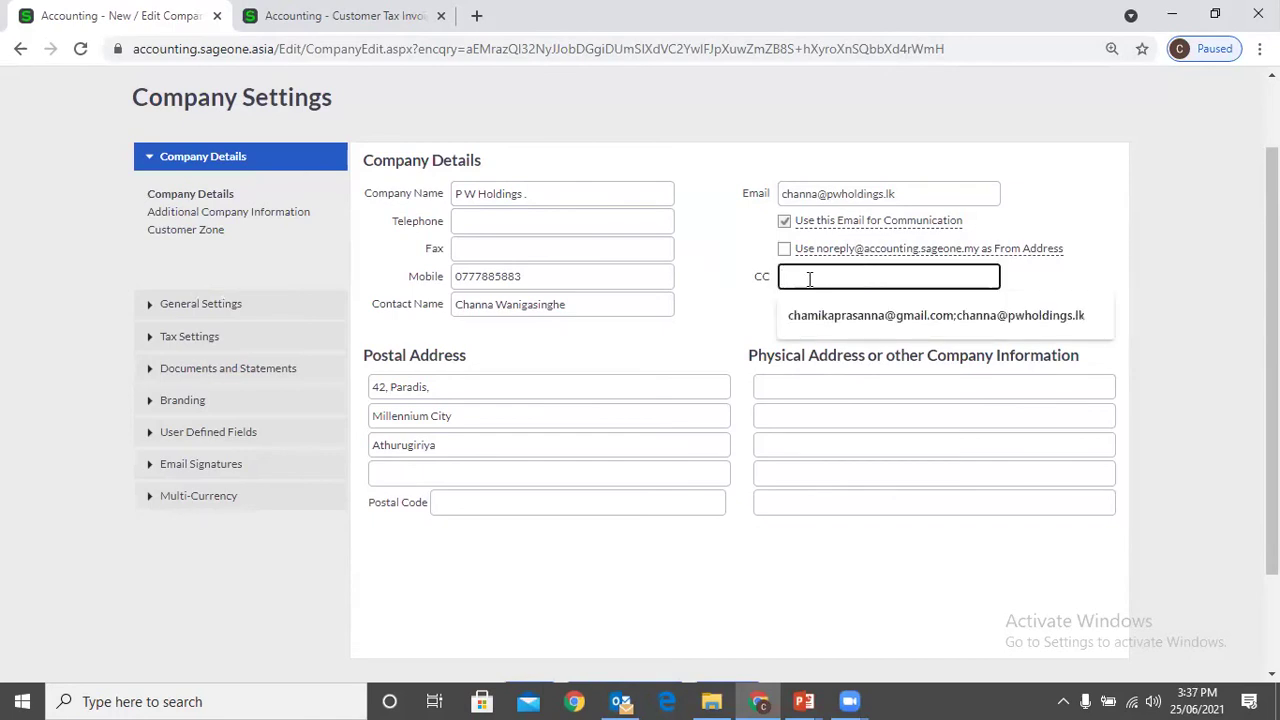
left_click(744, 305)
left_click(784, 304)
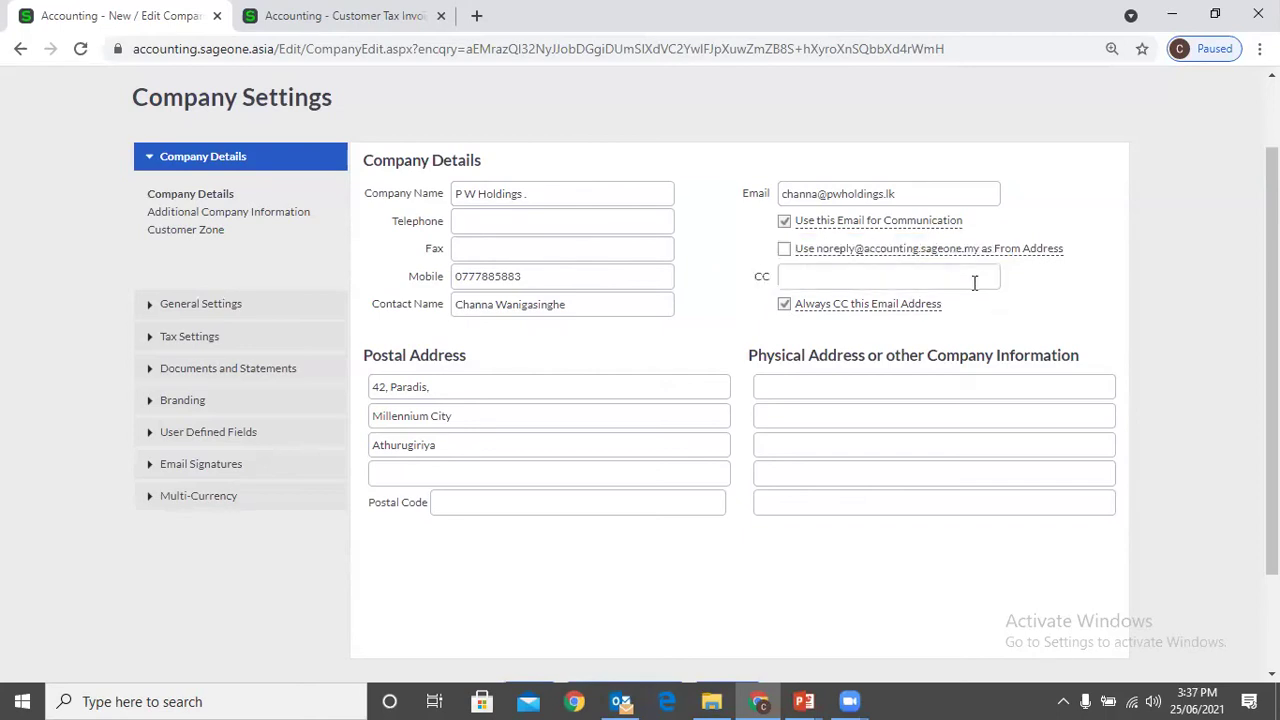
left_click(946, 277)
left_click(1072, 284)
left_click(956, 277)
left_click(785, 305)
- Leave the physical address lines blank and scroll down toward Save
left_click(767, 385)
left_click(806, 495)
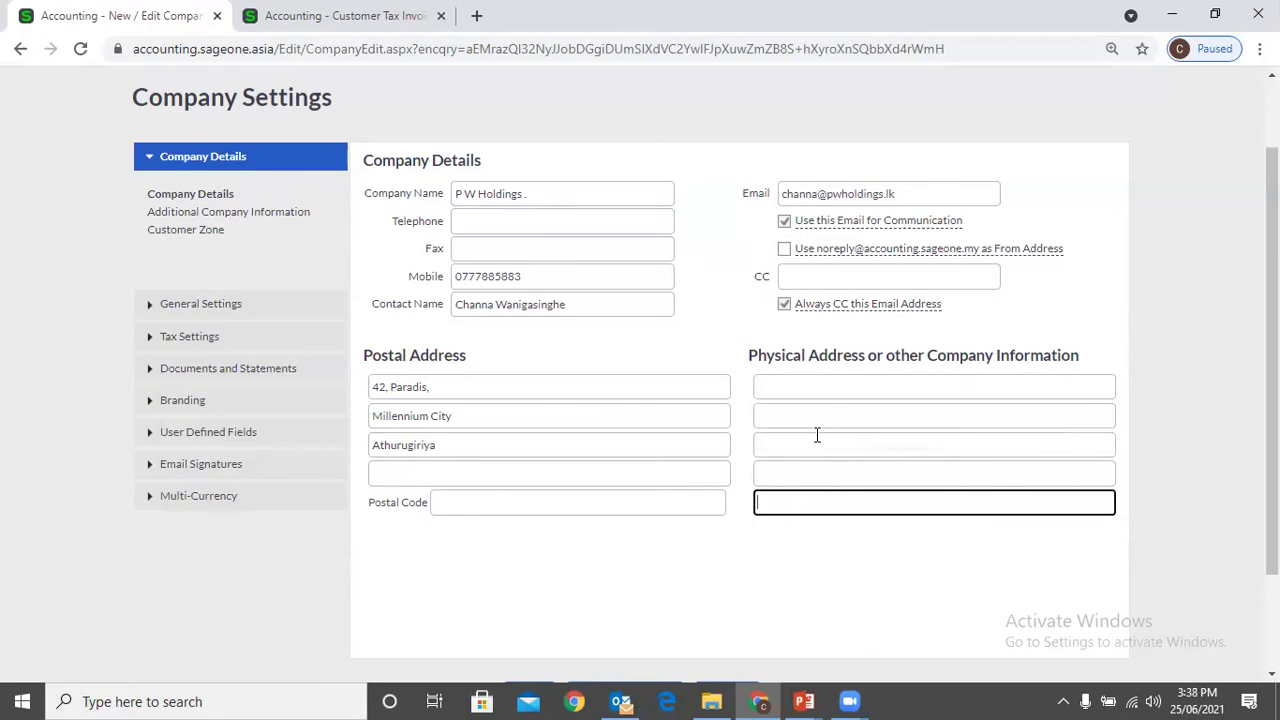
left_click(817, 389)
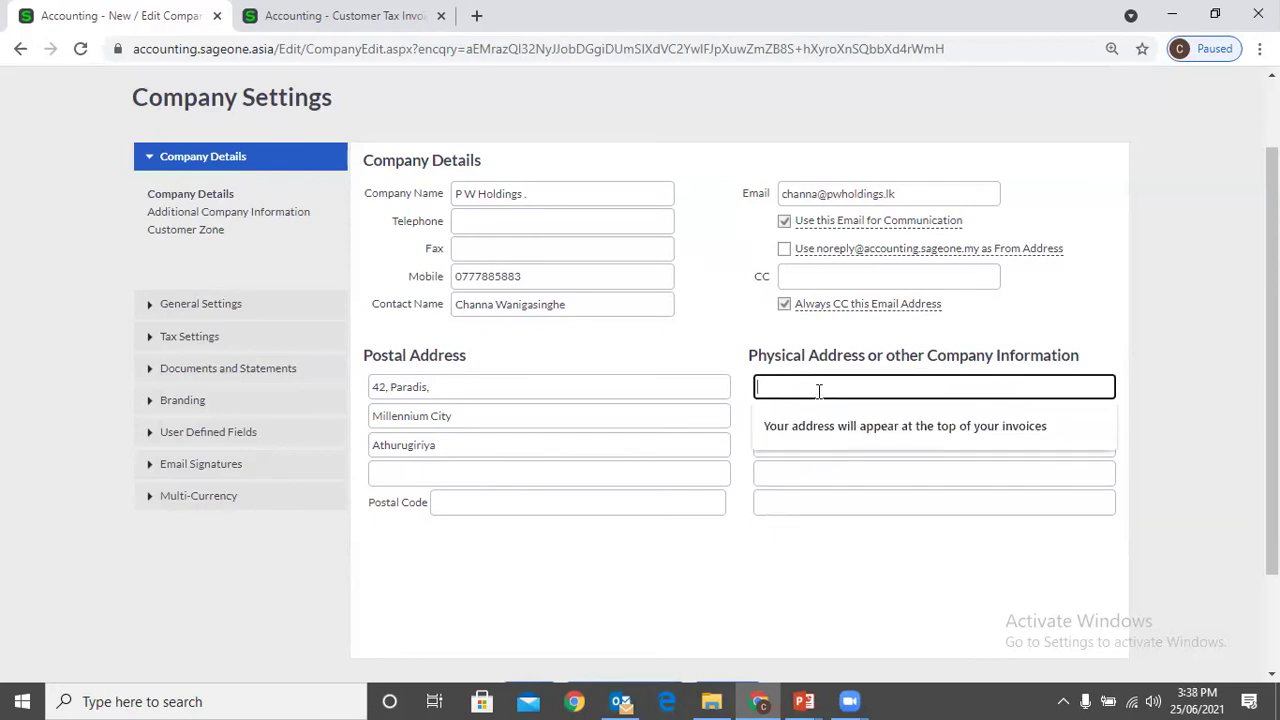
left_click(1046, 303)
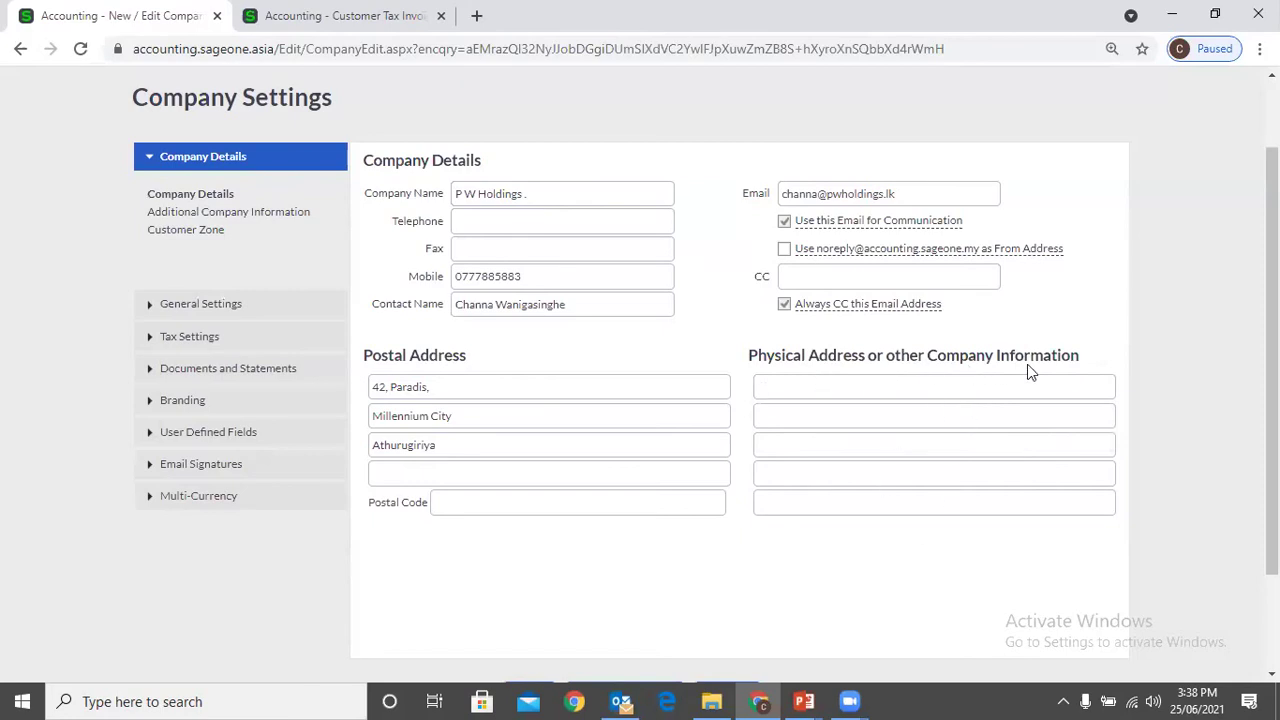
scroll(983, 507, "down", 2)
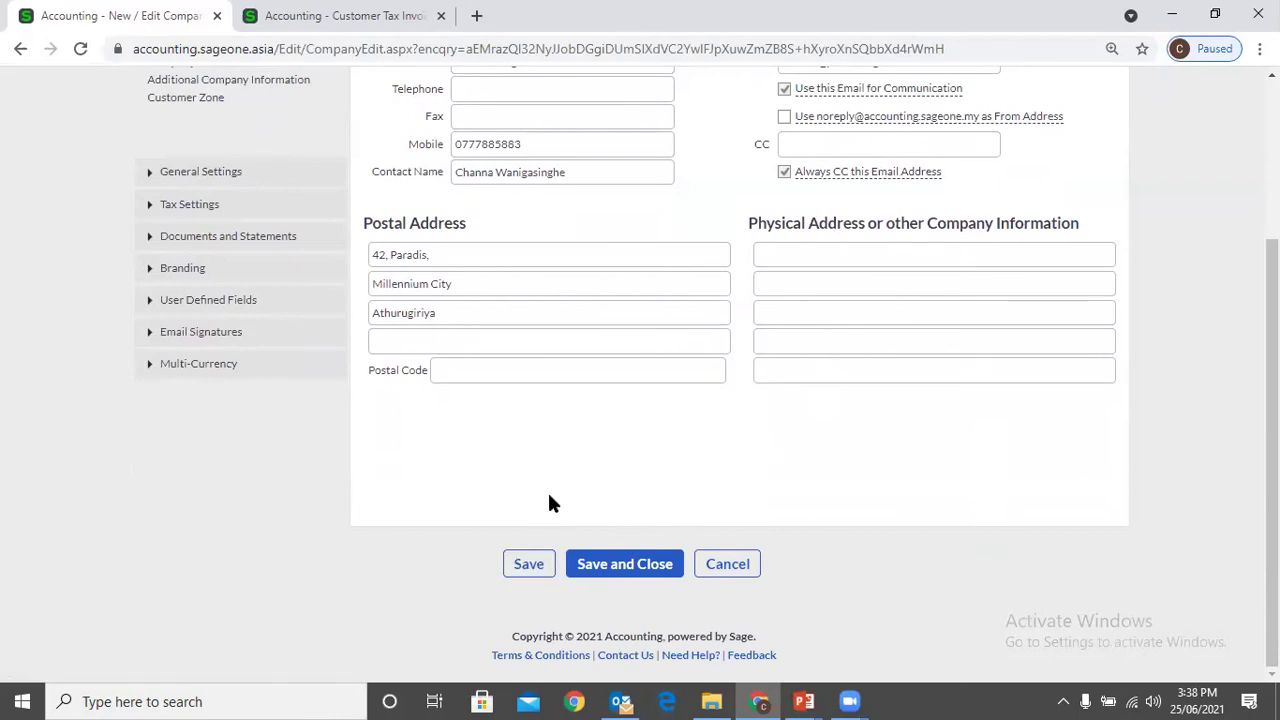
scroll(548, 503, "up", 1)
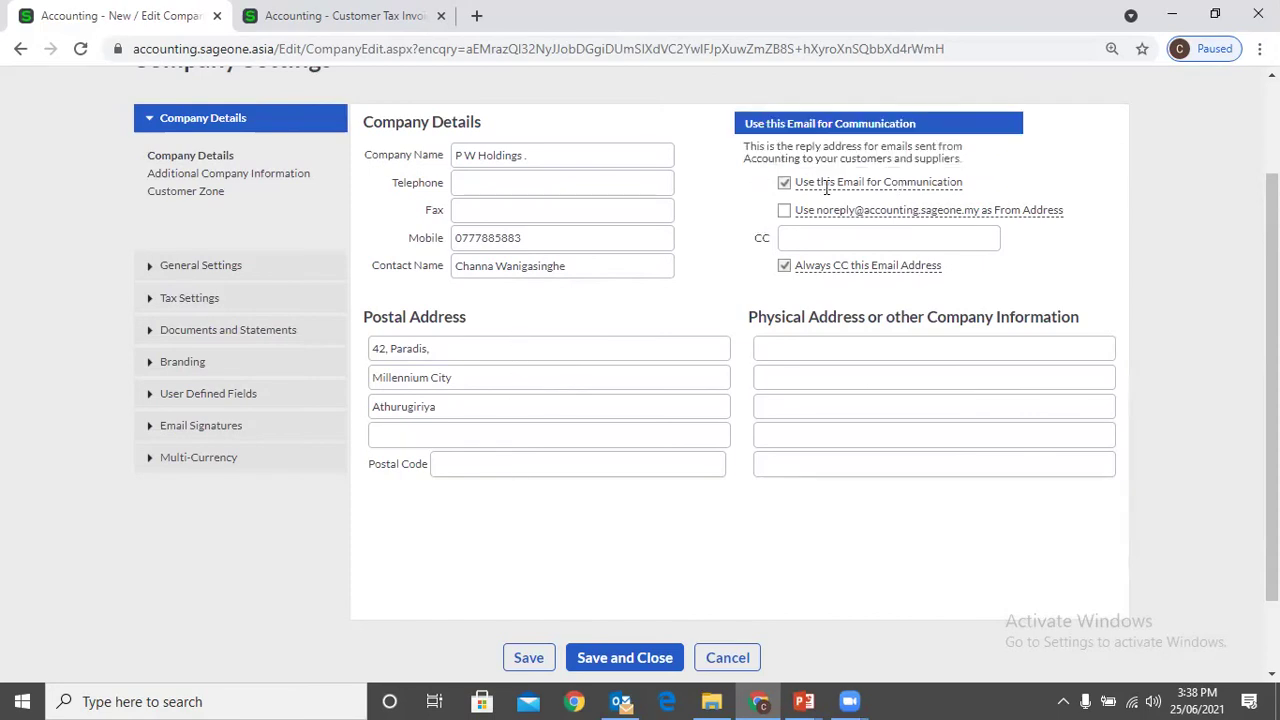
mouse_move(812, 187)
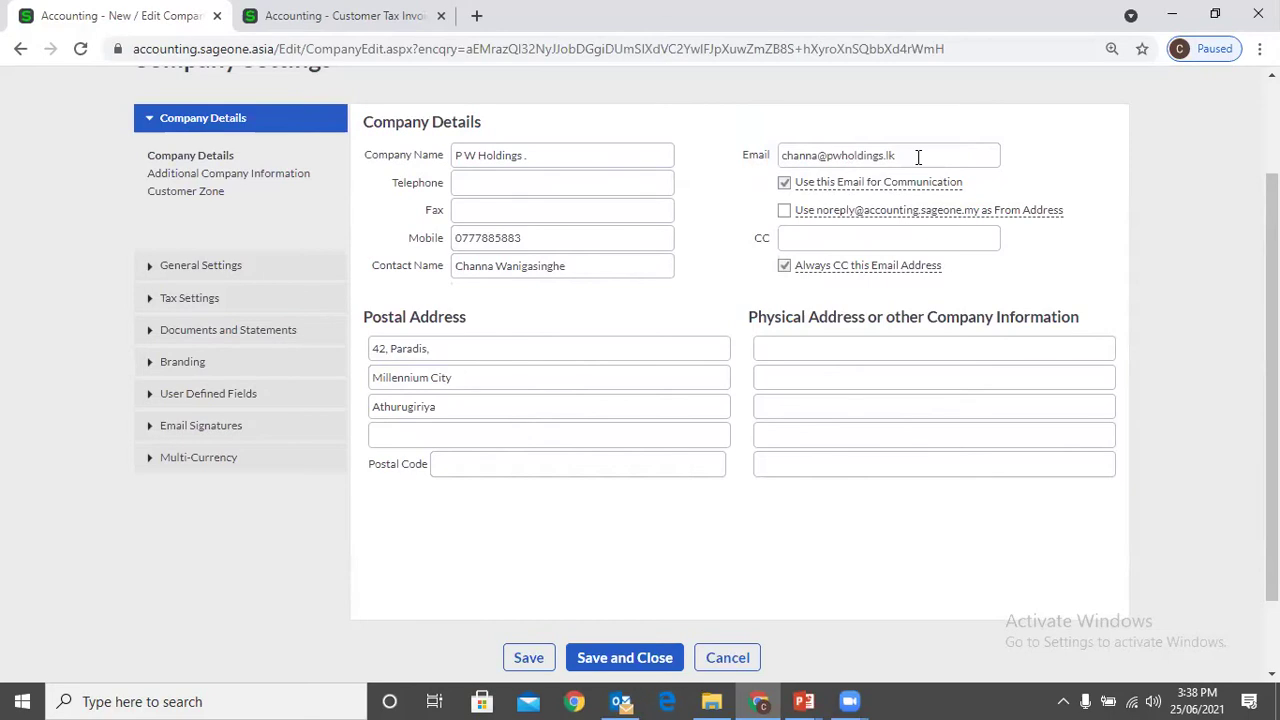
triple_click(918, 157)
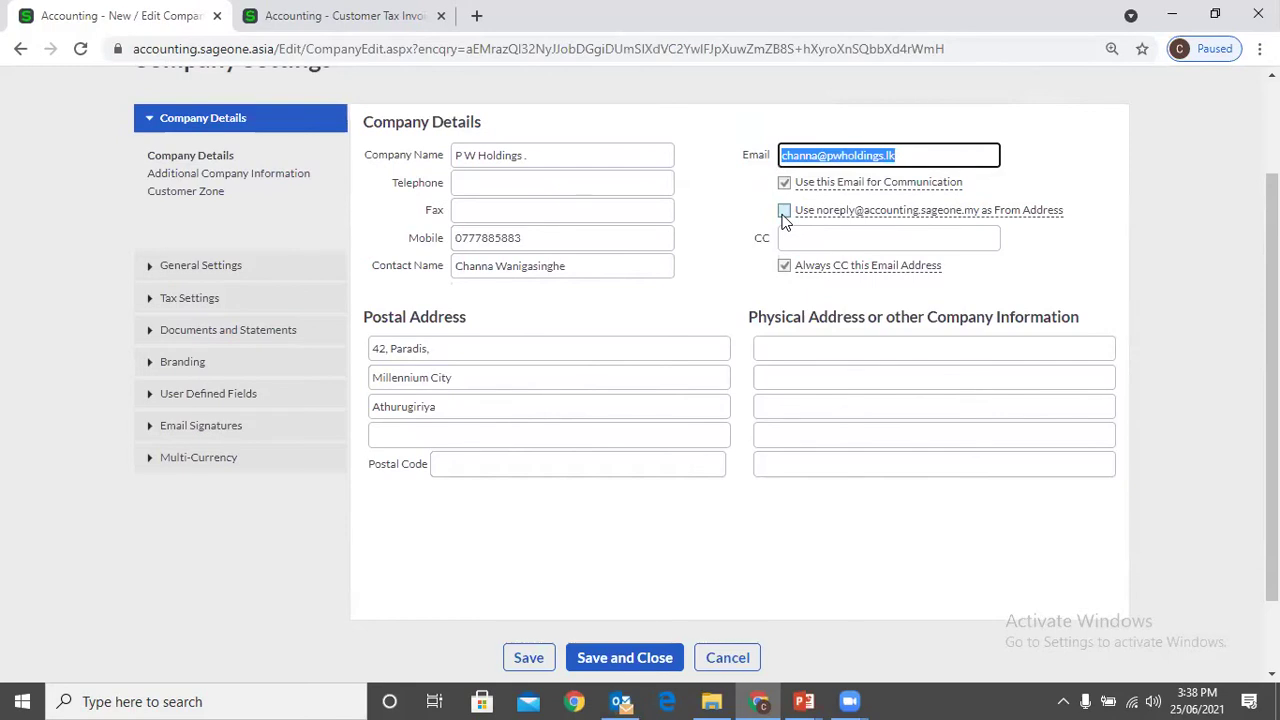
mouse_move(870, 212)
left_click(1030, 243)
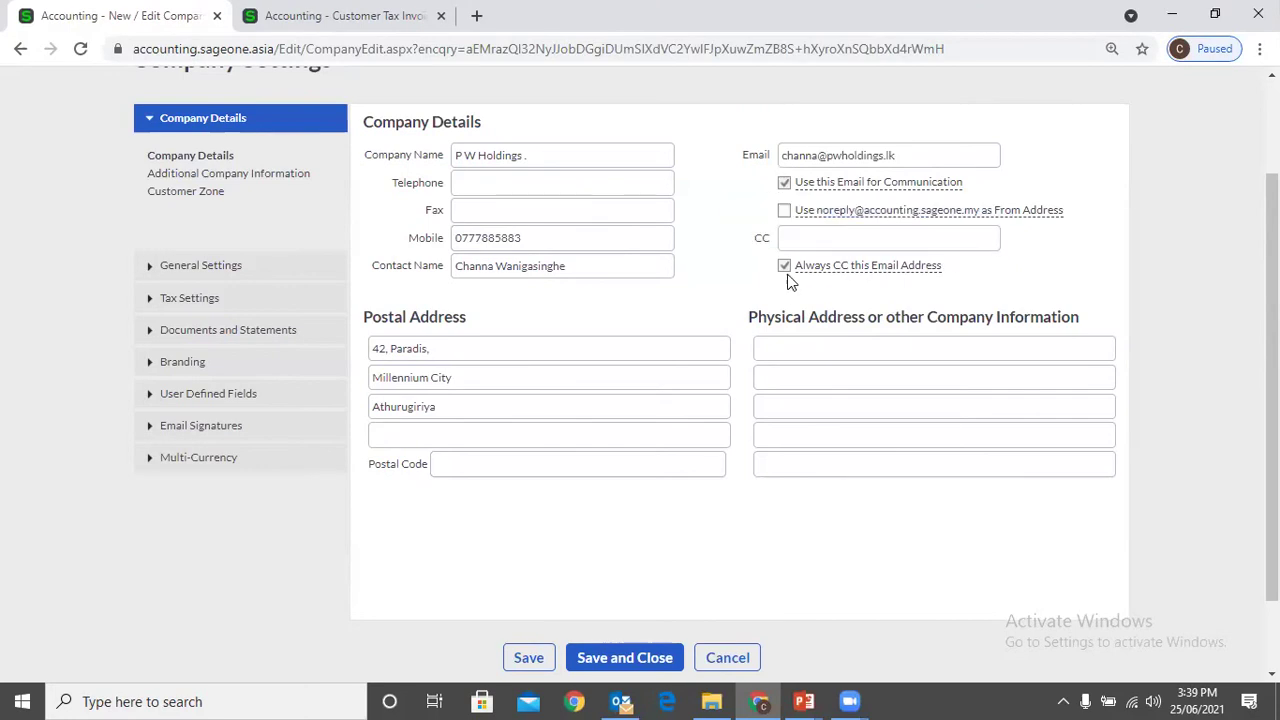
left_click(963, 241)
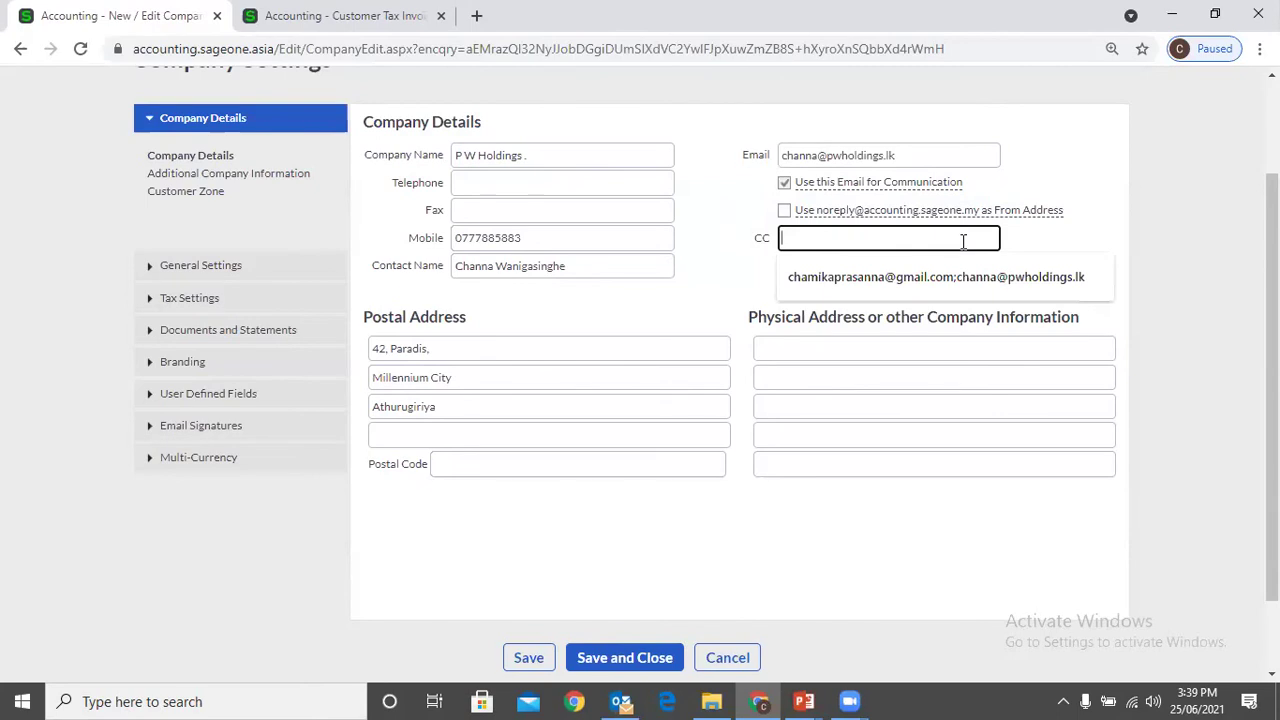
left_click(1060, 241)
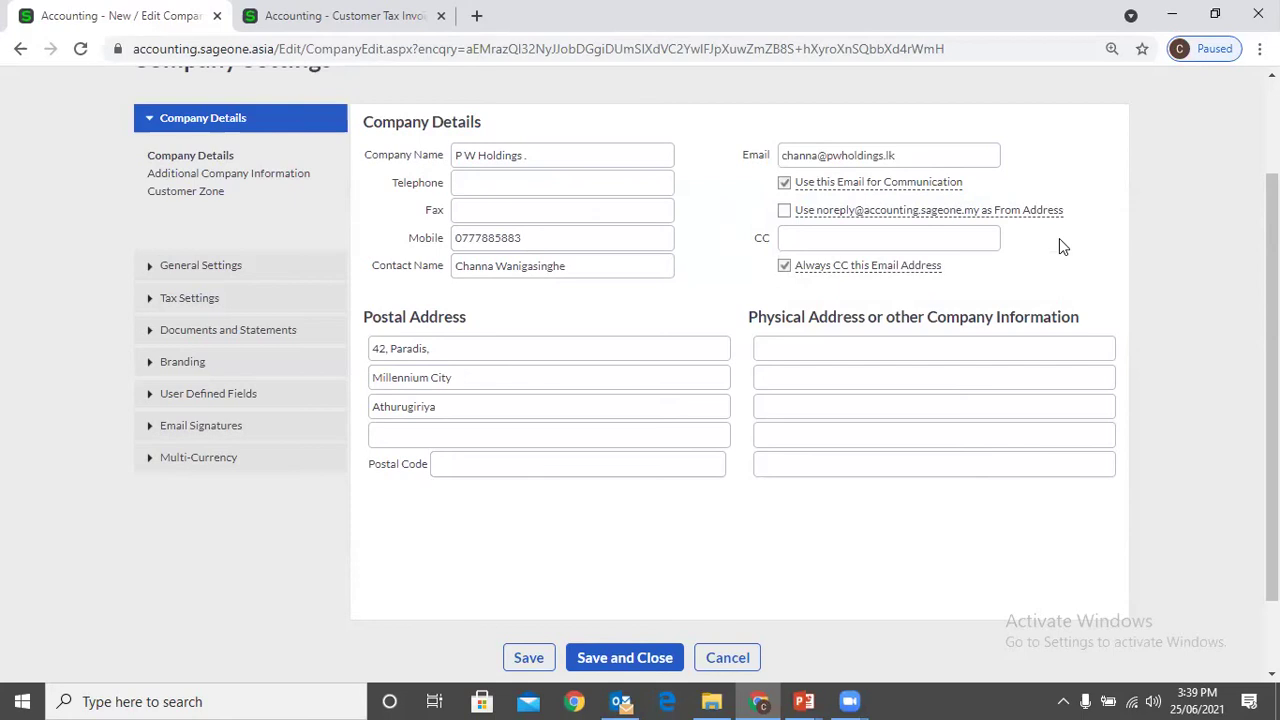
left_click(978, 235)
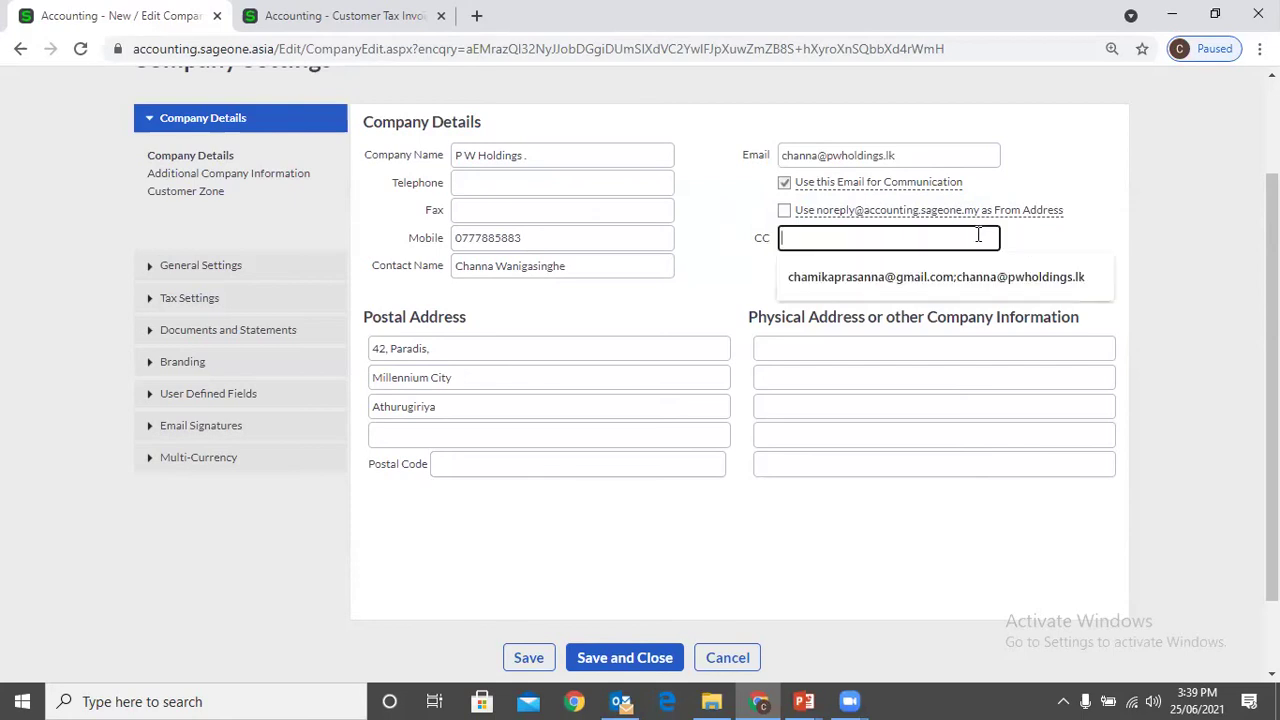
left_click(1103, 168)
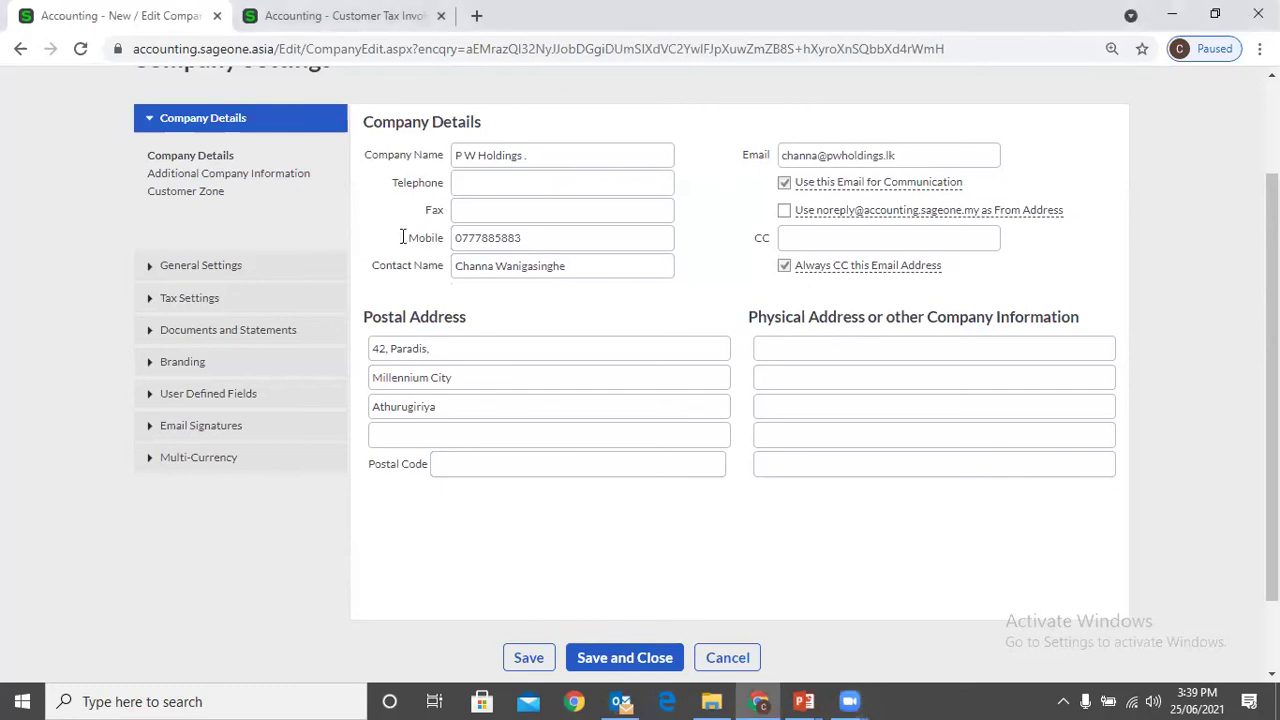
- Open the Additional Company Information section, briefly returning to Company Details and back
left_click(283, 174)
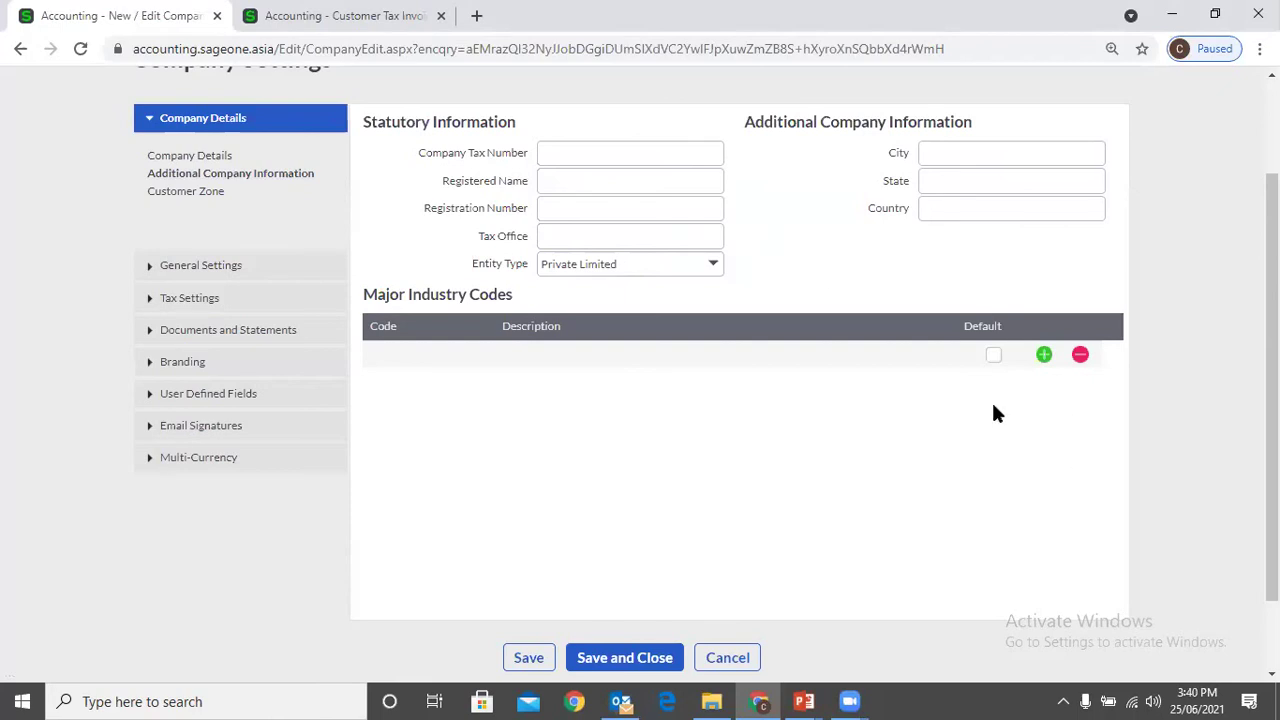
left_click(620, 157)
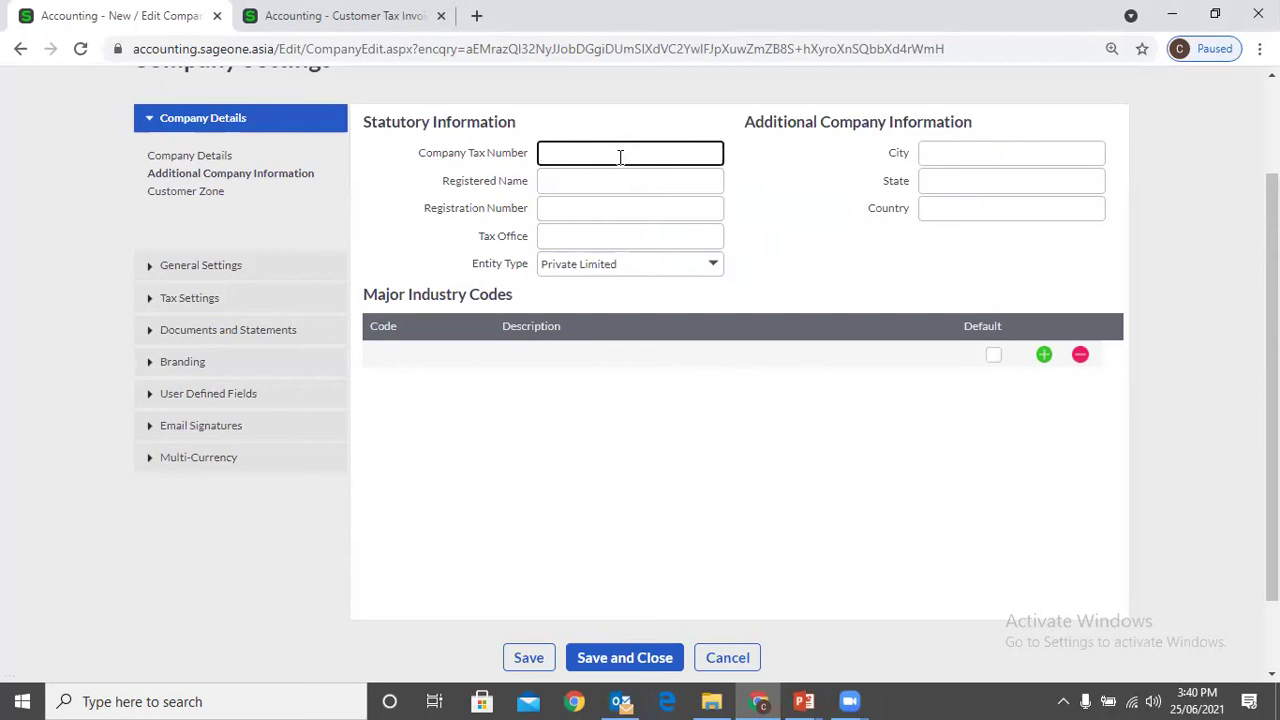
left_click(618, 175)
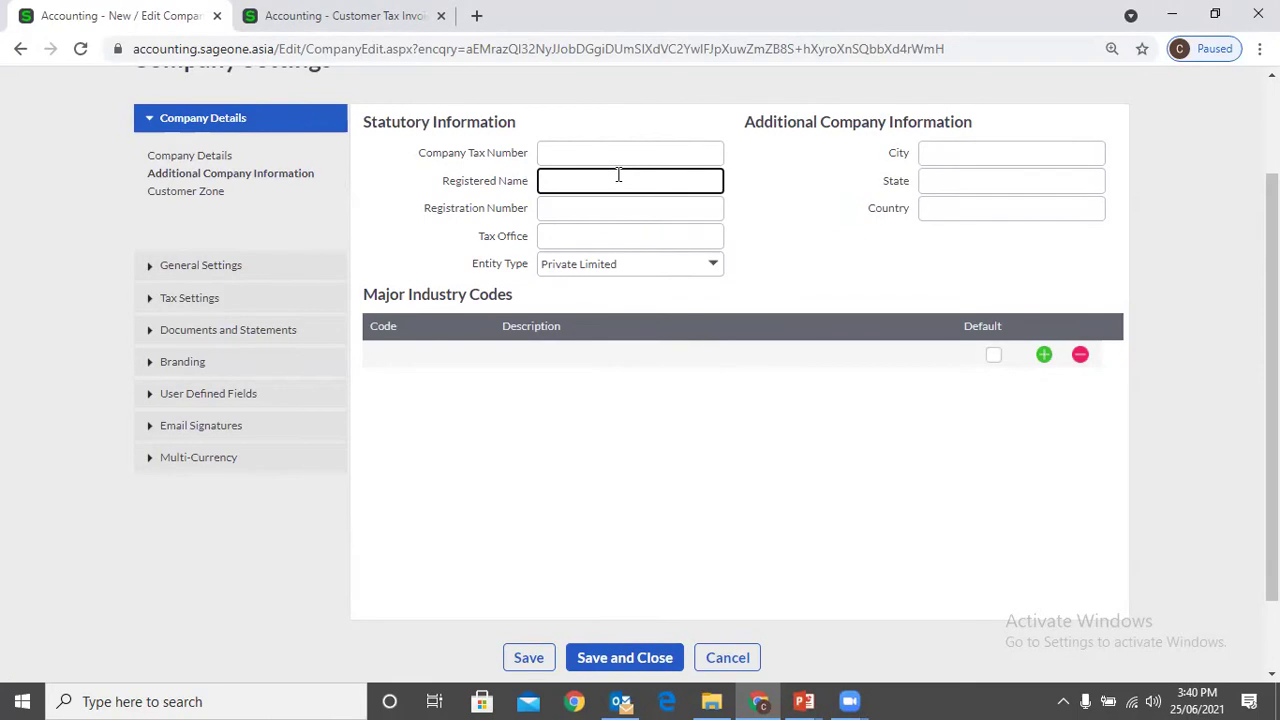
left_click(180, 163)
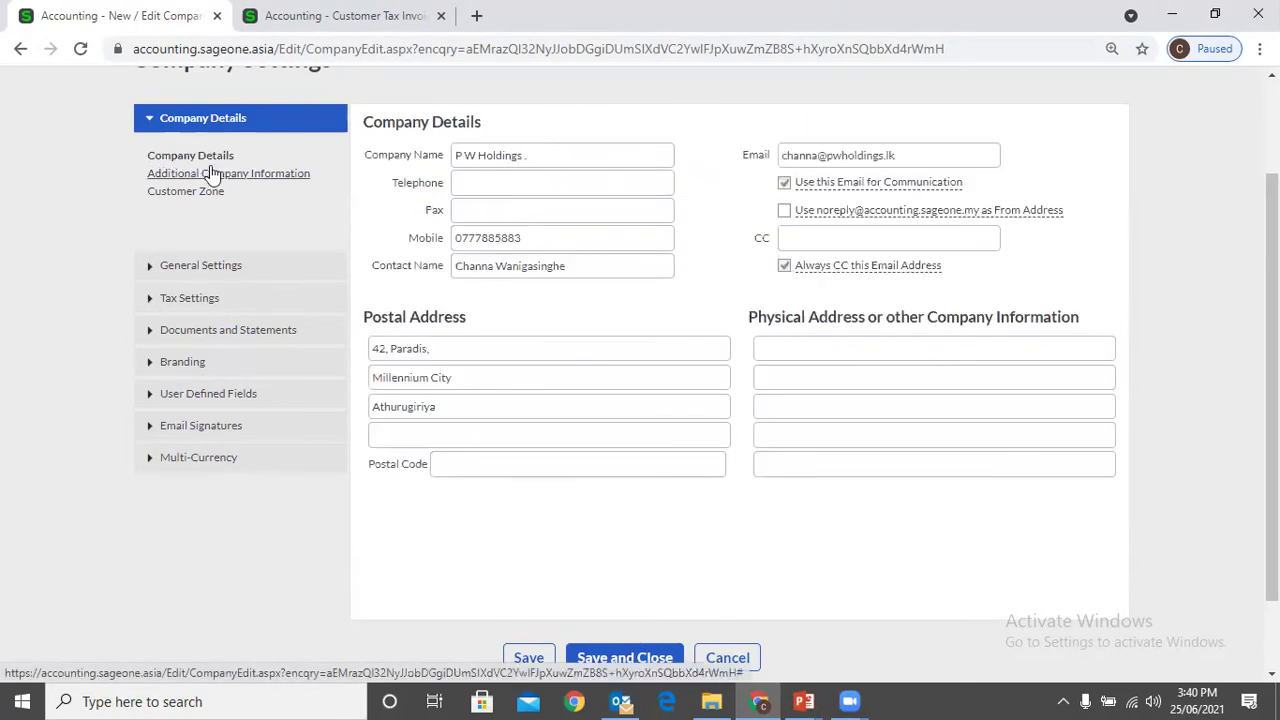
left_click(212, 173)
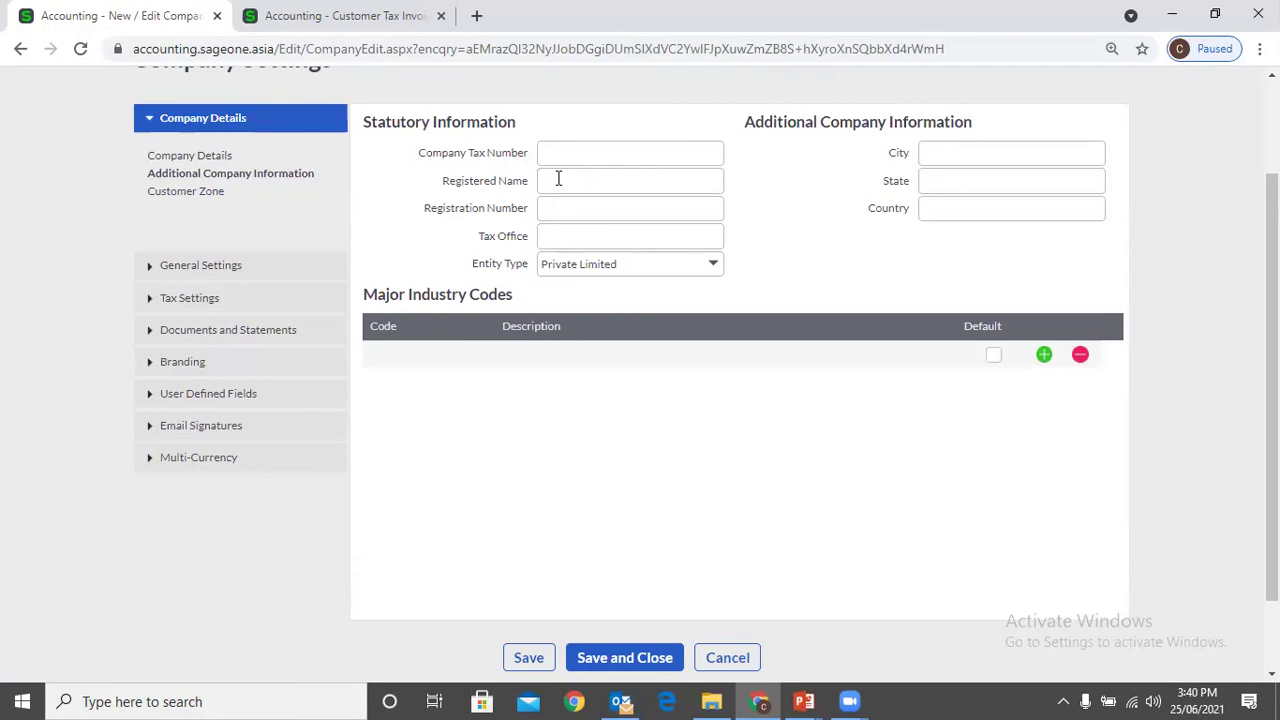
- Leave the Registered Name, Registration Number and Tax Office fields blank
left_click(558, 179)
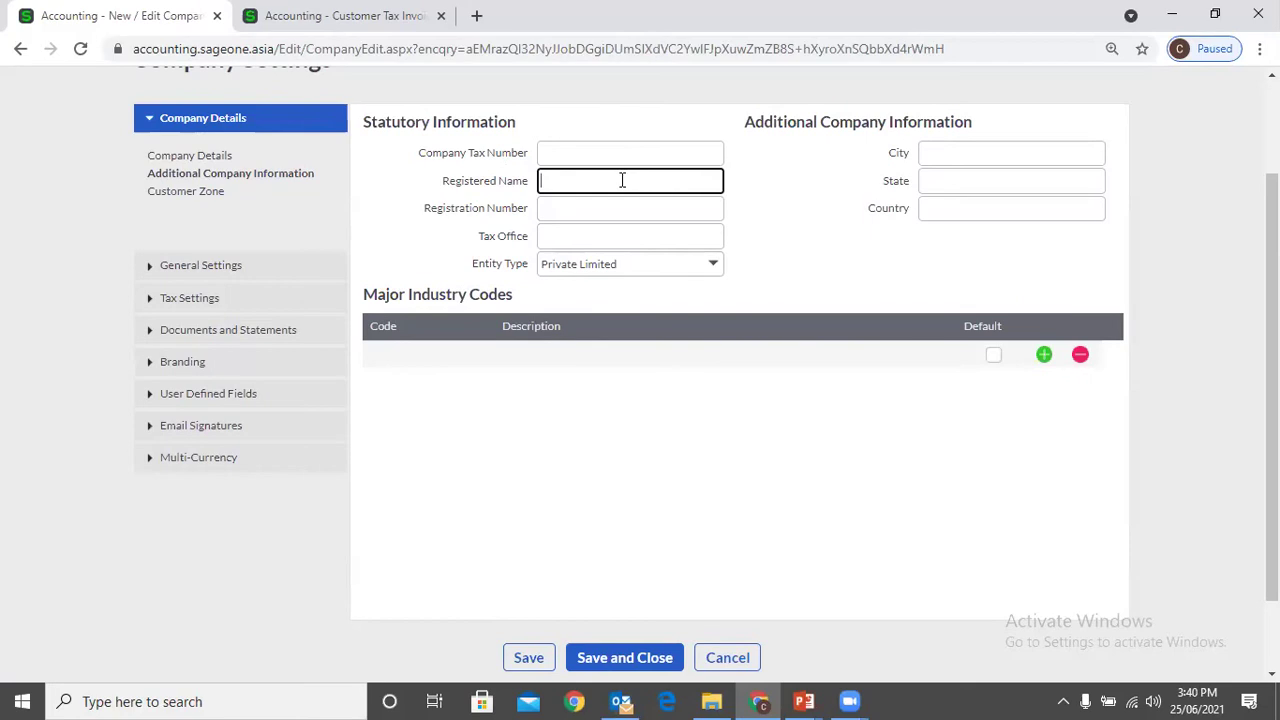
left_click(763, 180)
left_click(691, 180)
left_click(770, 191)
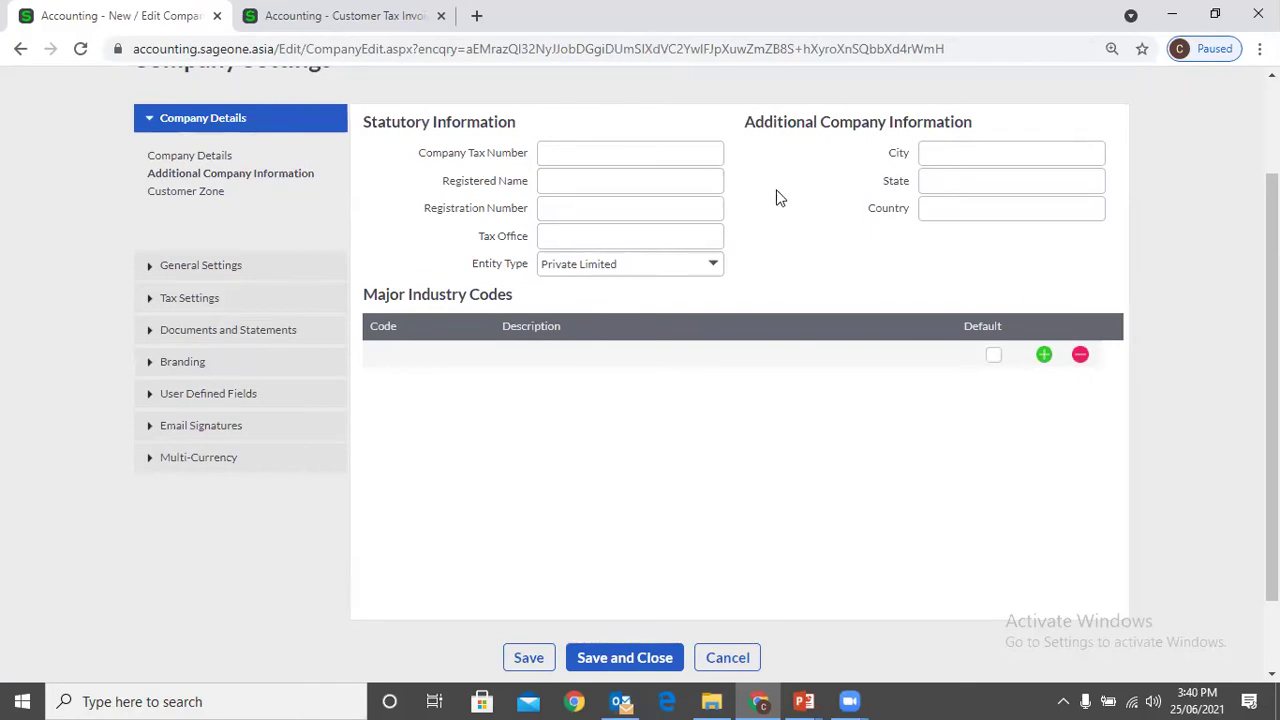
left_click(699, 209)
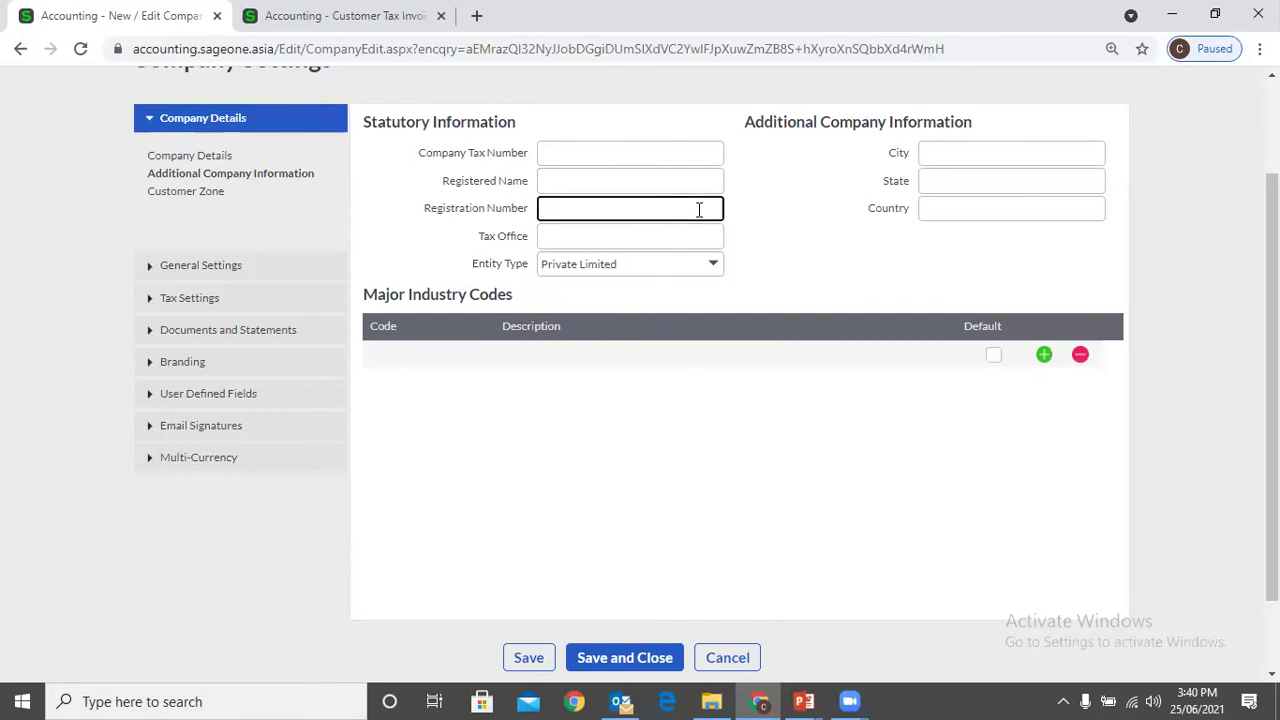
left_click(618, 231)
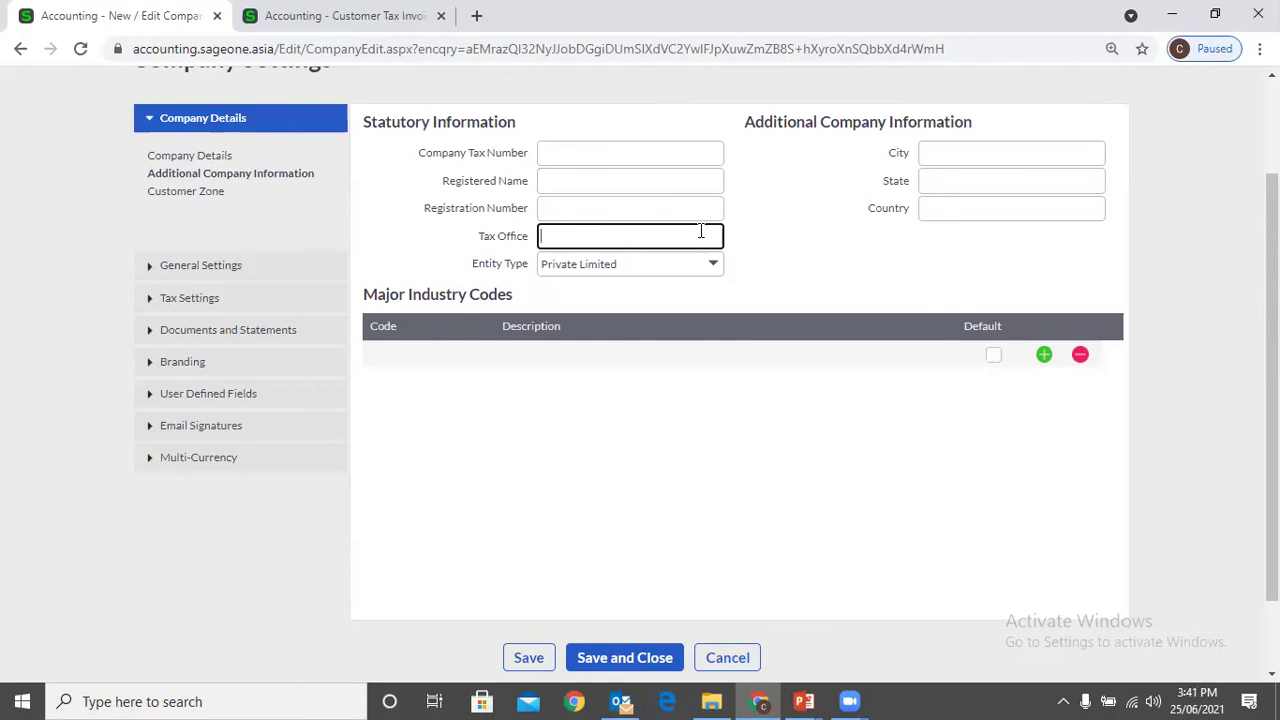
left_click(787, 238)
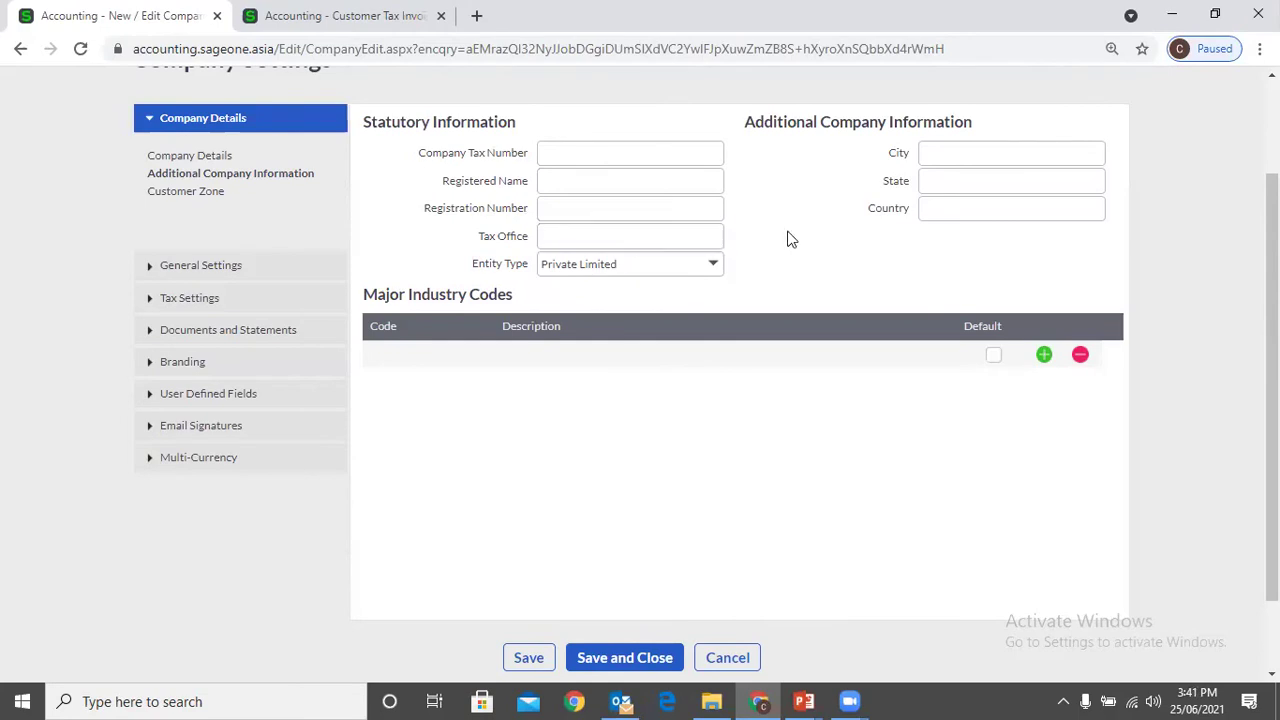
- Choose Partnership from the Entity Type list and confirm it, leaving City and Country blank
scroll(787, 238, "down", 1)
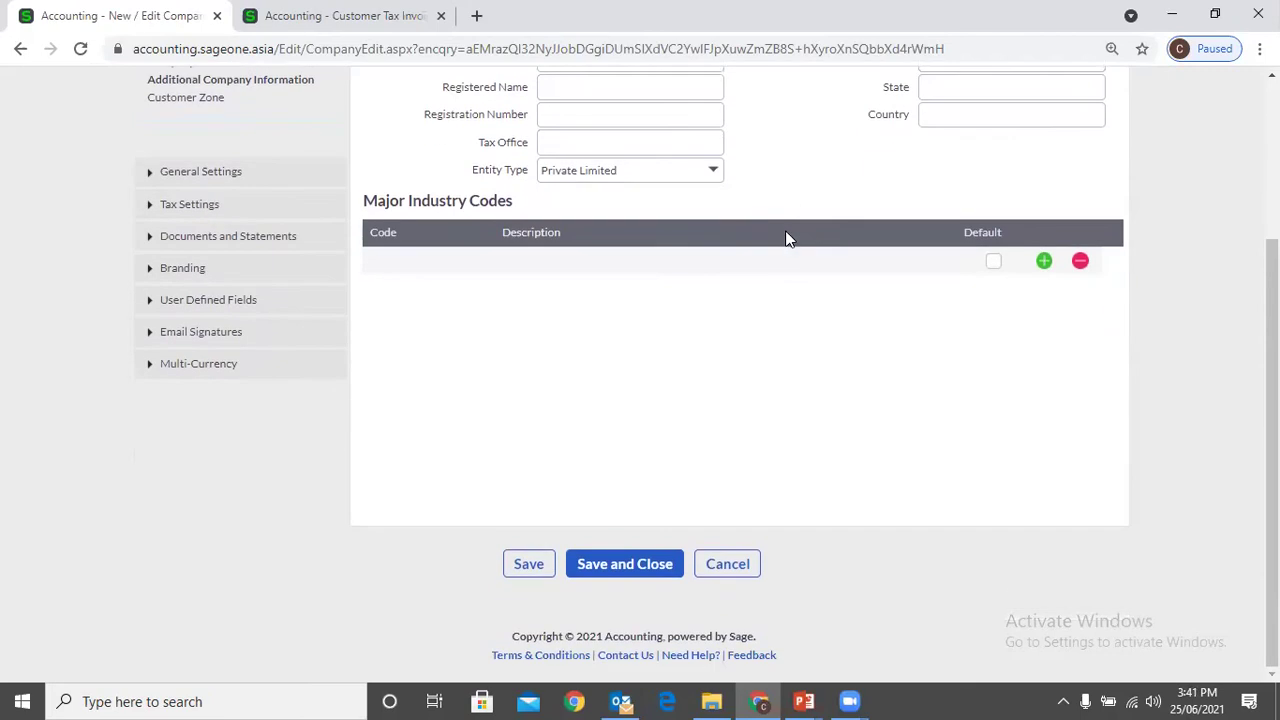
left_click(713, 172)
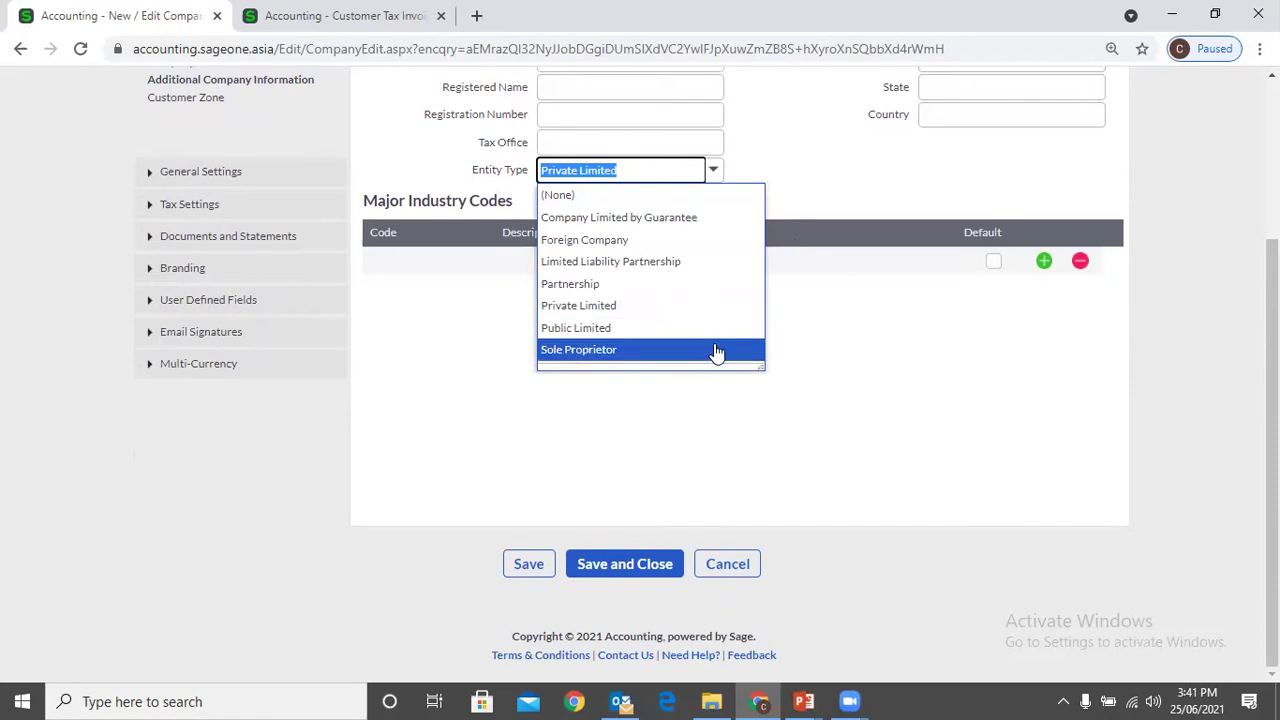
left_click(703, 289)
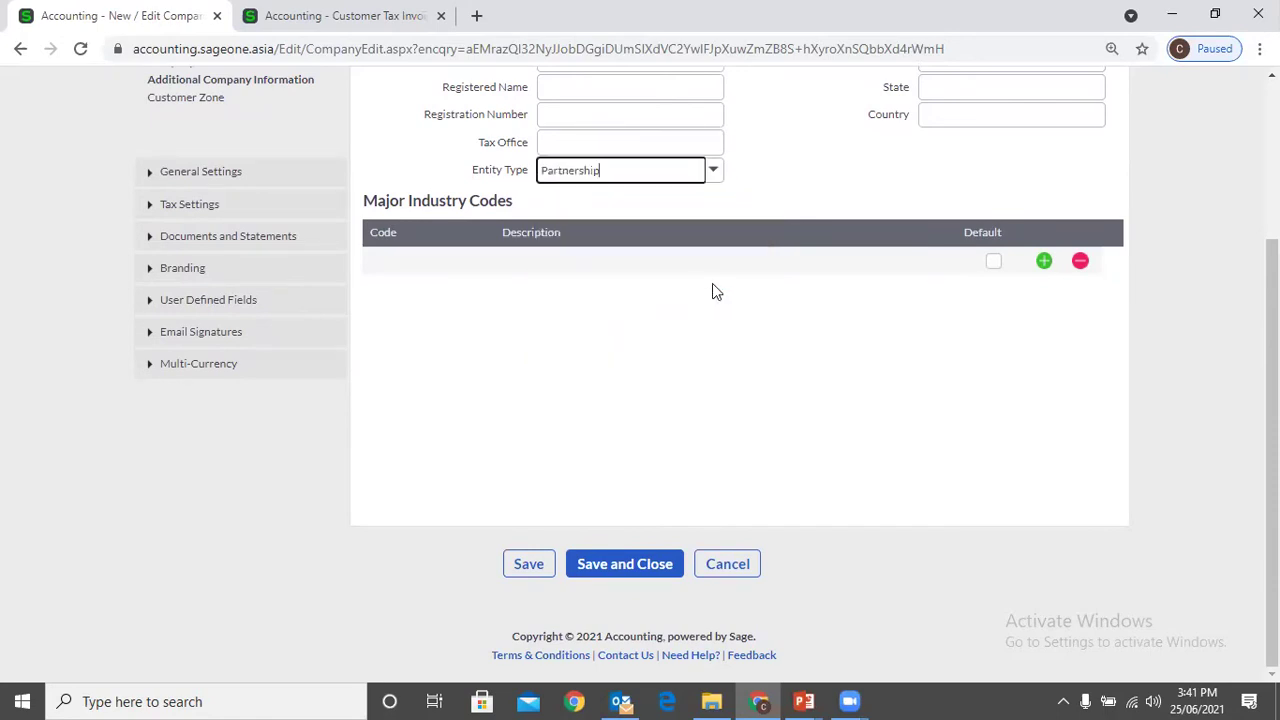
scroll(812, 198, "up", 2)
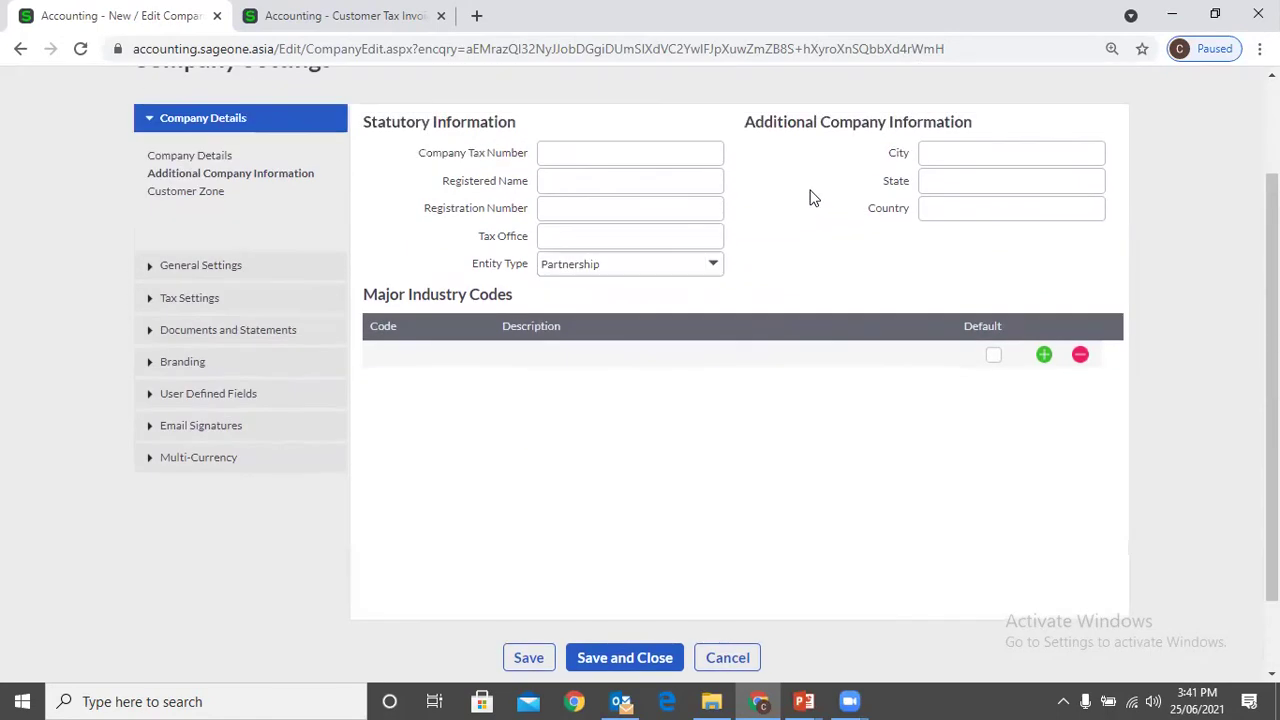
scroll(811, 258, "up", 2)
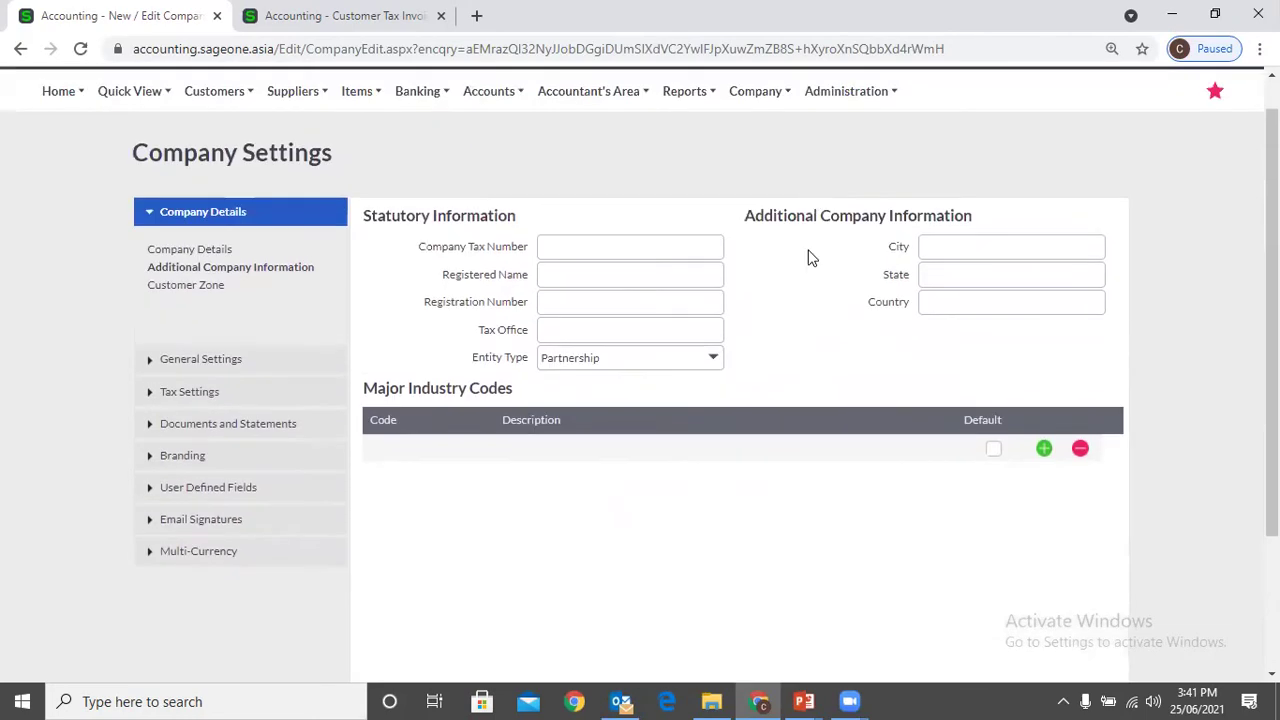
left_click(716, 362)
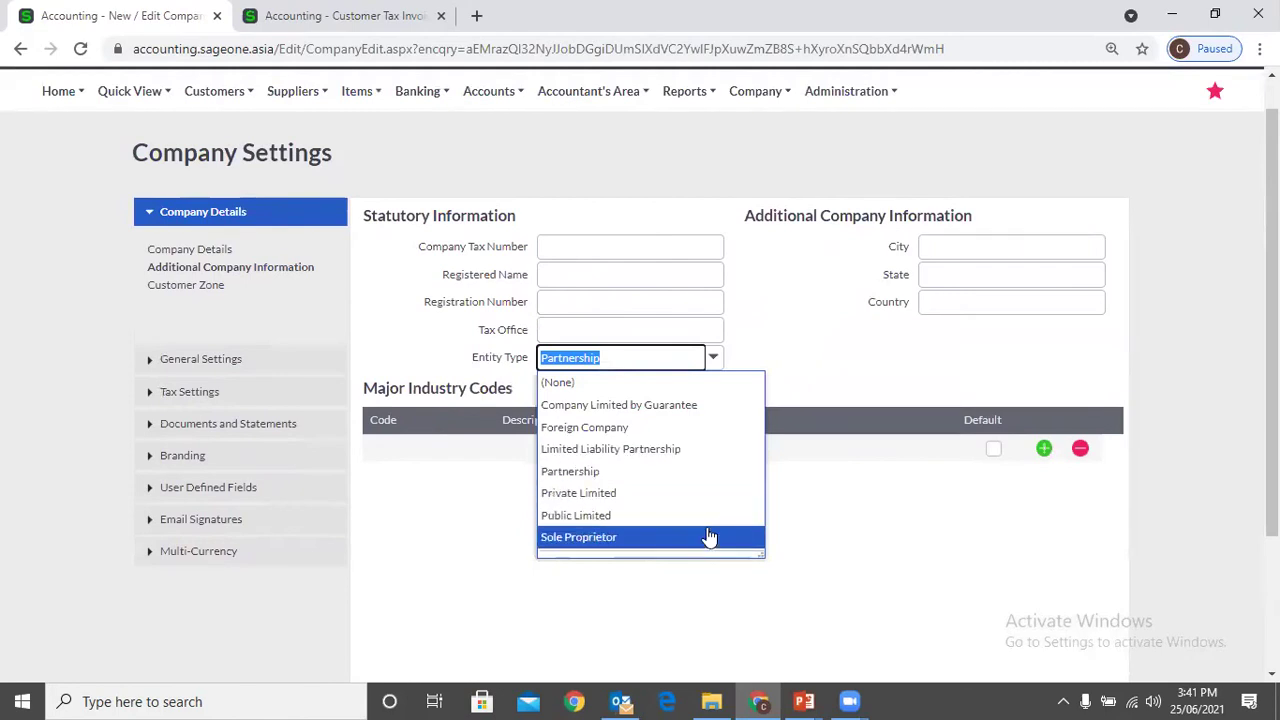
left_click(793, 298)
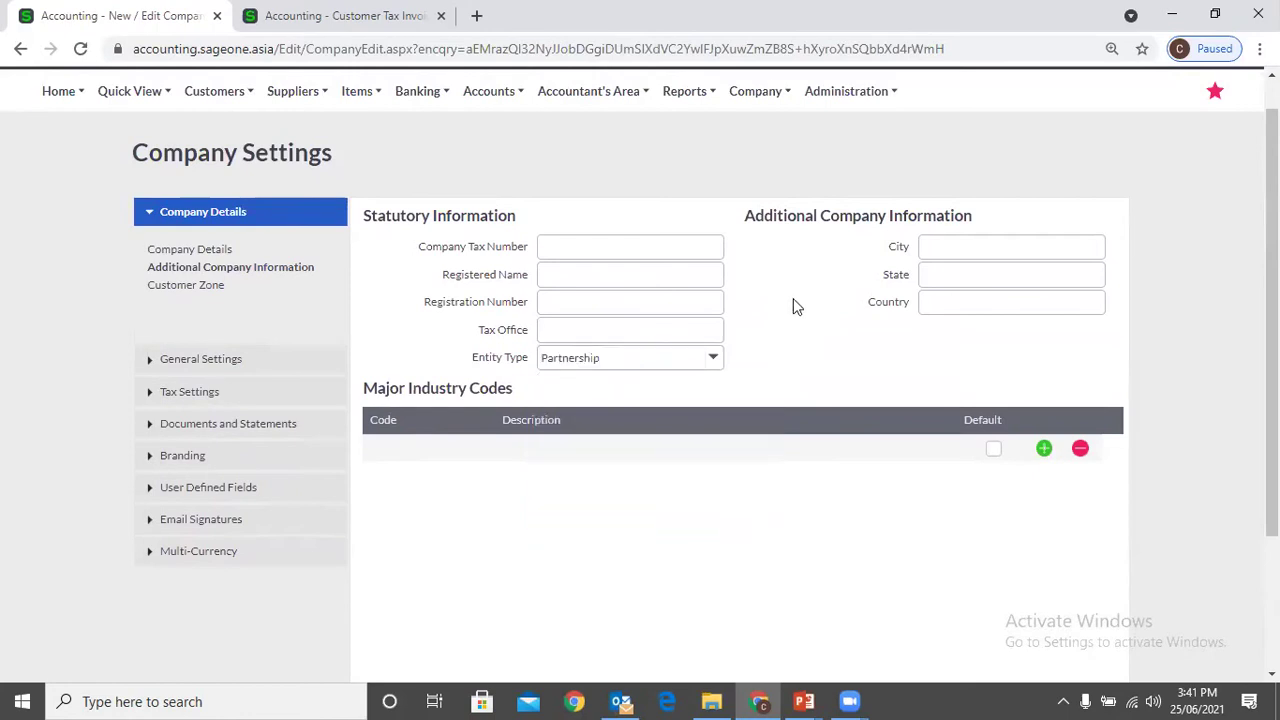
left_click(963, 252)
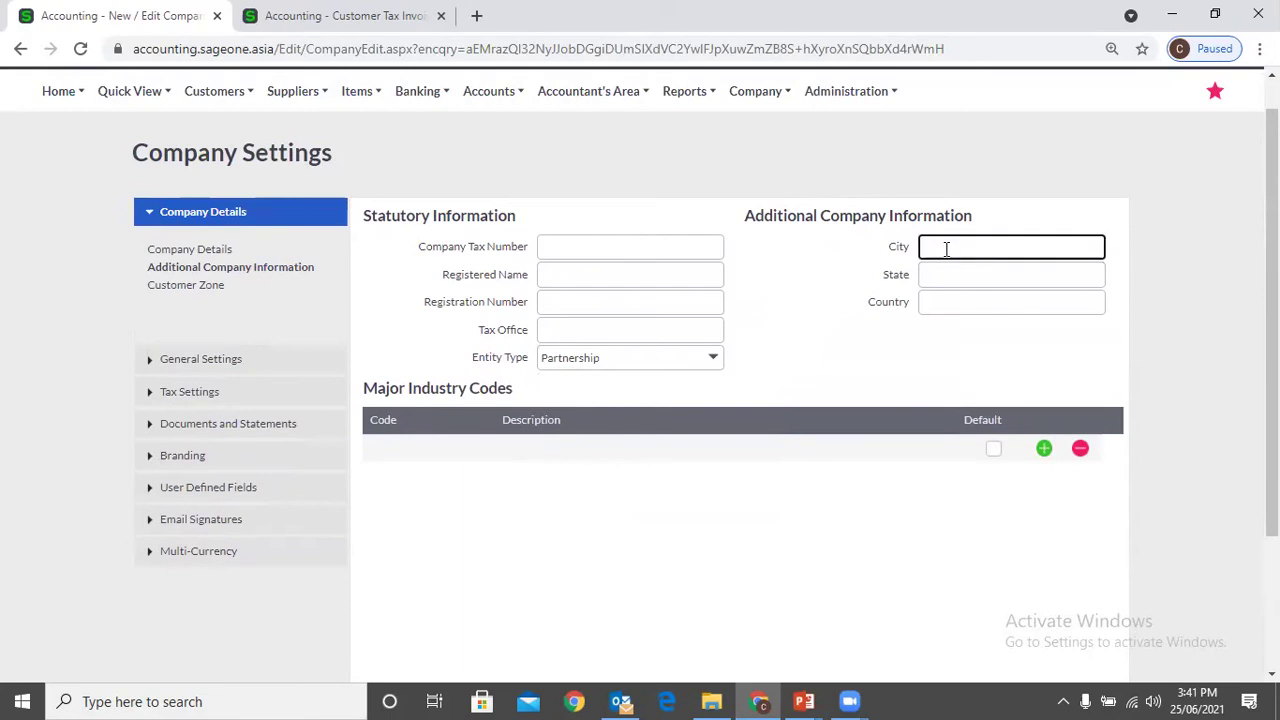
left_click(941, 287)
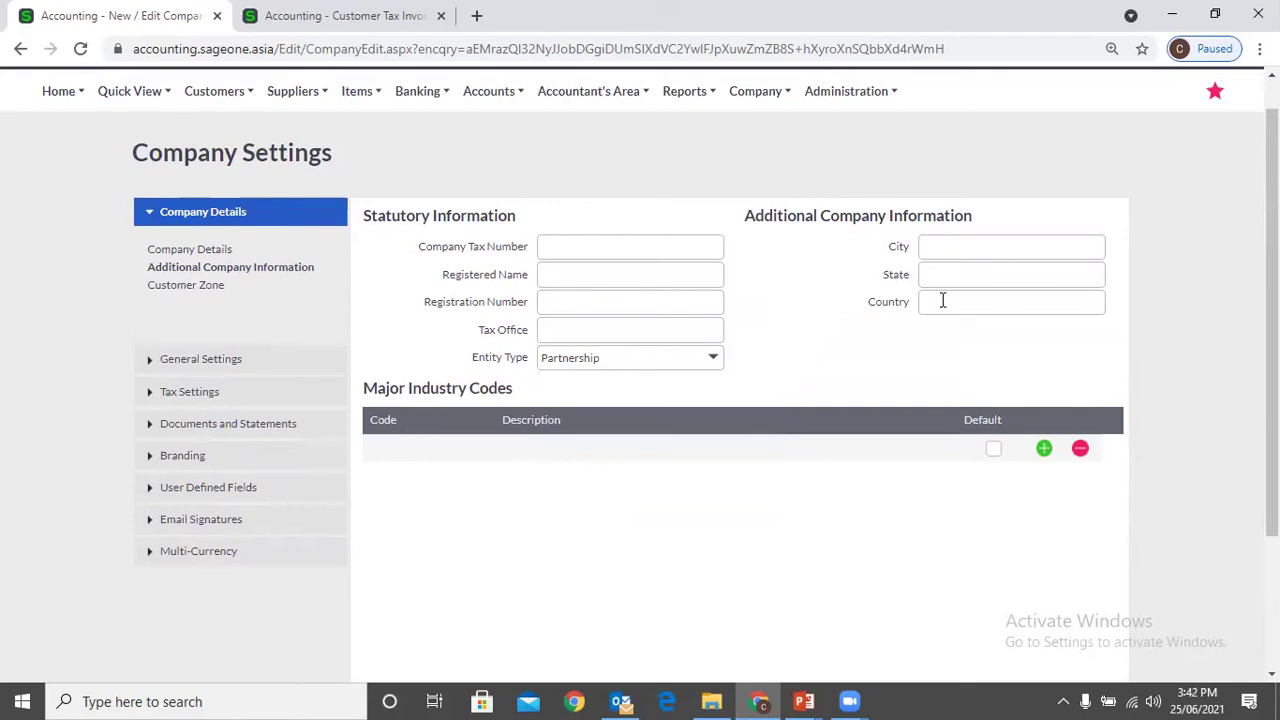
left_click(942, 300)
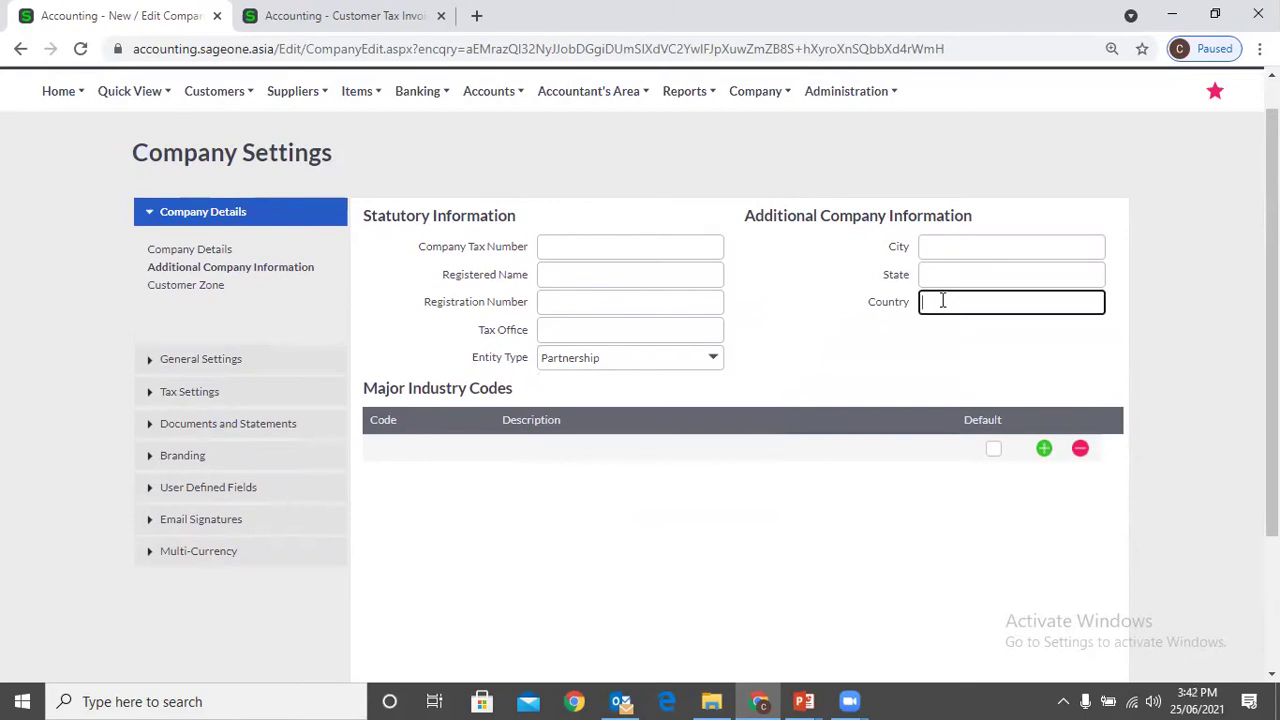
- Switch back to Company Details via the sidebar and reactivate the Chrome window
left_click(172, 256)
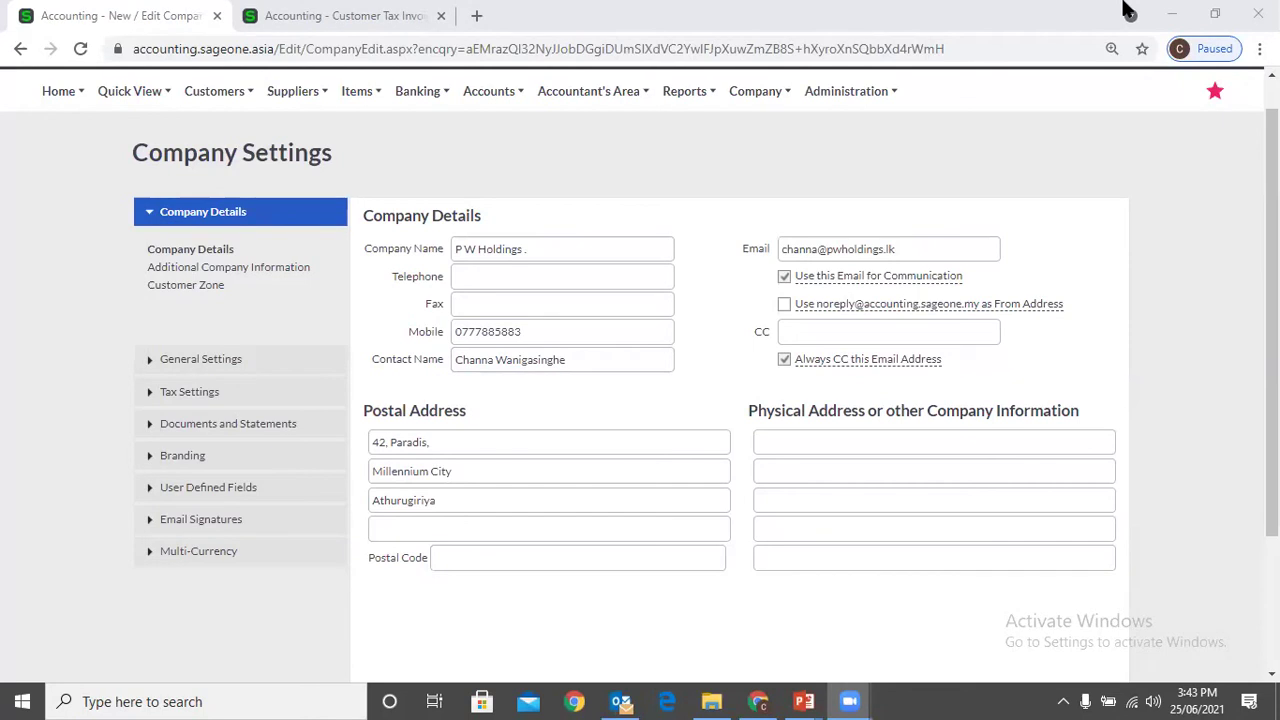
left_click(684, 167)
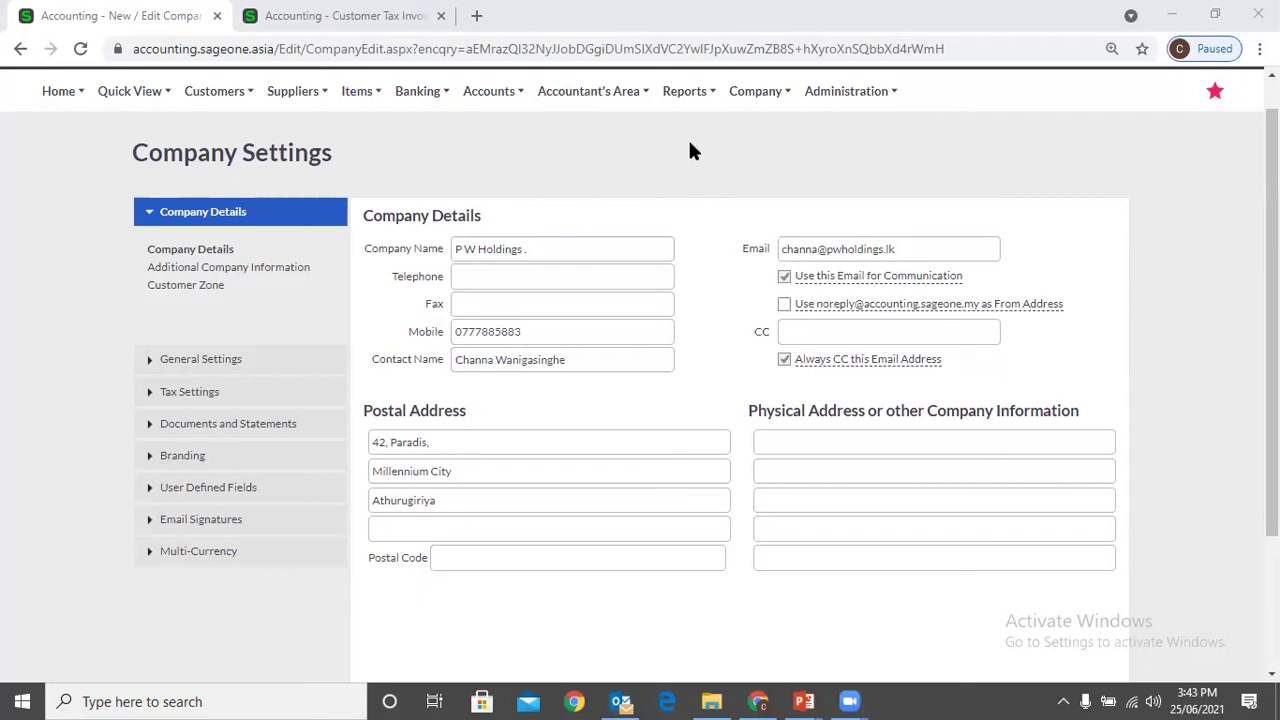
left_click(43, 165)
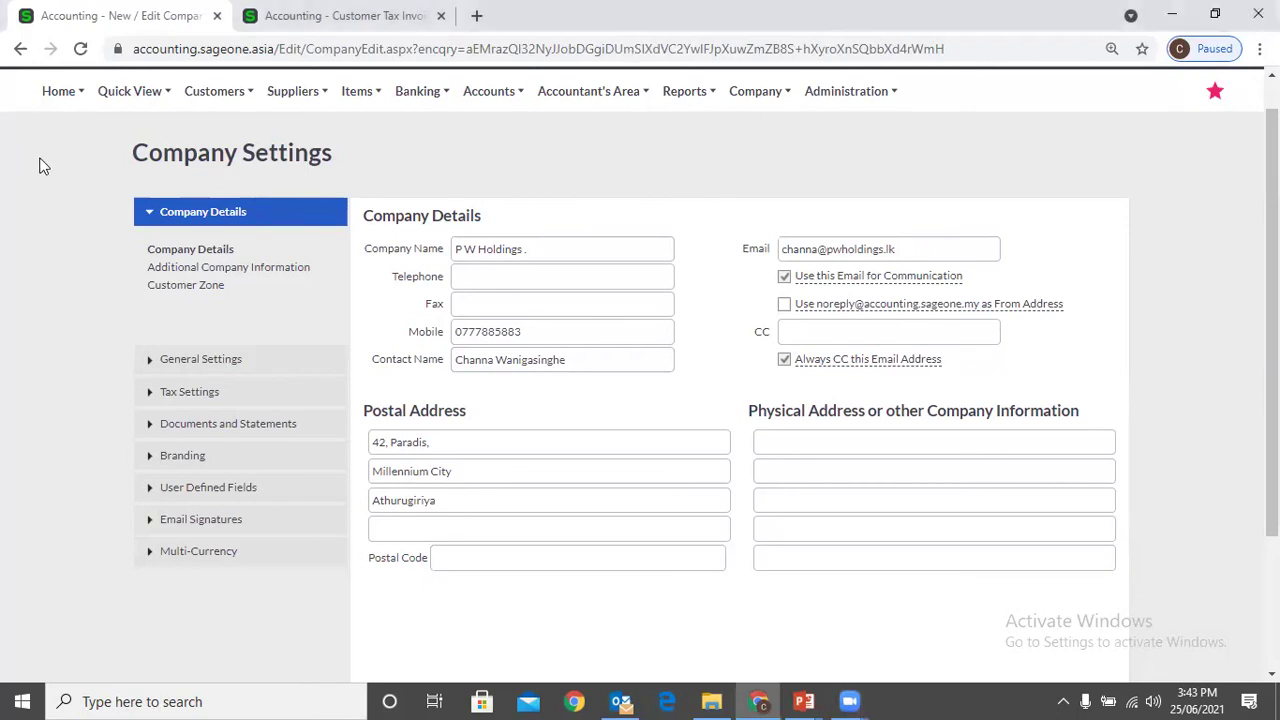
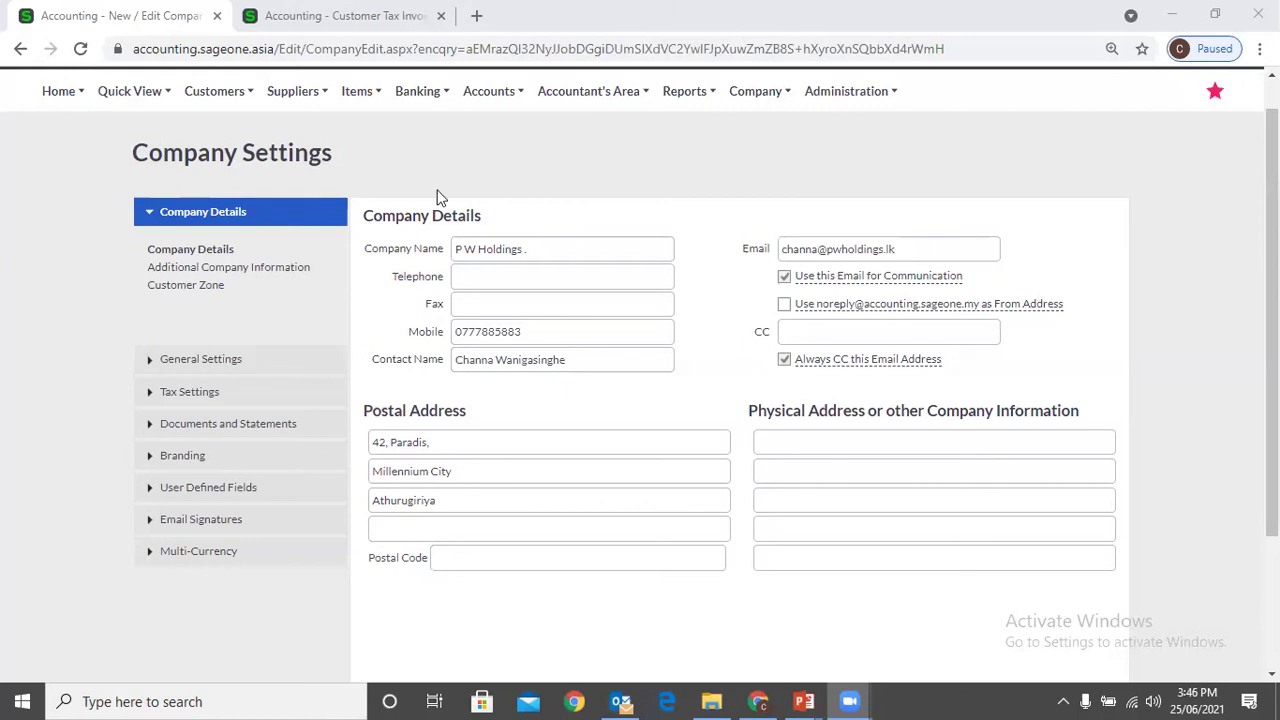
- Open Additional Company Information and step into the tax number and registered name fields
left_click(373, 58)
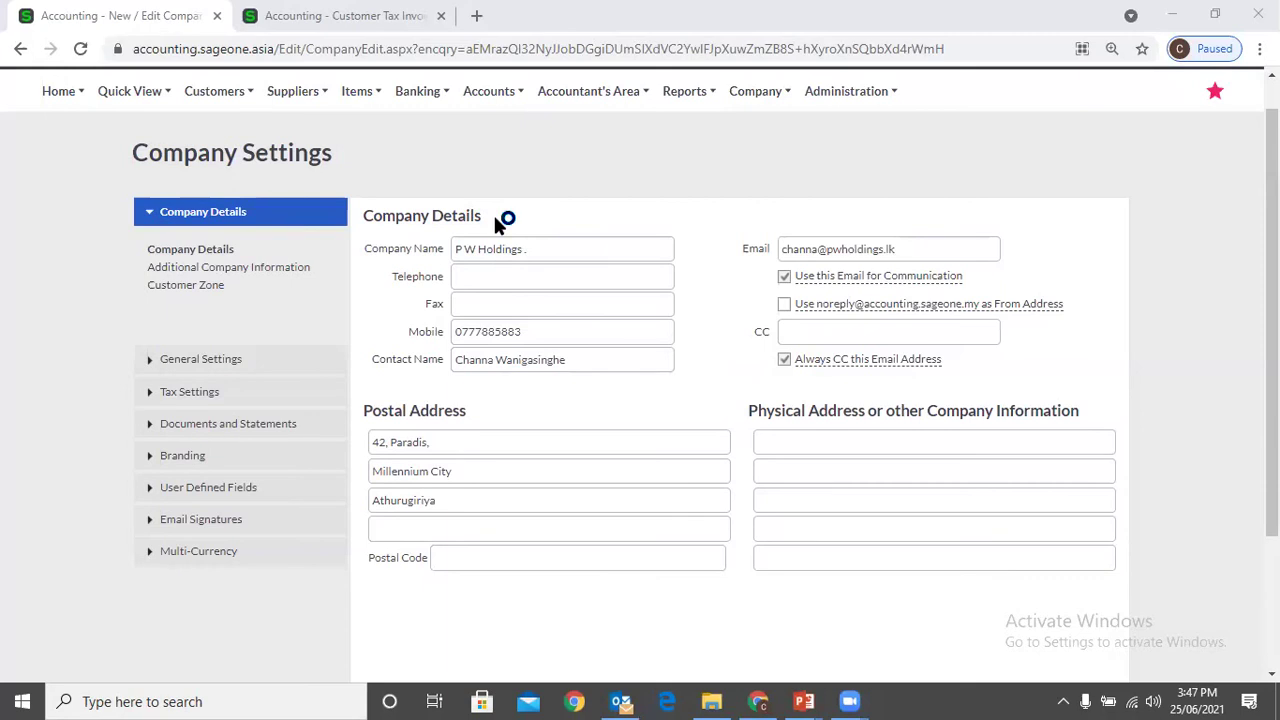
left_click(285, 274)
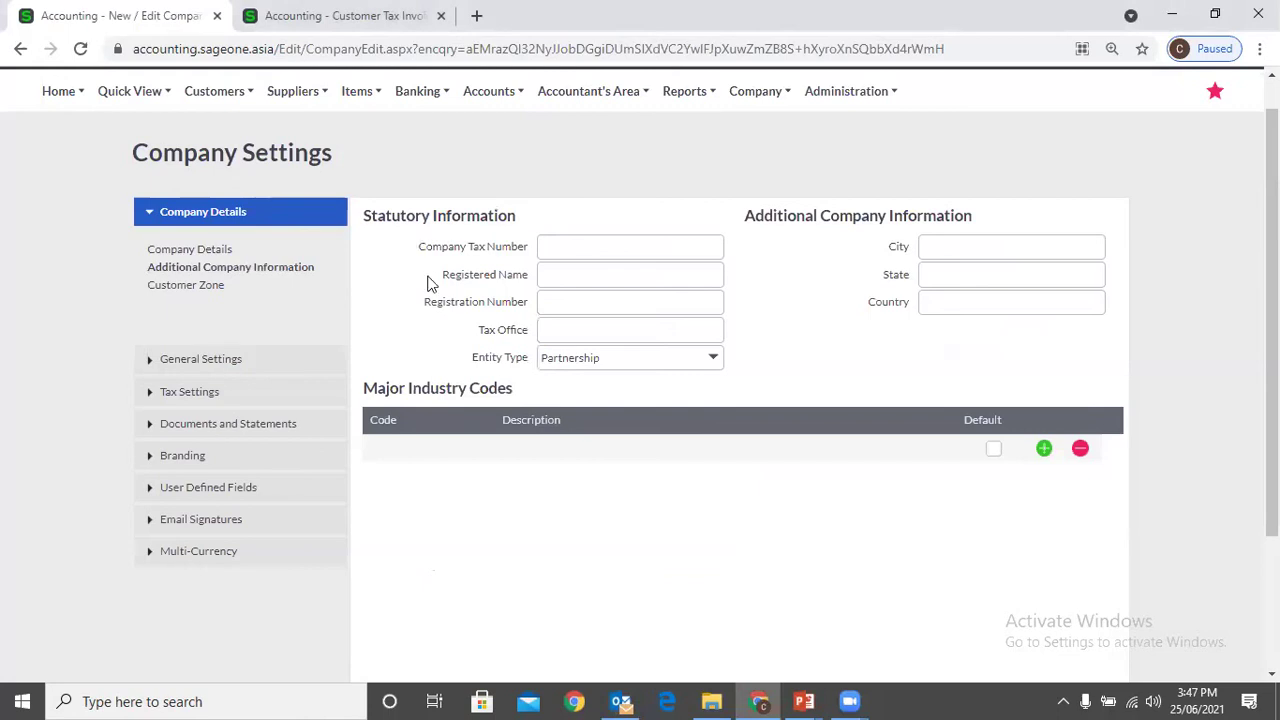
left_click(665, 242)
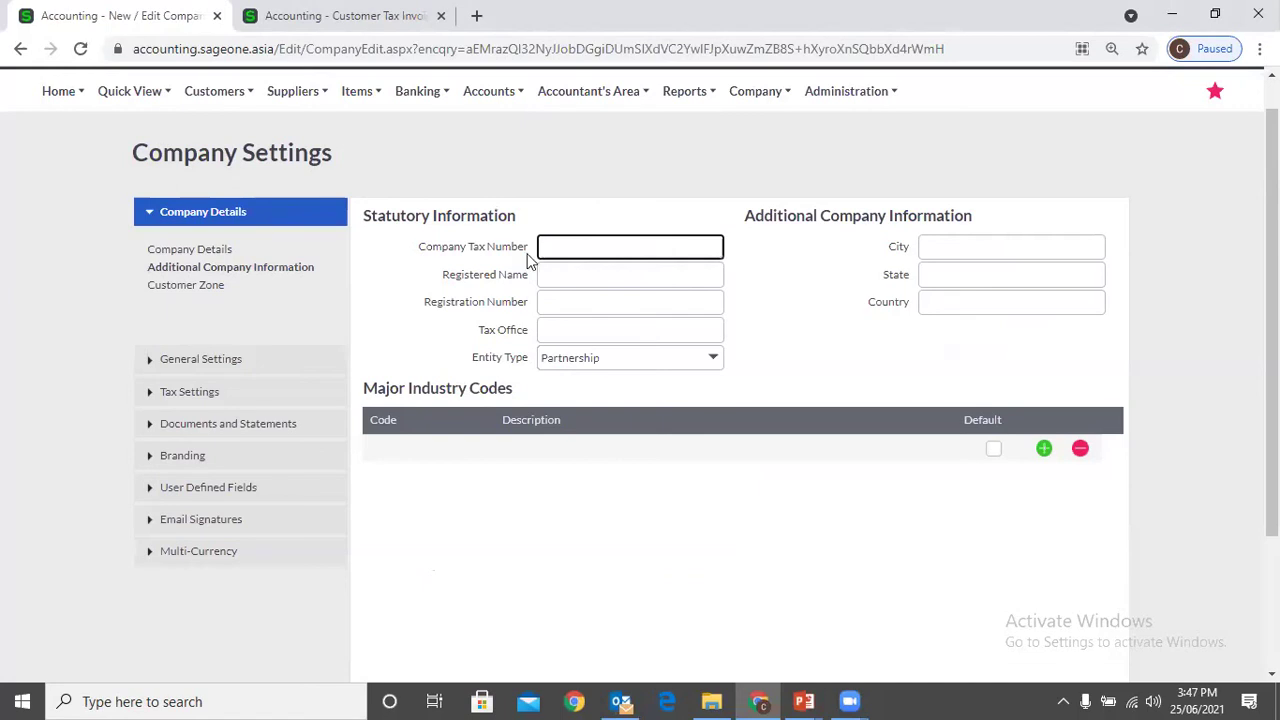
left_click(594, 271)
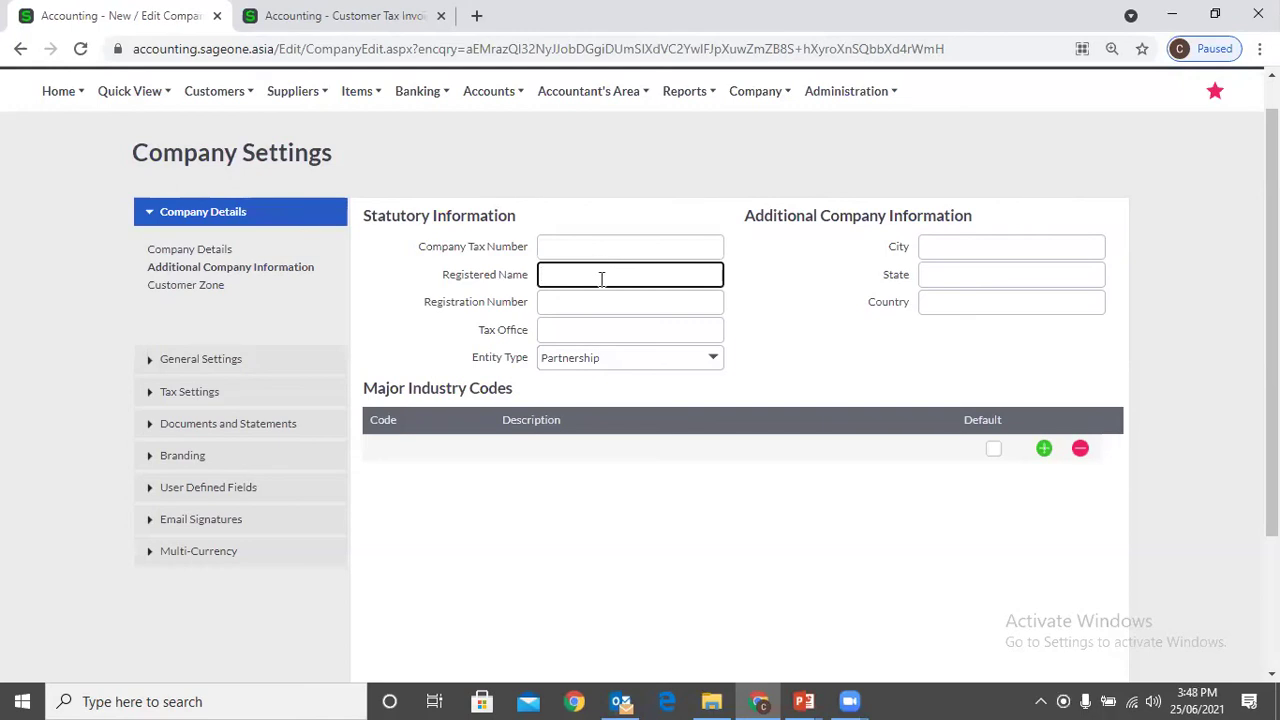
- Move through the registration number and tax office fields, then list the entity types
left_click(607, 300)
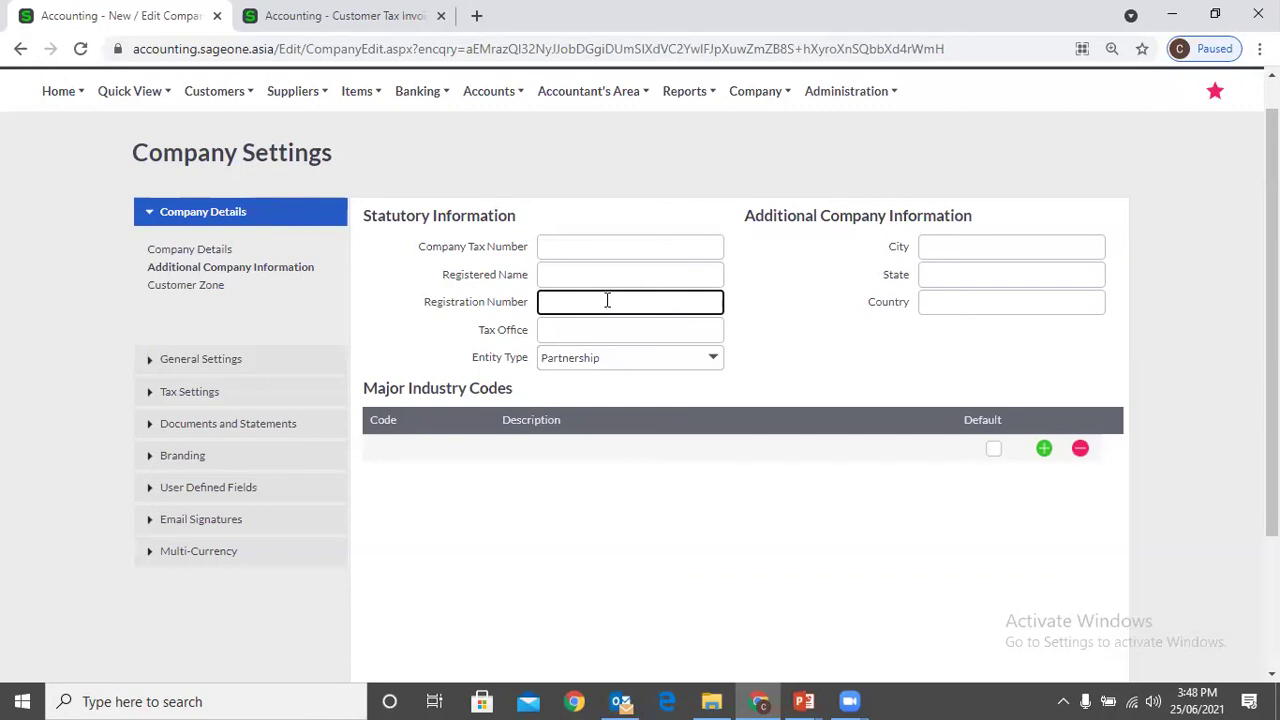
left_click(622, 331)
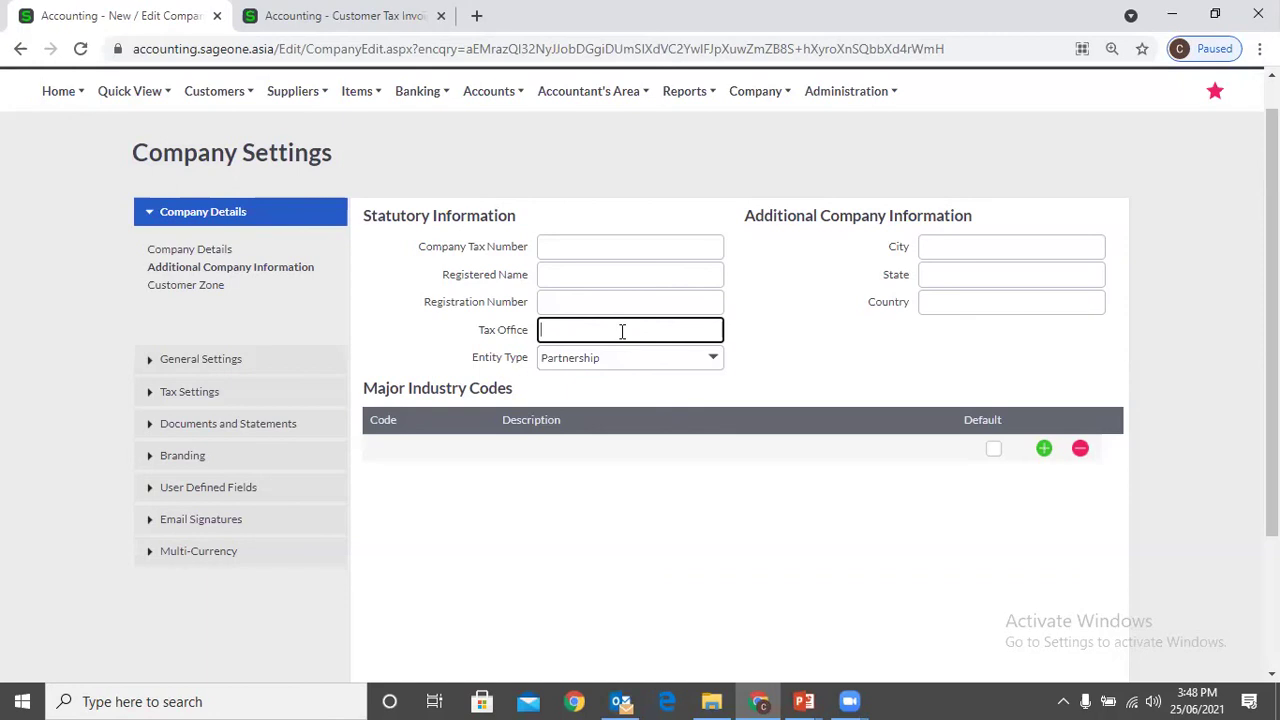
left_click(803, 341)
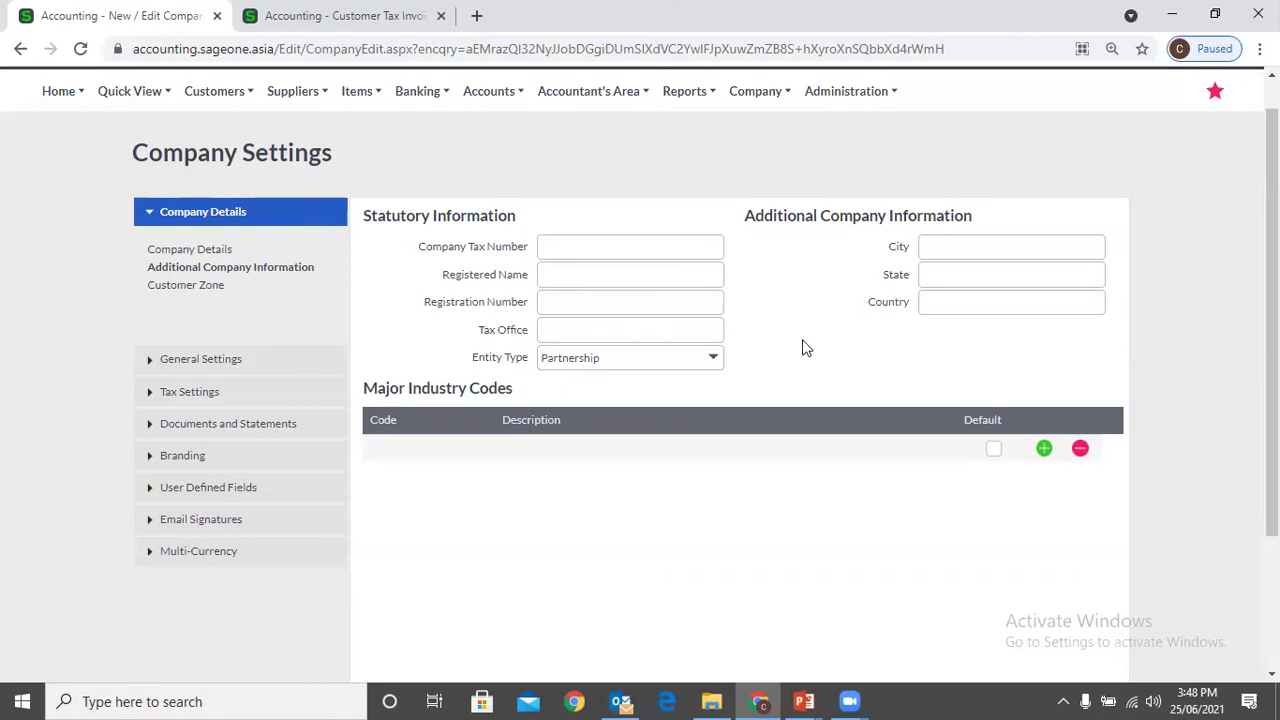
left_click(720, 360)
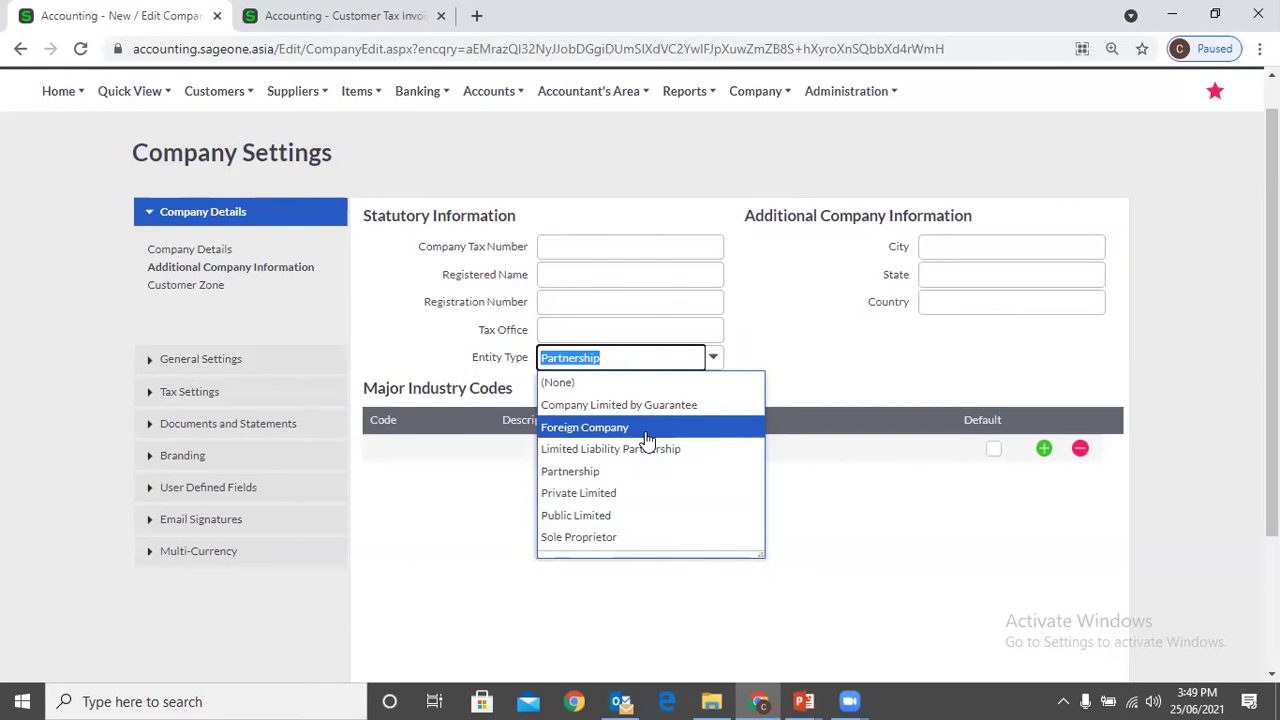
- Close the entity types keeping Partnership, and pass through the empty City, State and Country fields
left_click(818, 358)
left_click(948, 242)
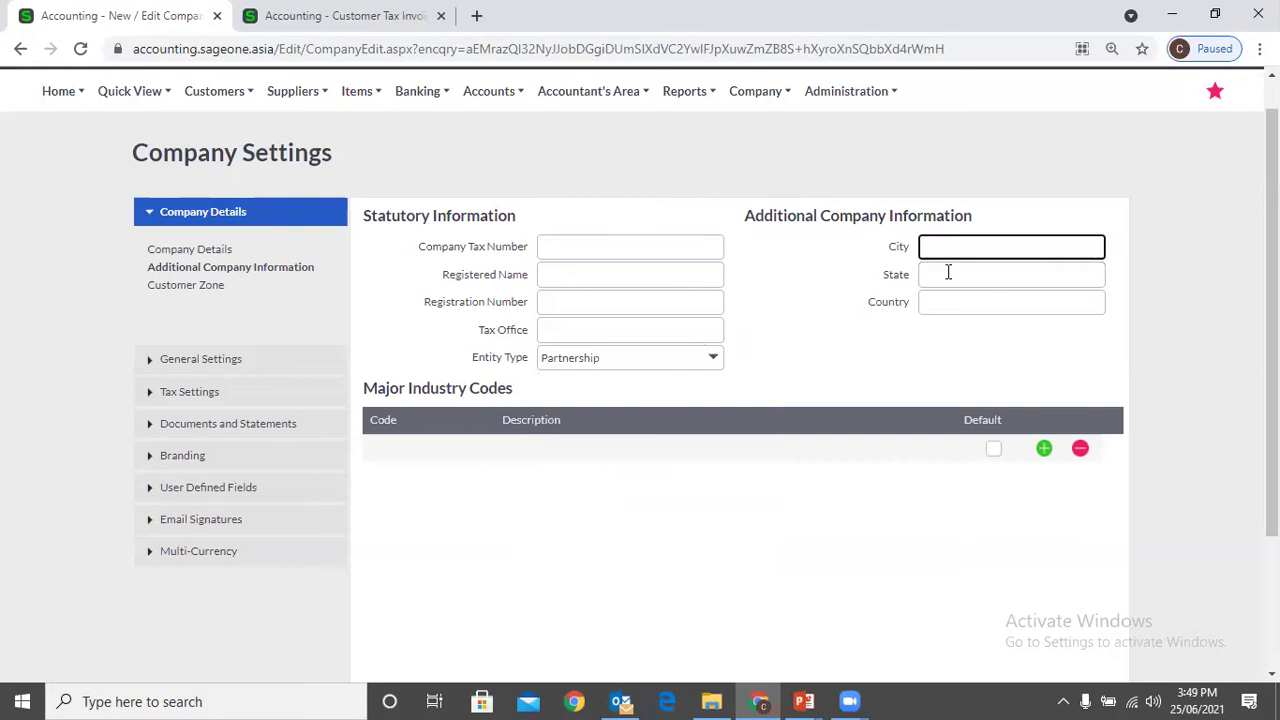
left_click(948, 272)
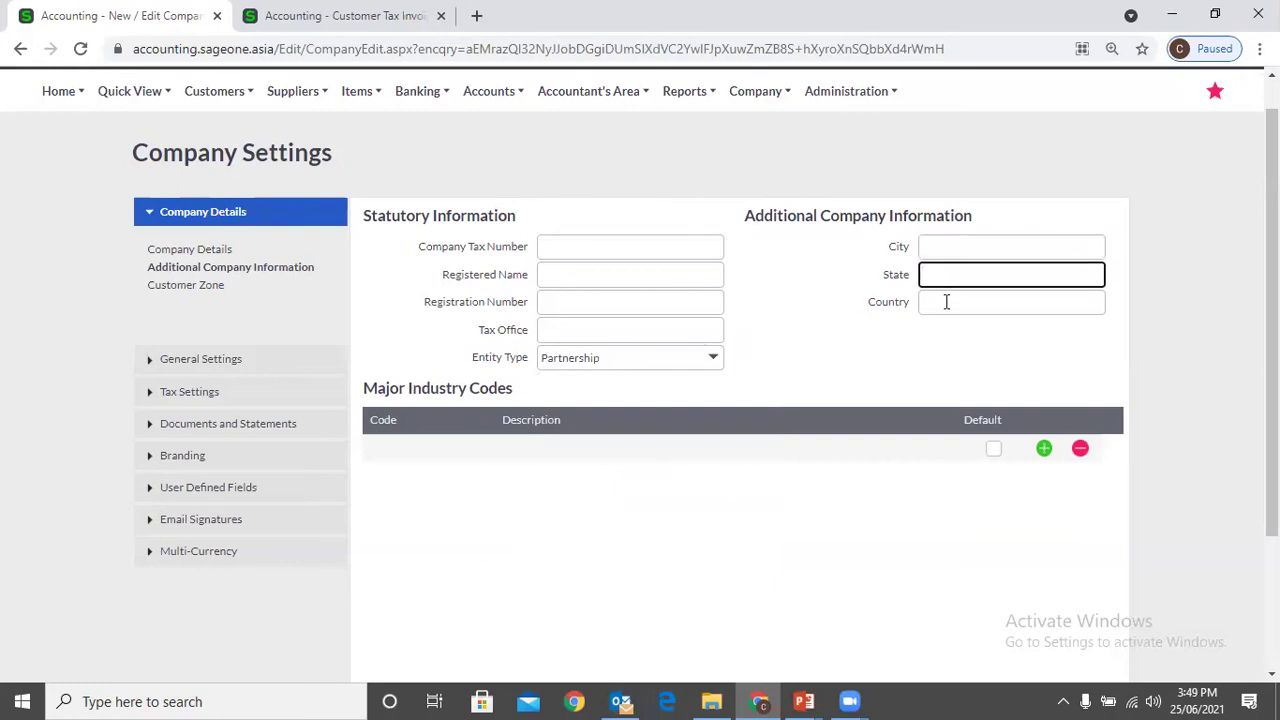
left_click(946, 301)
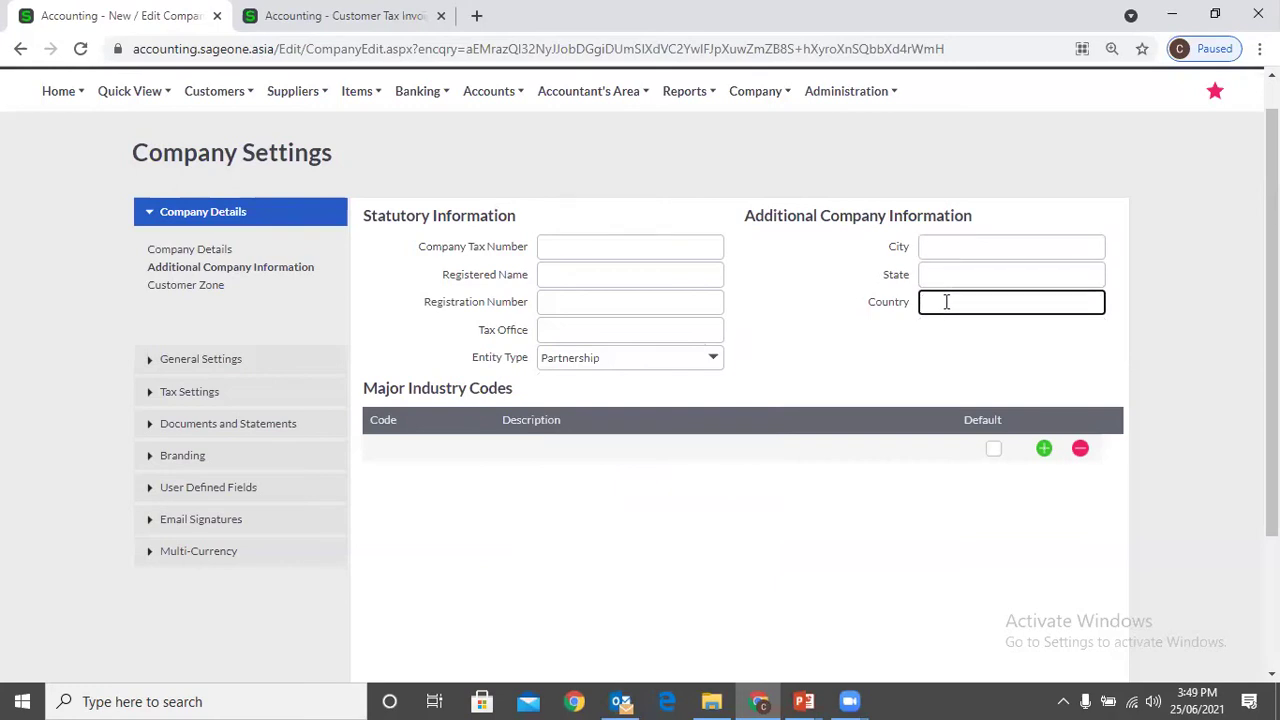
left_click(909, 344)
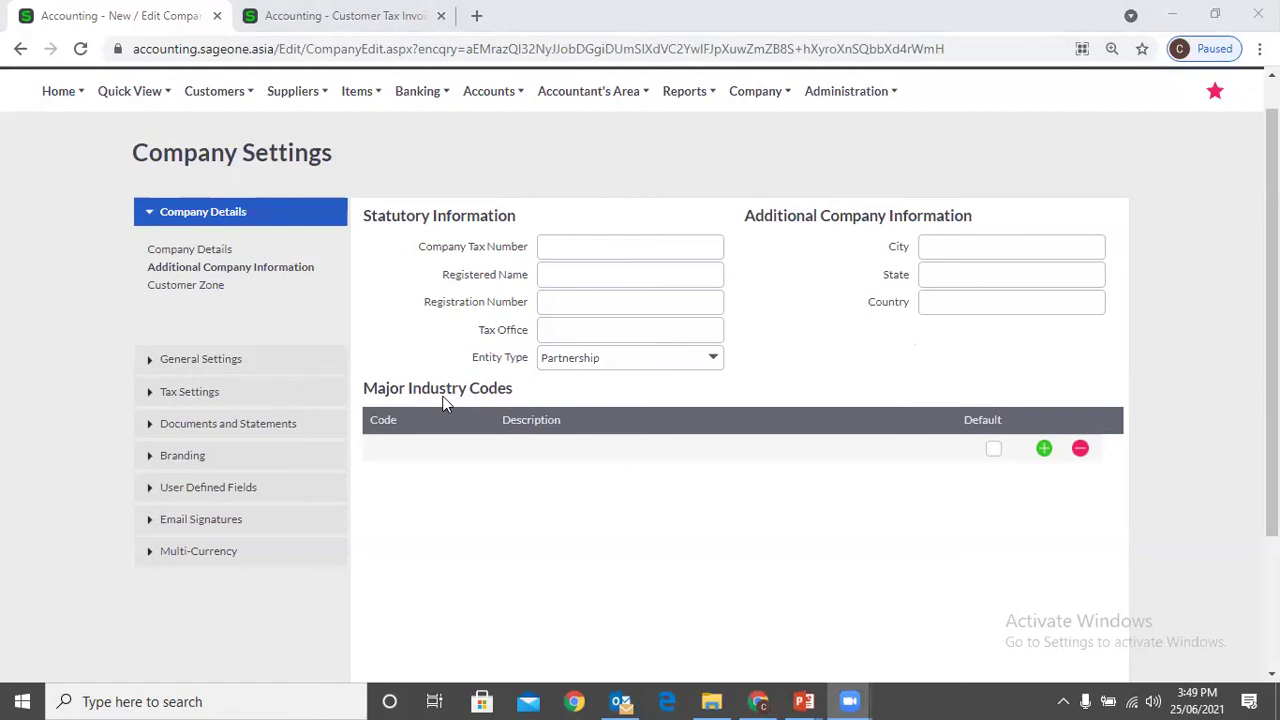
scroll(568, 400, "down", 2)
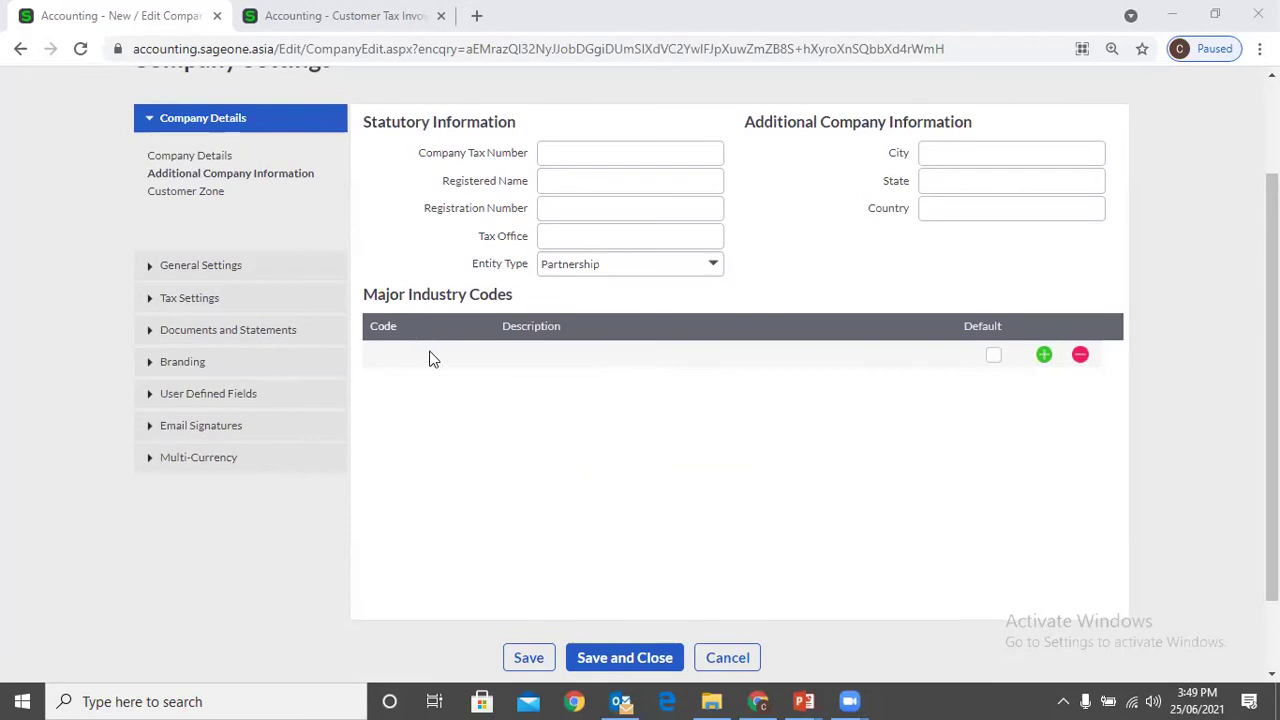
left_click(431, 355)
left_click(550, 356)
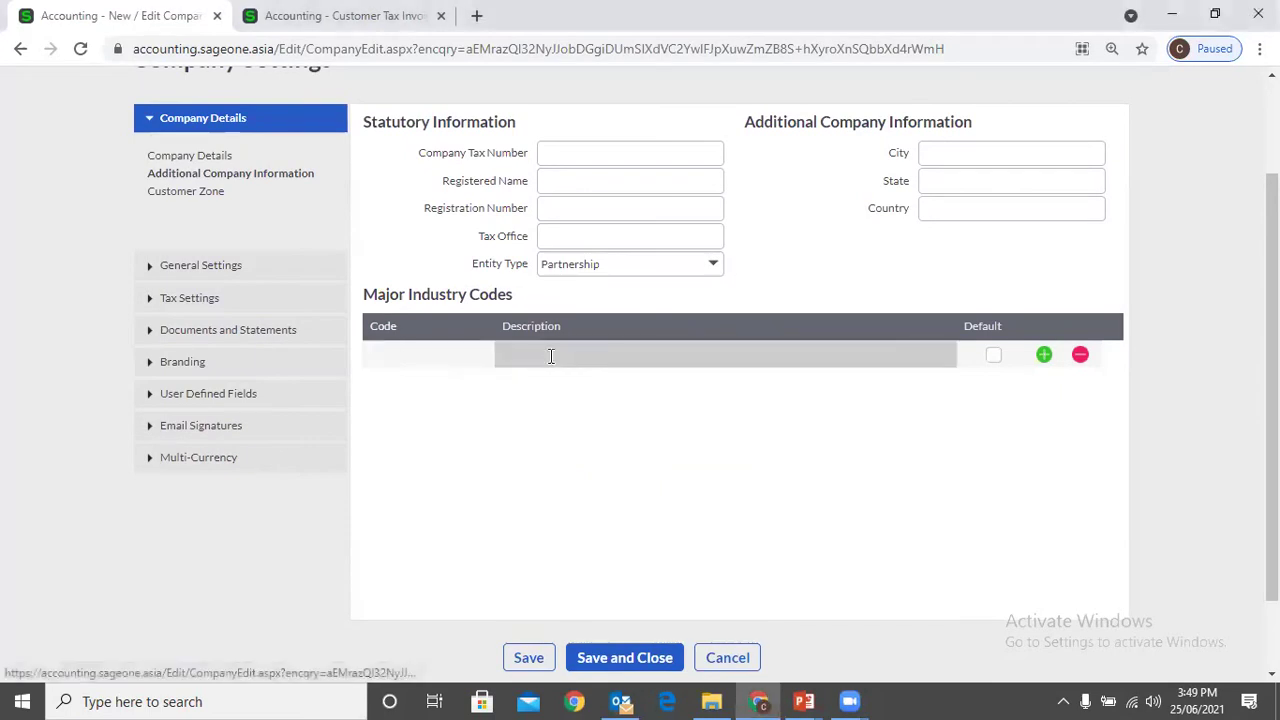
left_click(465, 356)
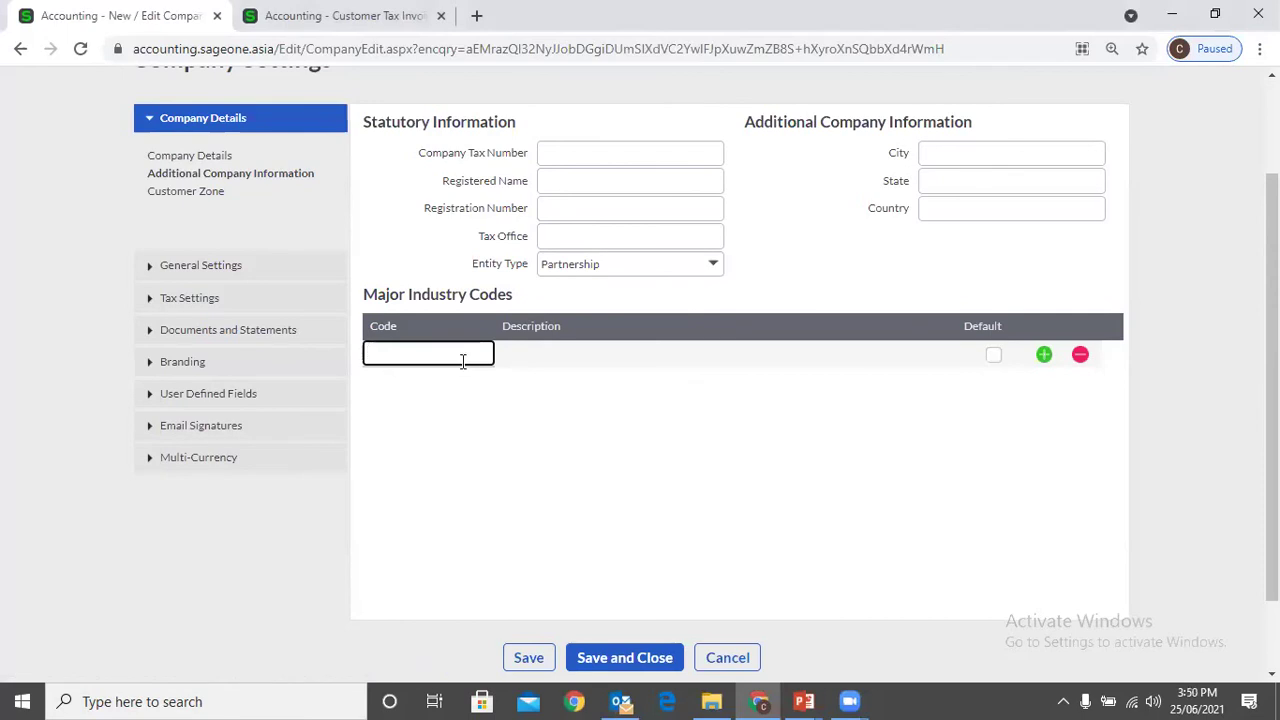
left_click(566, 356)
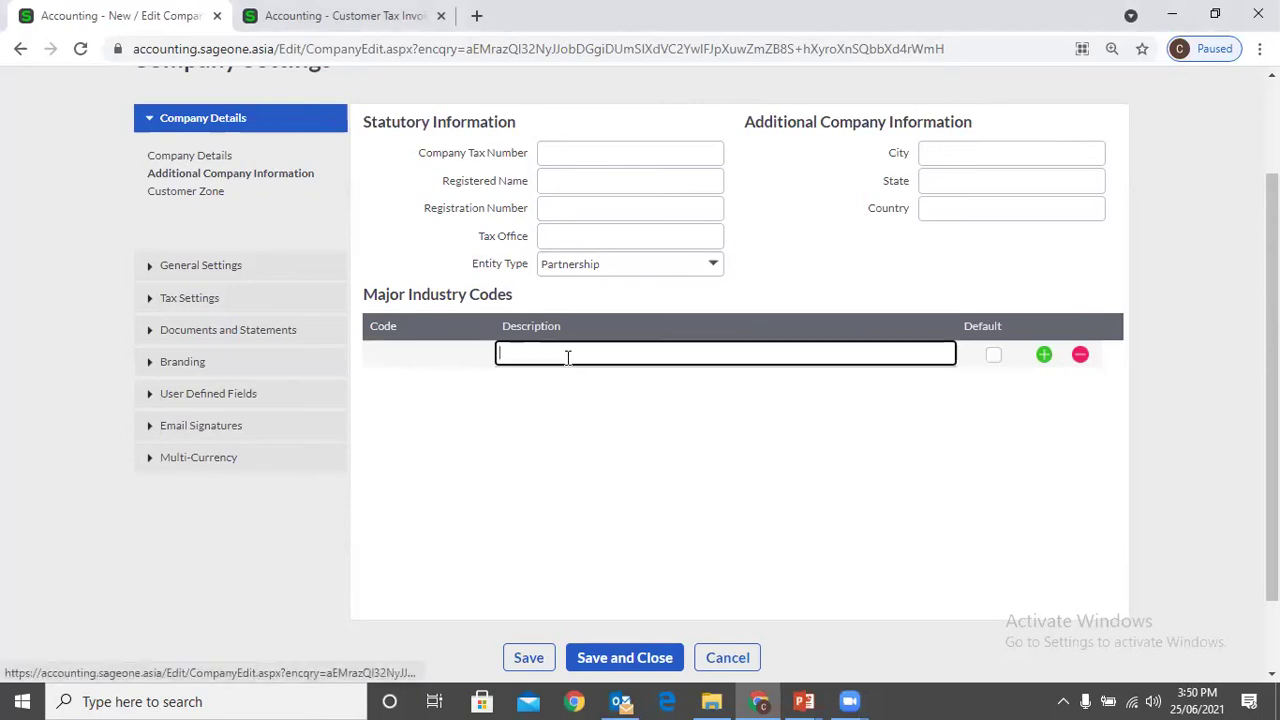
left_click(815, 288)
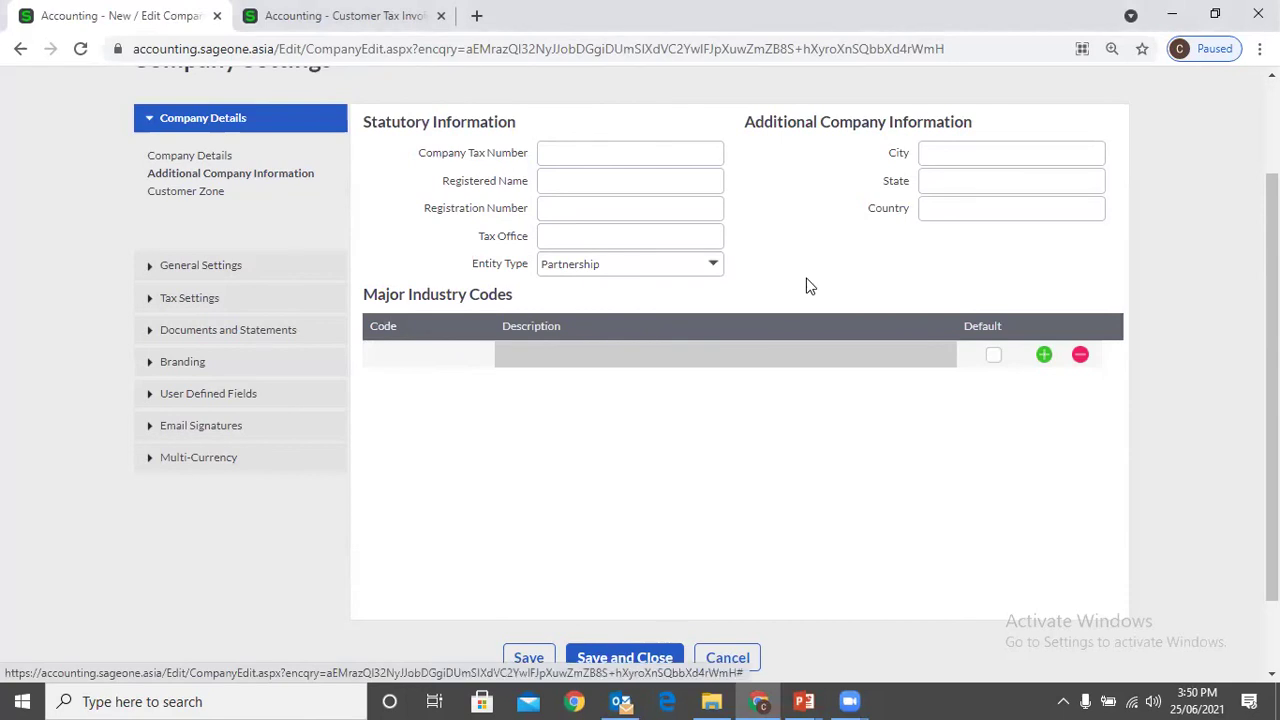
scroll(800, 350, "down", 1)
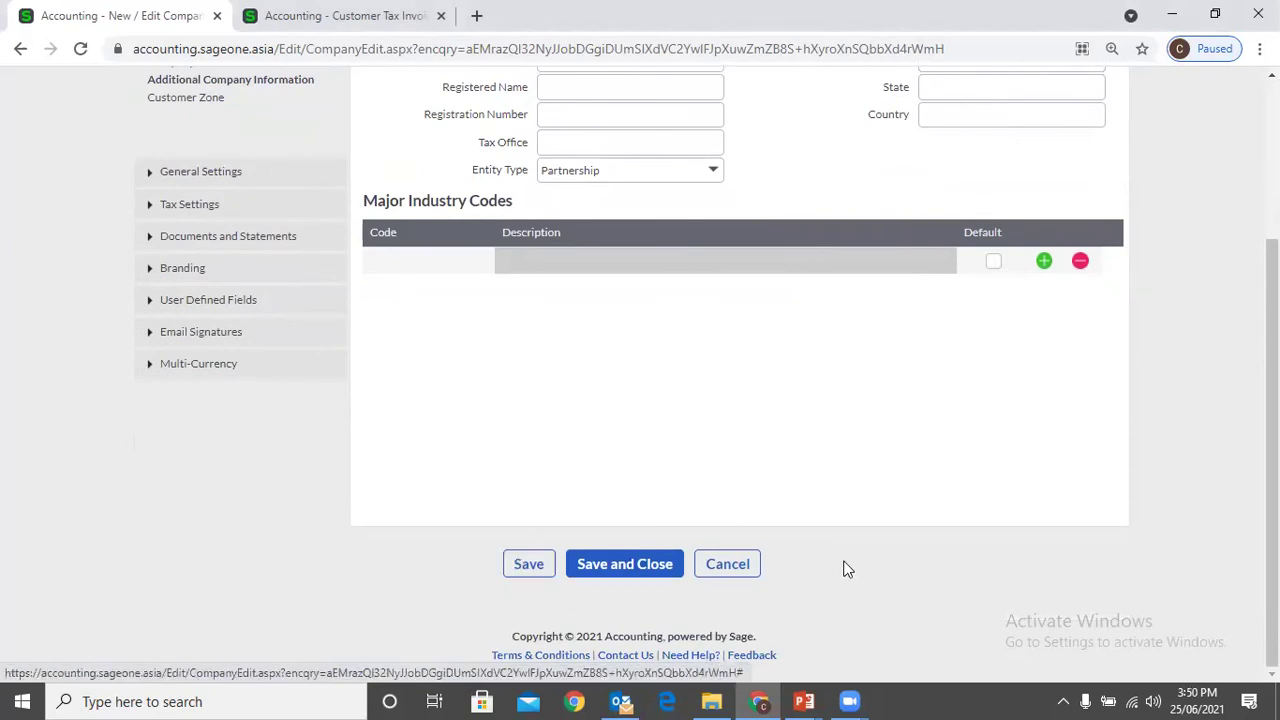
scroll(1040, 518, "up", 1)
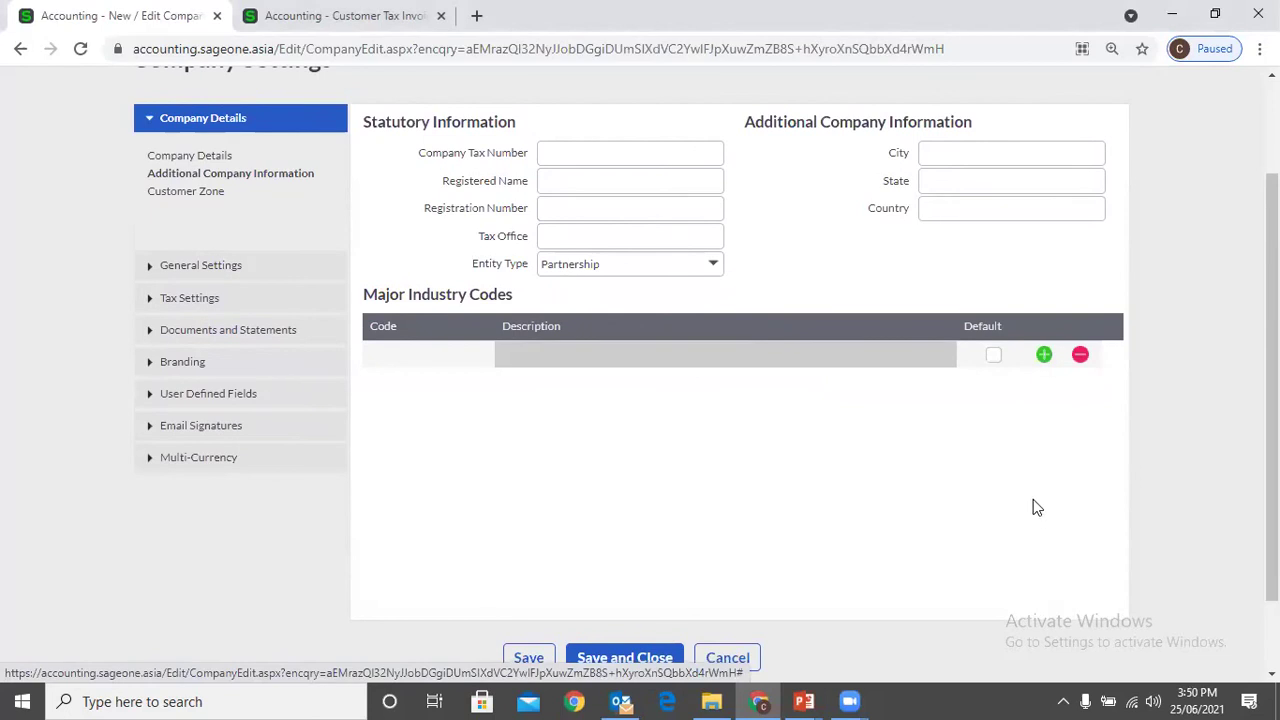
scroll(1036, 507, "up", 1)
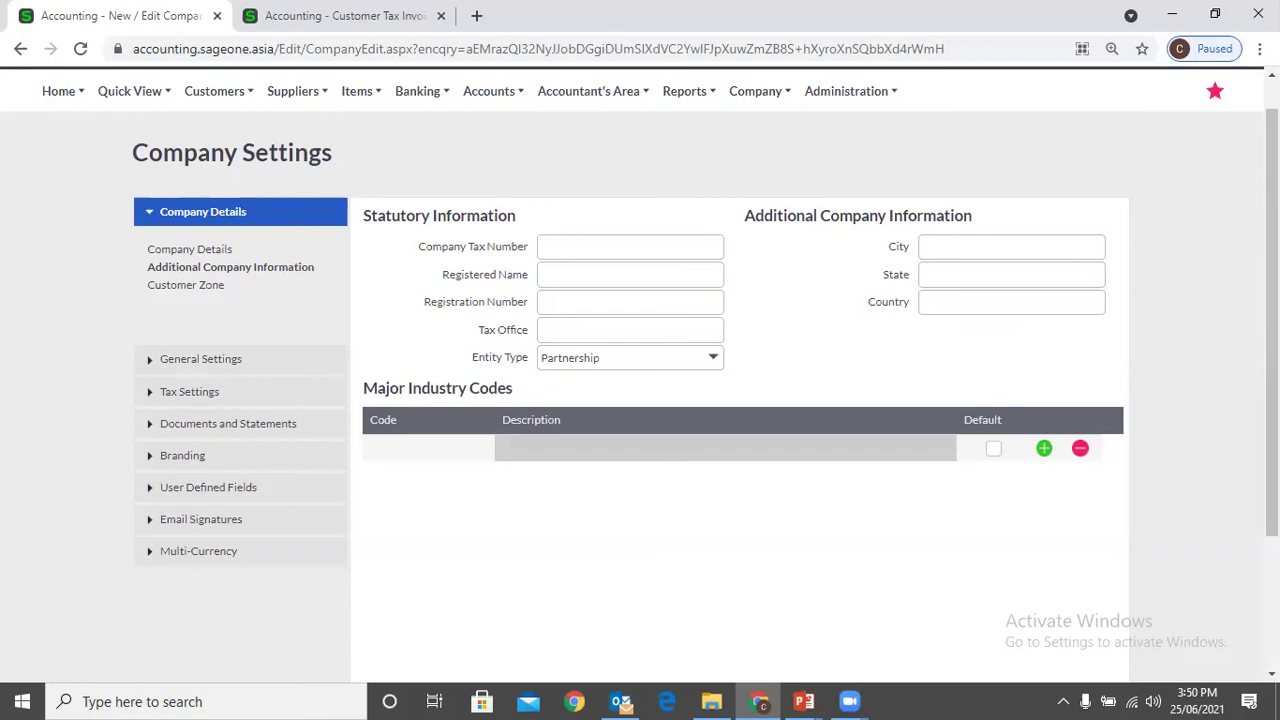
scroll(640, 380, "up", 1)
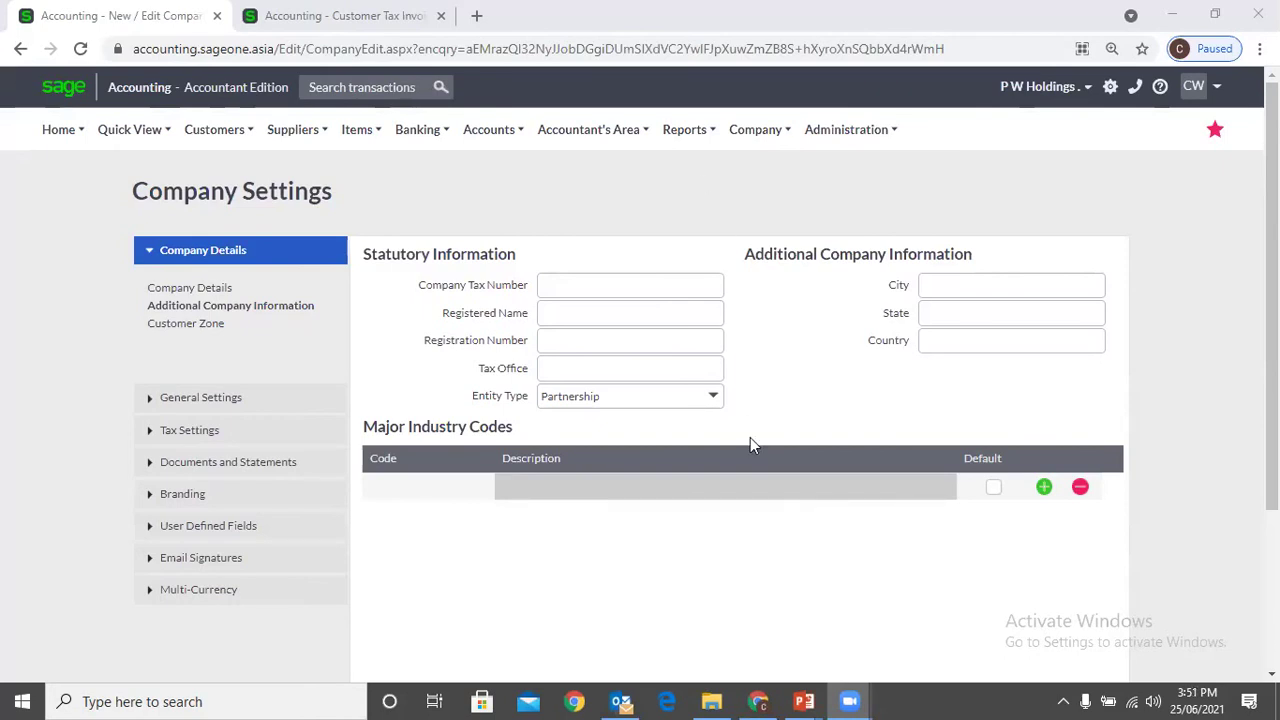
scroll(789, 362, "down", 2)
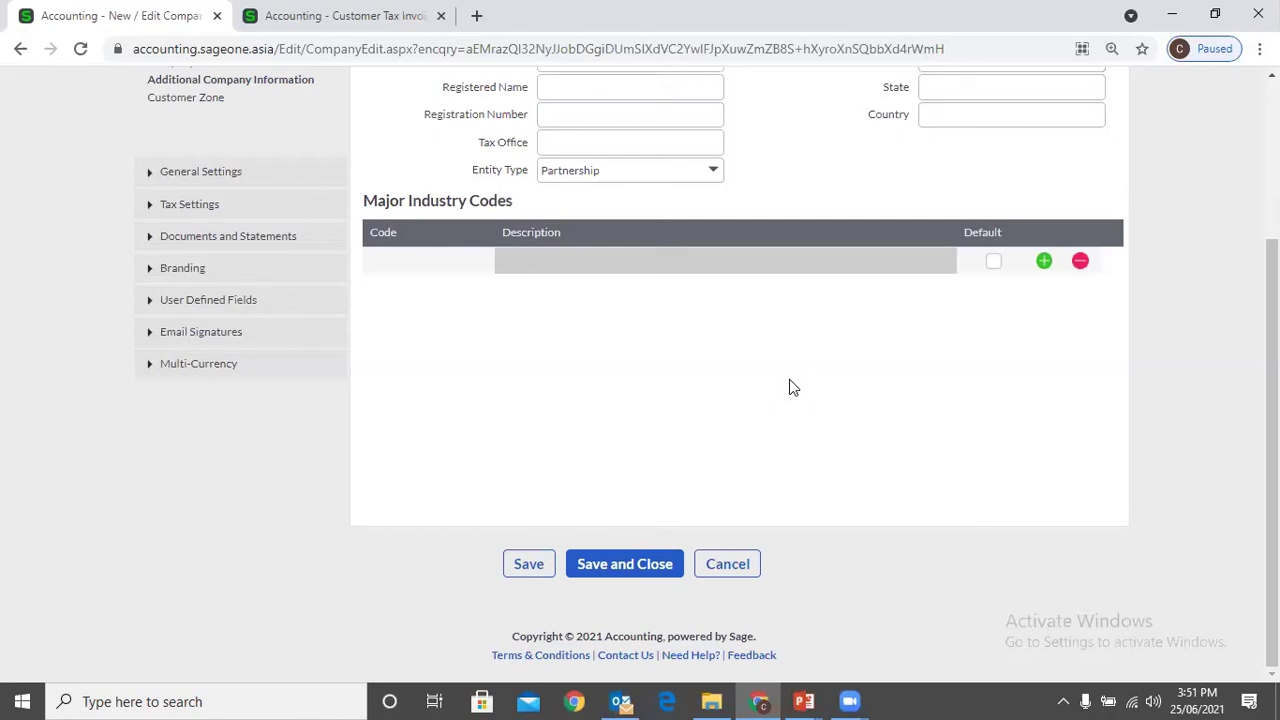
scroll(789, 379, "up", 1)
scroll(789, 379, "down", 1)
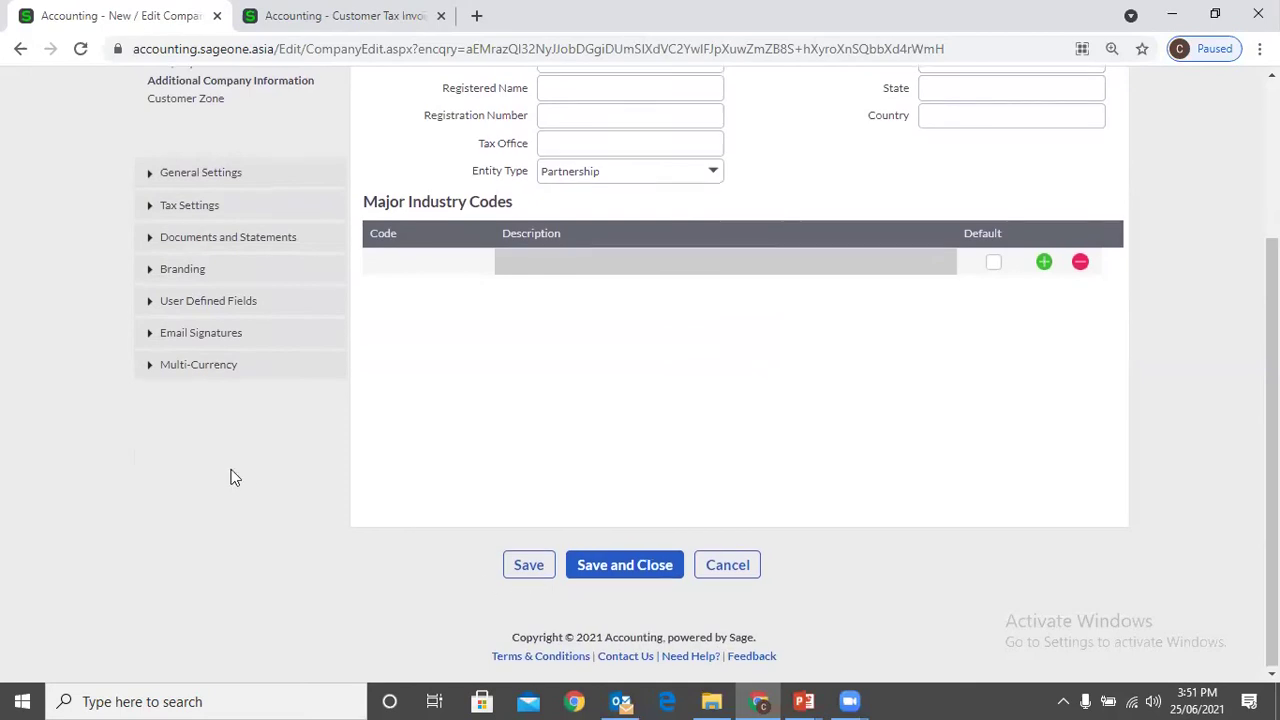
scroll(455, 478, "up", 2)
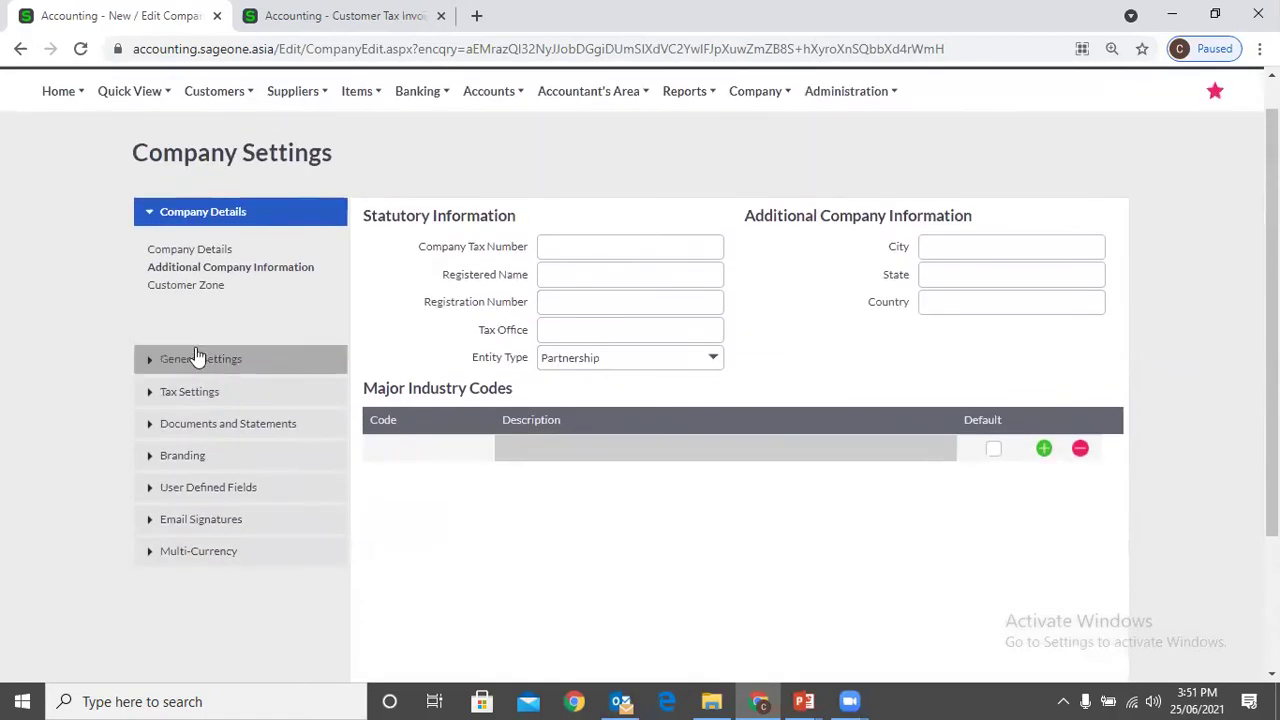
- Go to Customer Zone under Company Details
left_click(186, 286)
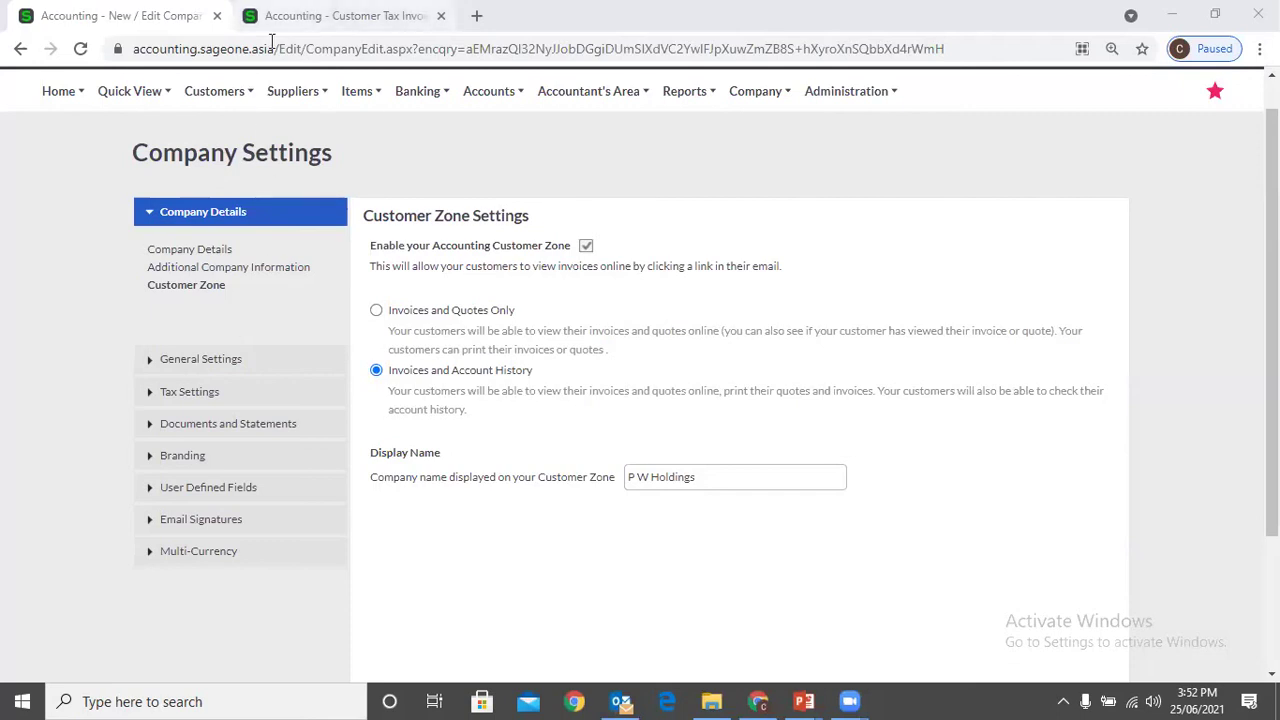
- Return to the Customer Tax Invoices browser tab
left_click(300, 16)
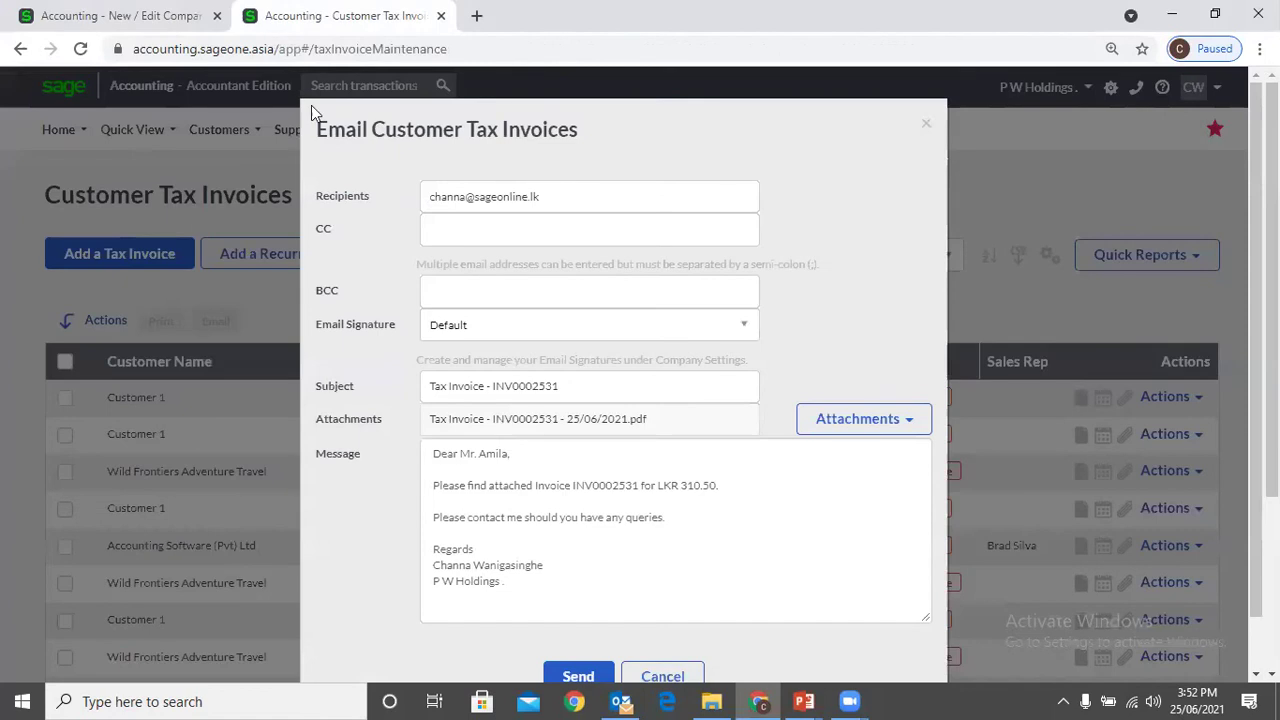
- Close the Email Customer Tax Invoices dialog unsent and show INV0002531's actions
left_click(925, 124)
mouse_move(922, 130)
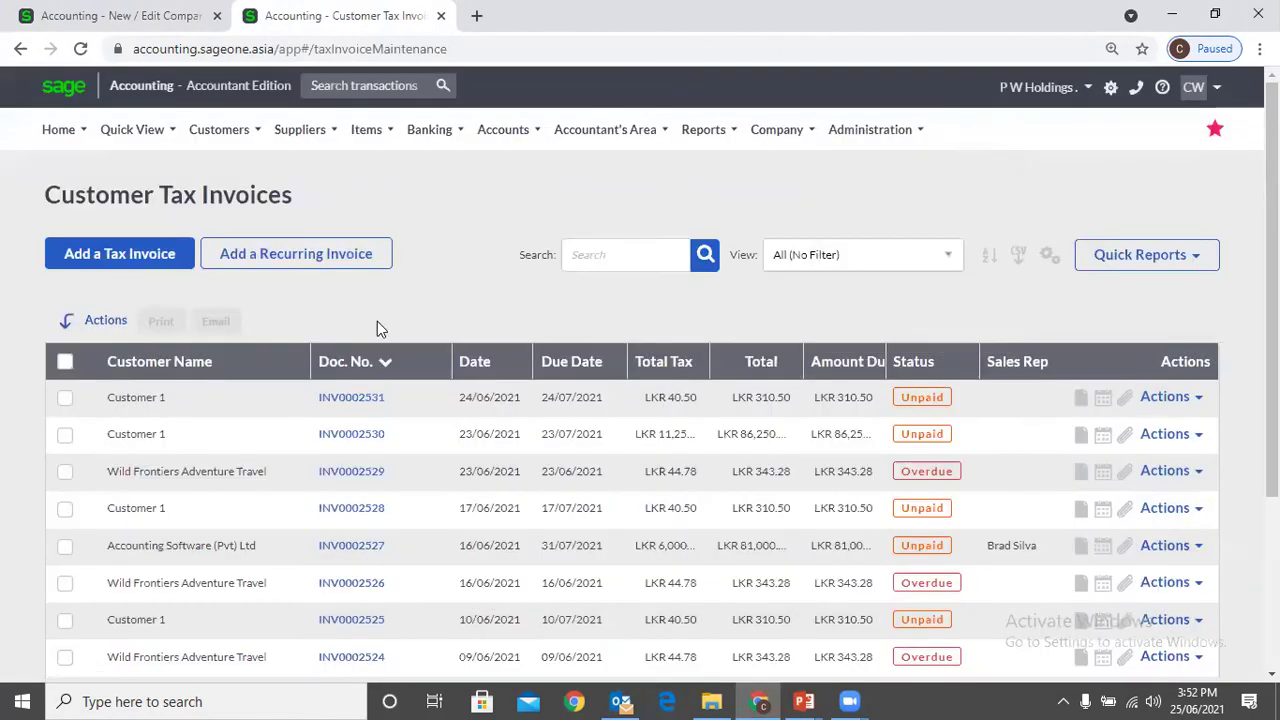
left_click(1185, 408)
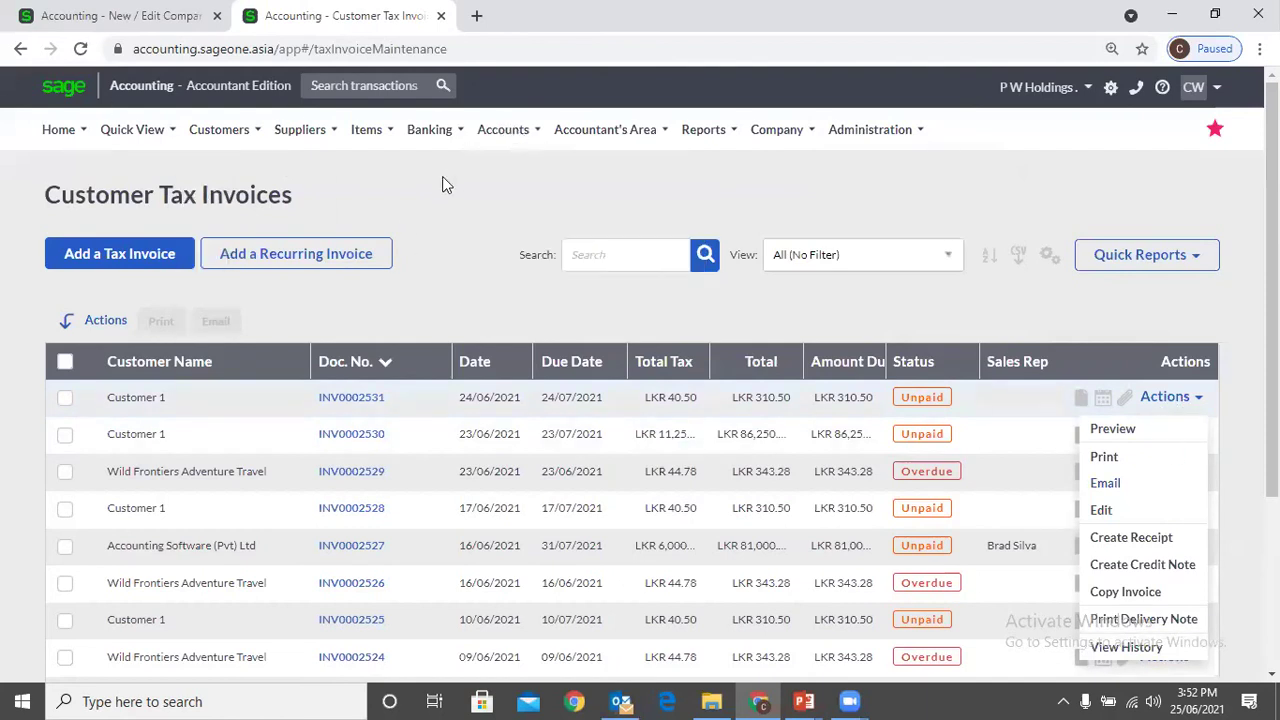
- In Outlook, open the P W Holdings tax invoice e-mail and preview its attached PDF
left_click(621, 701)
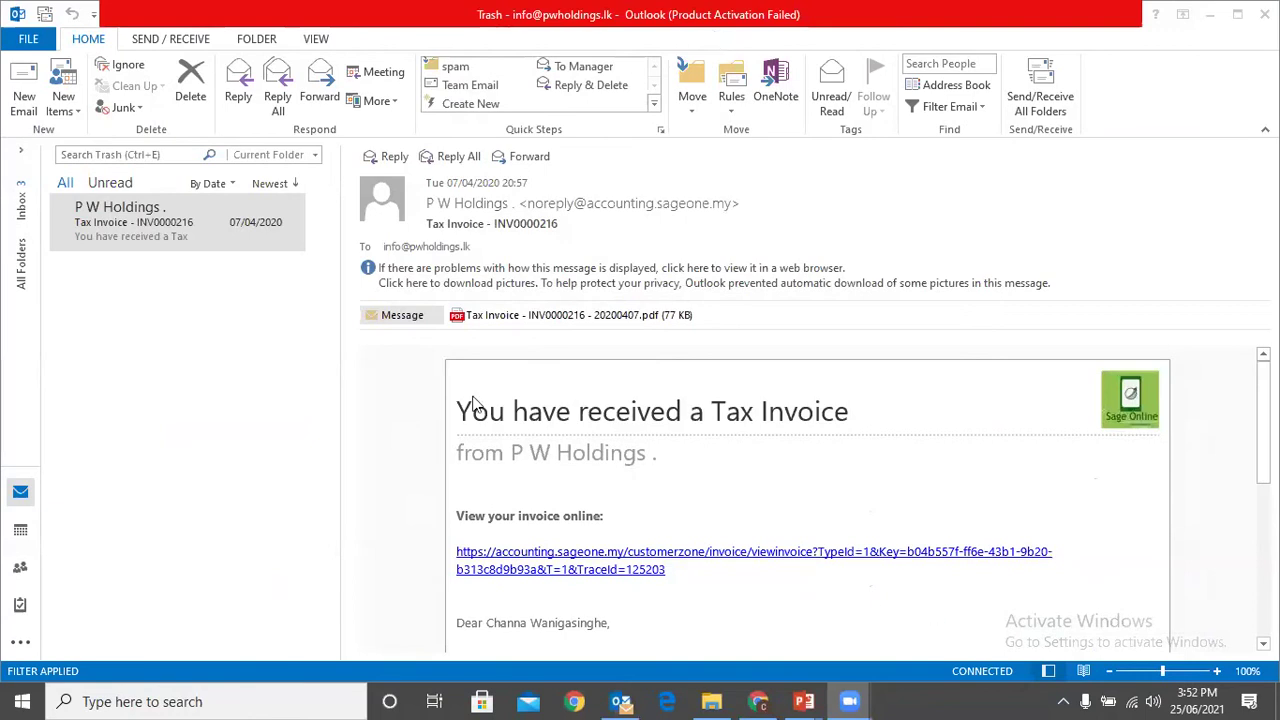
scroll(678, 526, "down", 1)
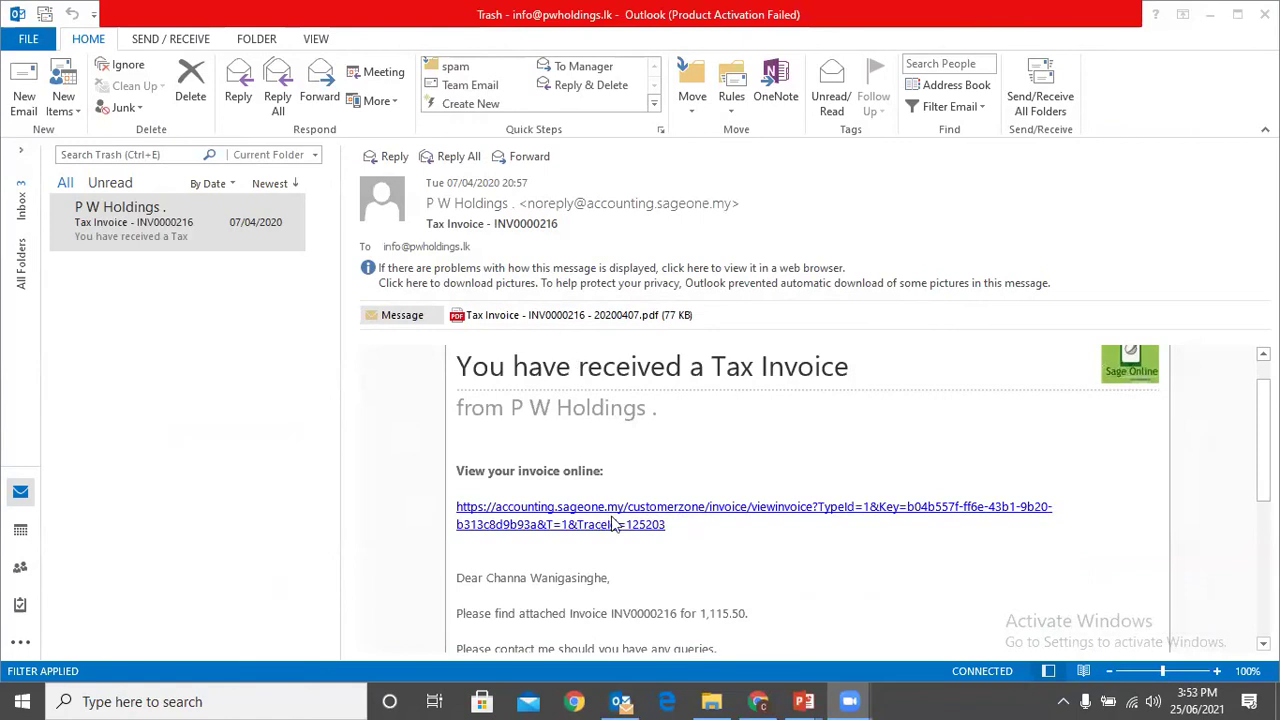
left_click(540, 316)
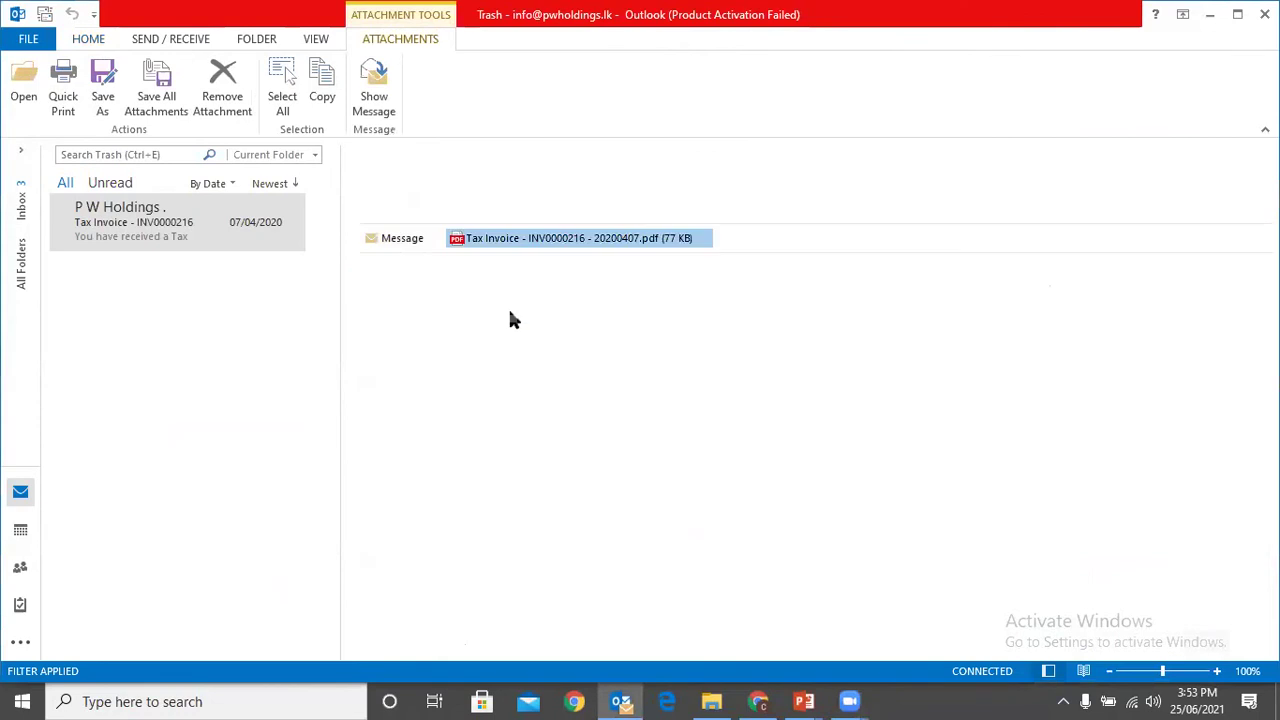
left_click(180, 228)
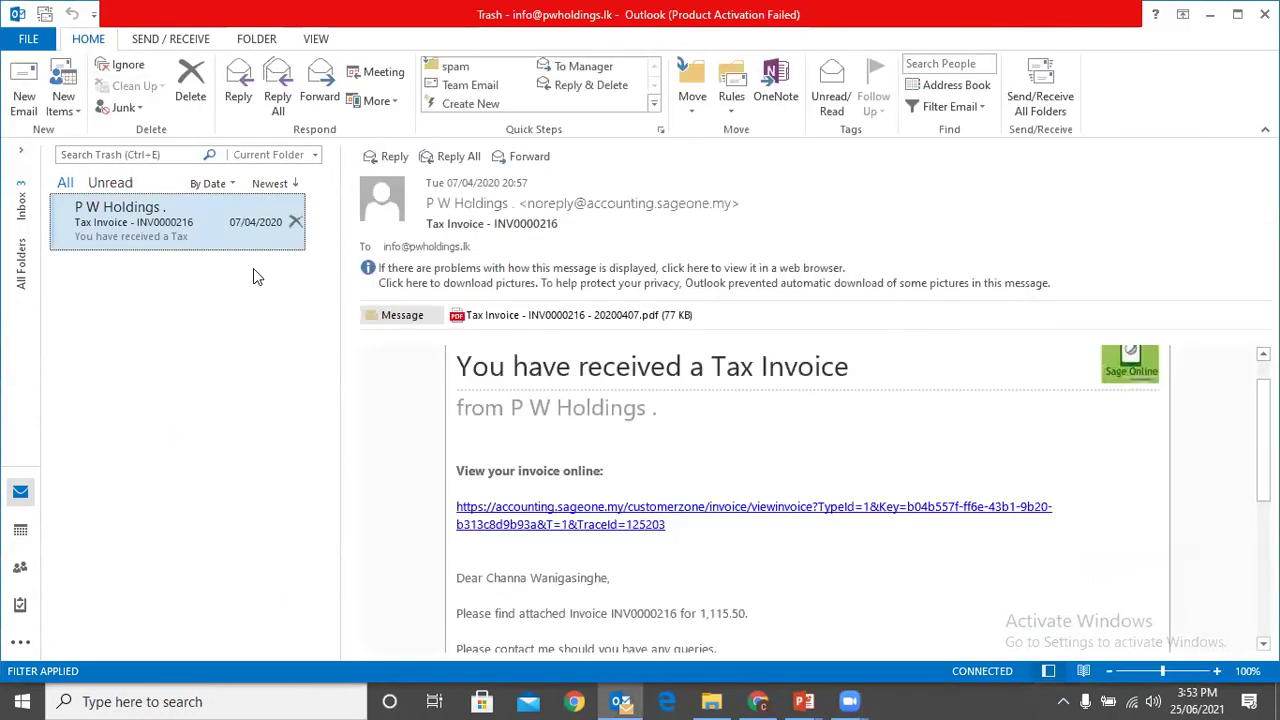
- View invoice INV0000216 online via the e-mail link, then go to the customer's Invoices list
left_click(582, 527)
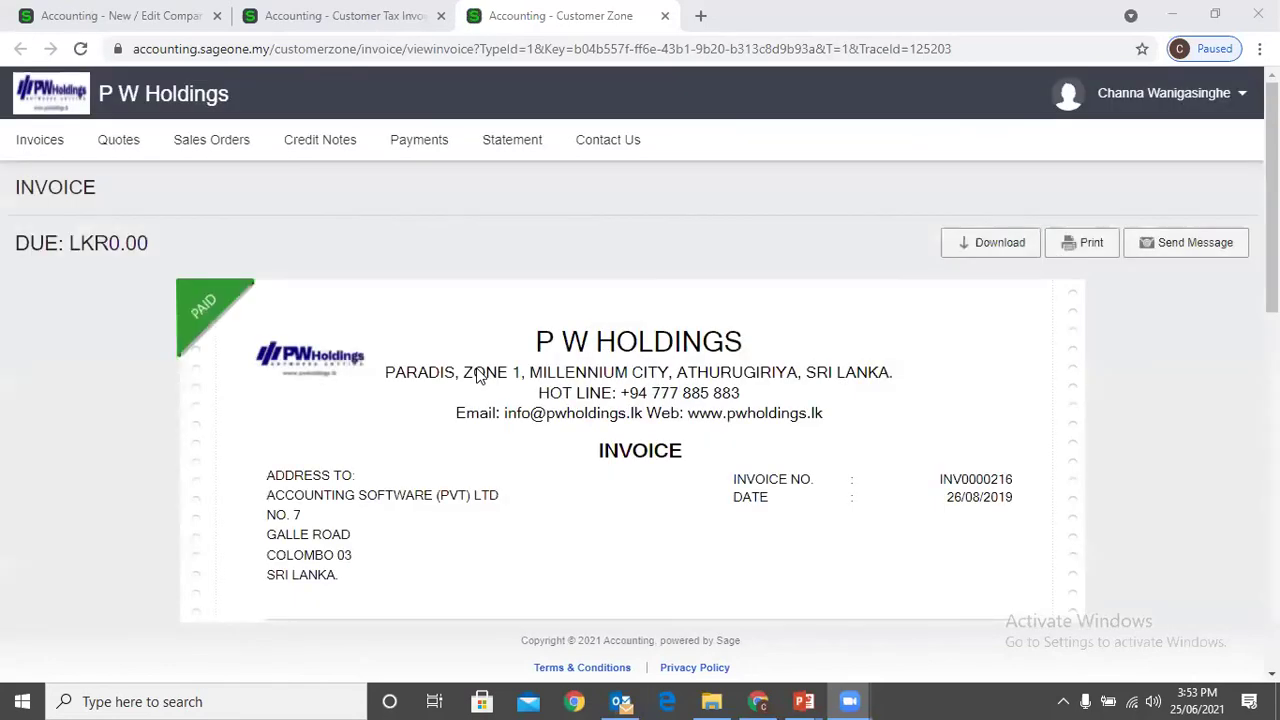
scroll(590, 398, "down", 2)
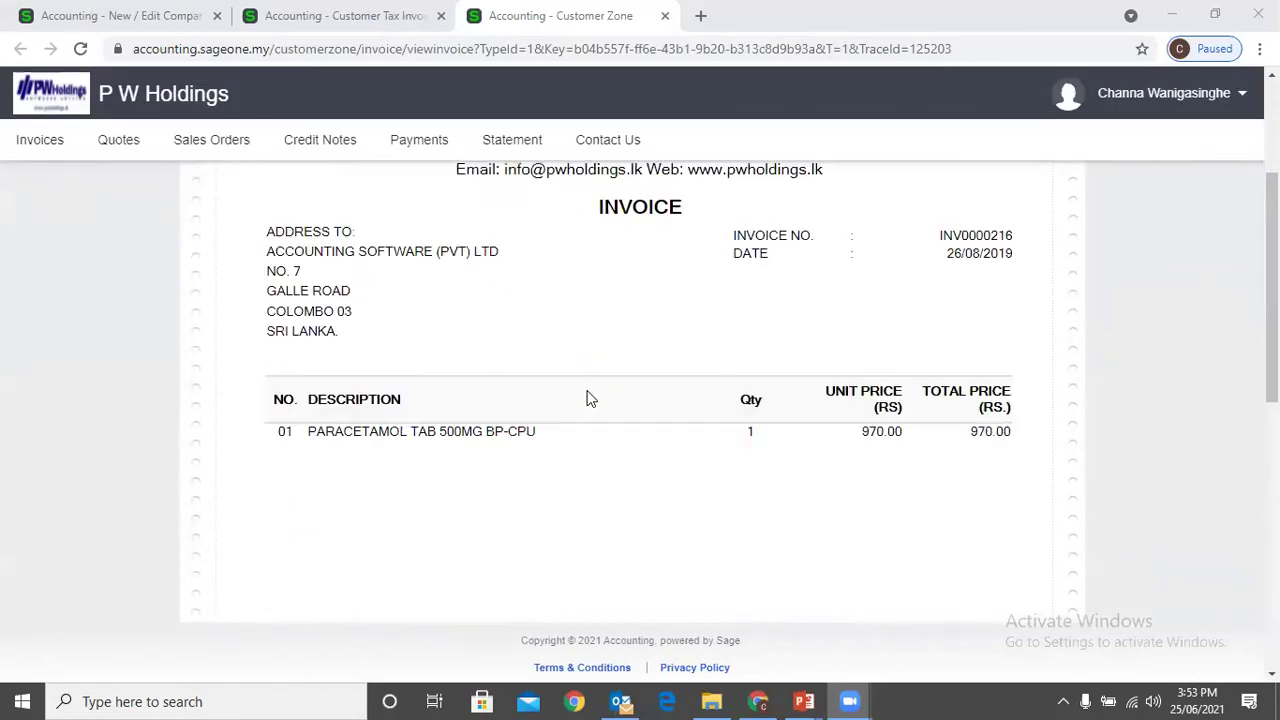
scroll(590, 398, "down", 5)
scroll(590, 398, "up", 3)
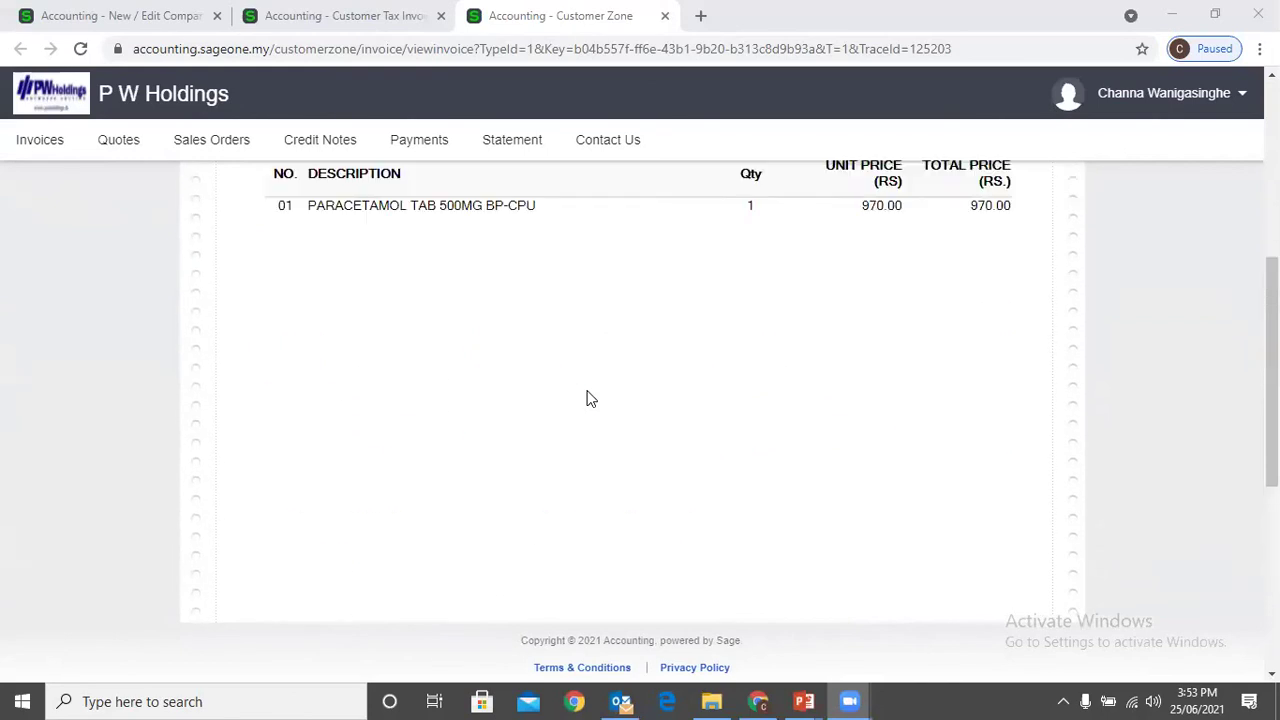
scroll(590, 398, "up", 4)
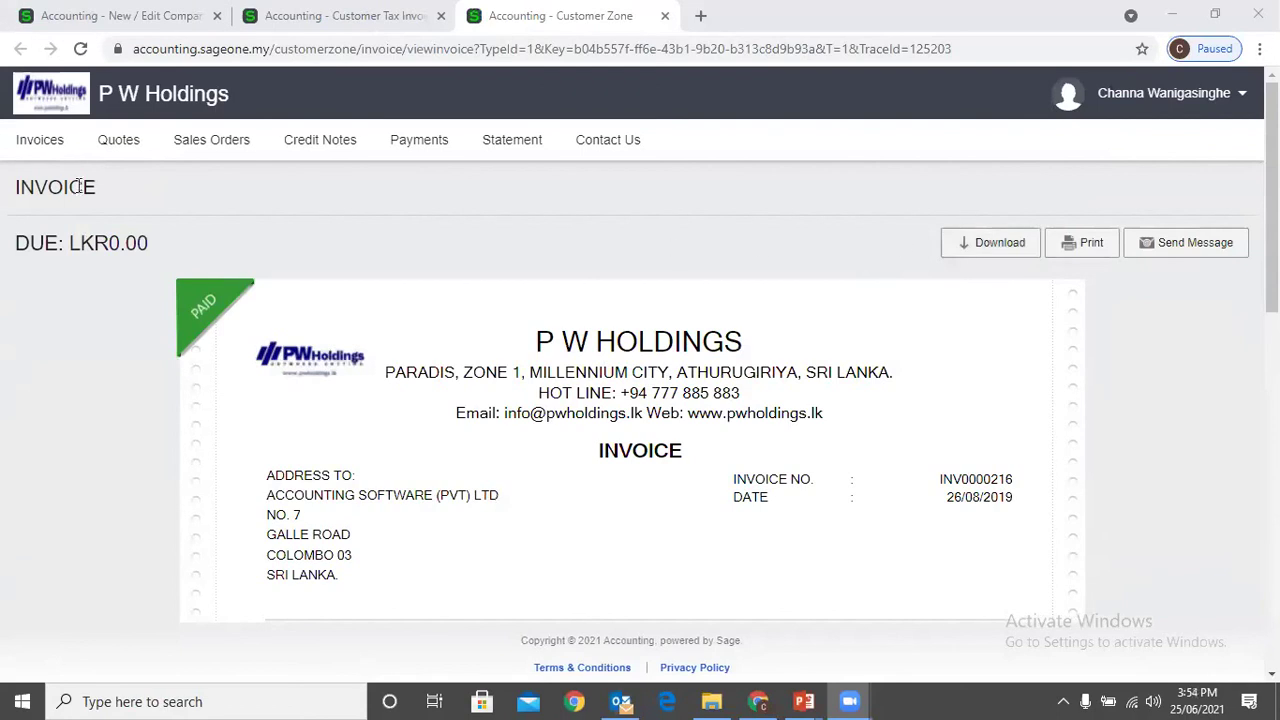
left_click(37, 146)
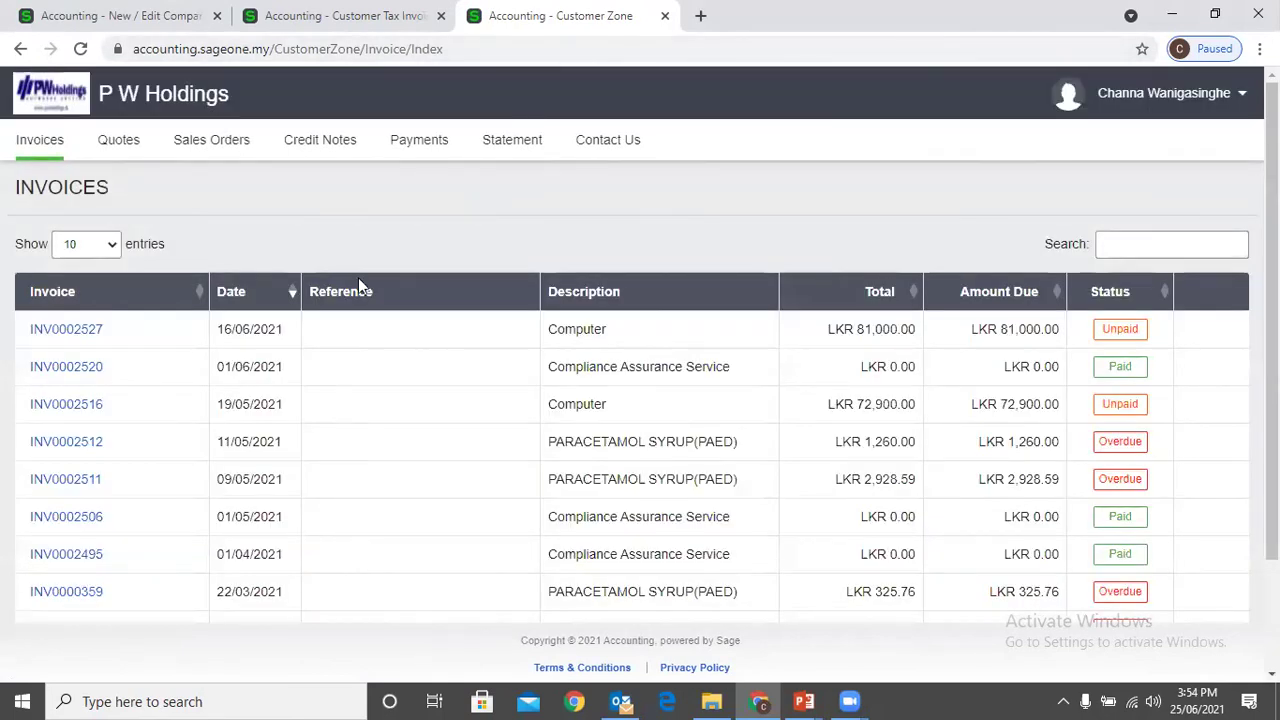
- Scroll the 49-invoice list and check the Show entries choice, keeping 10 per page
scroll(236, 445, "down", 2)
scroll(236, 445, "up", 2)
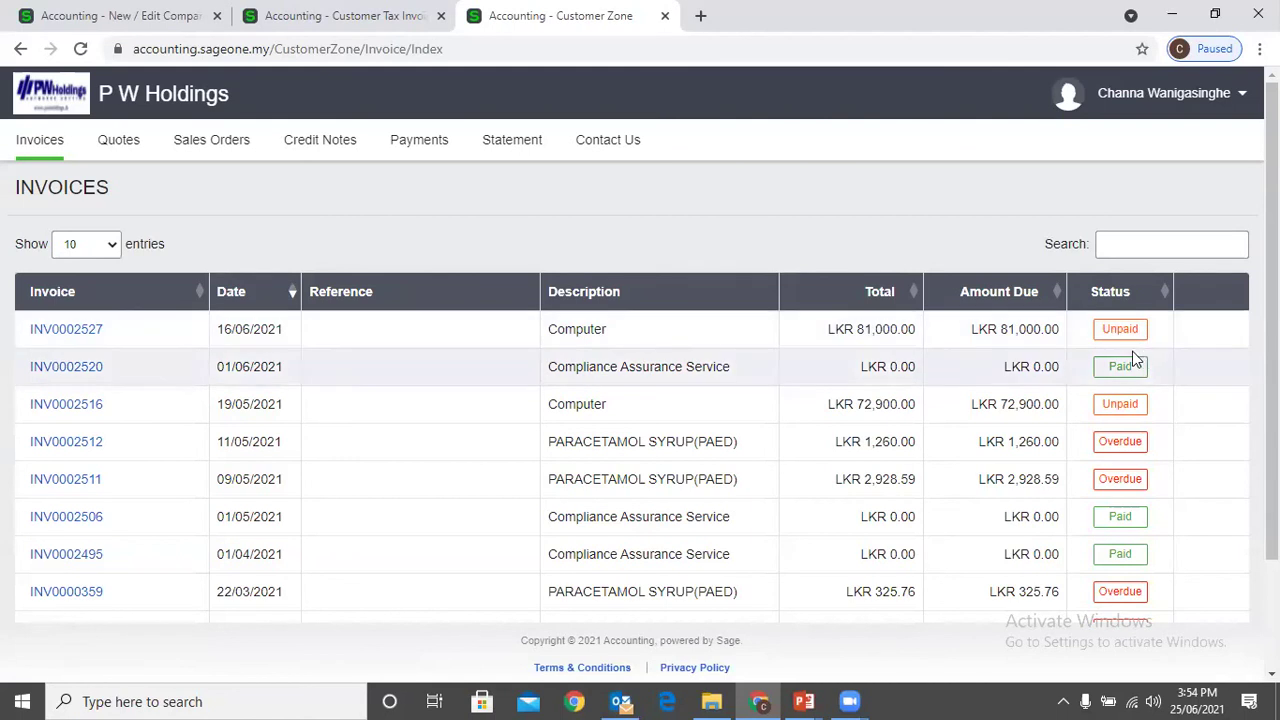
scroll(1149, 452, "down", 1)
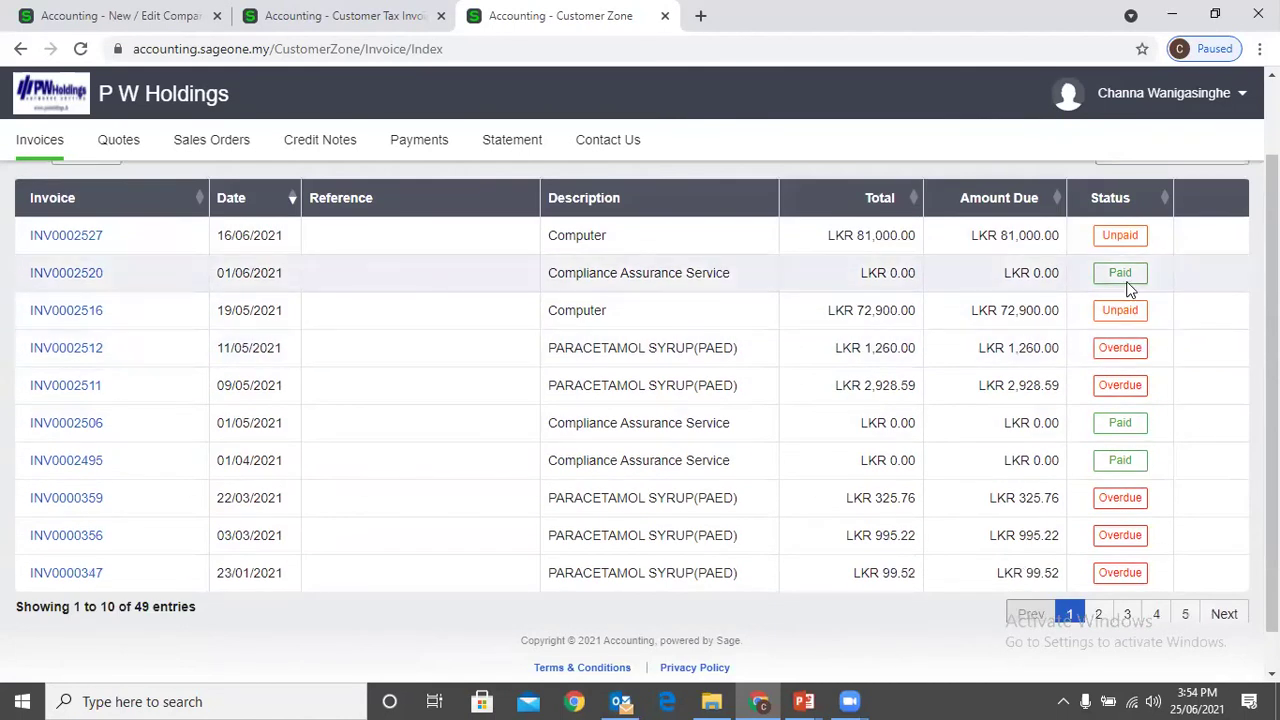
scroll(1140, 400, "down", 1)
scroll(156, 600, "up", 1)
scroll(156, 580, "down", 2)
scroll(120, 371, "up", 3)
left_click(110, 246)
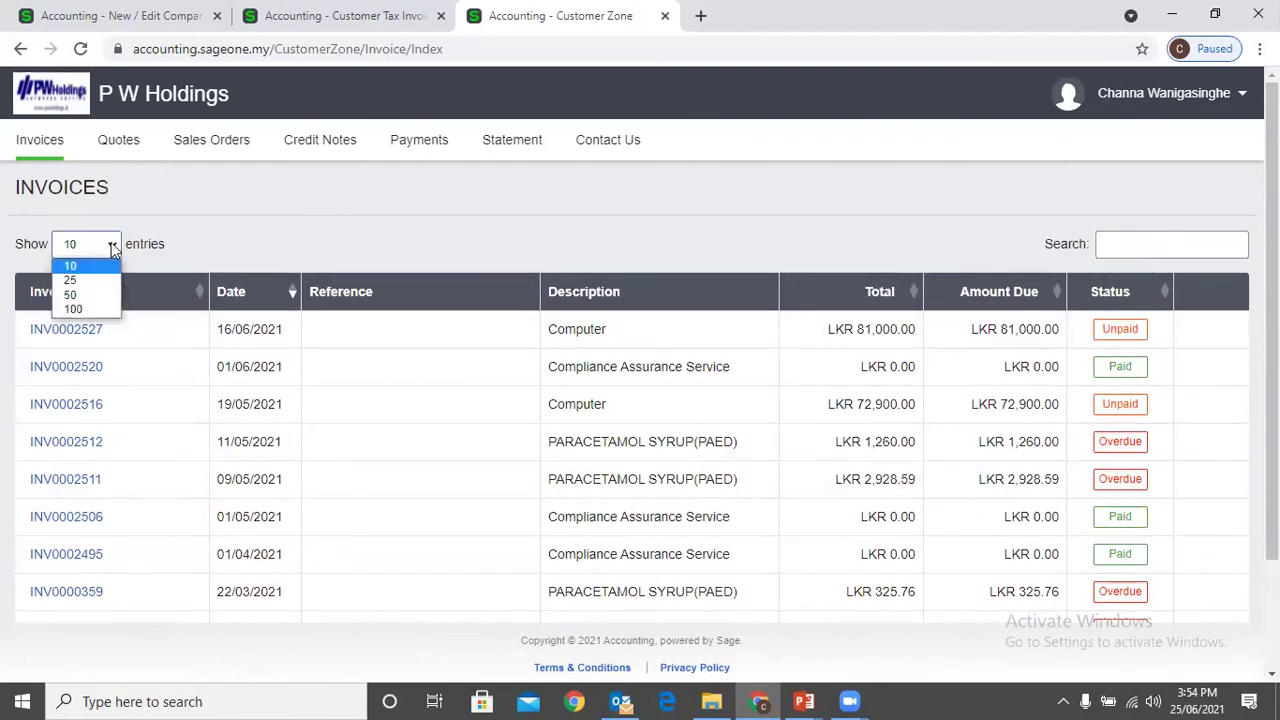
left_click(187, 246)
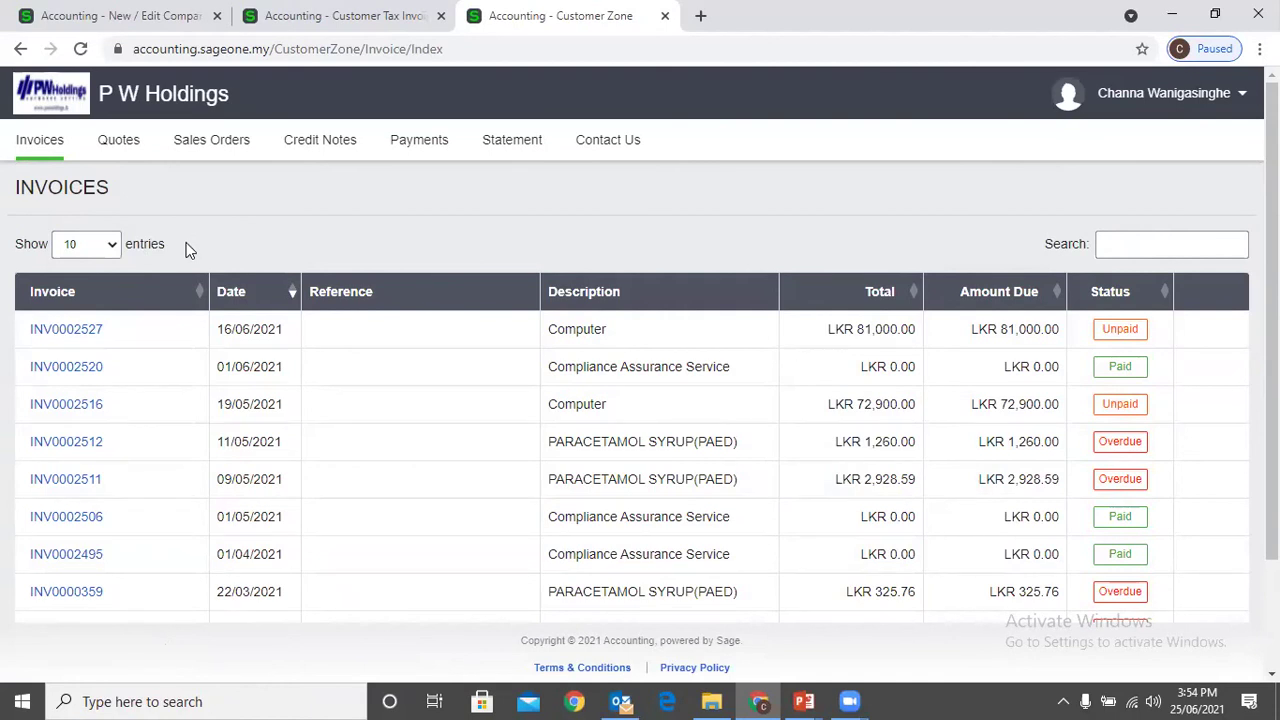
- Scroll the first invoice page to review totals, amounts due and Paid/Unpaid/Overdue statuses
scroll(186, 248, "down", 2)
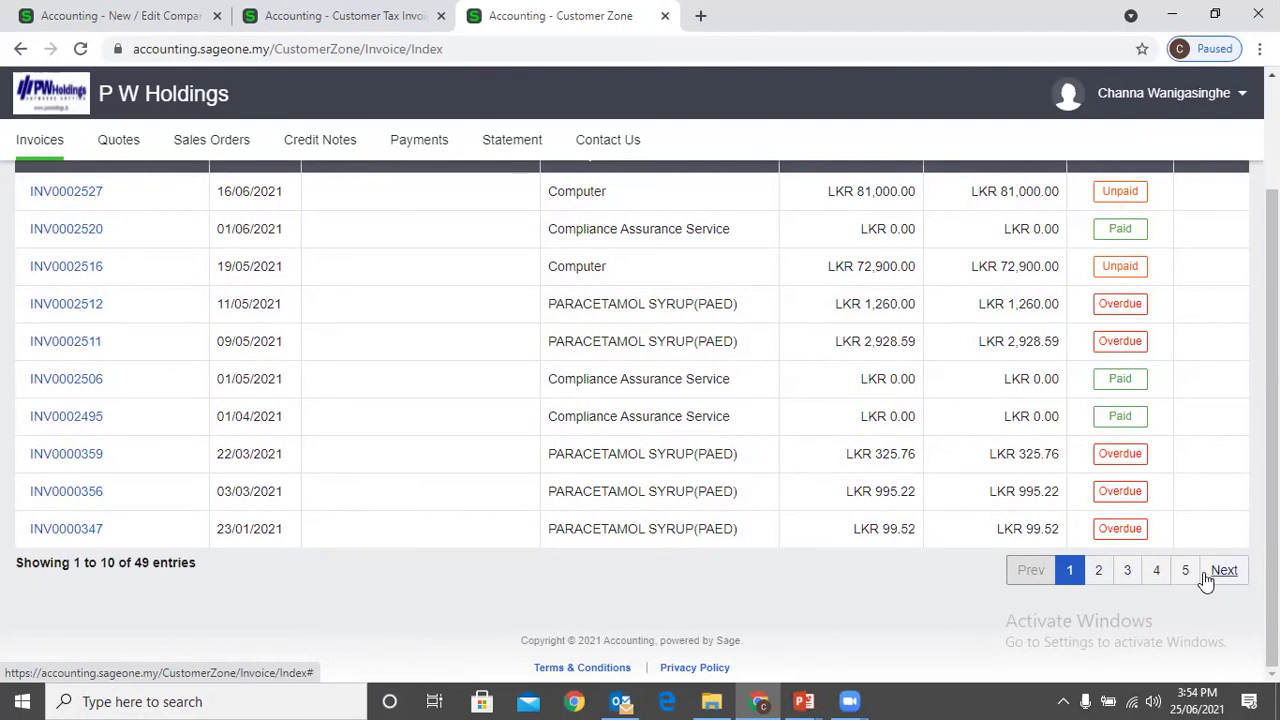
scroll(758, 614, "up", 2)
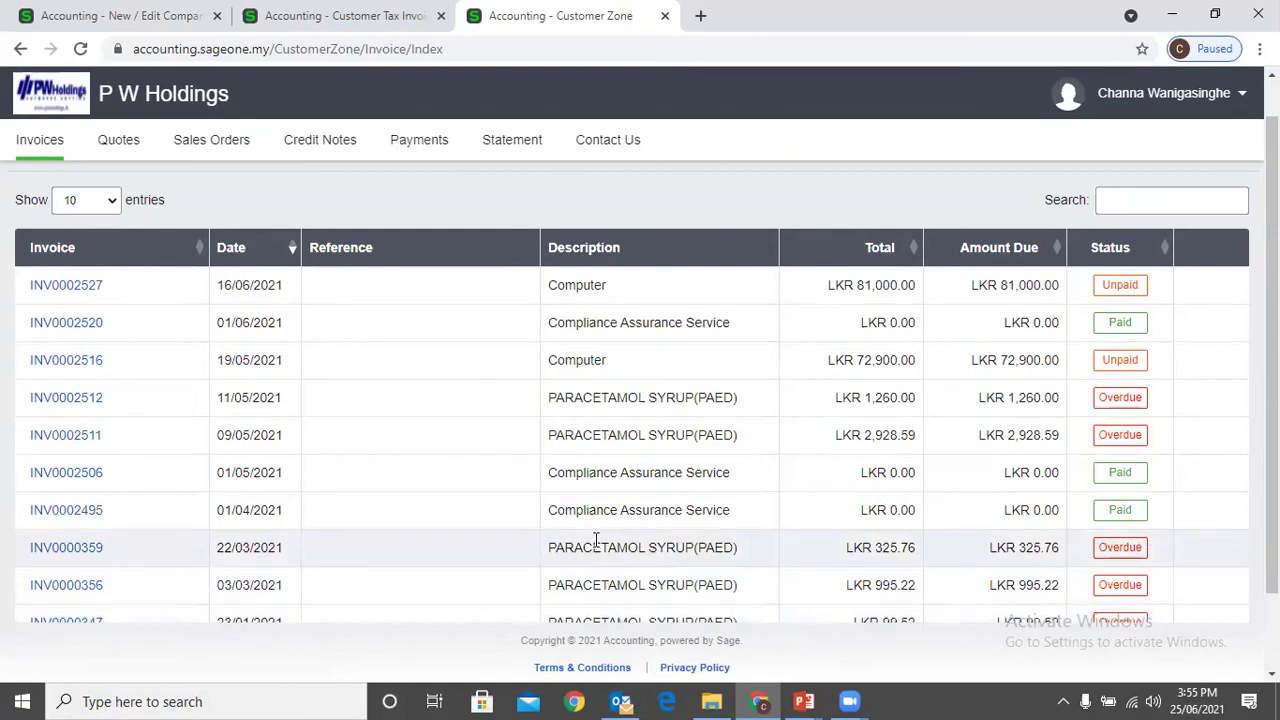
scroll(592, 537, "up", 1)
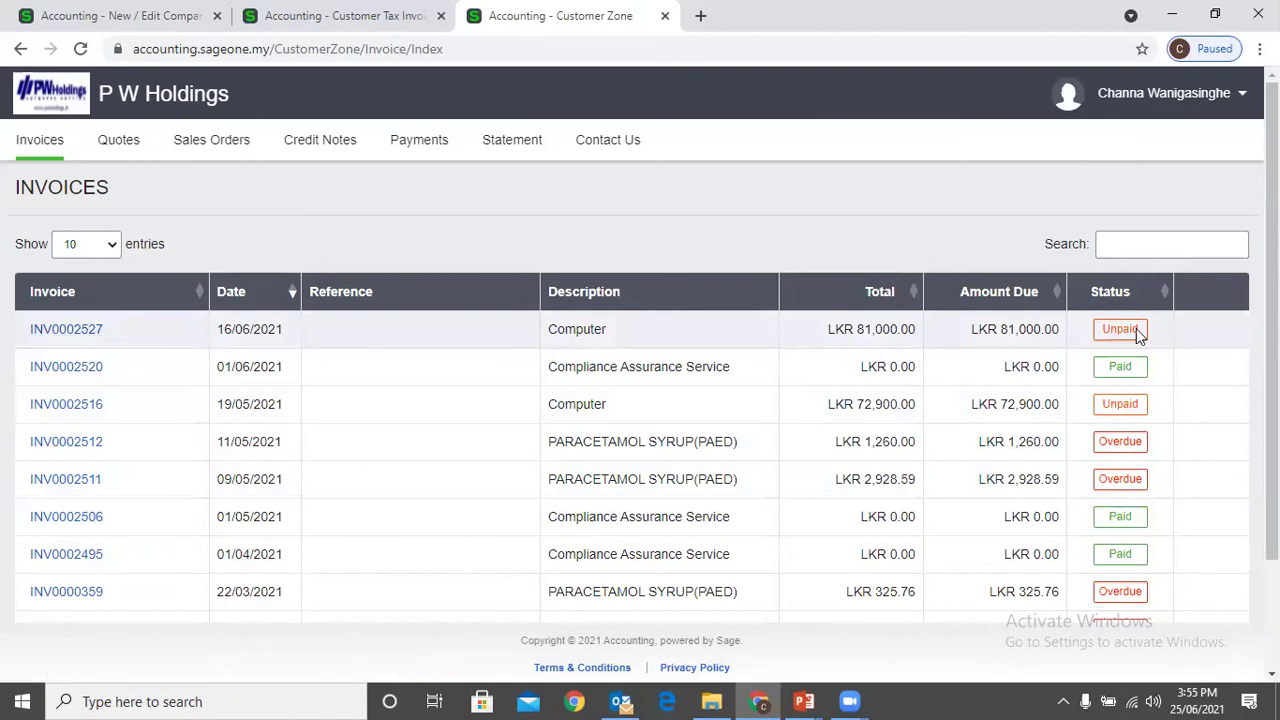
scroll(1136, 383, "down", 1)
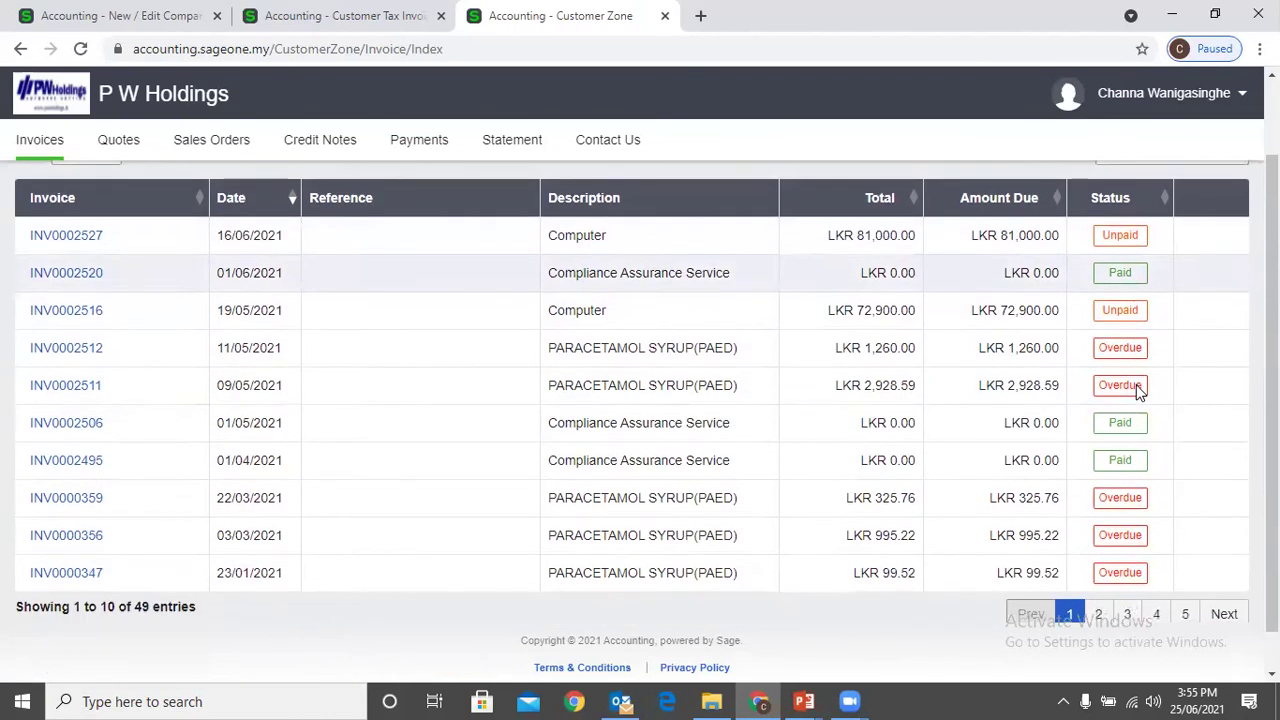
scroll(930, 390, "up", 1)
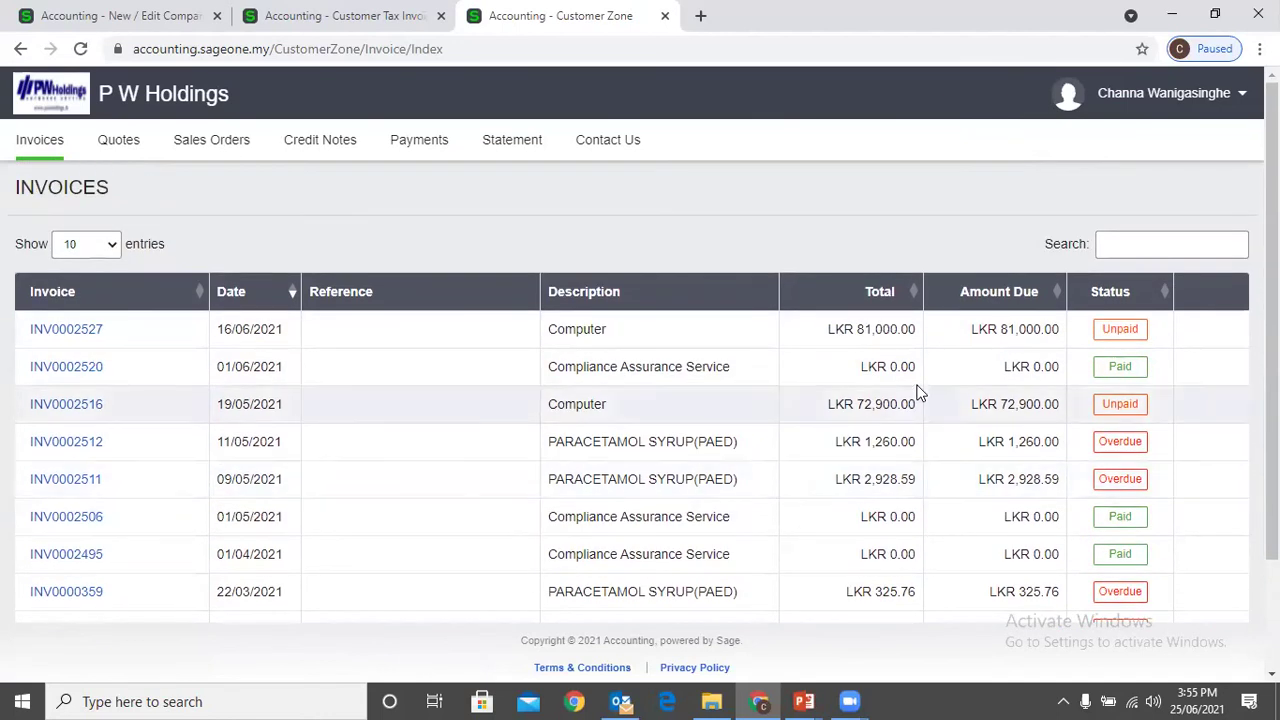
scroll(920, 393, "down", 2)
- Look over invoices page 2, then switch to the Quotes list showing QUO0000079 onward
left_click(1097, 570)
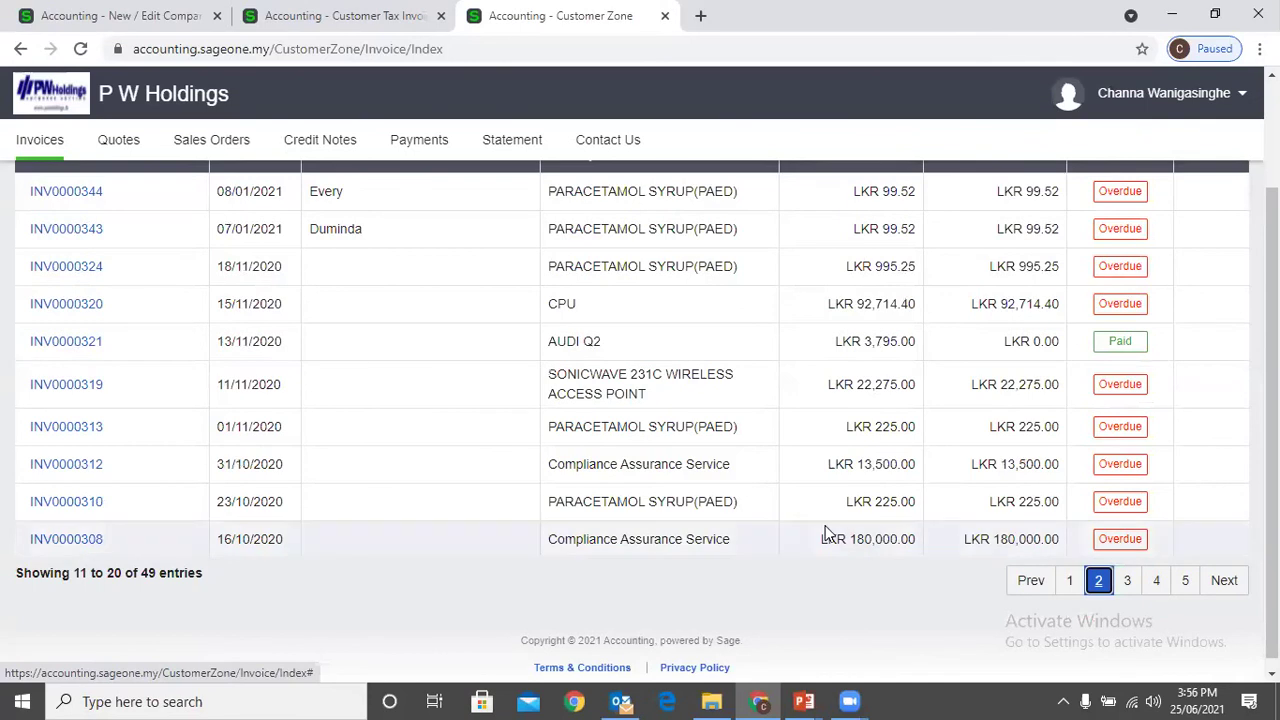
scroll(825, 525, "up", 2)
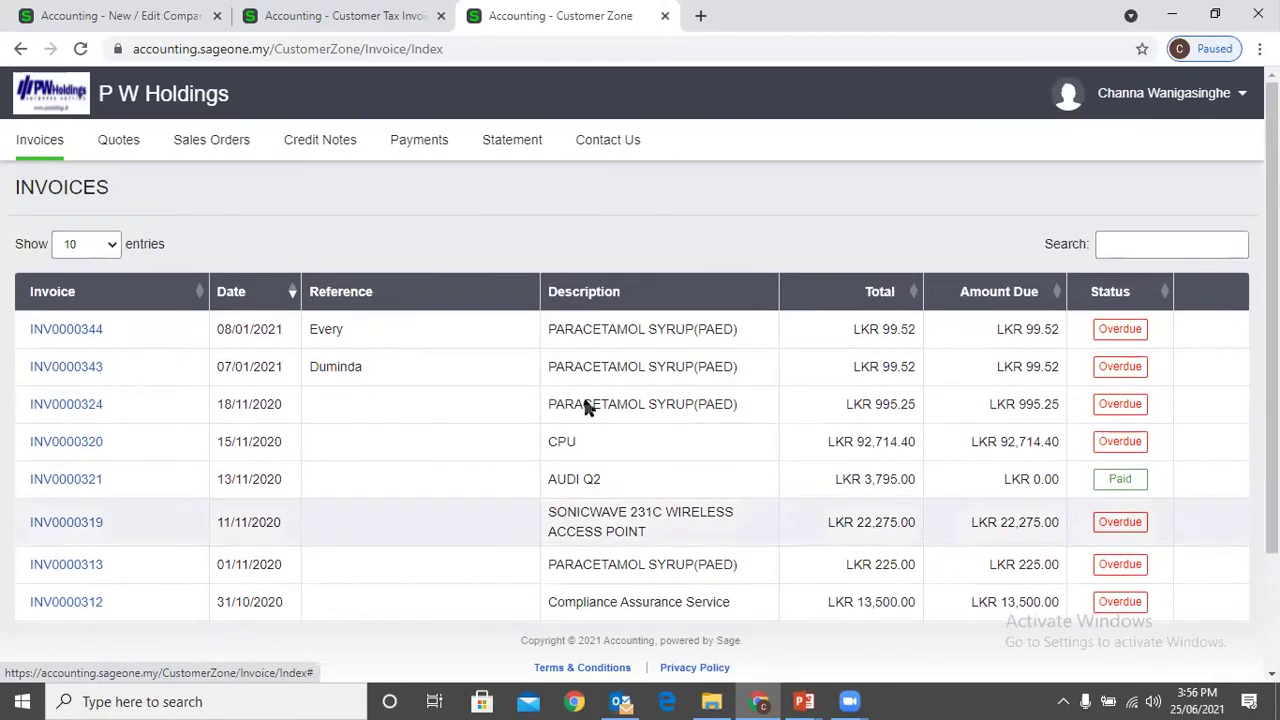
left_click(116, 155)
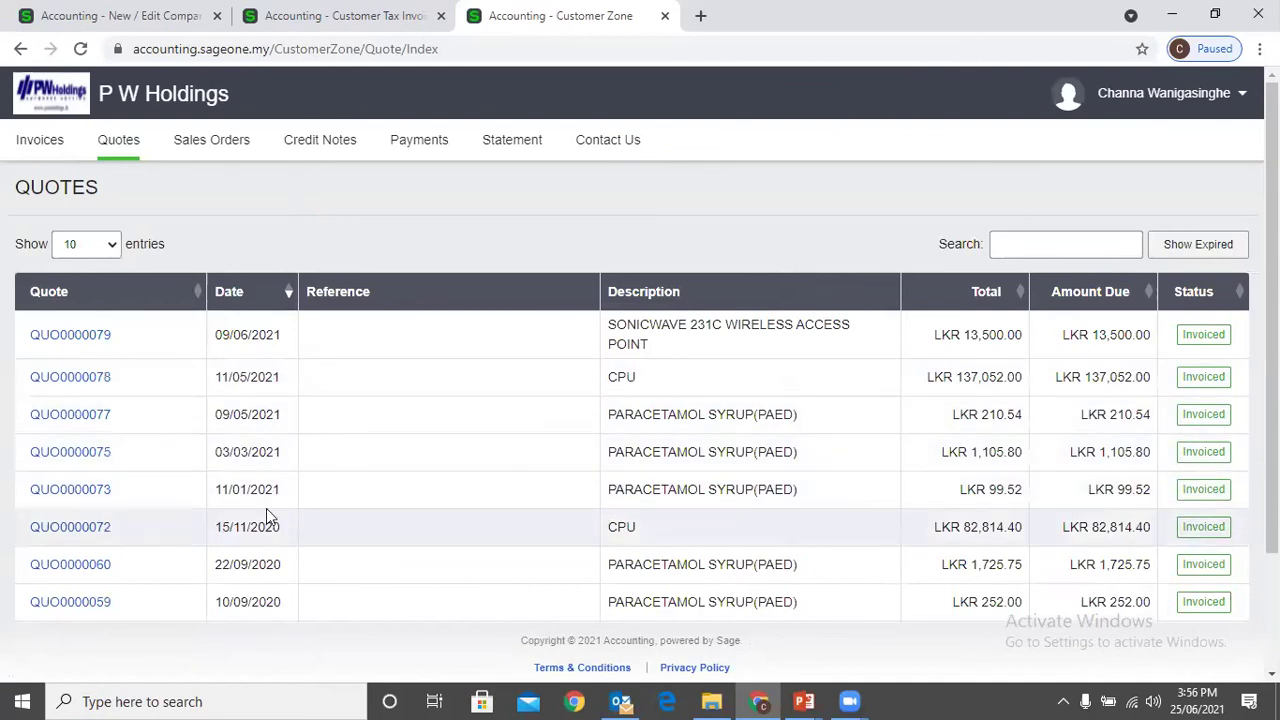
- Browse the customer's Sales Orders, Credit Notes and Payments lists in turn
left_click(197, 143)
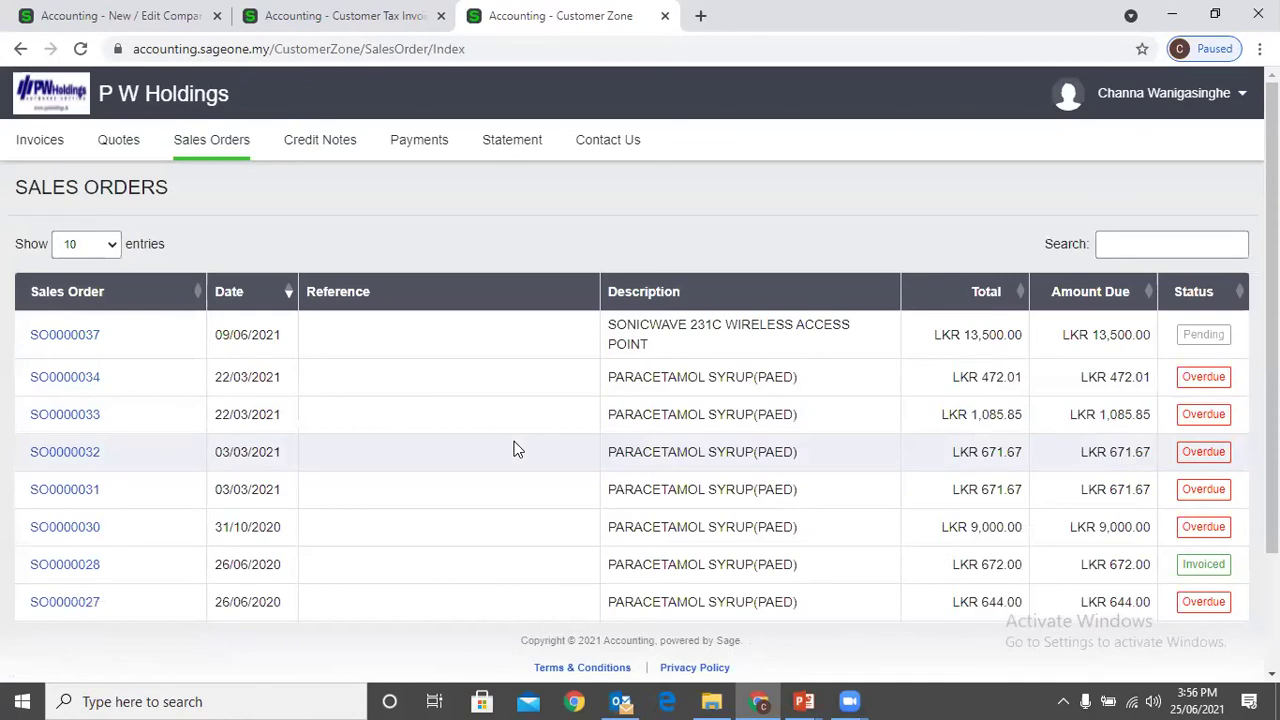
left_click(347, 150)
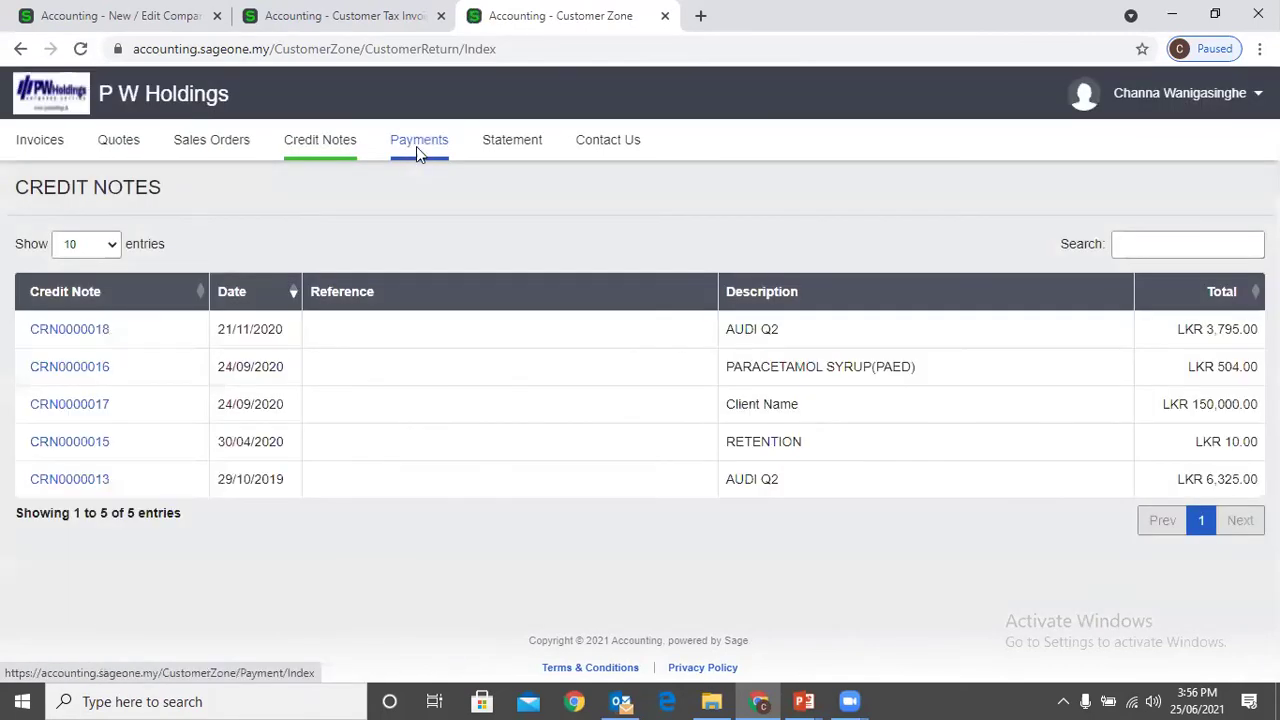
left_click(416, 146)
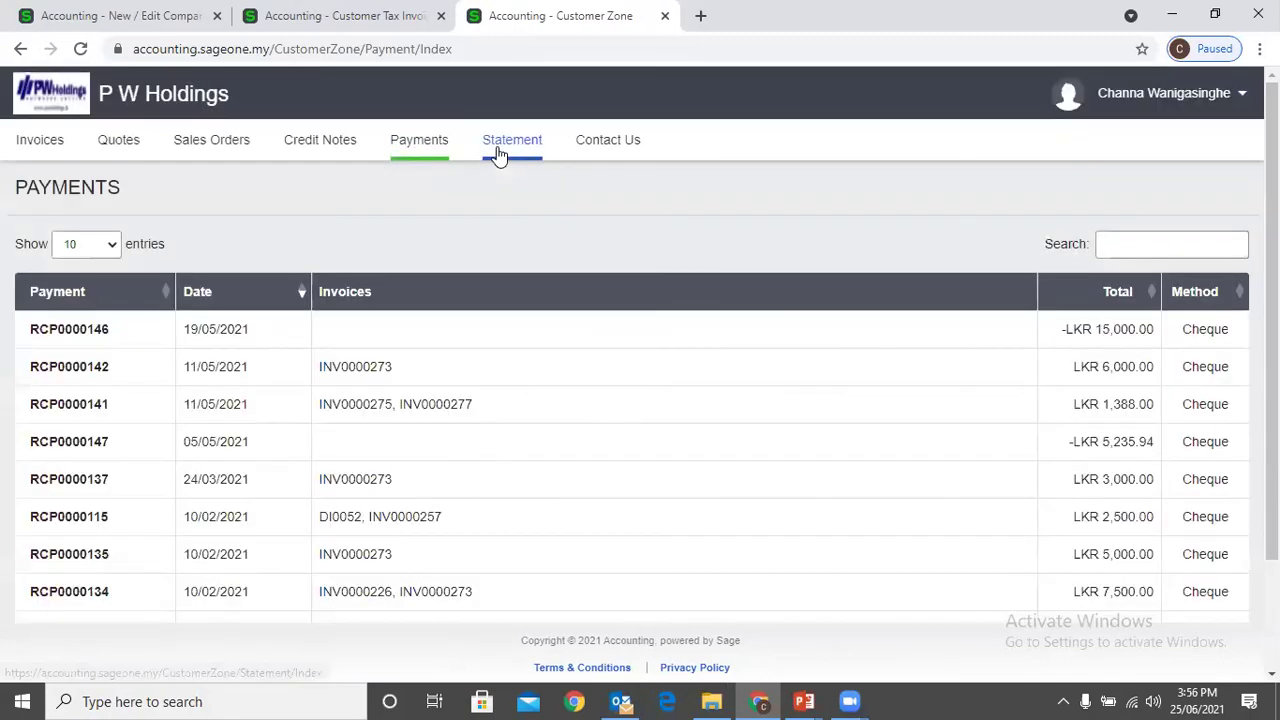
- View the customer's account statement and review the LKR438,587.41 amount due
left_click(498, 154)
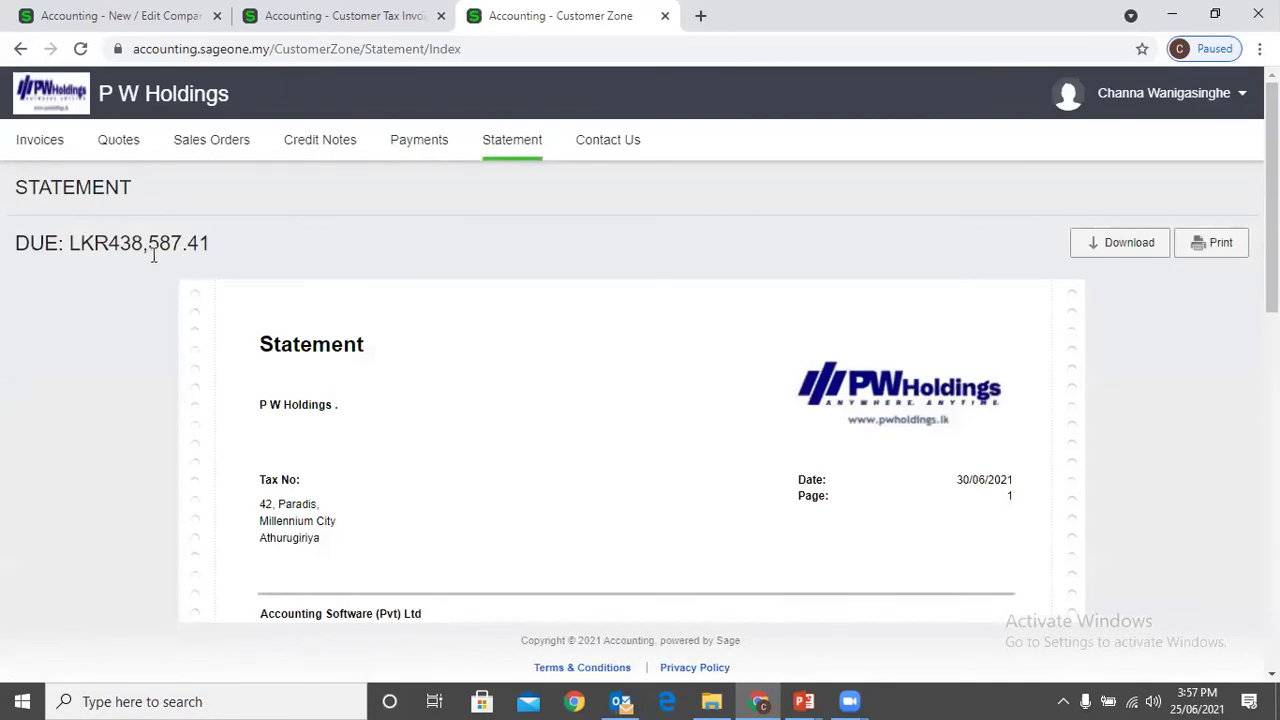
scroll(224, 265, "down", 5)
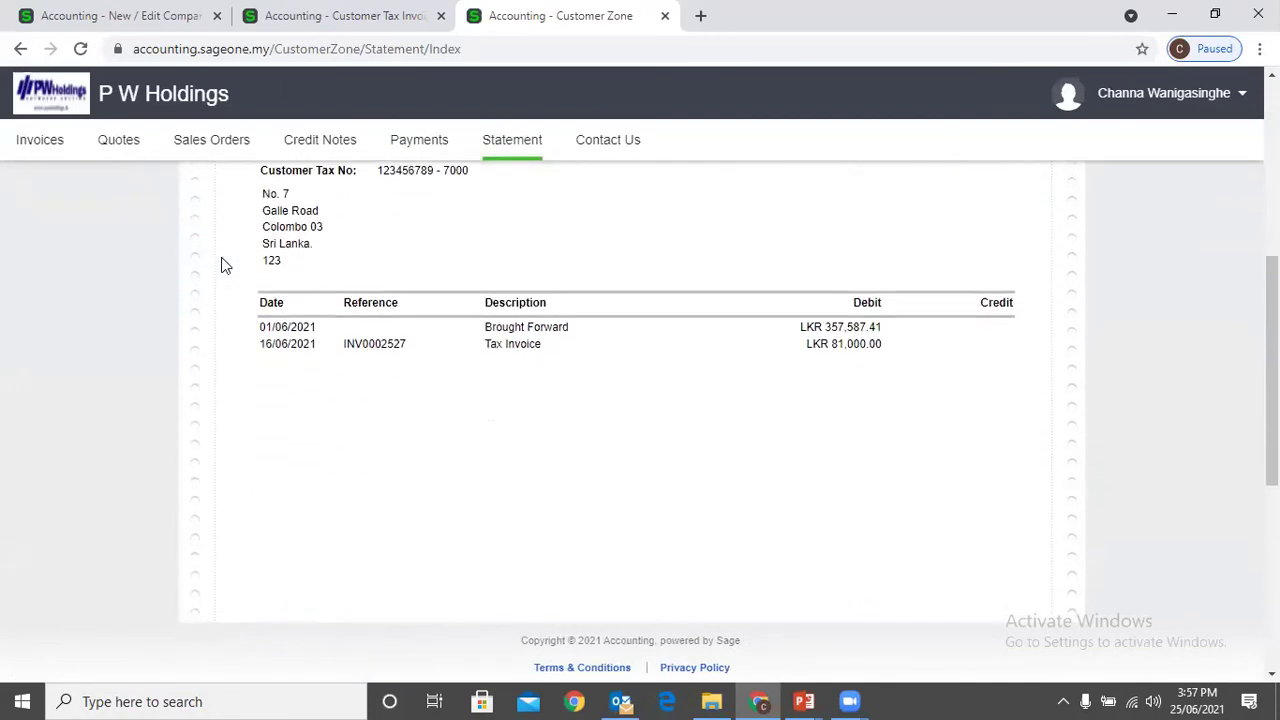
scroll(224, 265, "down", 5)
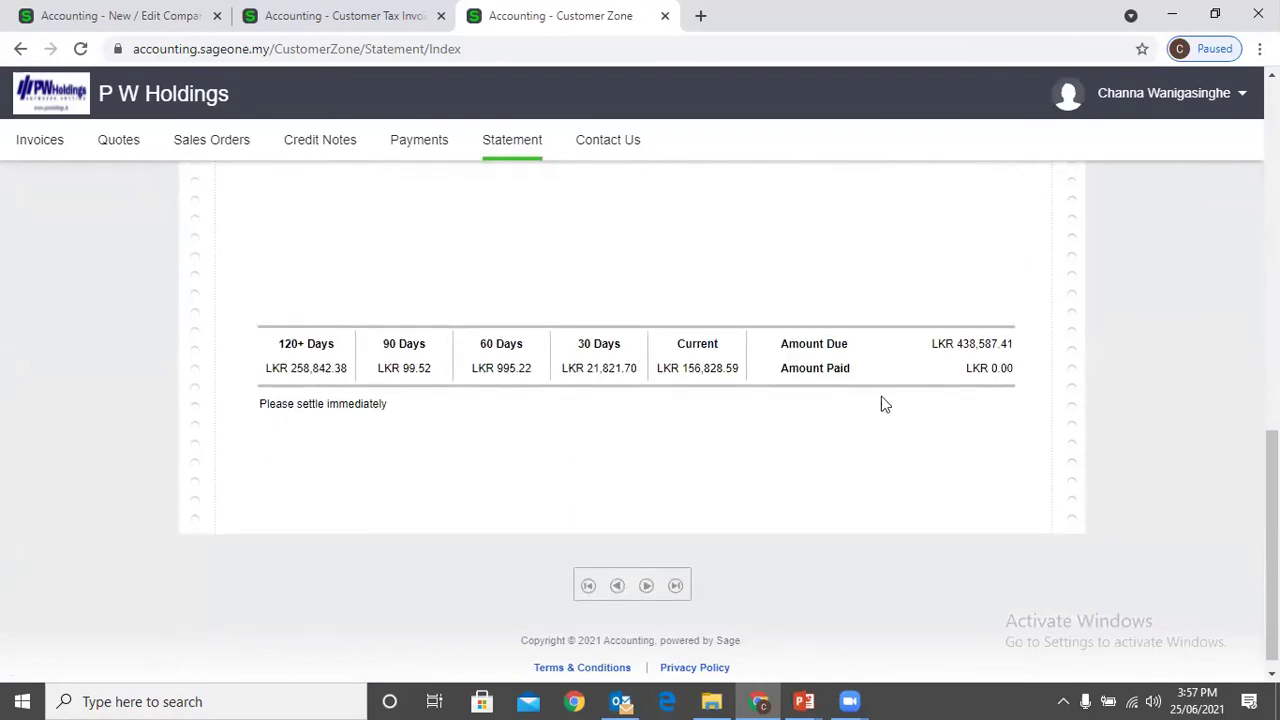
scroll(881, 404, "up", 2)
scroll(625, 410, "up", 8)
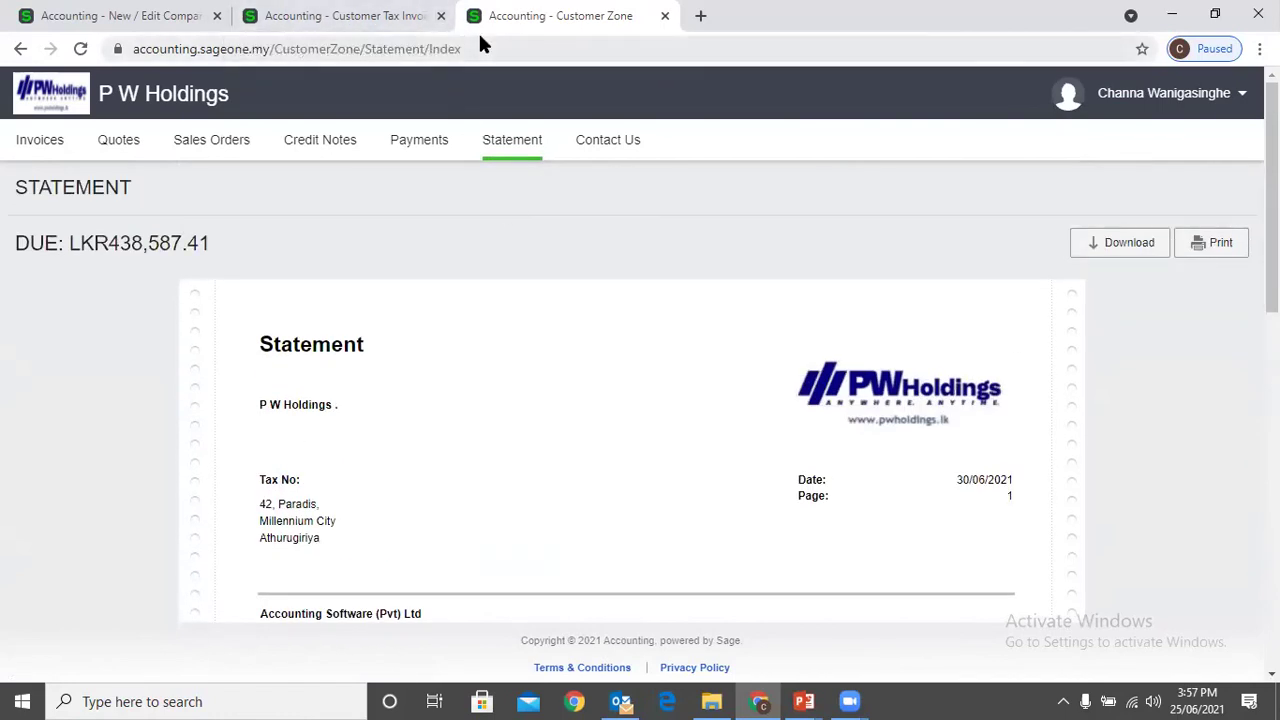
- Back in Customer Zone settings, try Invoices and Quotes Only, then reselect Invoices and Account History
left_click(92, 27)
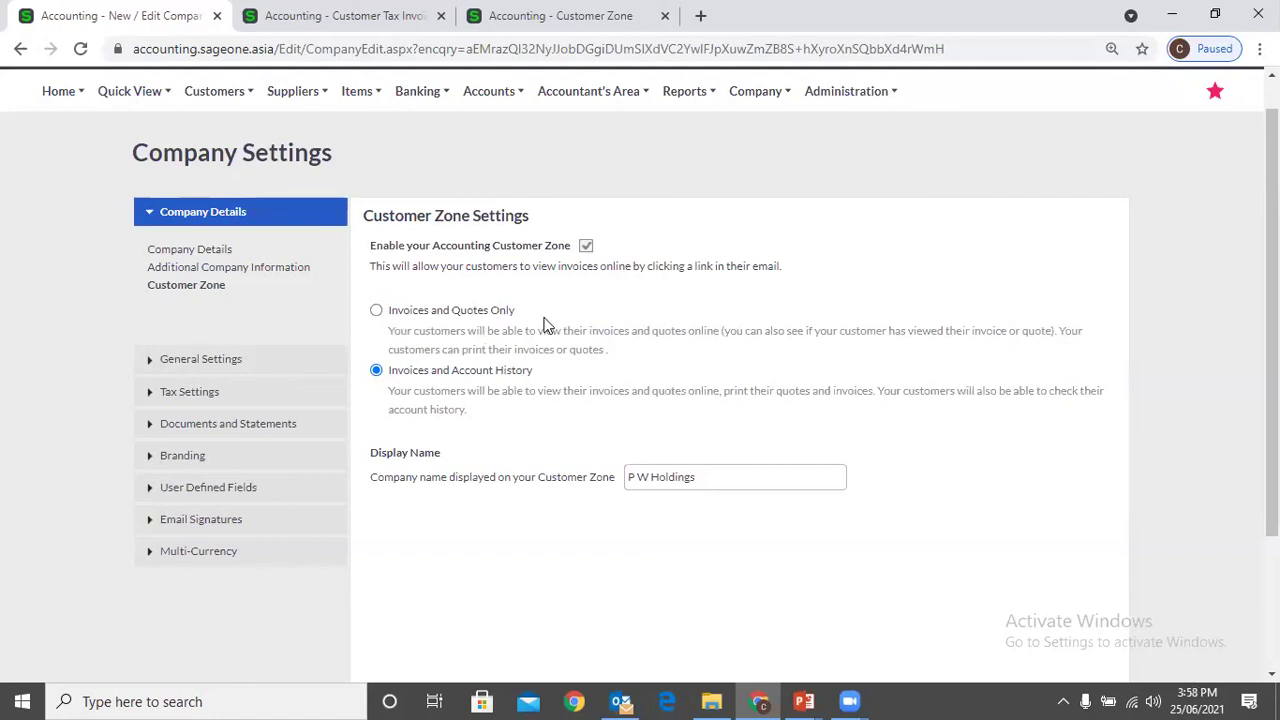
left_click(376, 311)
left_click(379, 374)
scroll(890, 463, "down", 1)
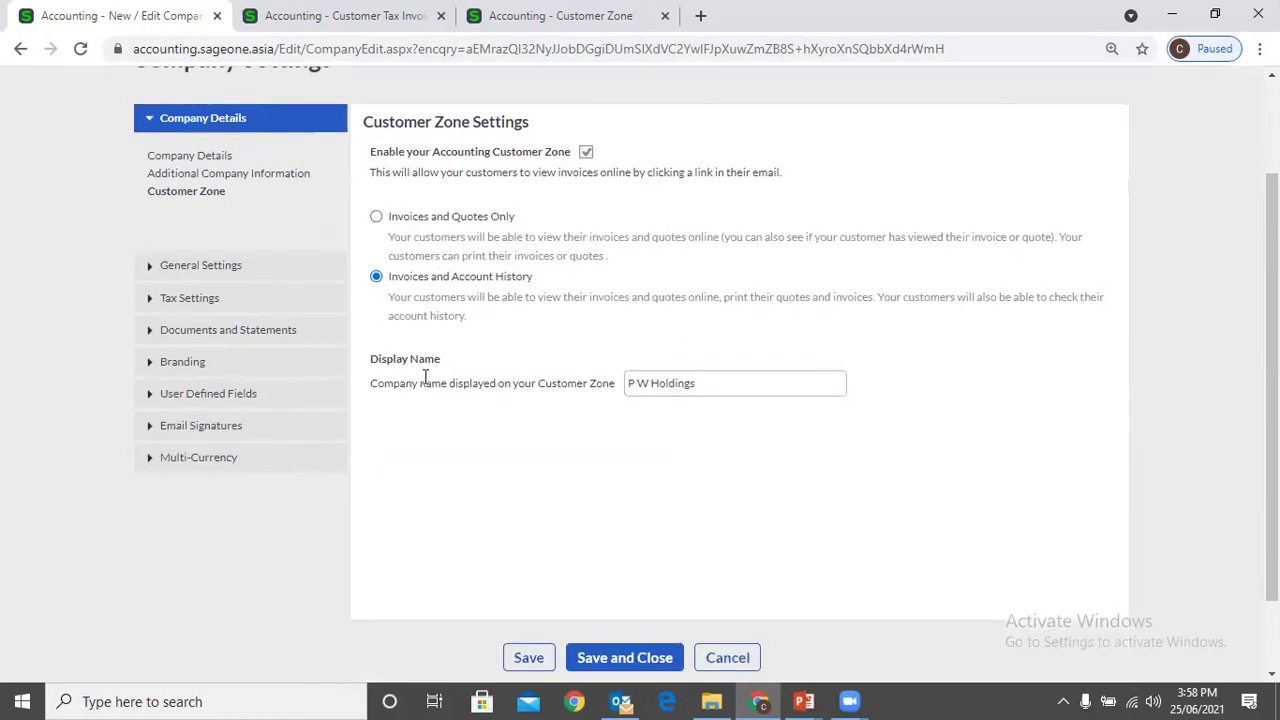
triple_click(727, 386)
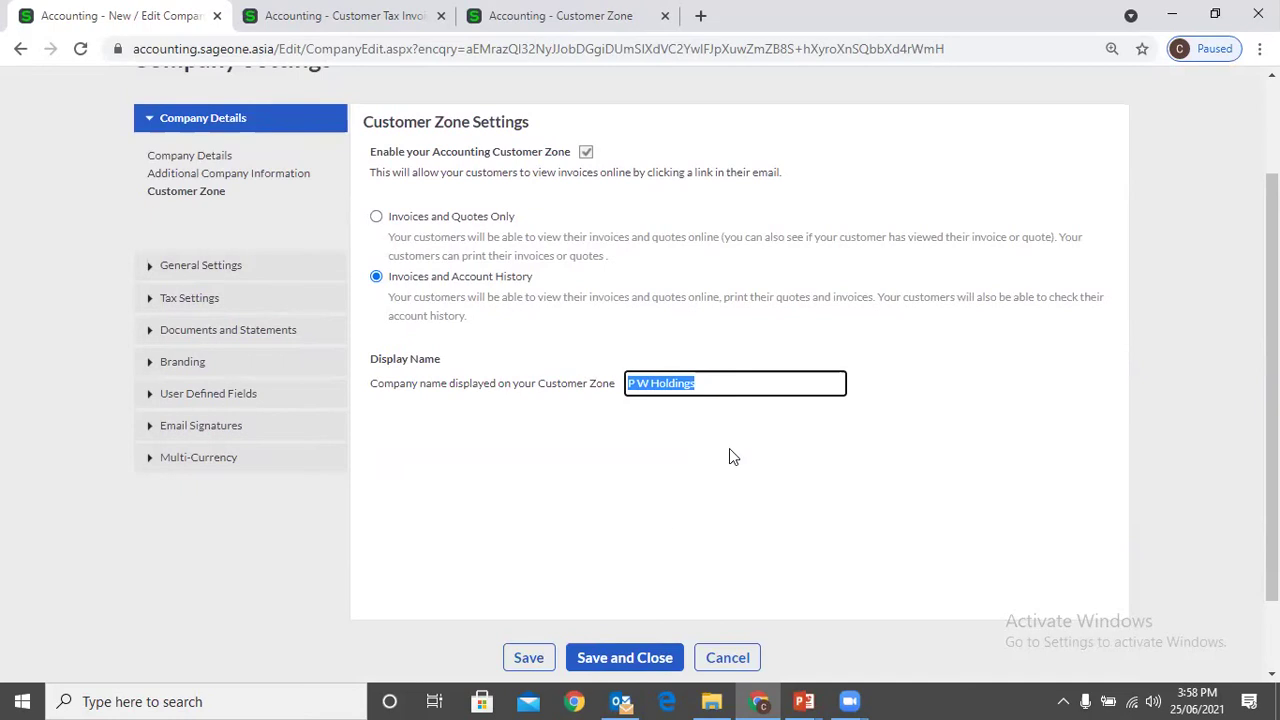
left_click(939, 370)
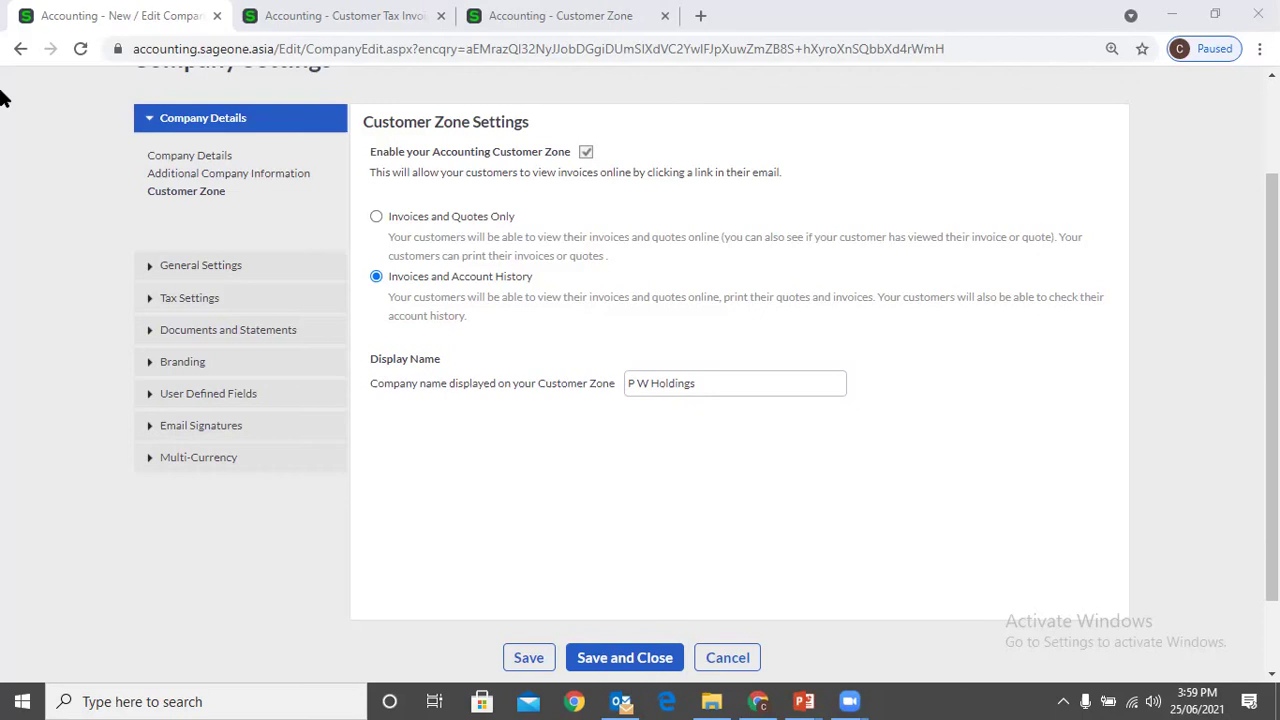
- Expand General Settings and show the Financial Years list for 2017 to 2023
left_click(249, 268)
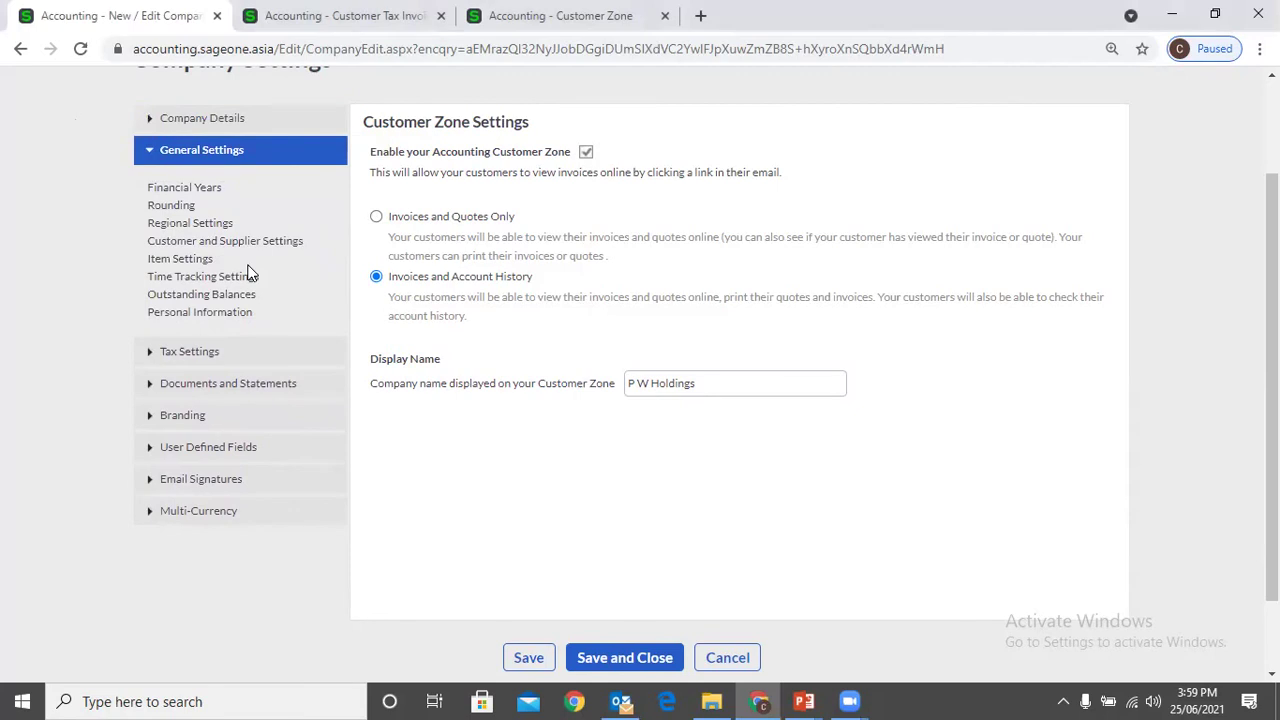
left_click(184, 188)
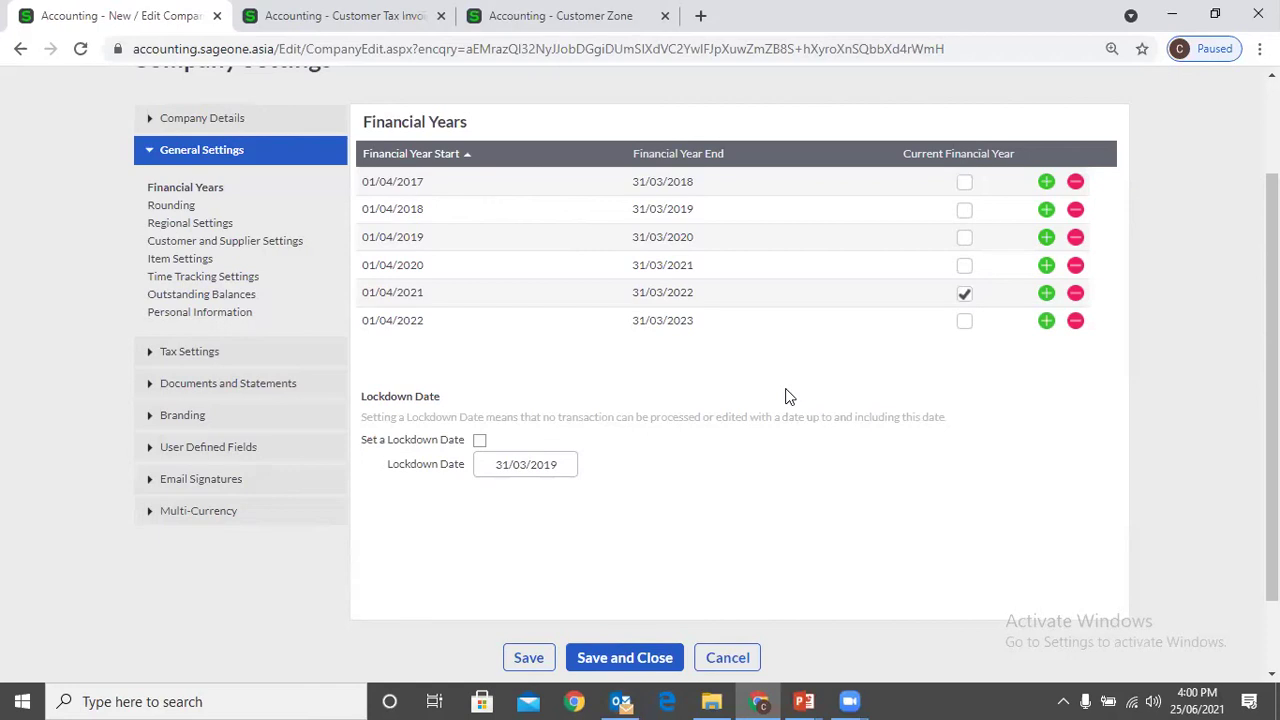
left_click(418, 322)
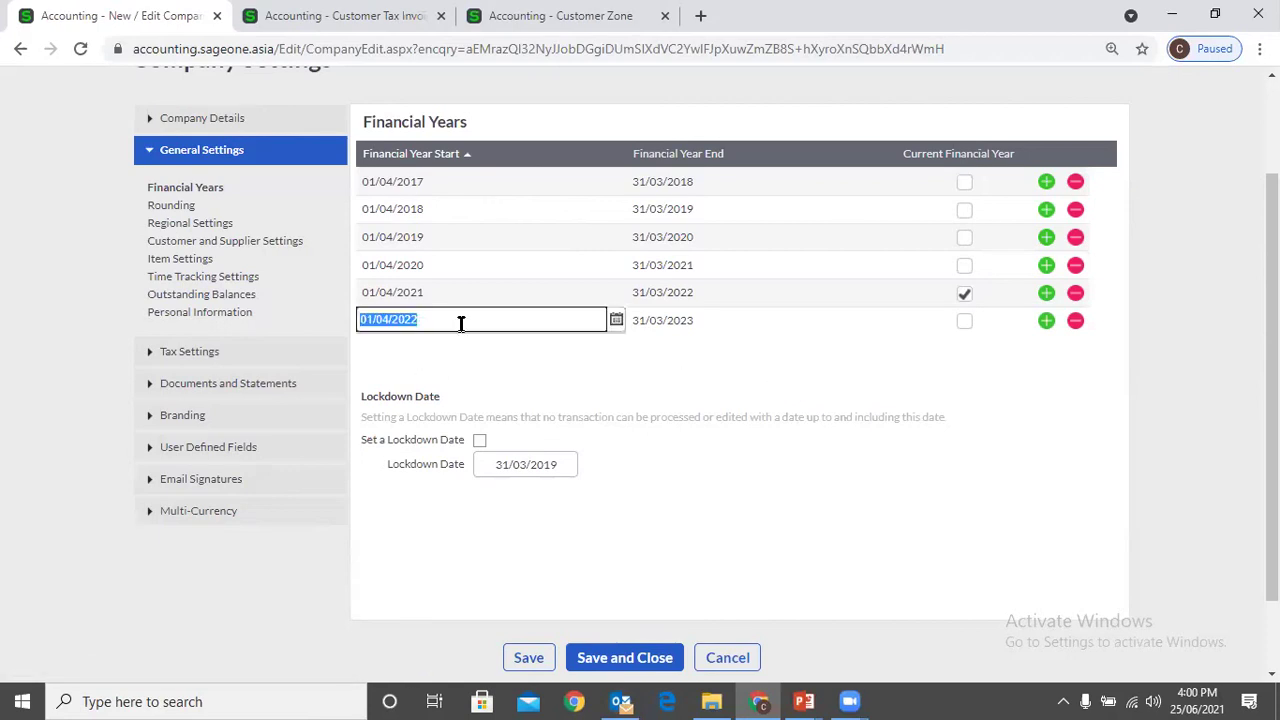
left_click(680, 322)
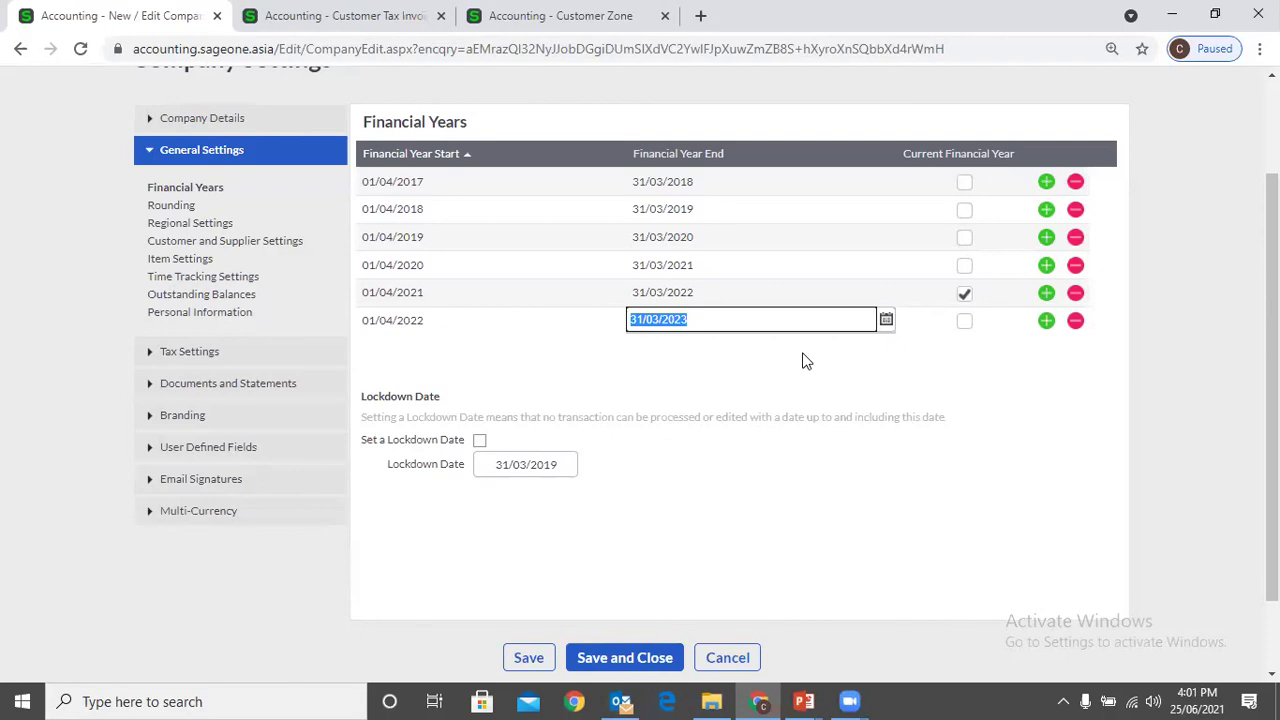
left_click(435, 291)
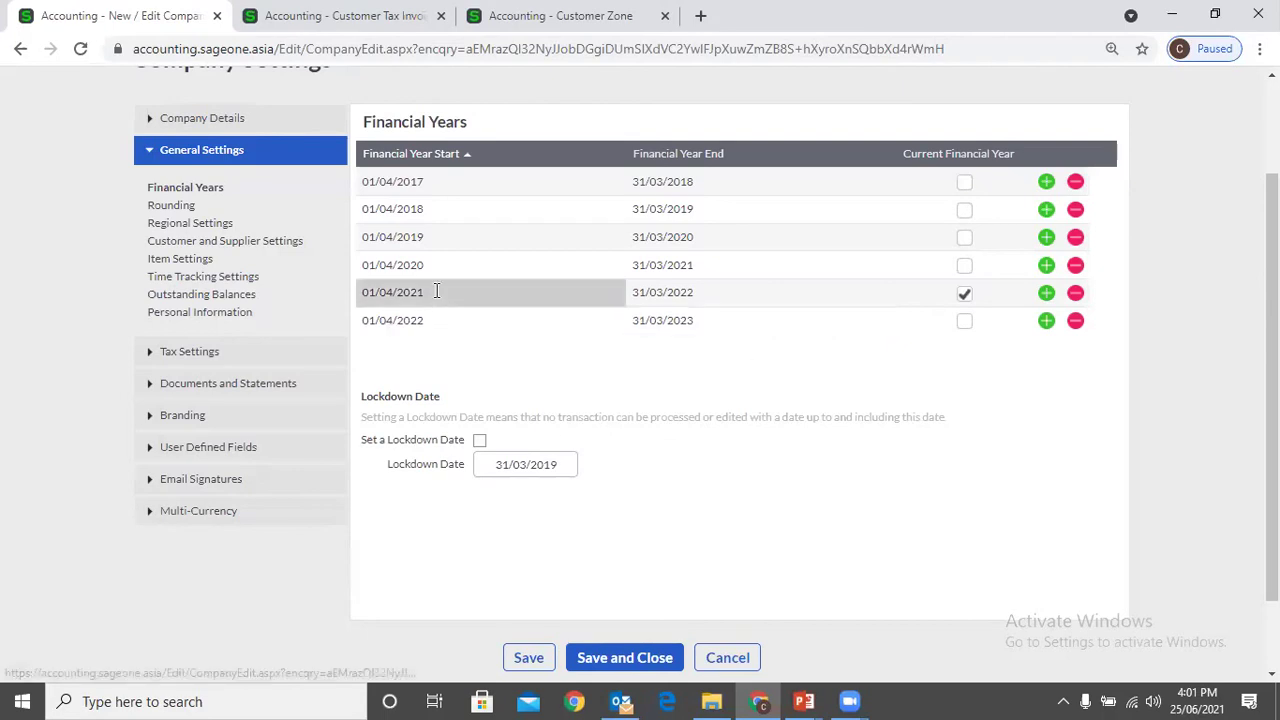
left_click(445, 322)
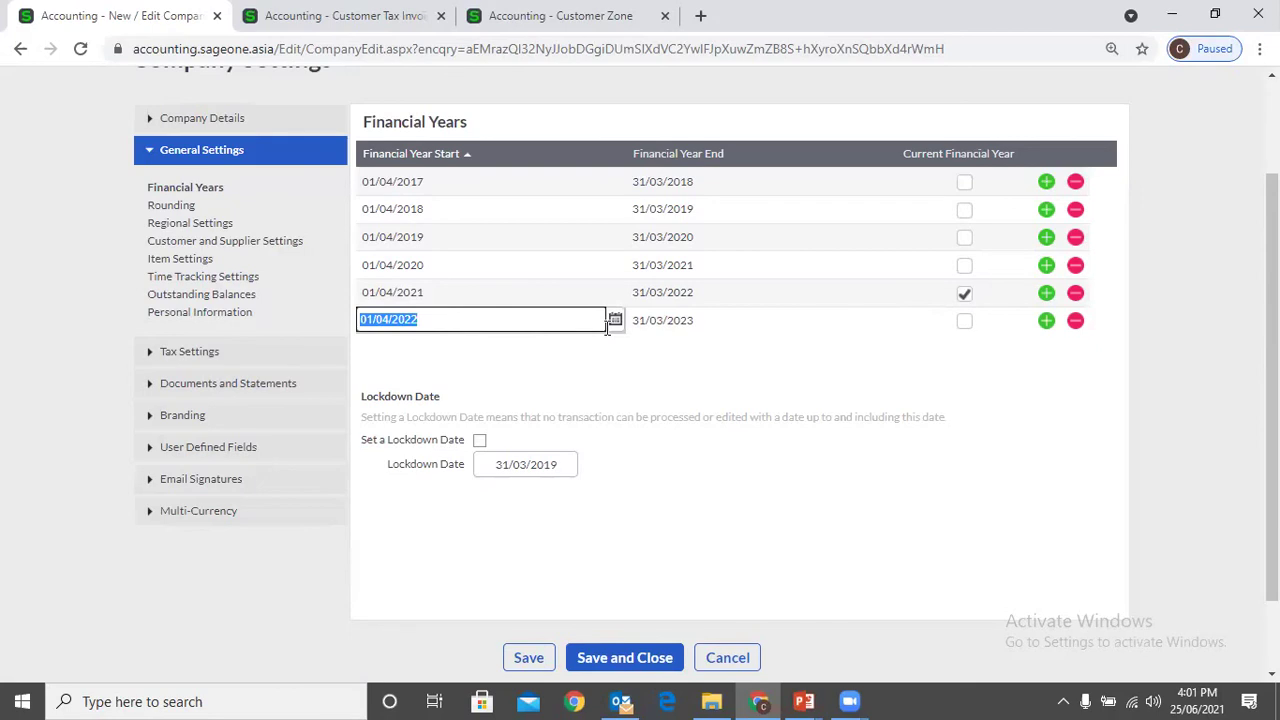
left_click(587, 304)
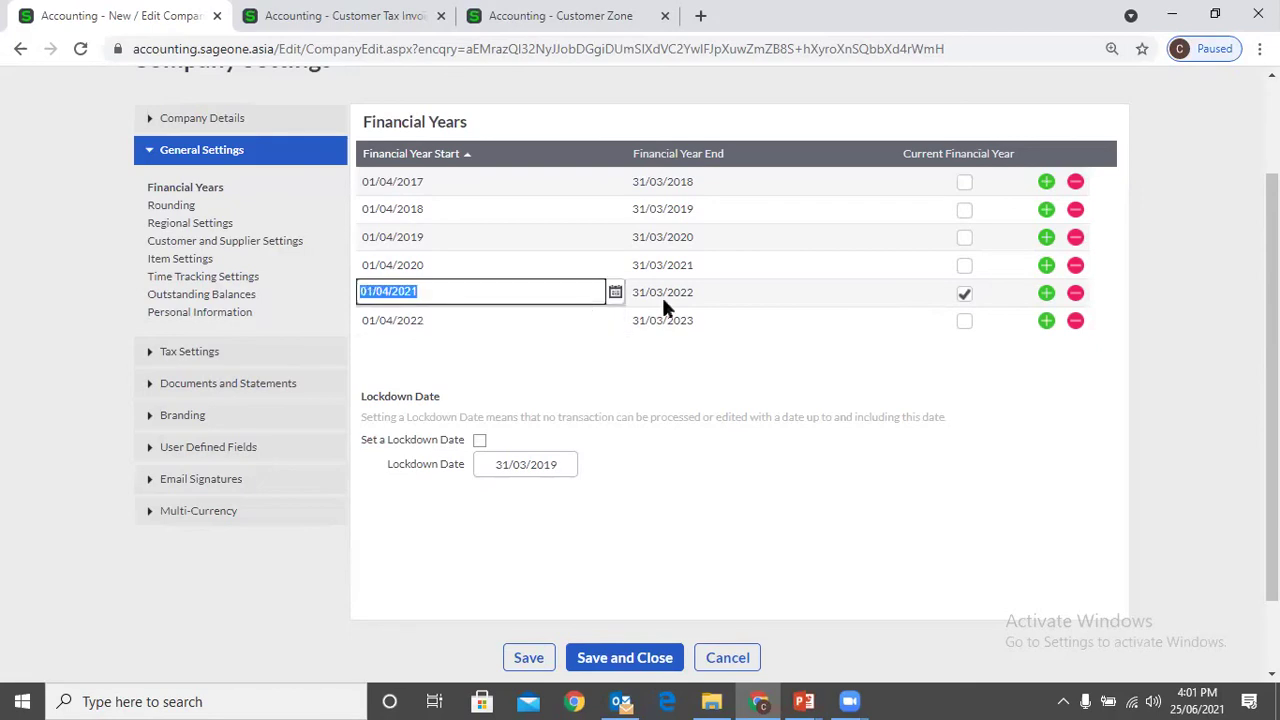
left_click(712, 295)
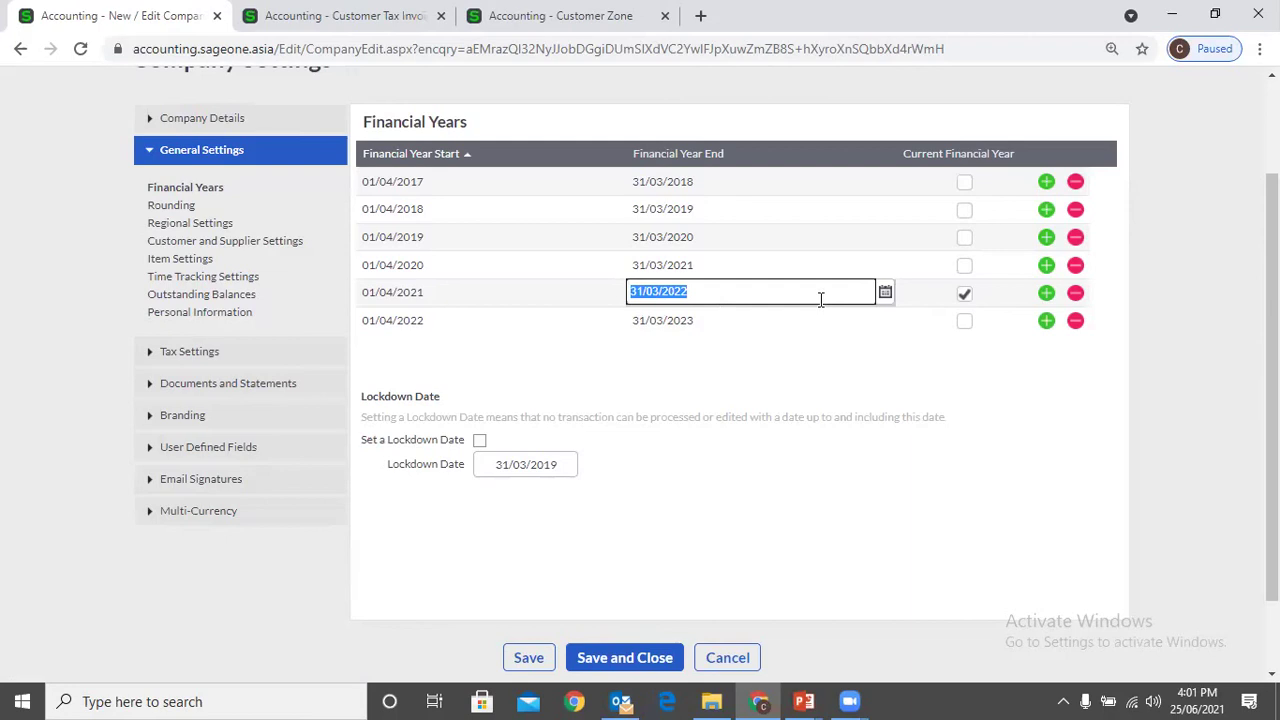
left_click(540, 305)
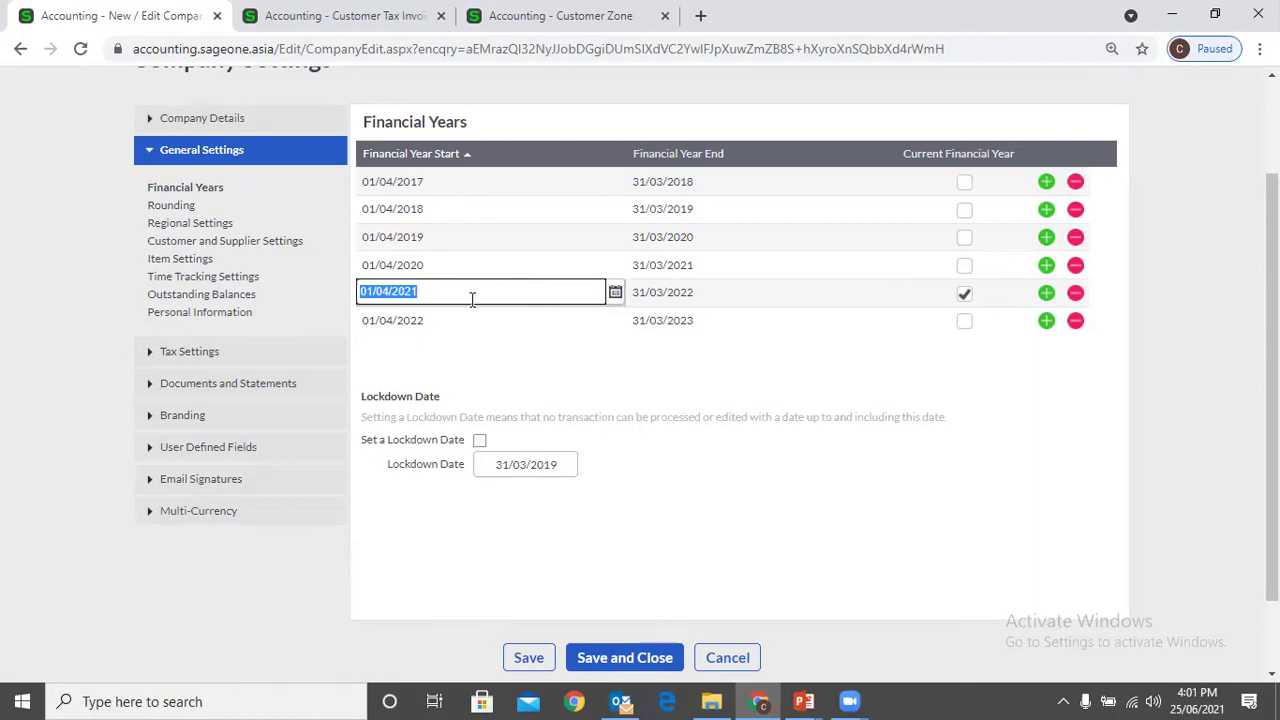
left_click(701, 292)
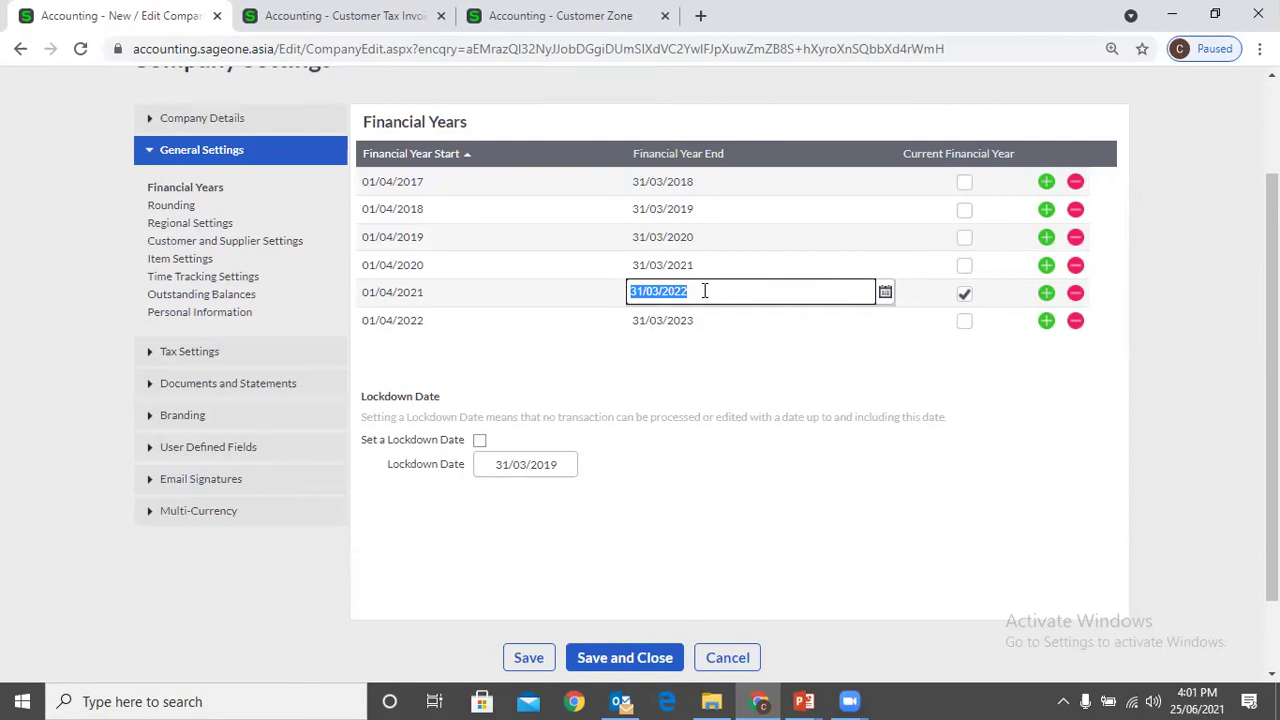
left_click(1059, 529)
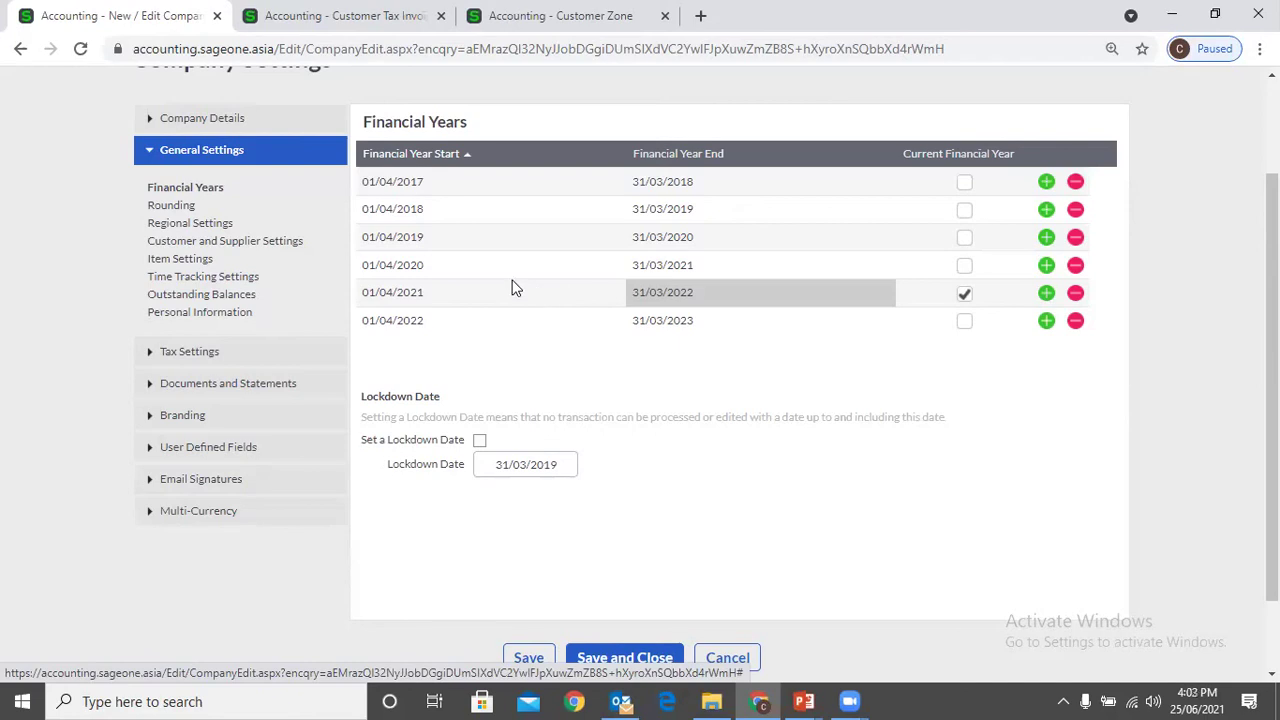
- Inspect the 01/04/2017 start and 31/03/2018 end dates, leaving them unchanged
left_click(470, 180)
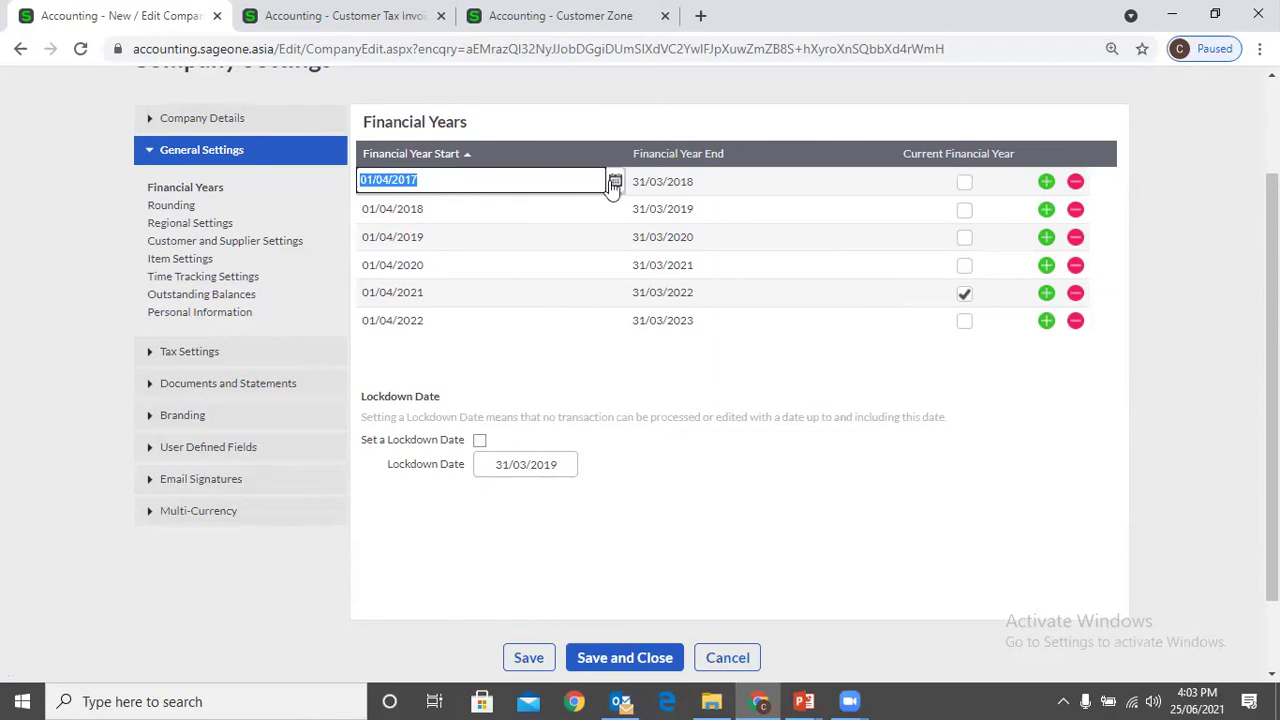
left_click(655, 185)
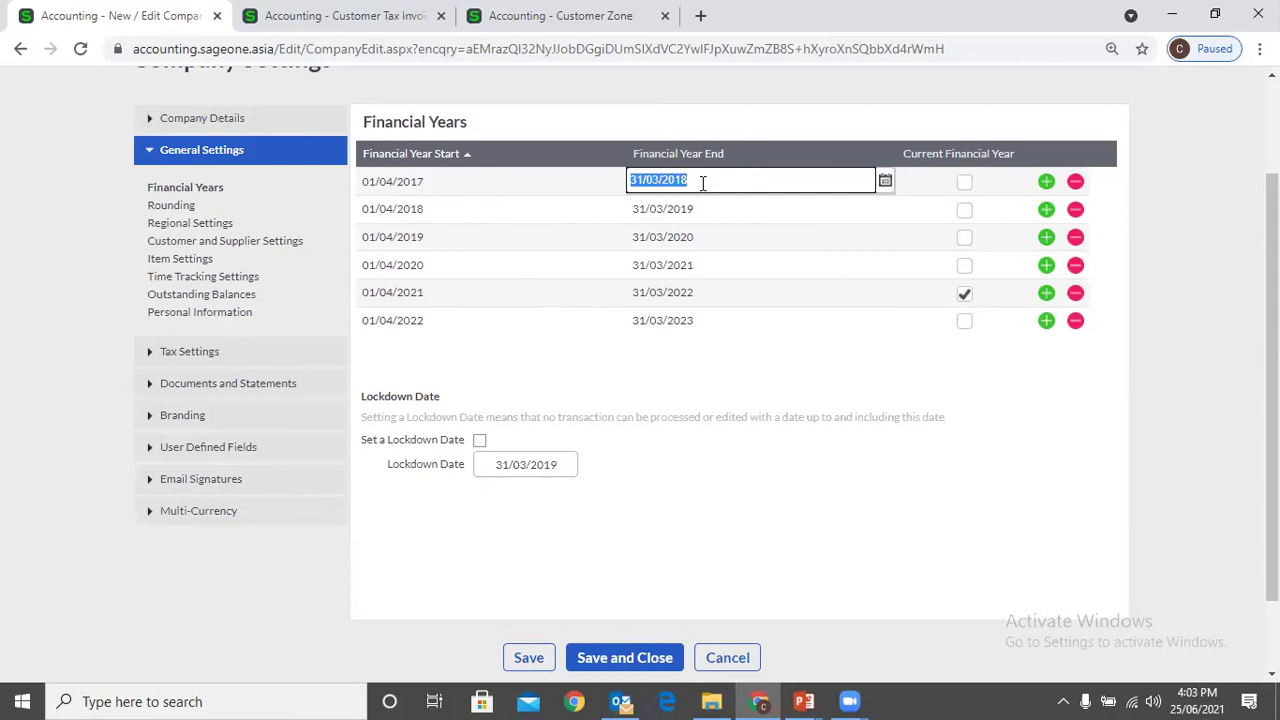
left_click(480, 183)
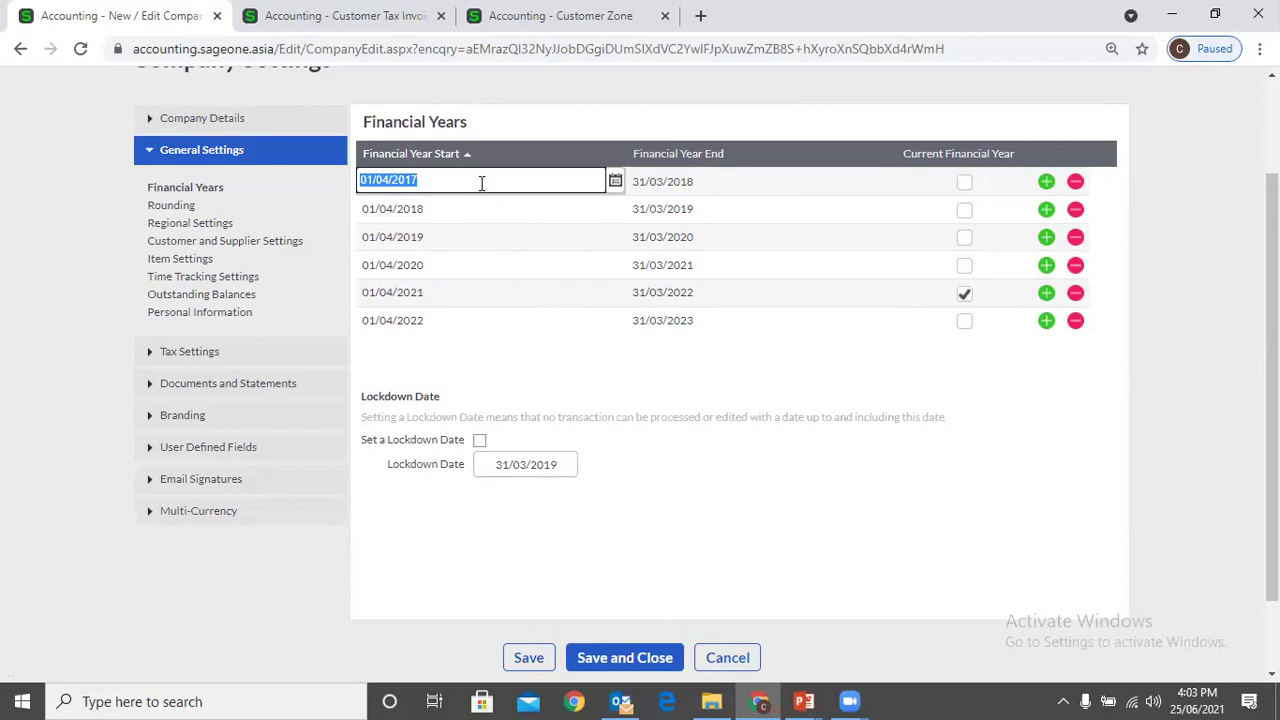
left_click(514, 126)
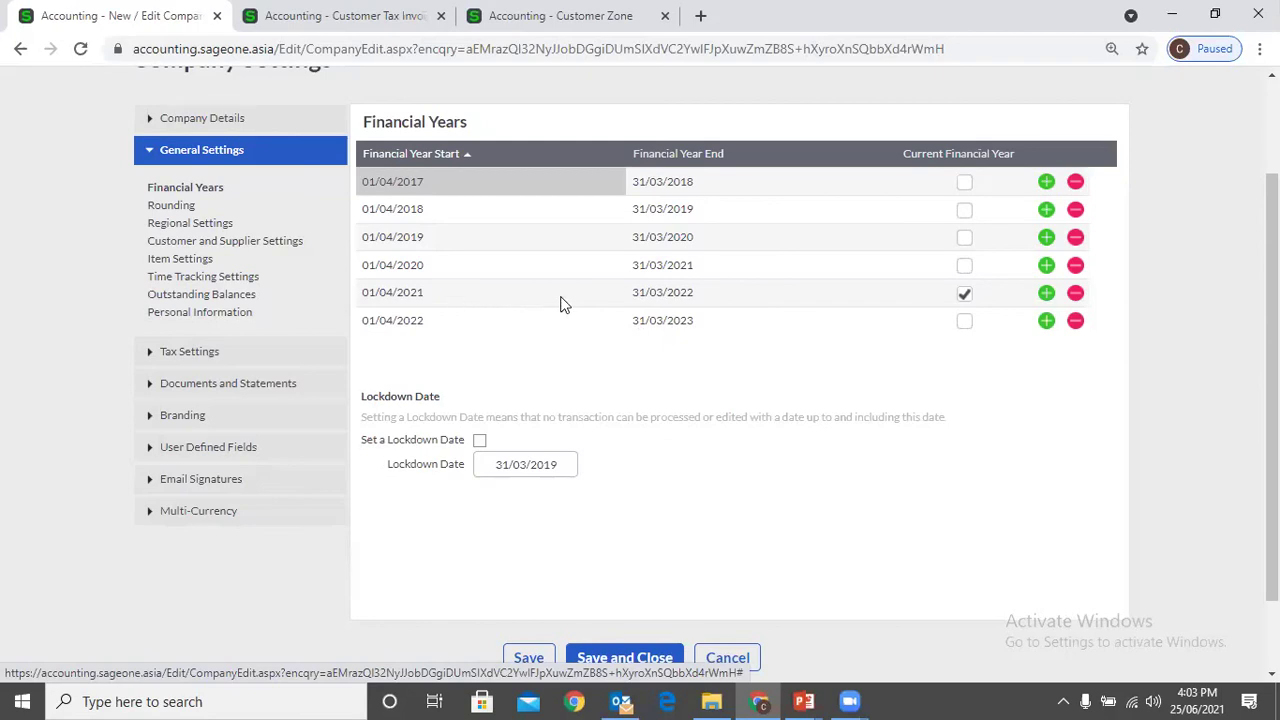
- Edit the 2021 financial year dates and bring up the start-date calendar picker
left_click(722, 296)
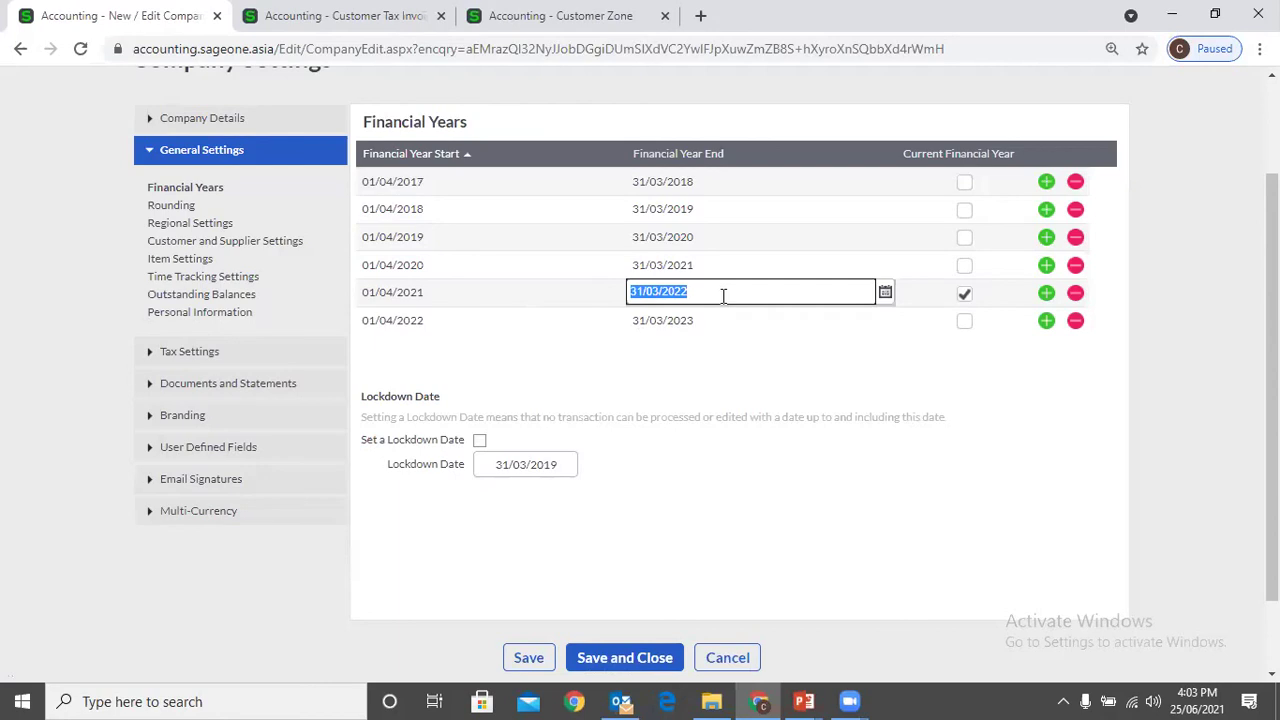
left_click(506, 296)
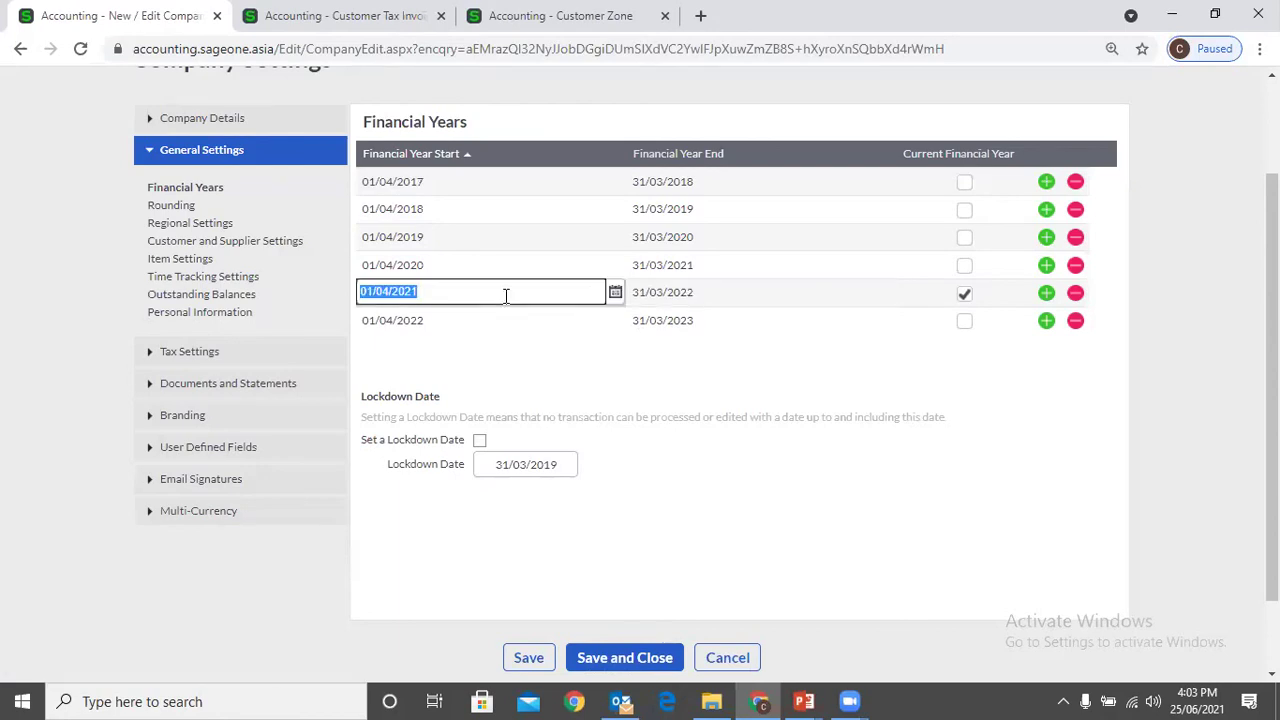
left_click(489, 290)
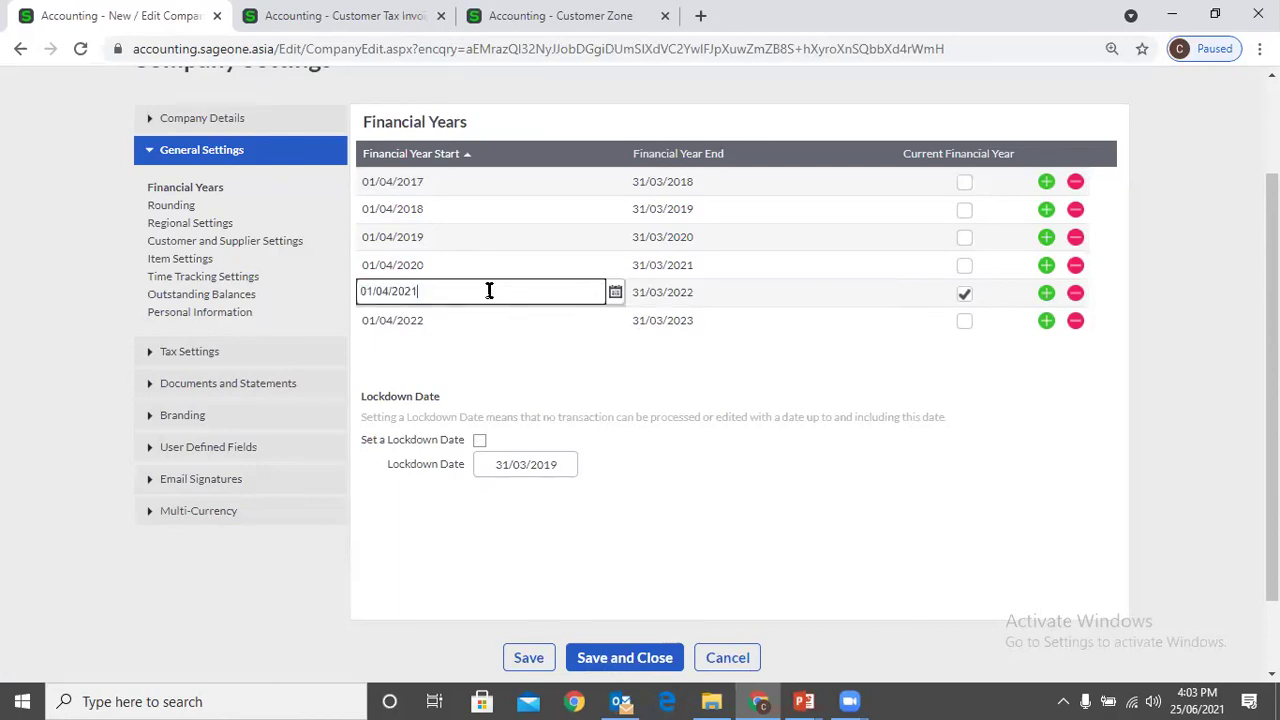
left_click(615, 293)
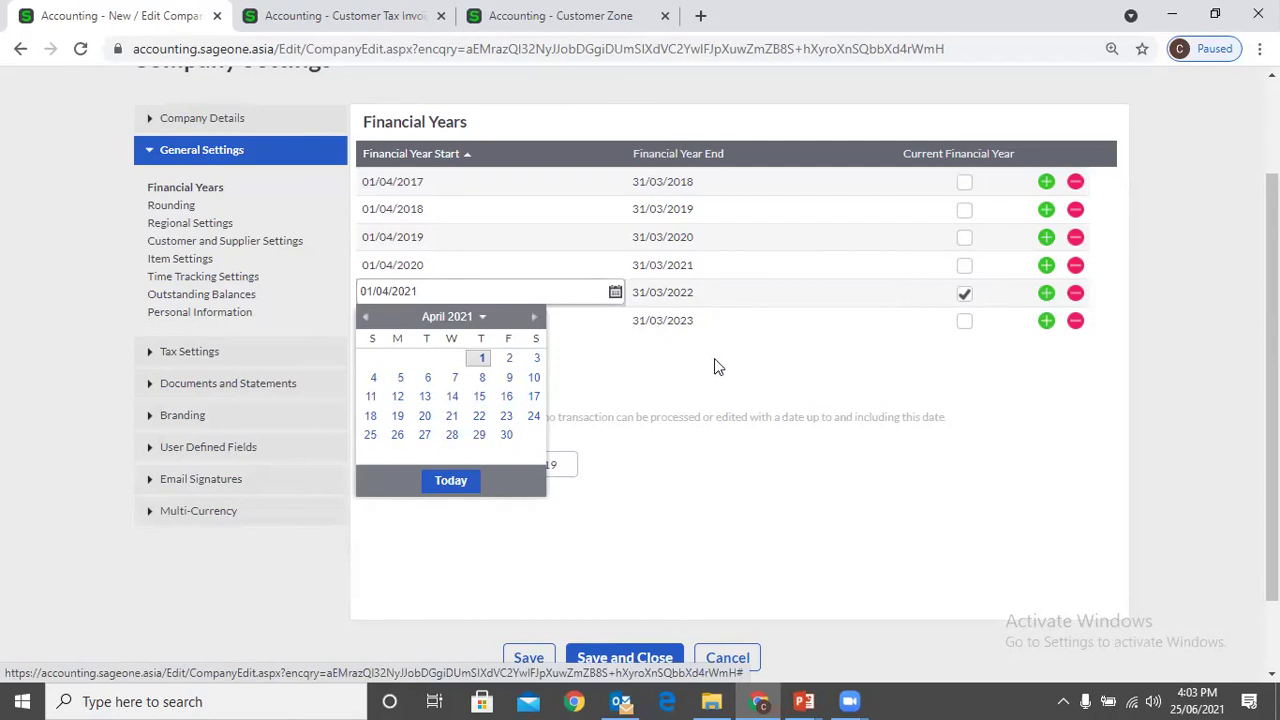
scroll(714, 366, "up", 2)
scroll(1229, 380, "down", 2)
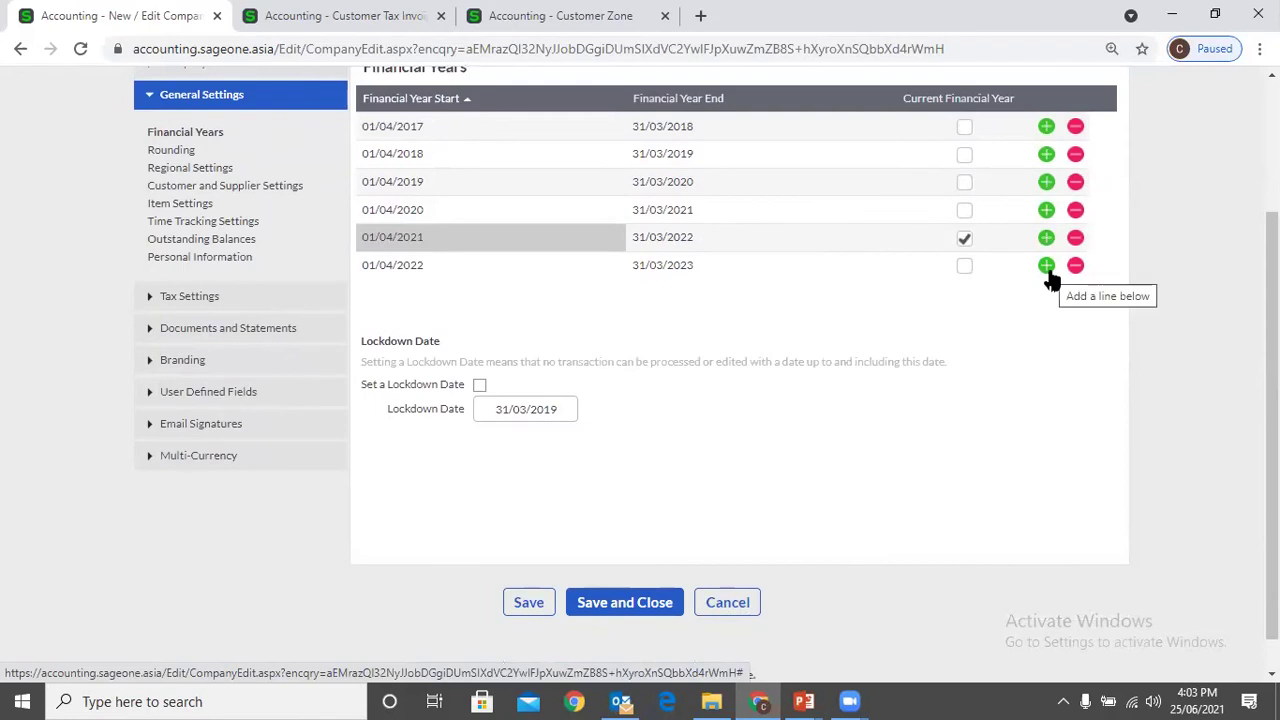
- Add a 01/04/2023–31/03/2024 year after 2022, then add and delete a 2024–2025 row
left_click(1046, 266)
left_click(1047, 294)
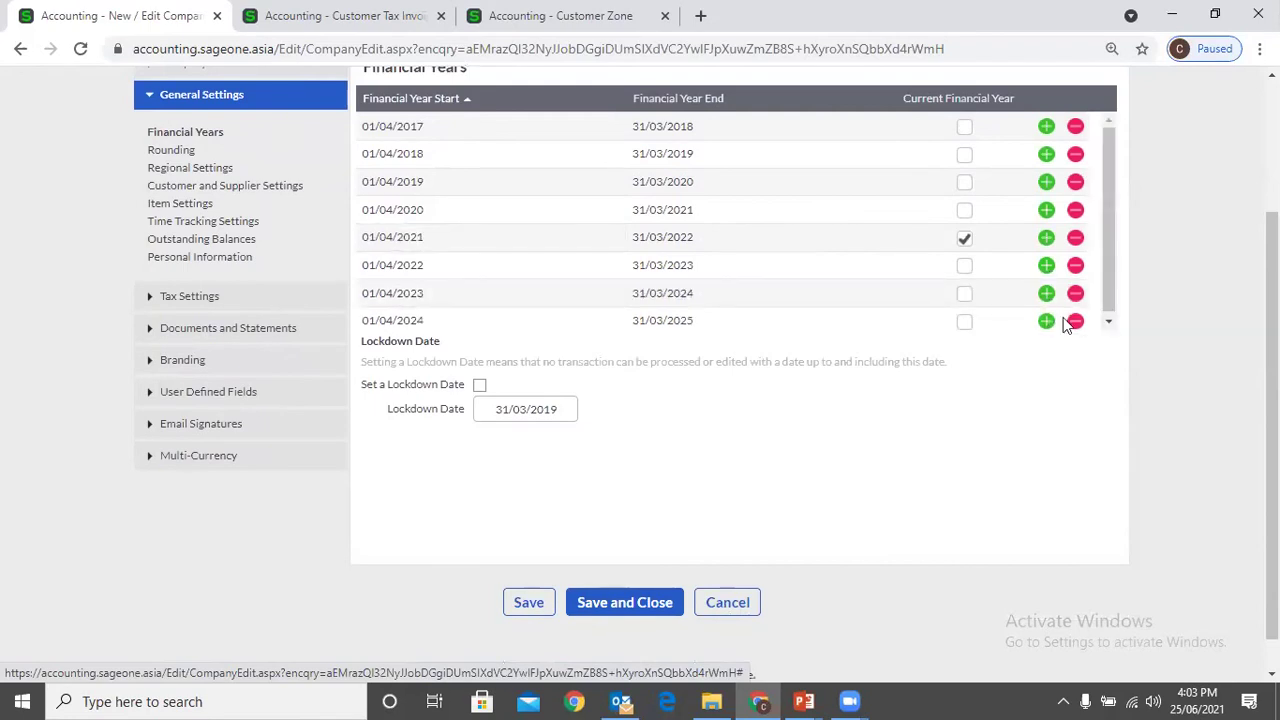
left_click(1076, 321)
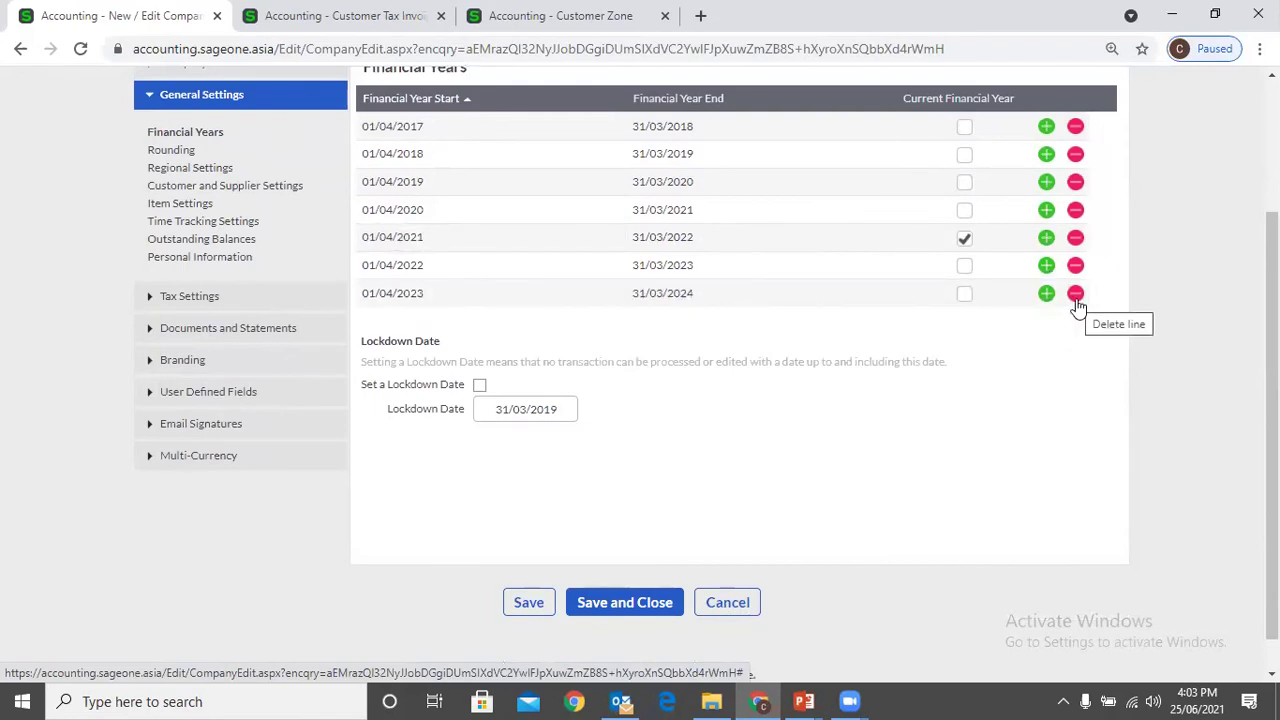